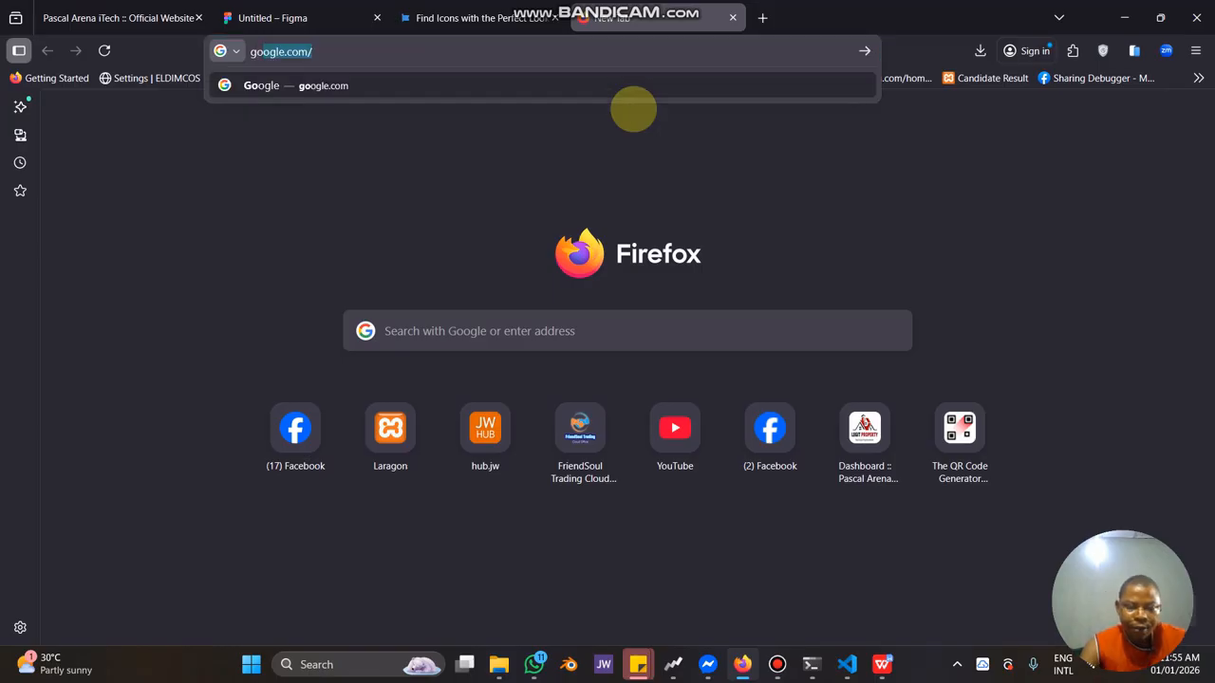
Open Google Images and search for "market place banner".
{"action": "key", "text": "Return"}
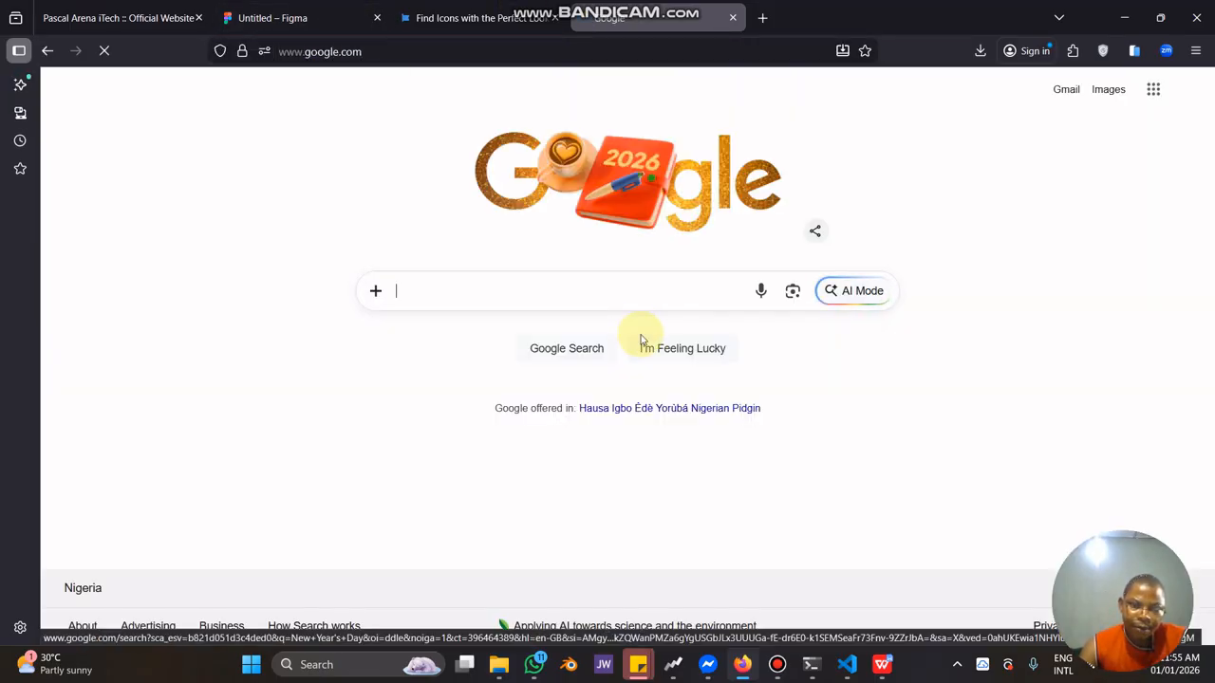
{"action": "left_click", "coordinate": [1106, 93]}
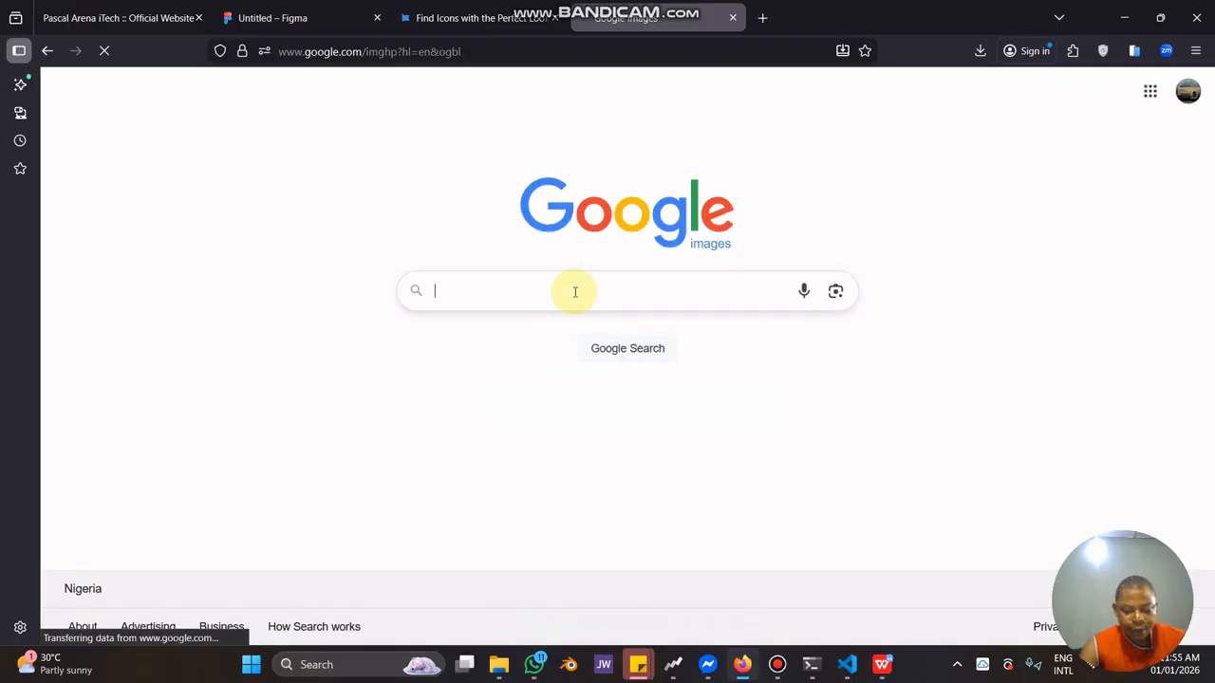
{"action": "type", "text": "mar"}
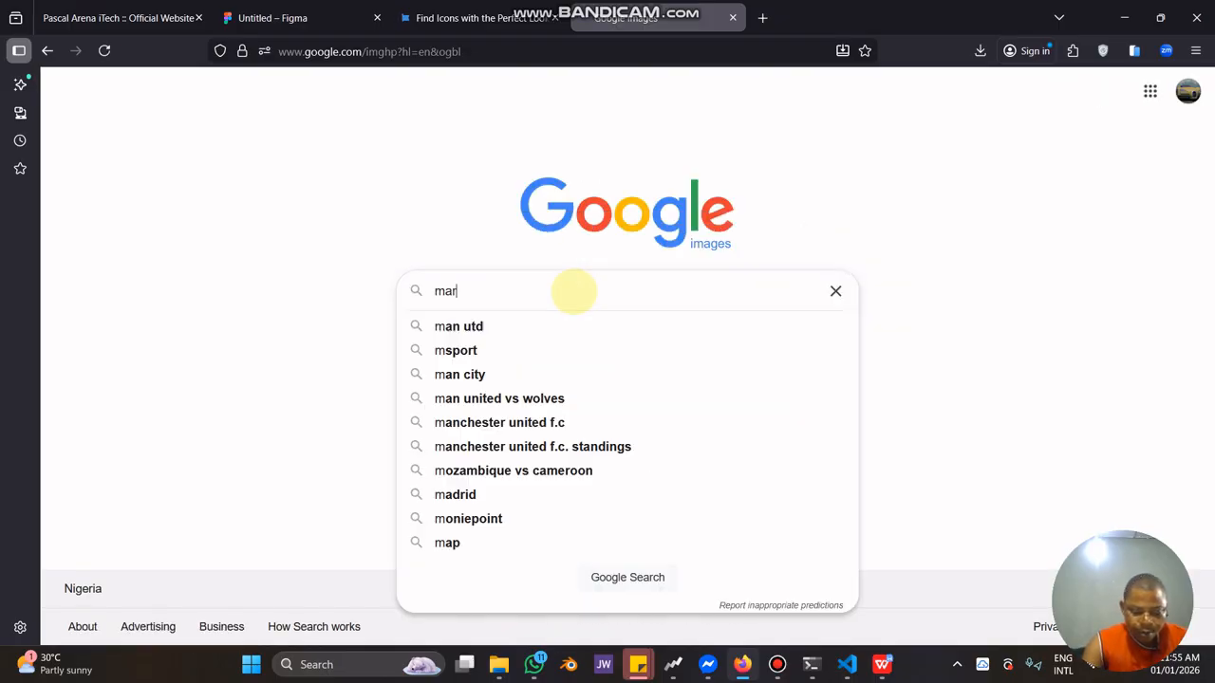
{"action": "type", "text": "ket place ban"}
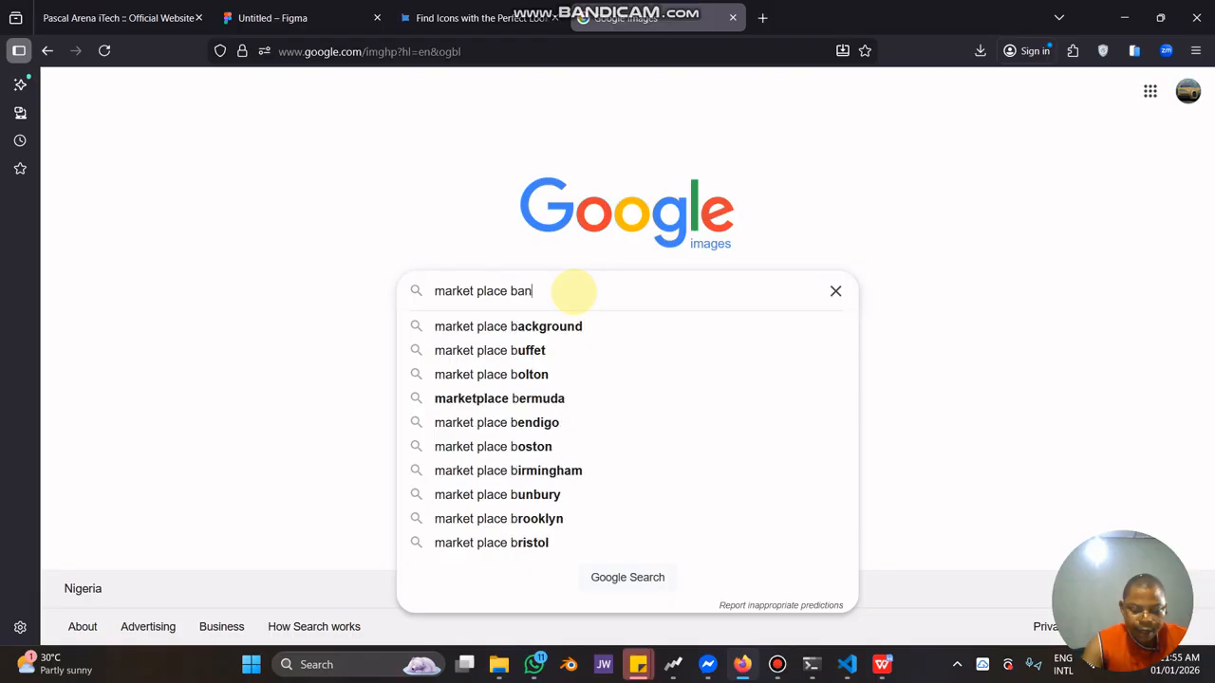
{"action": "type", "text": "ner"}
{"action": "key", "text": "Return"}
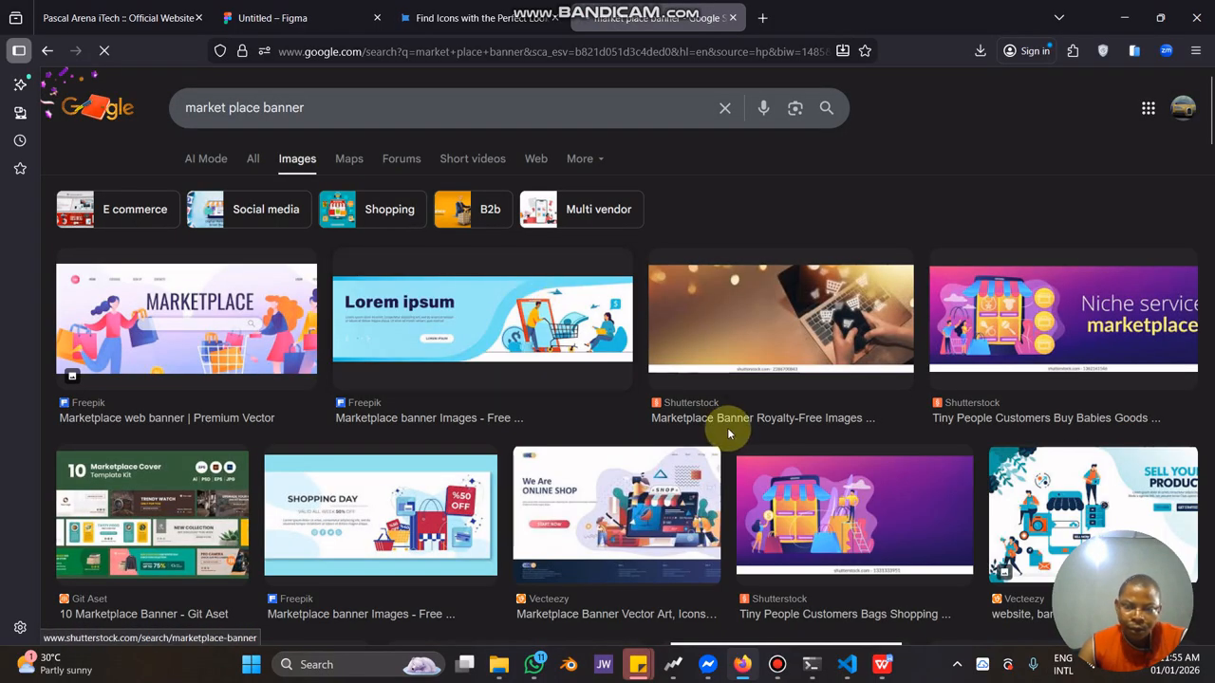
Find the ConnectNigeria Market Place banner from BellaNaija among the results and save it to Downloads as the JPEG cn-marketplace-banner.
{"action": "scroll", "coordinate": [726, 433], "scroll_direction": "down", "scroll_amount": 3}
{"action": "scroll", "coordinate": [655, 438], "scroll_direction": "down", "scroll_amount": 5}
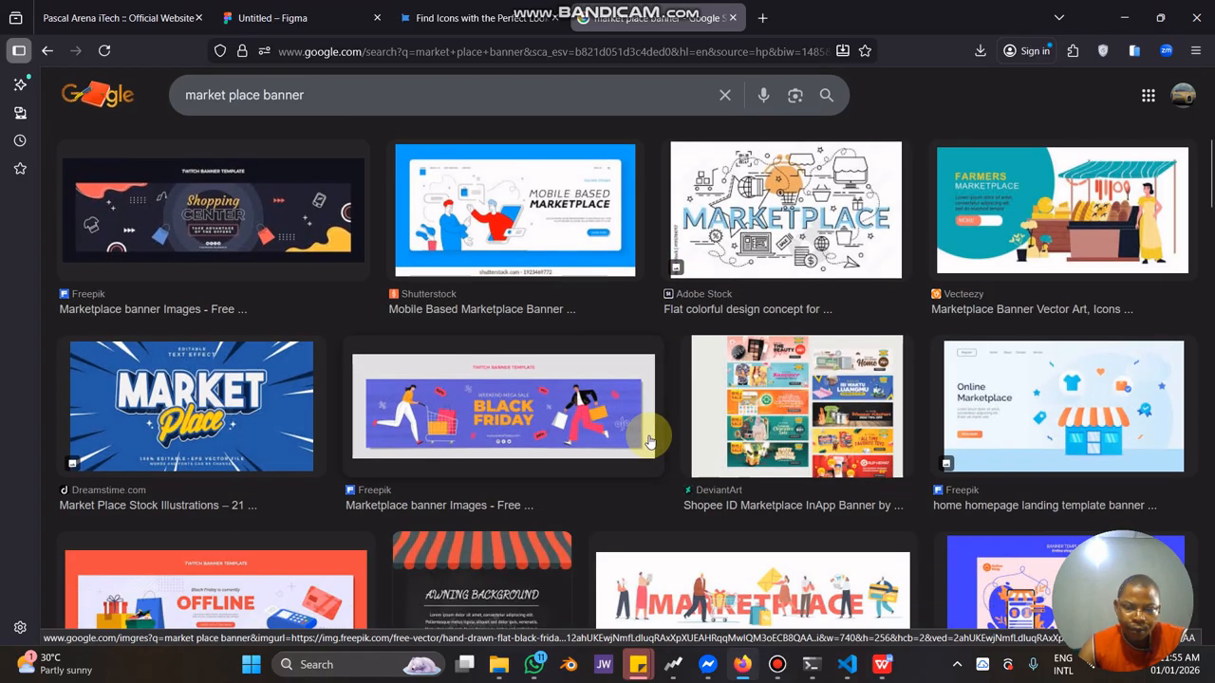
{"action": "scroll", "coordinate": [644, 446], "scroll_direction": "down", "scroll_amount": 2}
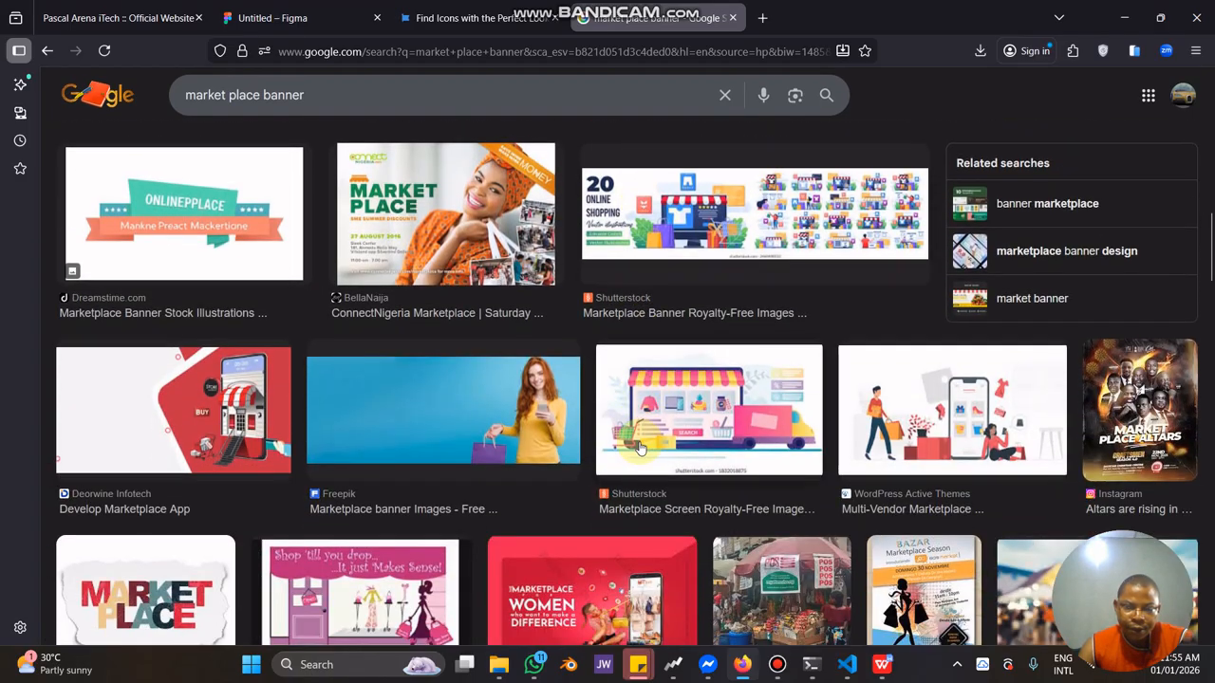
{"action": "left_click", "coordinate": [454, 245]}
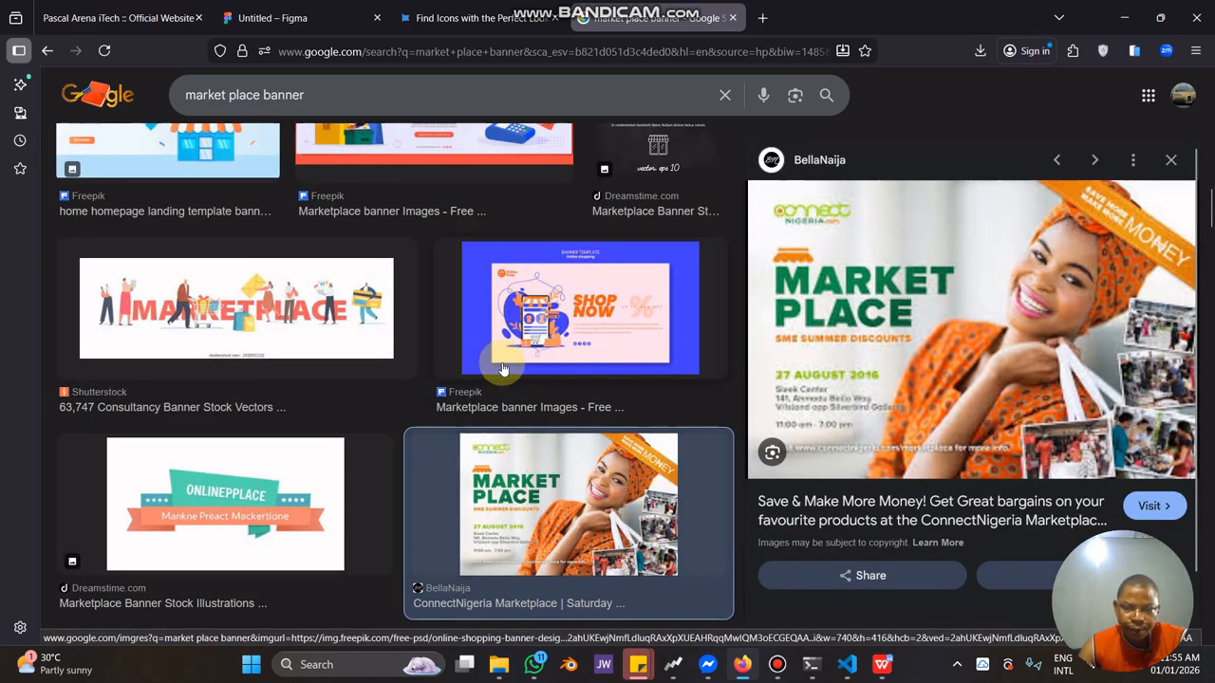
{"action": "scroll", "coordinate": [503, 369], "scroll_direction": "down", "scroll_amount": 5}
{"action": "right_click", "coordinate": [984, 349]}
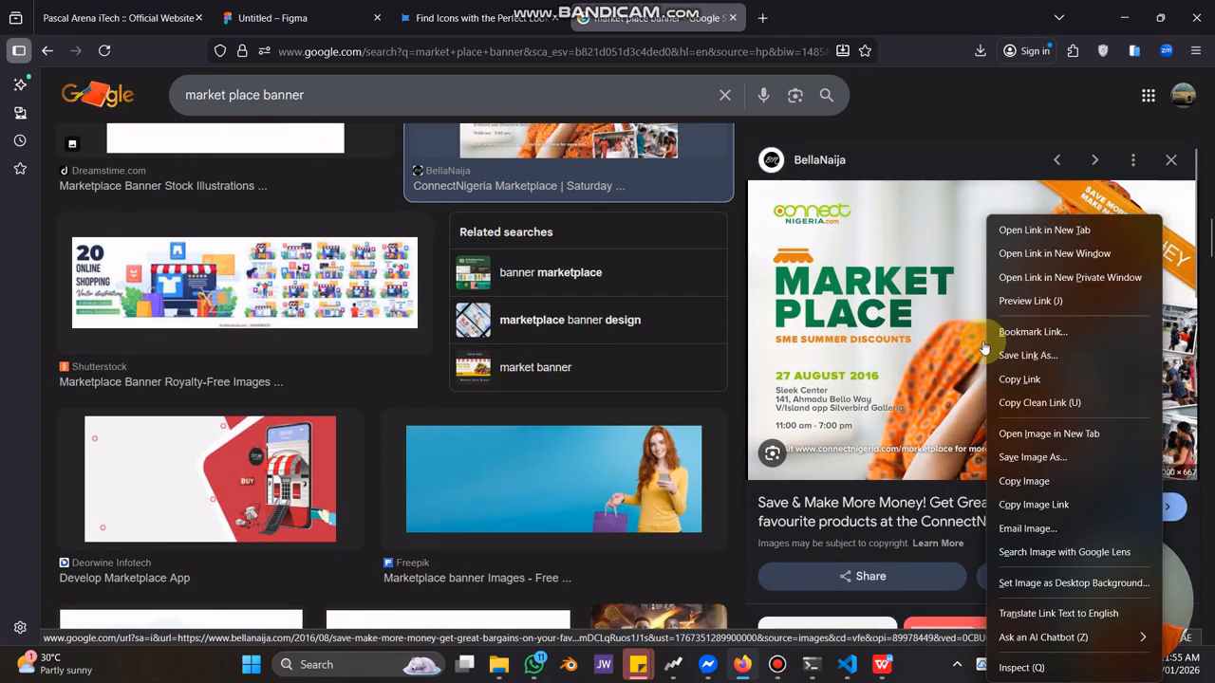
{"action": "left_click", "coordinate": [1049, 481]}
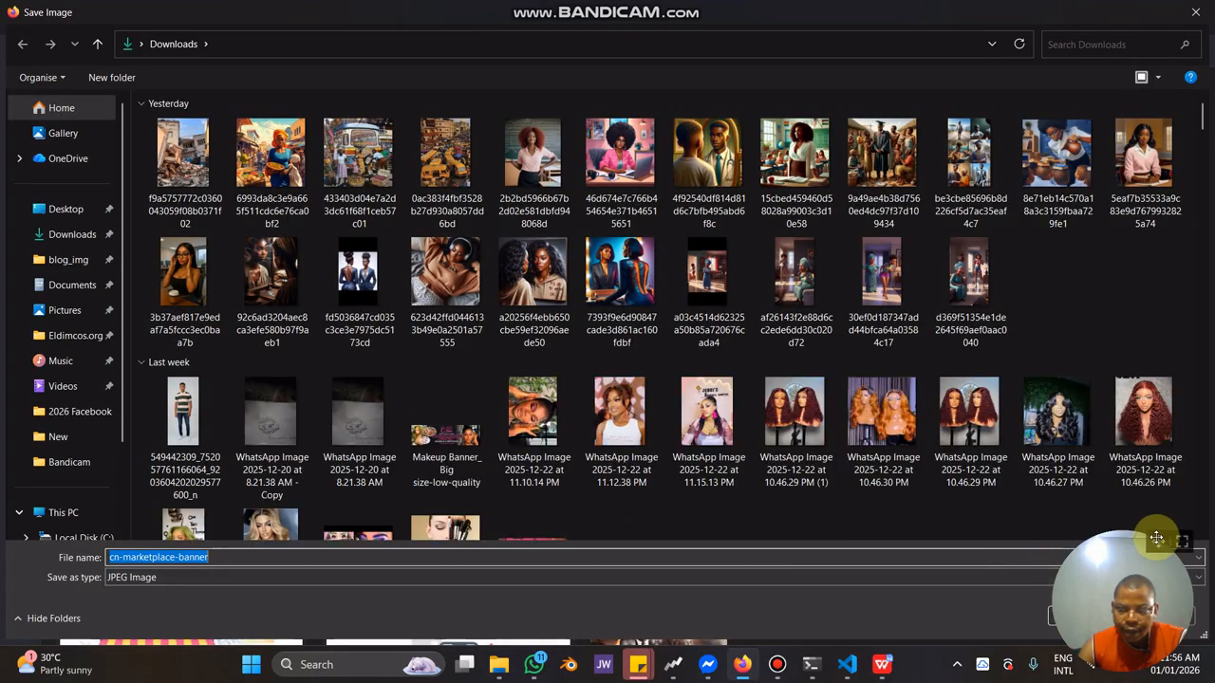
{"action": "left_click_drag", "start_coordinate": [1156, 539], "coordinate": [737, 411]}
{"action": "left_click", "coordinate": [91, 236]}
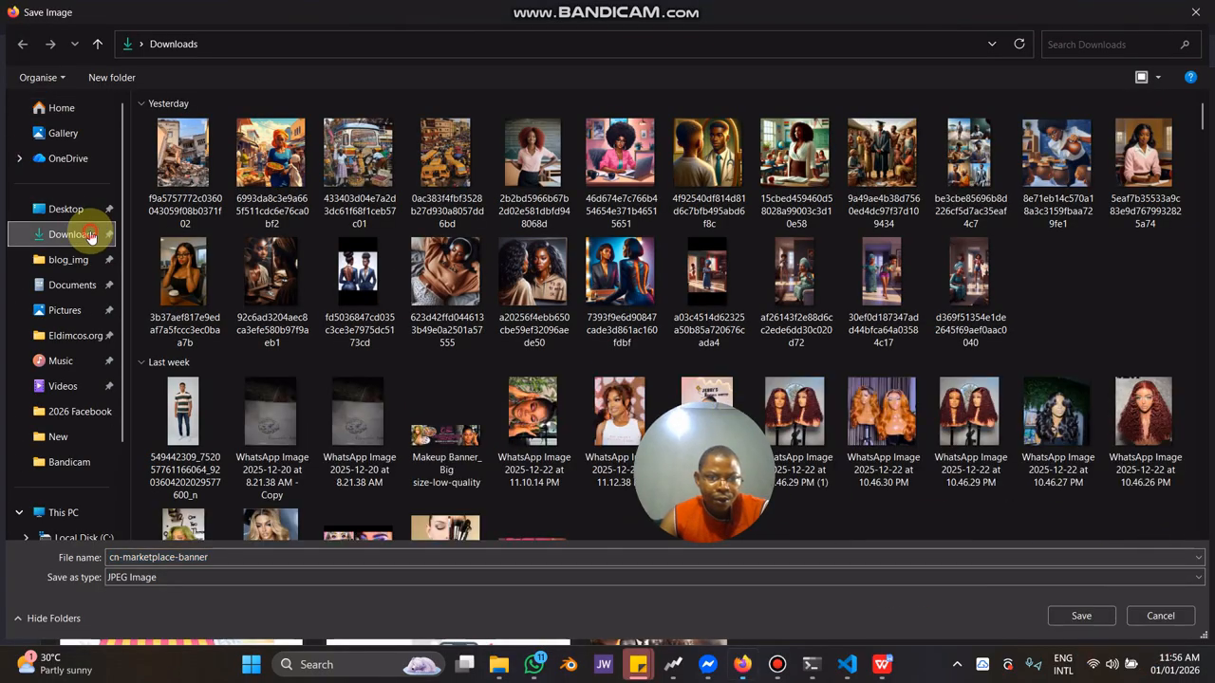
{"action": "left_click", "coordinate": [1080, 616]}
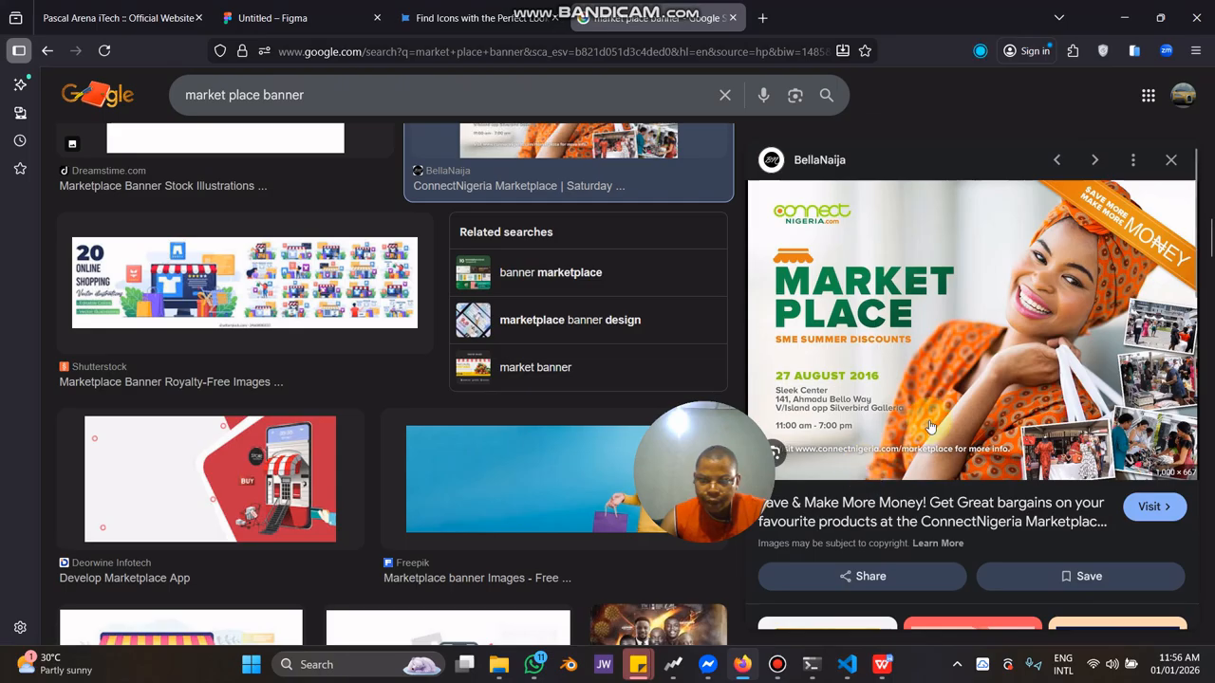
{"action": "scroll", "coordinate": [930, 428], "scroll_direction": "down", "scroll_amount": 4}
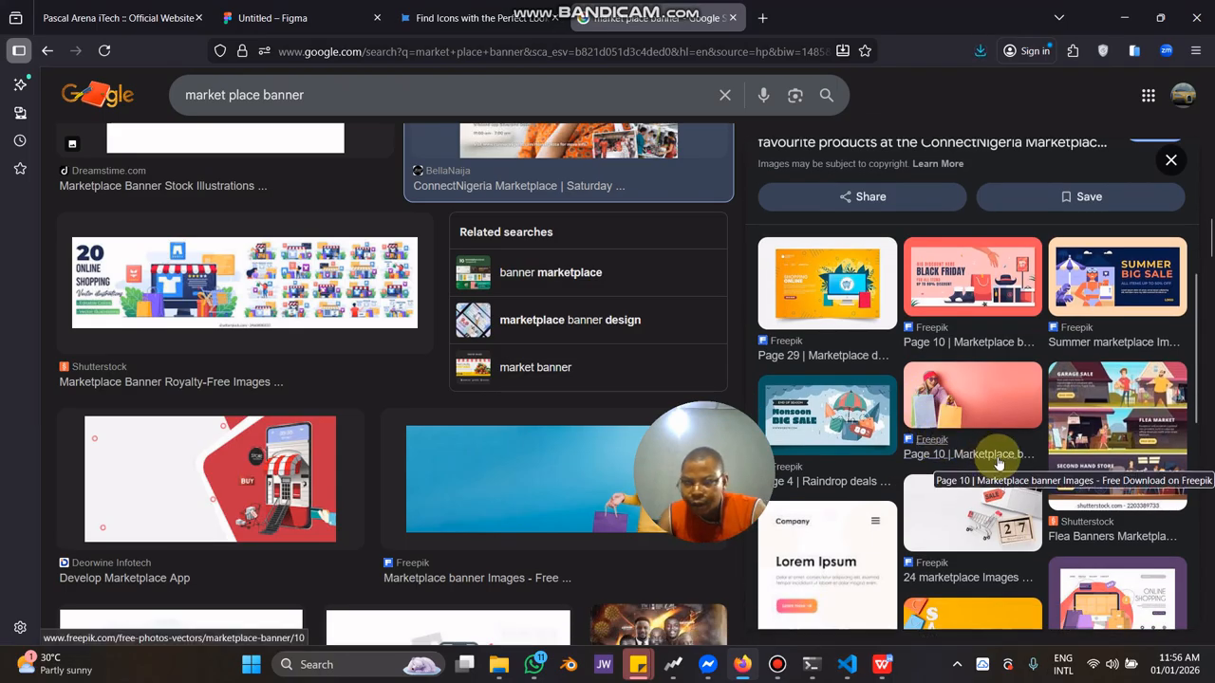
{"action": "scroll", "coordinate": [911, 436], "scroll_direction": "down", "scroll_amount": 3}
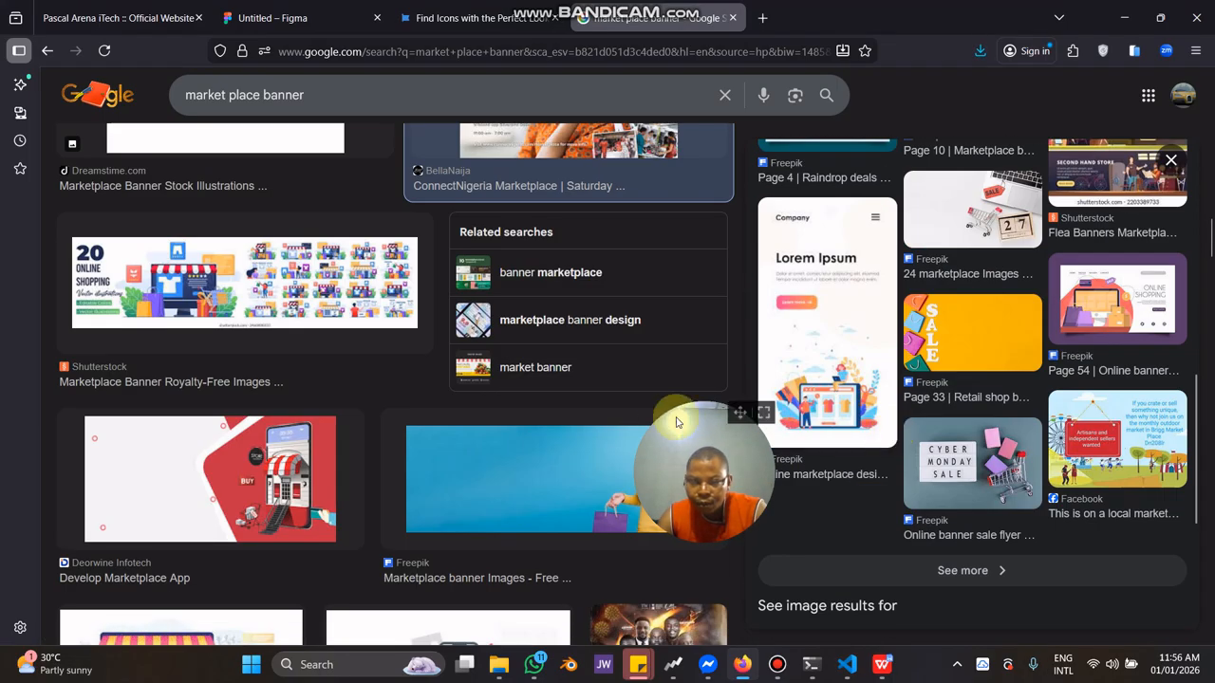
{"action": "left_click_drag", "start_coordinate": [740, 413], "coordinate": [1148, 501]}
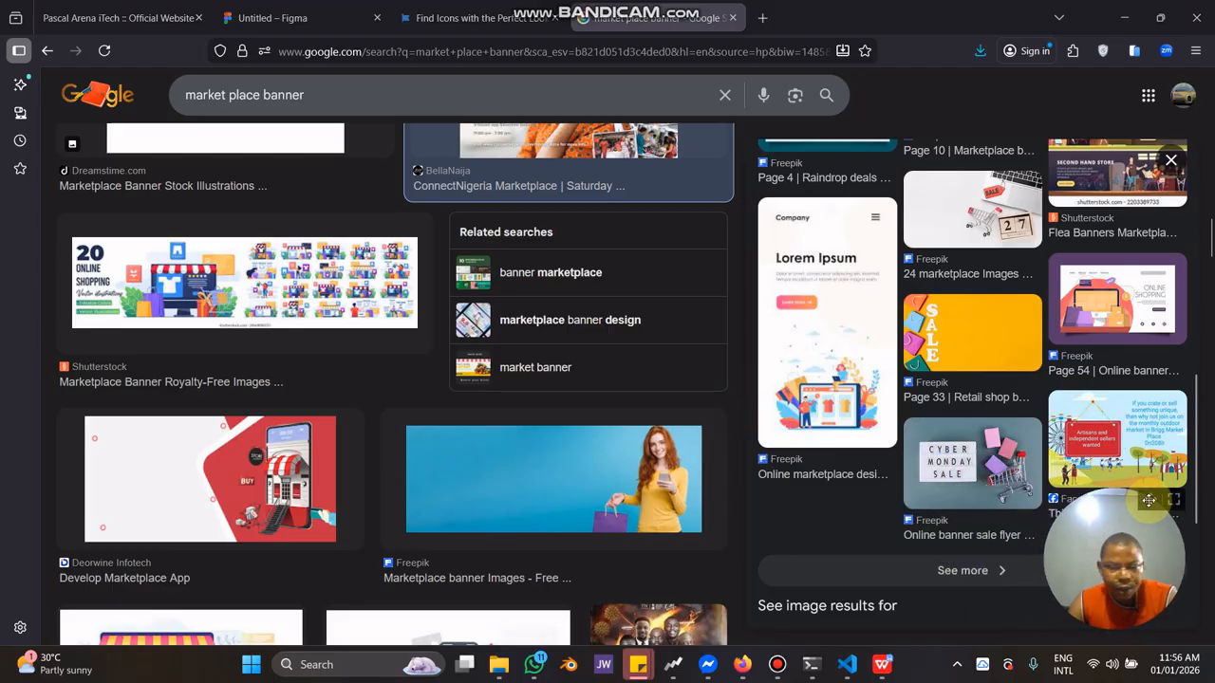
{"action": "scroll", "coordinate": [456, 342], "scroll_direction": "down", "scroll_amount": 6}
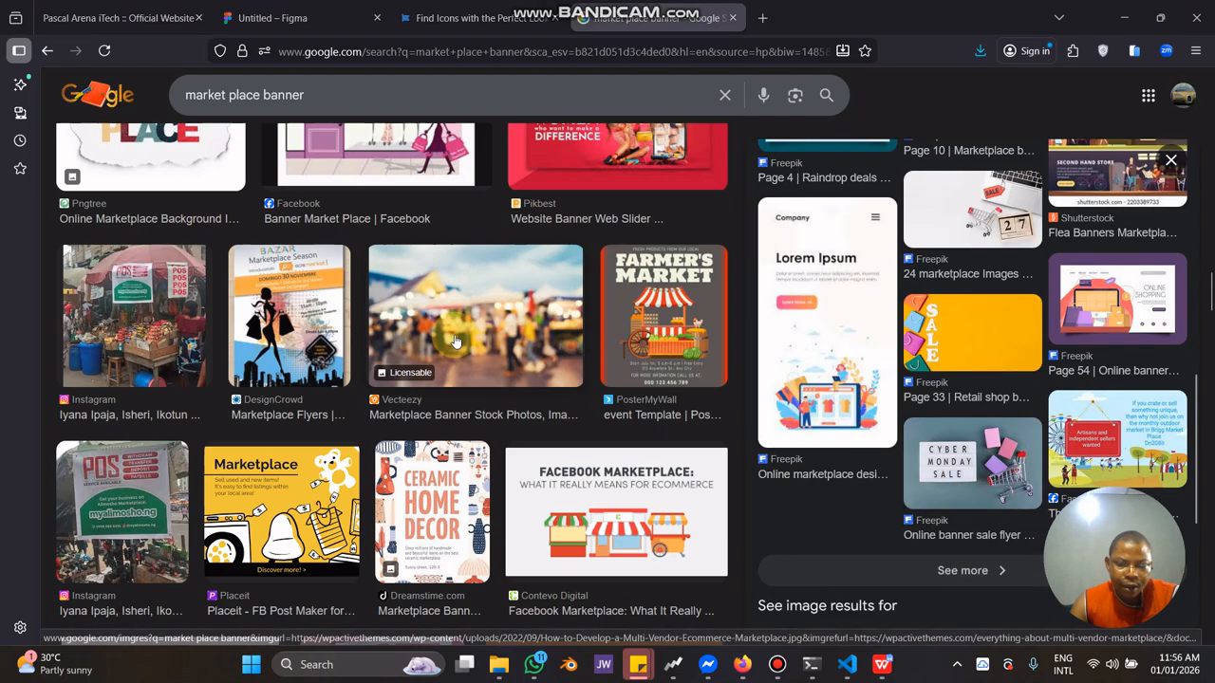
Switch to the Figma design and fill the grey rectangle below the NaijaMarkets header with the cn-marketplace-banner image from Downloads.
{"action": "left_click", "coordinate": [455, 17]}
{"action": "left_click", "coordinate": [285, 17]}
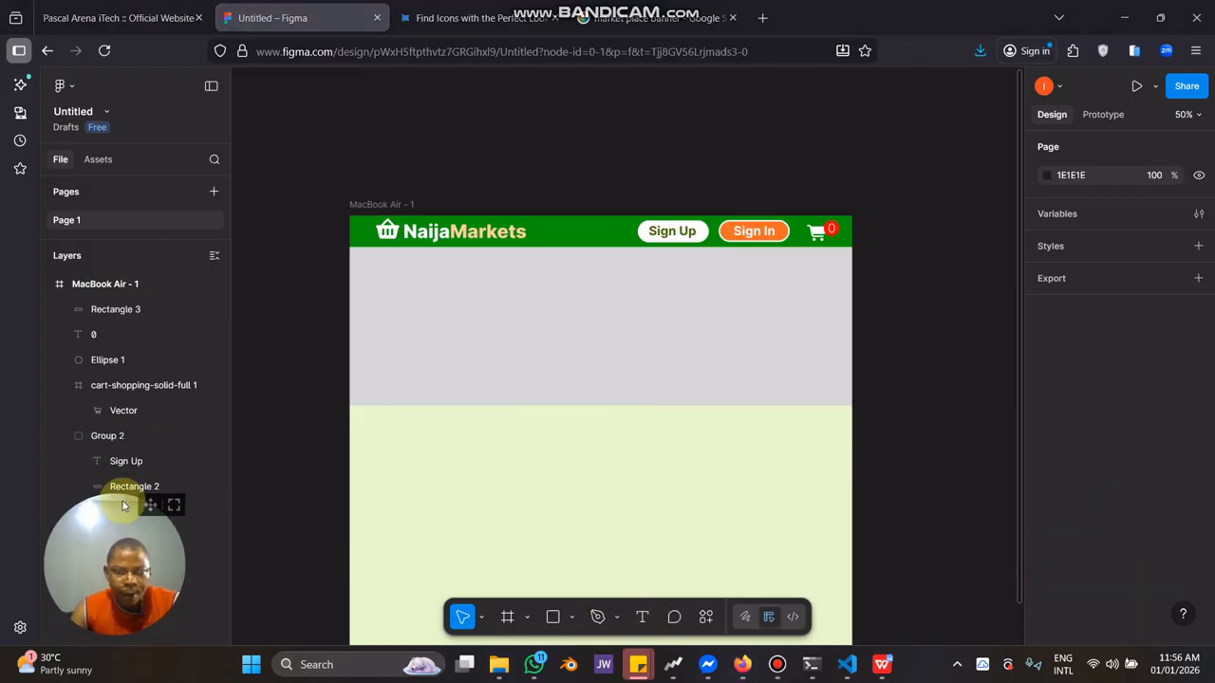
{"action": "left_click", "coordinate": [649, 296]}
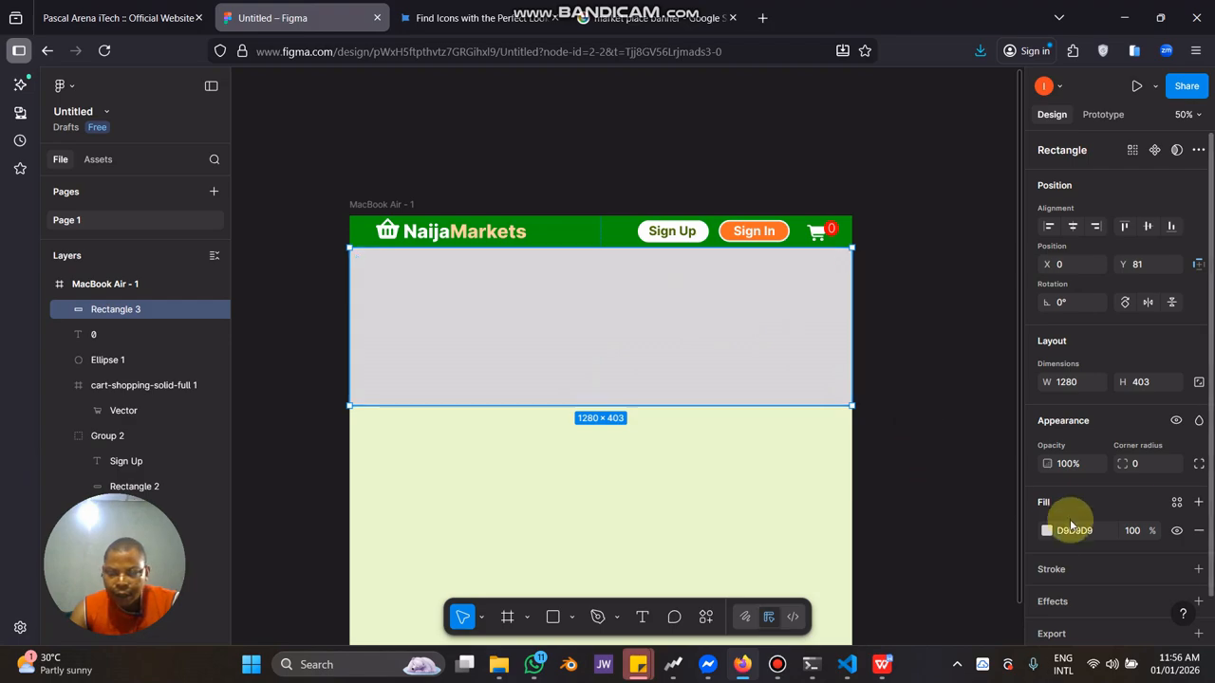
{"action": "left_click", "coordinate": [1047, 531]}
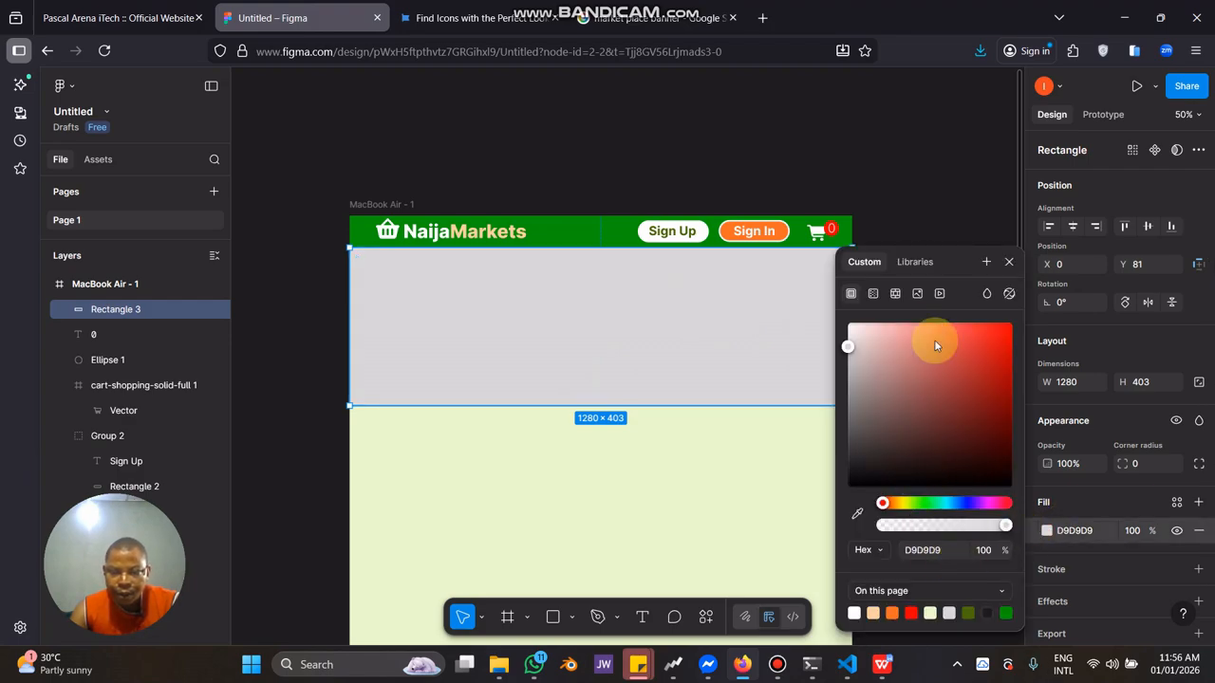
{"action": "left_click", "coordinate": [917, 295]}
{"action": "left_click", "coordinate": [940, 361]}
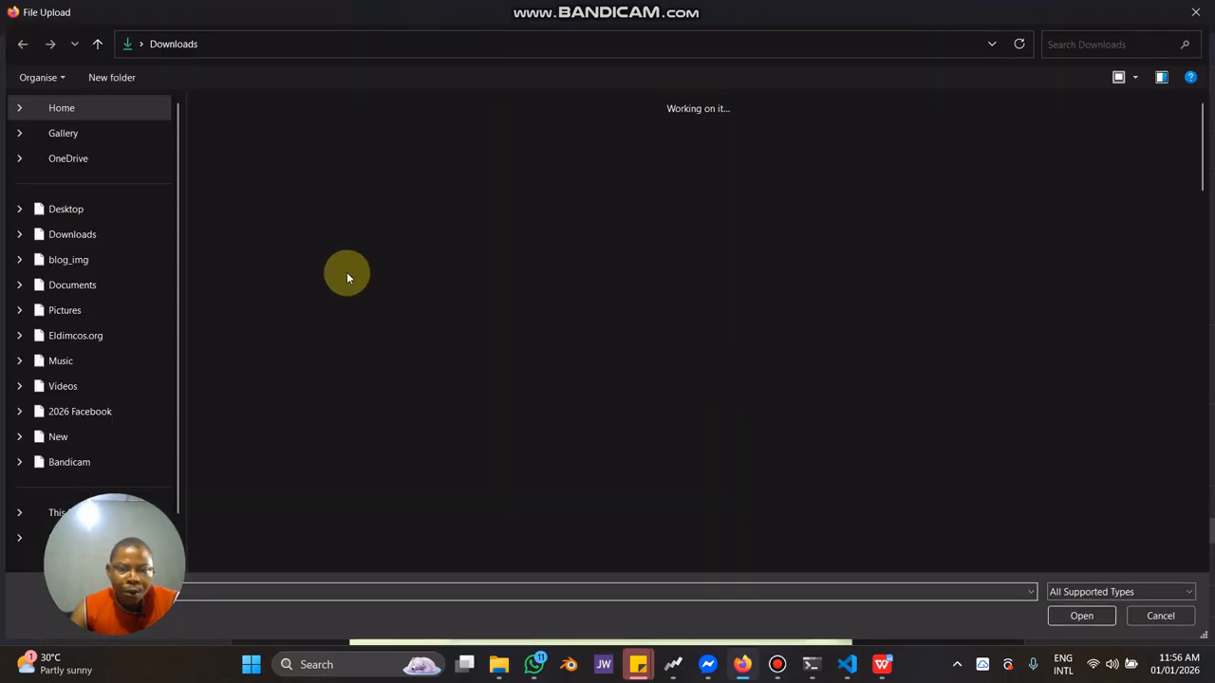
{"action": "left_click", "coordinate": [53, 236]}
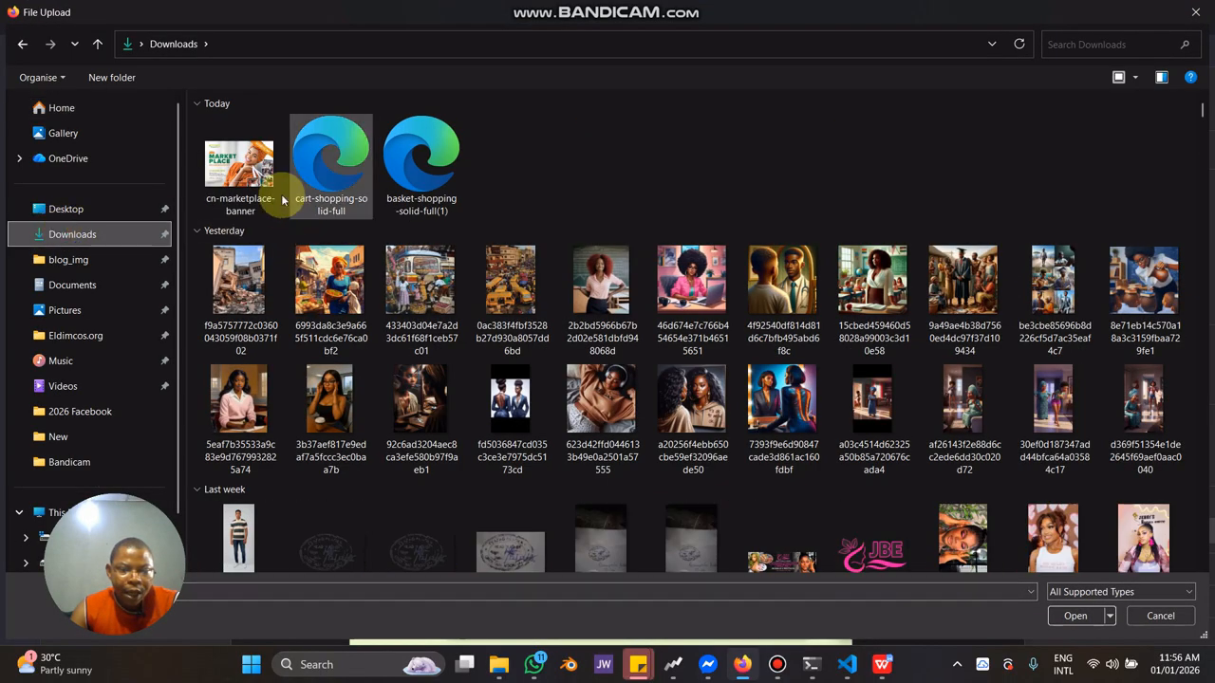
{"action": "double_click", "coordinate": [240, 160]}
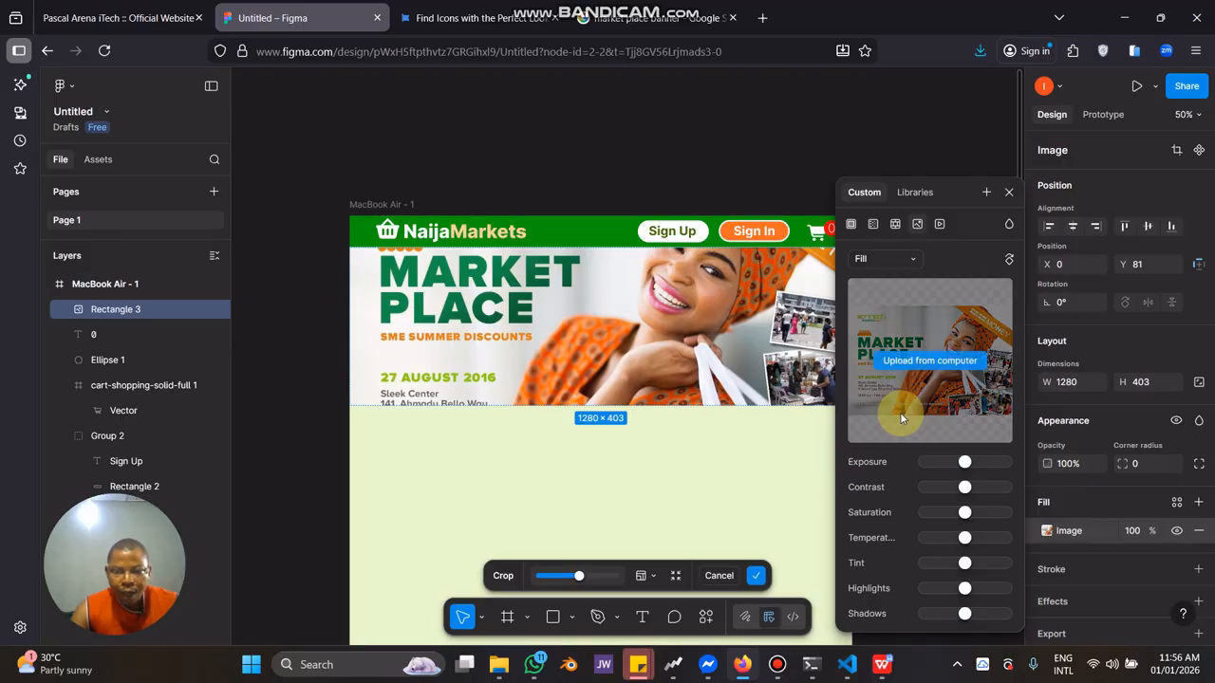
{"action": "left_click", "coordinate": [1008, 195]}
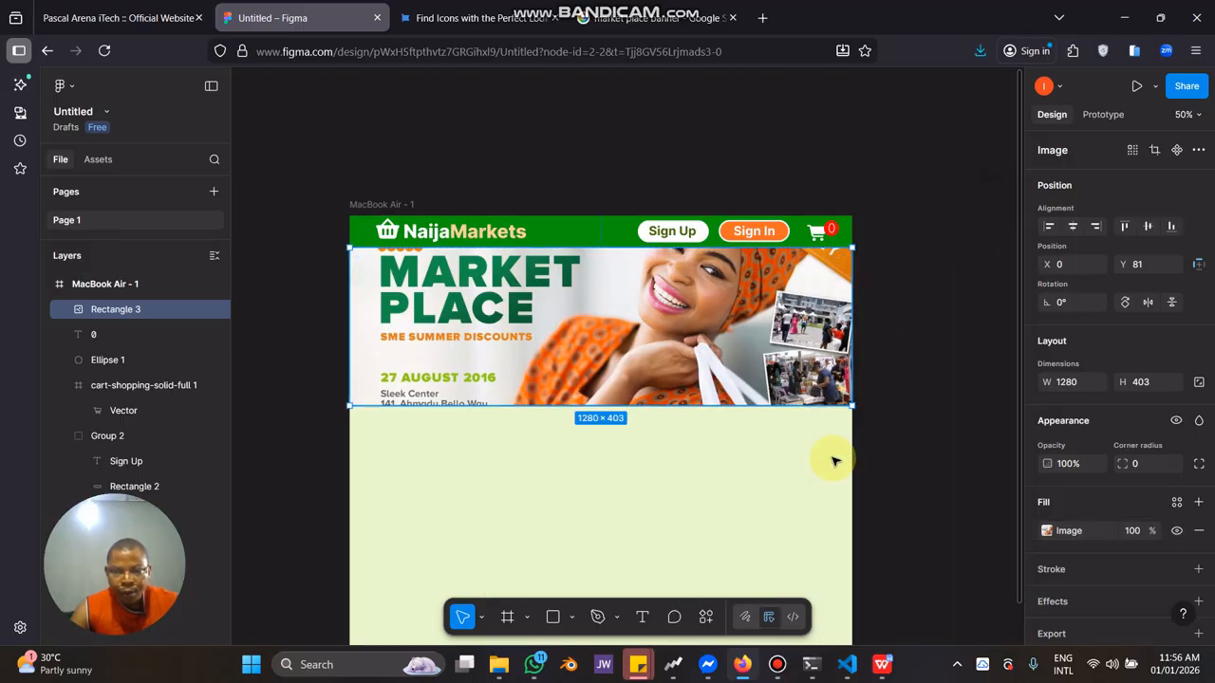
{"action": "left_click", "coordinate": [936, 481]}
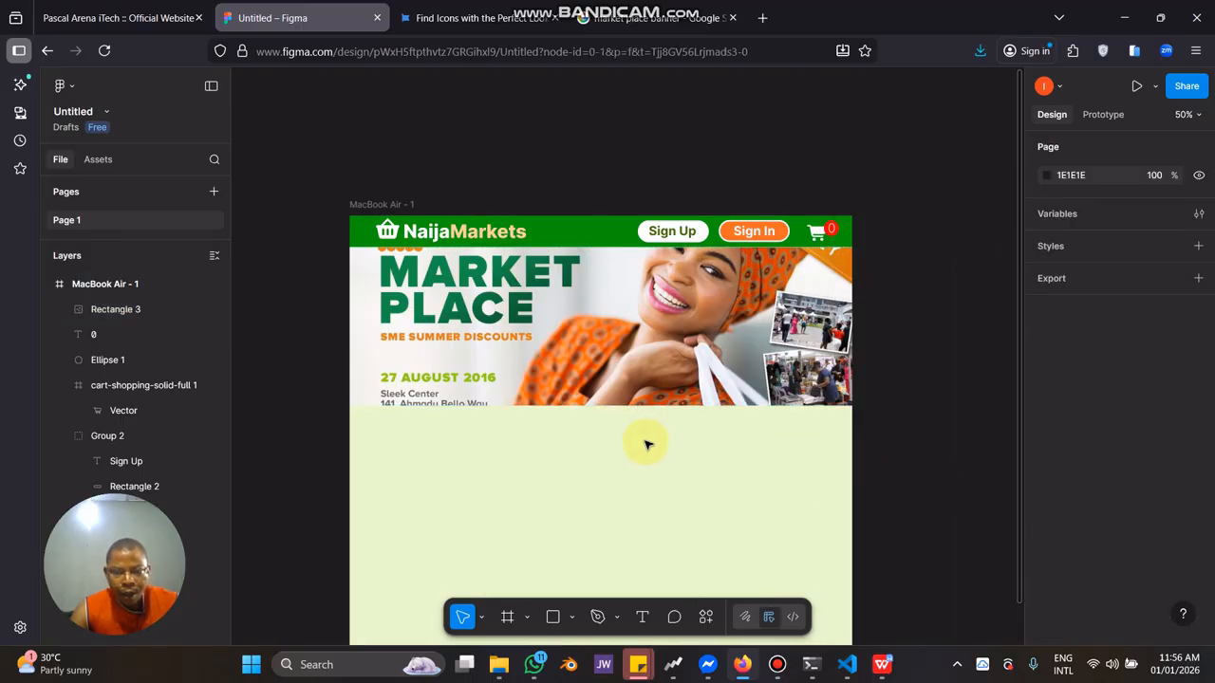
Draw a full-width rectangle about 1291 × 133 directly below the banner image and fill it with white (FFFFFF).
{"action": "left_click", "coordinate": [553, 617]}
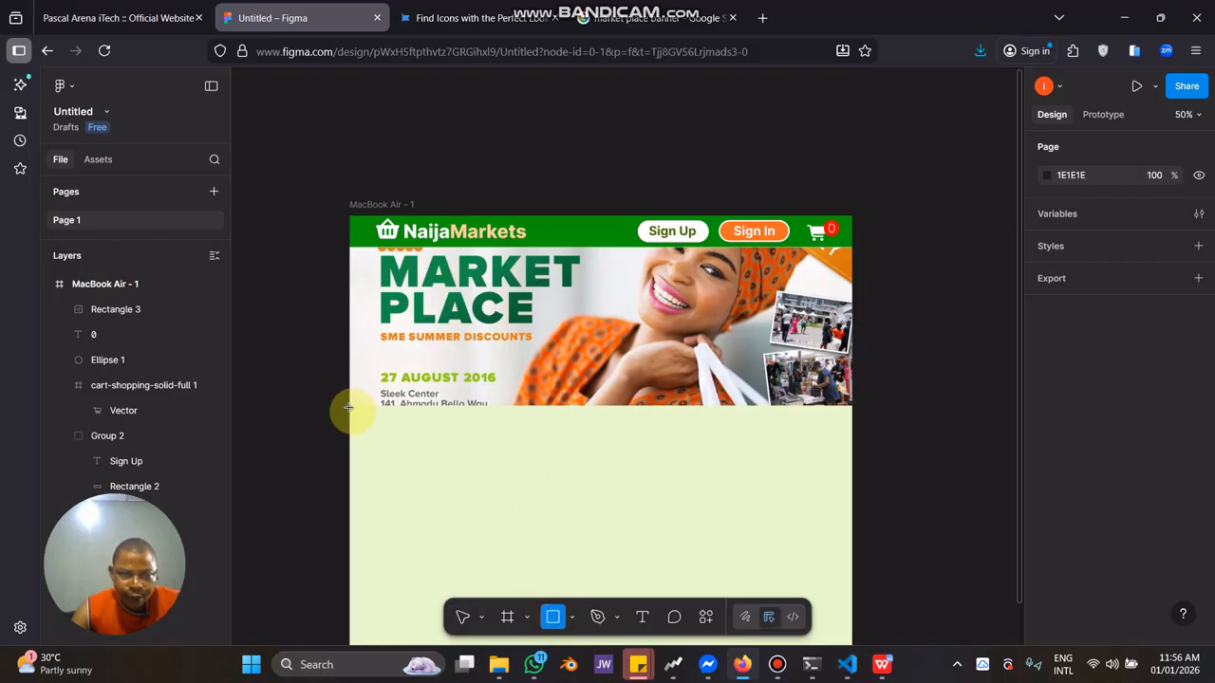
{"action": "mouse_move", "coordinate": [348, 406]}
{"action": "left_mouse_down"}
{"action": "mouse_move", "coordinate": [886, 487]}
{"action": "mouse_move", "coordinate": [814, 434]}
{"action": "left_mouse_up"}
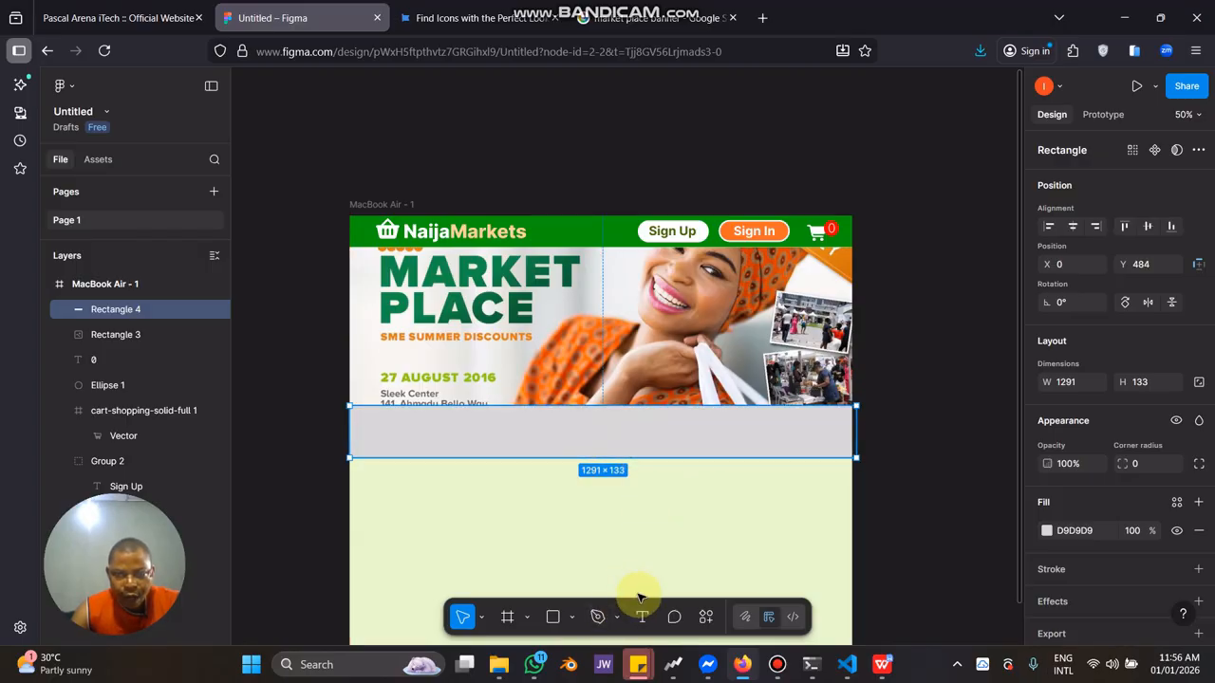
{"action": "left_click", "coordinate": [1046, 531]}
{"action": "left_click_drag", "start_coordinate": [849, 349], "coordinate": [847, 322]}
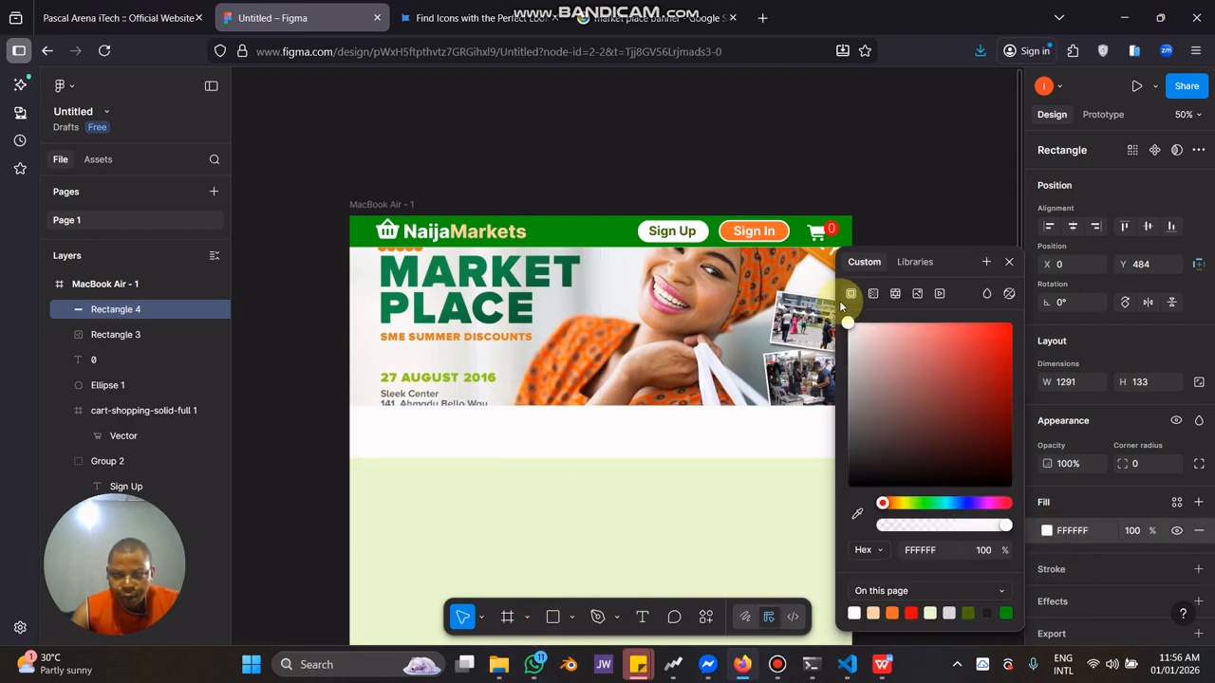
{"action": "left_click", "coordinate": [761, 528]}
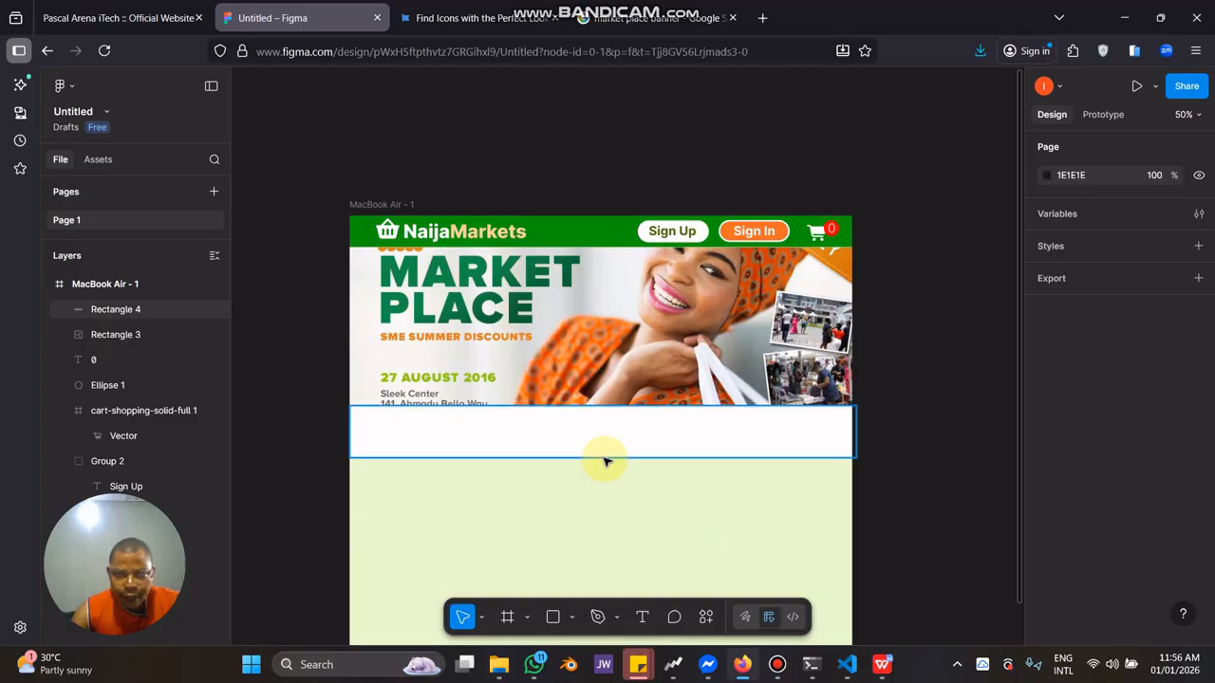
Draw a rectangle about 611 × 67 inside the white strip, at about X 78, Y 520.
{"action": "left_click", "coordinate": [495, 429]}
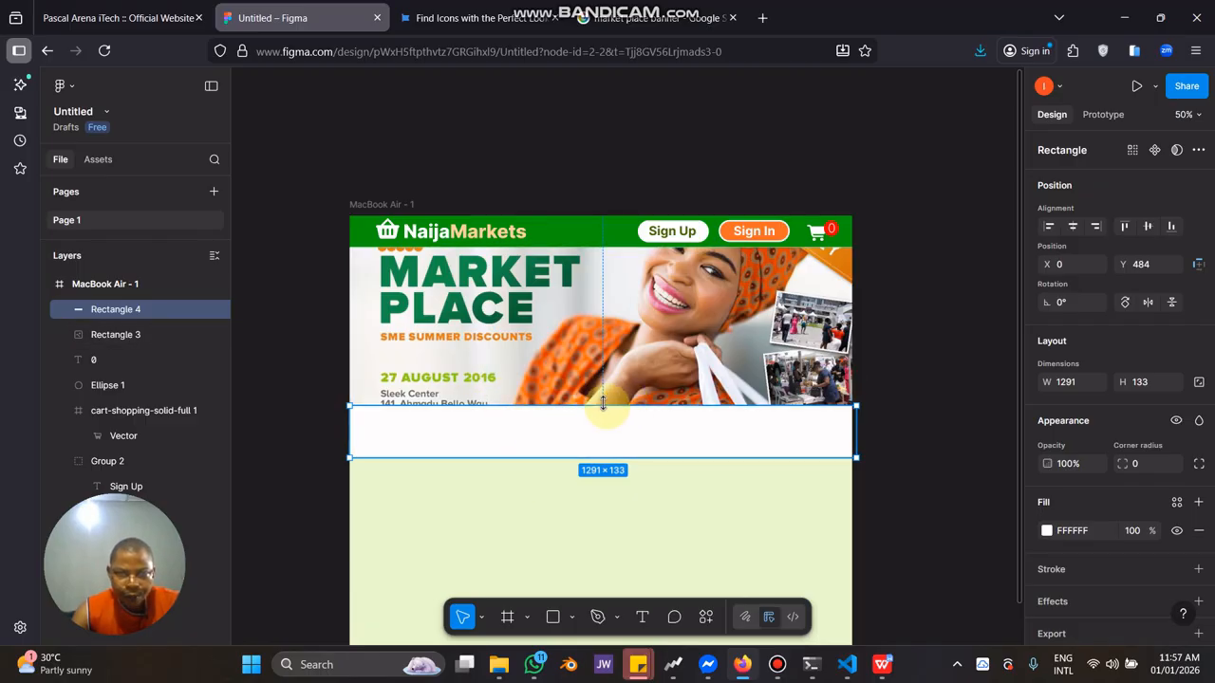
{"action": "scroll", "coordinate": [601, 400], "scroll_direction": "up", "scroll_amount": 2}
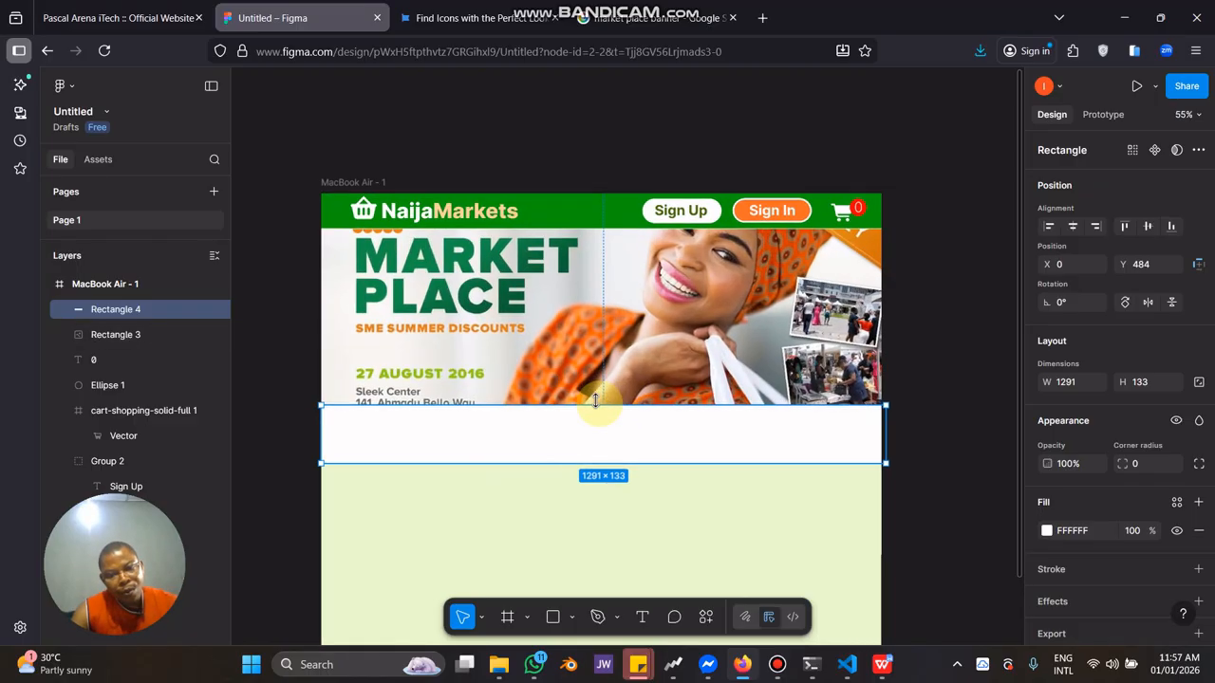
{"action": "scroll", "coordinate": [596, 400], "scroll_direction": "up", "scroll_amount": 2}
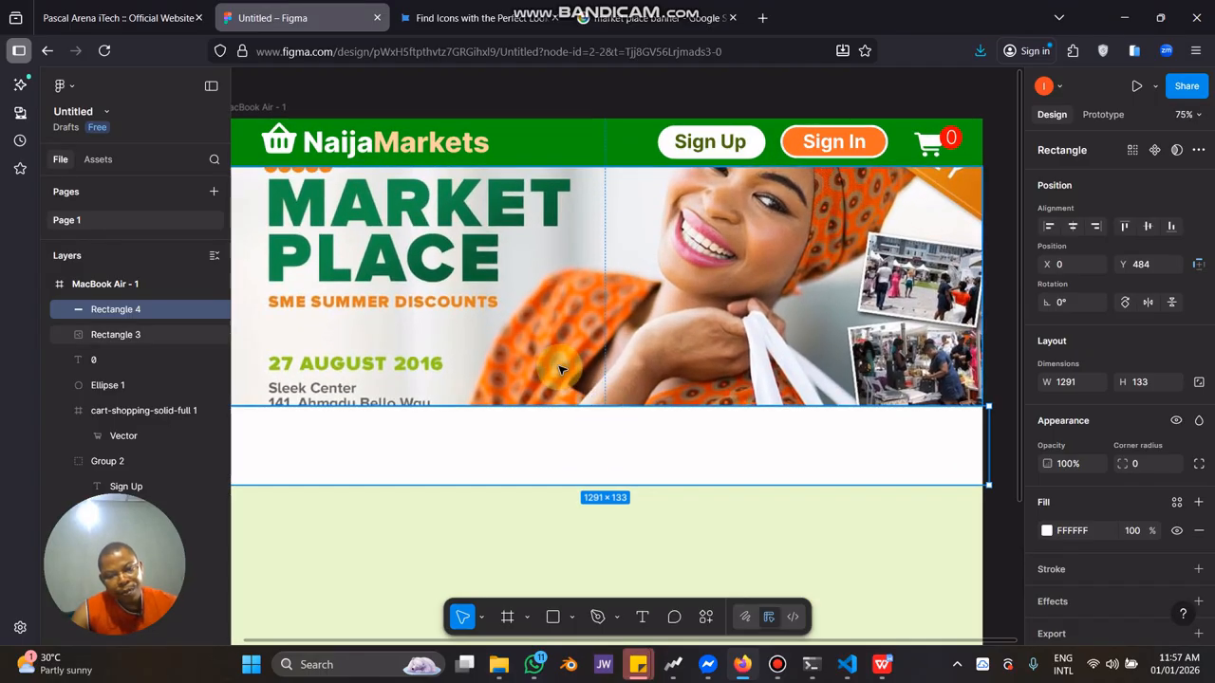
{"action": "scroll", "coordinate": [589, 362], "scroll_direction": "up", "scroll_amount": 1}
{"action": "left_click_drag", "start_coordinate": [588, 362], "coordinate": [594, 364]}
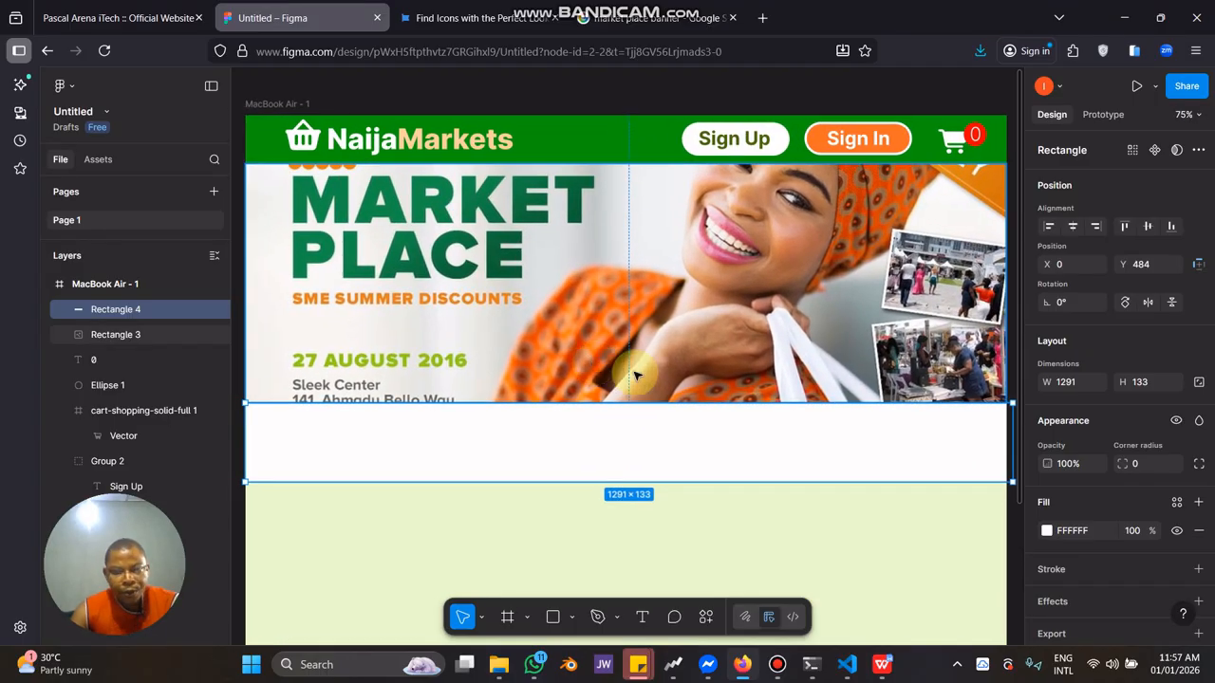
{"action": "left_click_drag", "start_coordinate": [762, 442], "coordinate": [756, 445]}
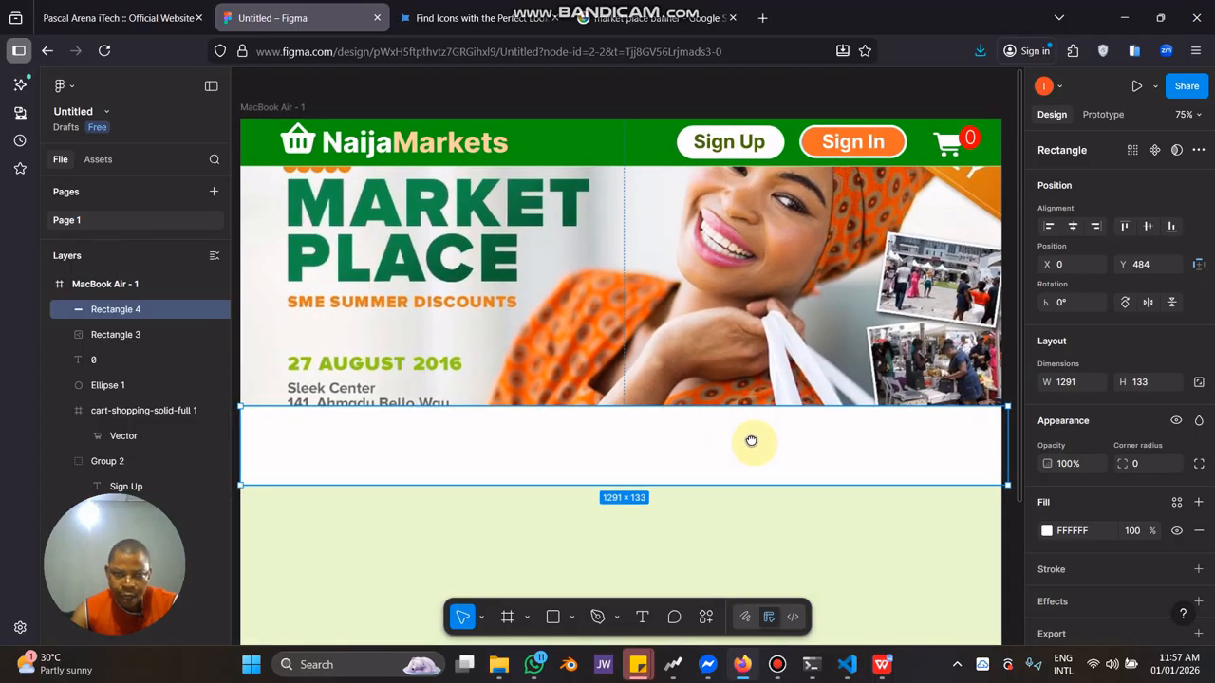
{"action": "left_click", "coordinate": [767, 516]}
{"action": "left_click", "coordinate": [613, 432]}
{"action": "left_click", "coordinate": [643, 504]}
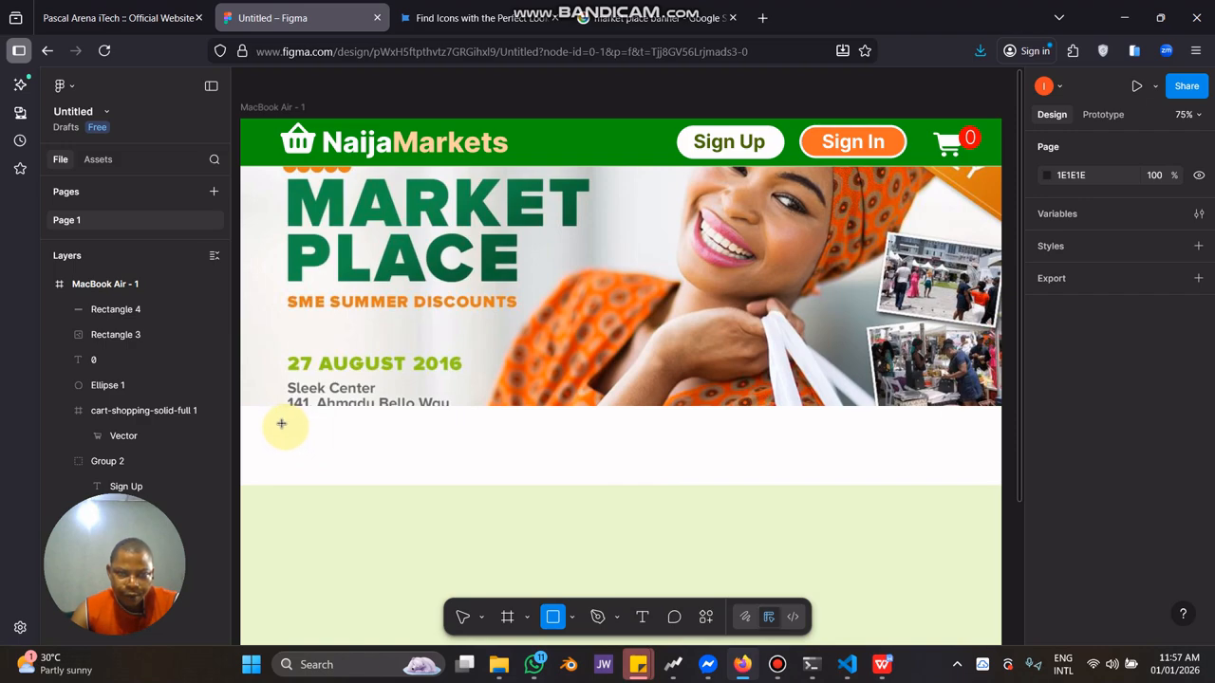
{"action": "left_click_drag", "start_coordinate": [285, 426], "coordinate": [647, 465]}
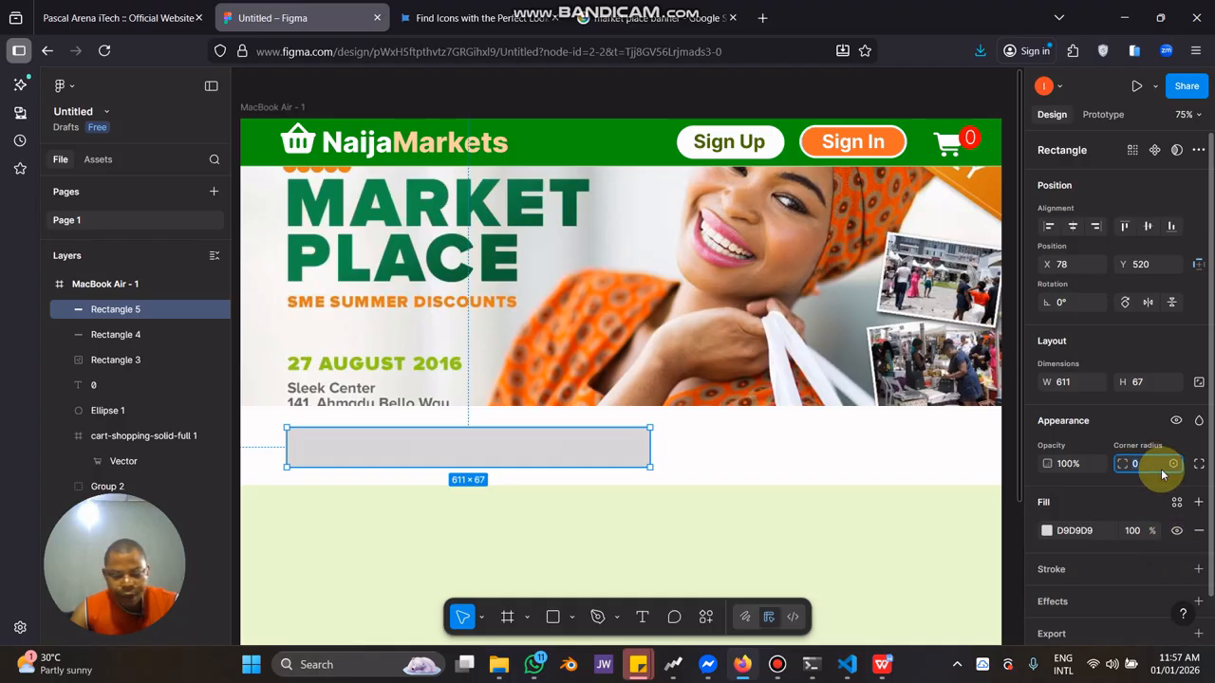
Set the 611 × 67 rectangle's corner radius to 100 and give it a black (000000) inside stroke with weight 2.
{"action": "type", "text": "100"}
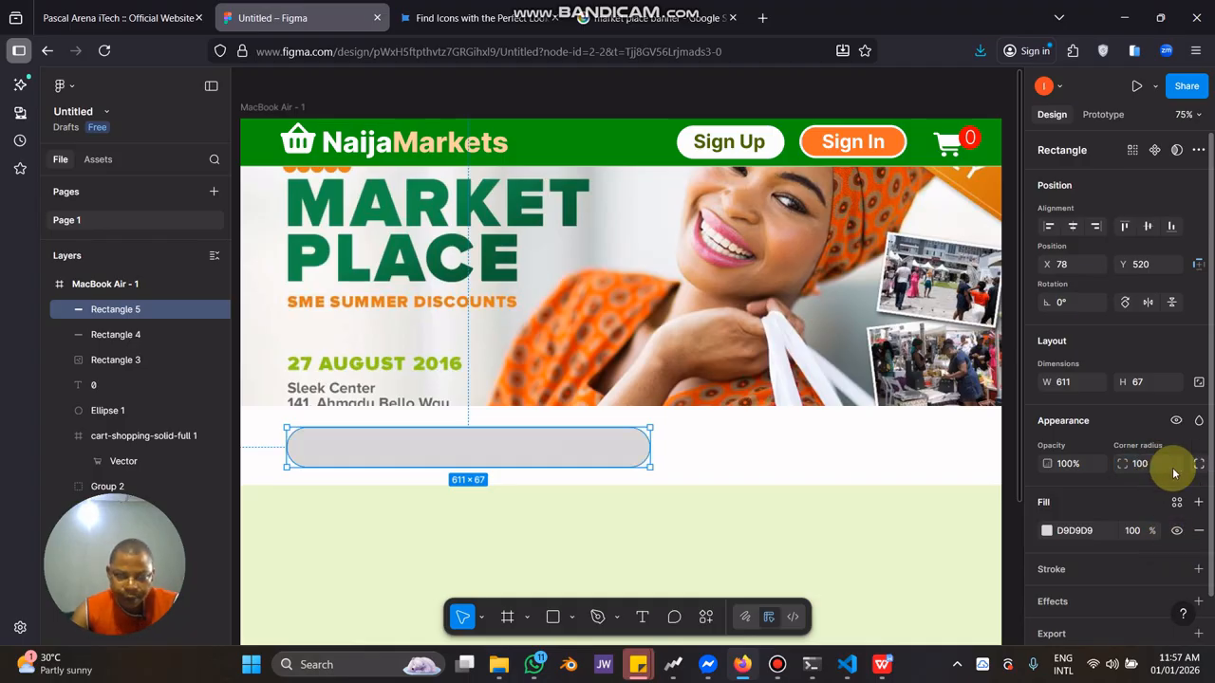
{"action": "left_click", "coordinate": [1199, 571]}
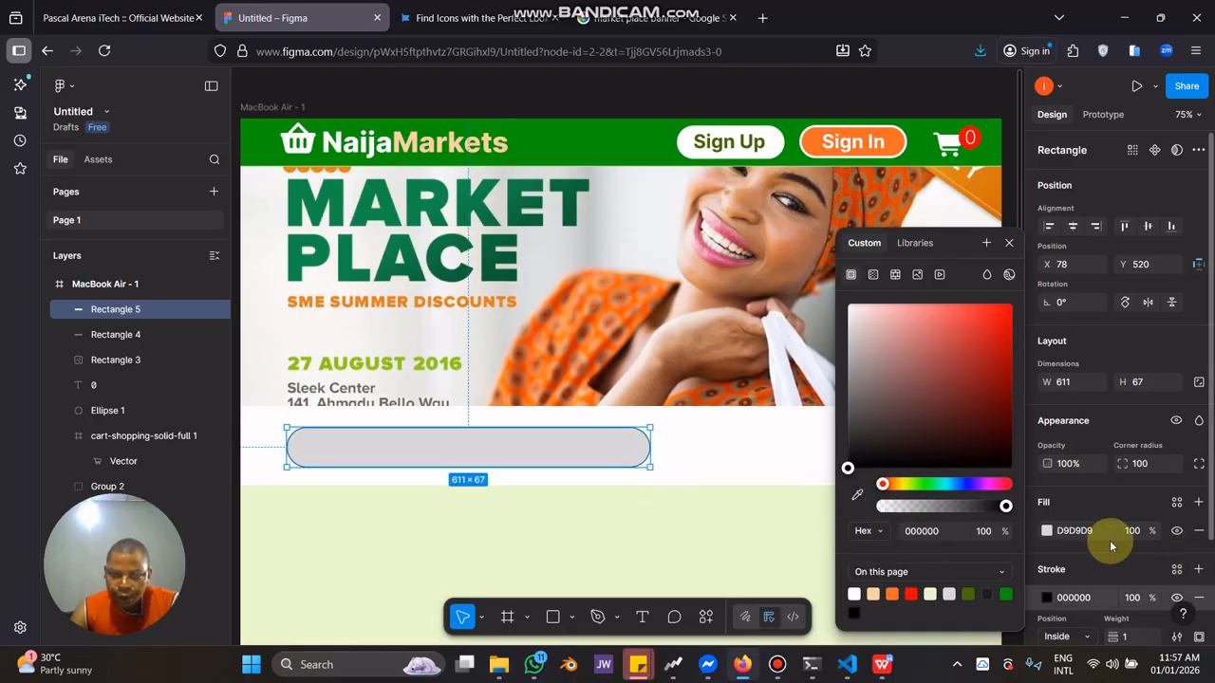
{"action": "left_click", "coordinate": [1107, 567]}
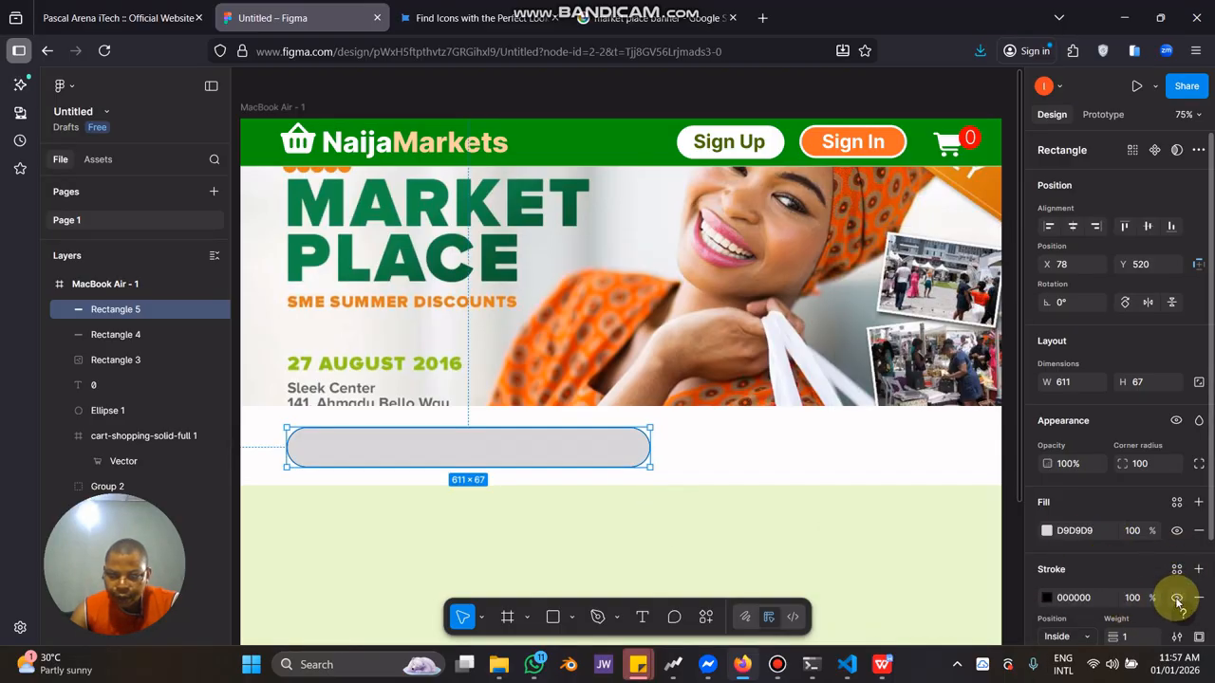
{"action": "scroll", "coordinate": [1170, 593], "scroll_direction": "down", "scroll_amount": 1}
{"action": "scroll", "coordinate": [1165, 591], "scroll_direction": "down", "scroll_amount": 2}
{"action": "left_click", "coordinate": [1139, 520]}
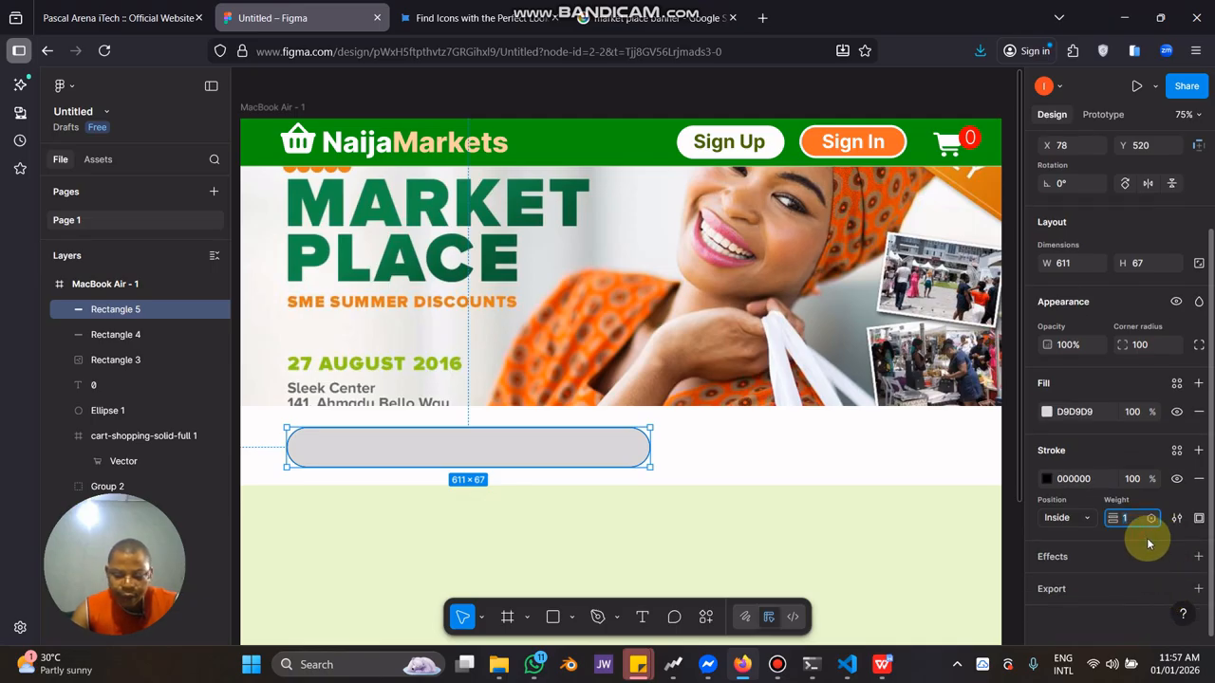
{"action": "type", "text": "2"}
{"action": "key", "text": "Return"}
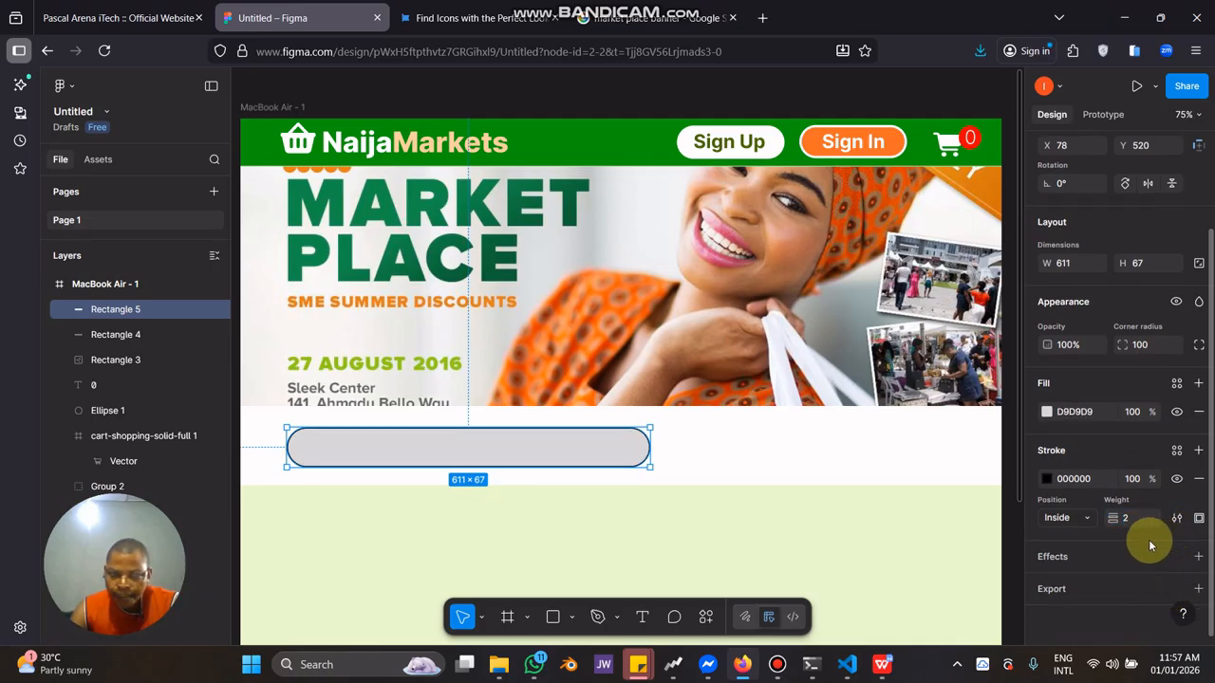
Fill the rounded field in the strip below the banner with white (FFFFFF).
{"action": "left_click", "coordinate": [1047, 411]}
{"action": "mouse_move", "coordinate": [846, 329]}
{"action": "left_mouse_down"}
{"action": "mouse_move", "coordinate": [835, 273]}
{"action": "mouse_move", "coordinate": [869, 329]}
{"action": "left_mouse_up"}
{"action": "left_click", "coordinate": [872, 326]}
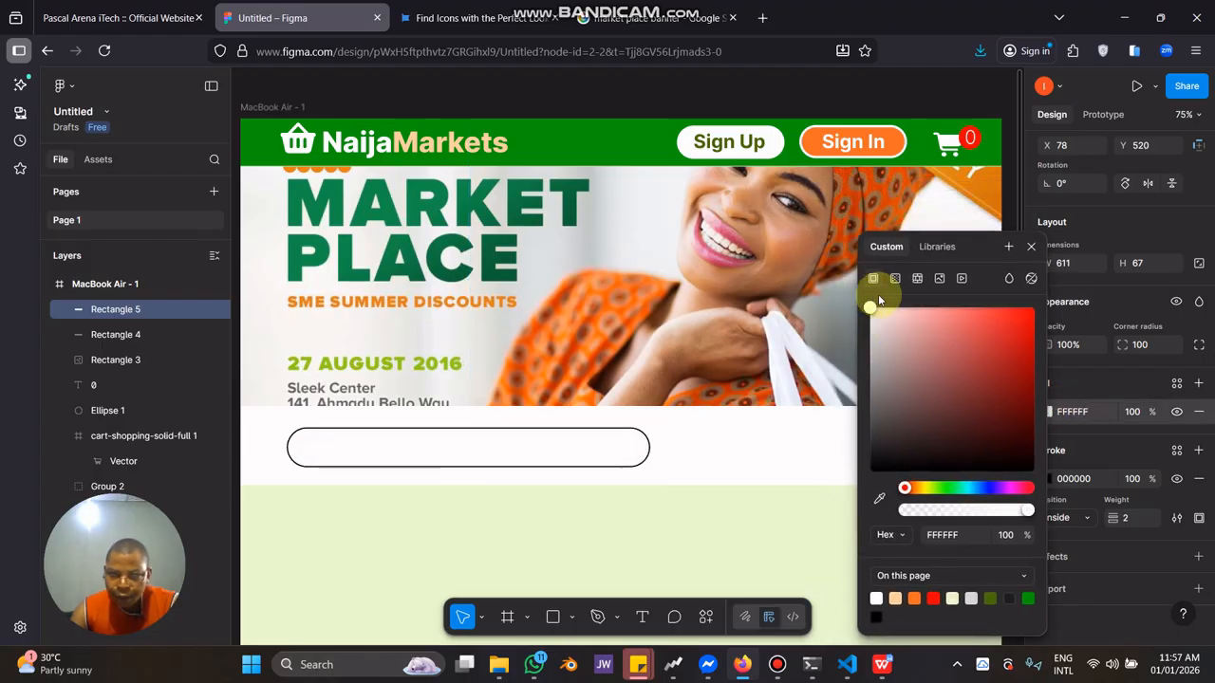
{"action": "left_click", "coordinate": [806, 514]}
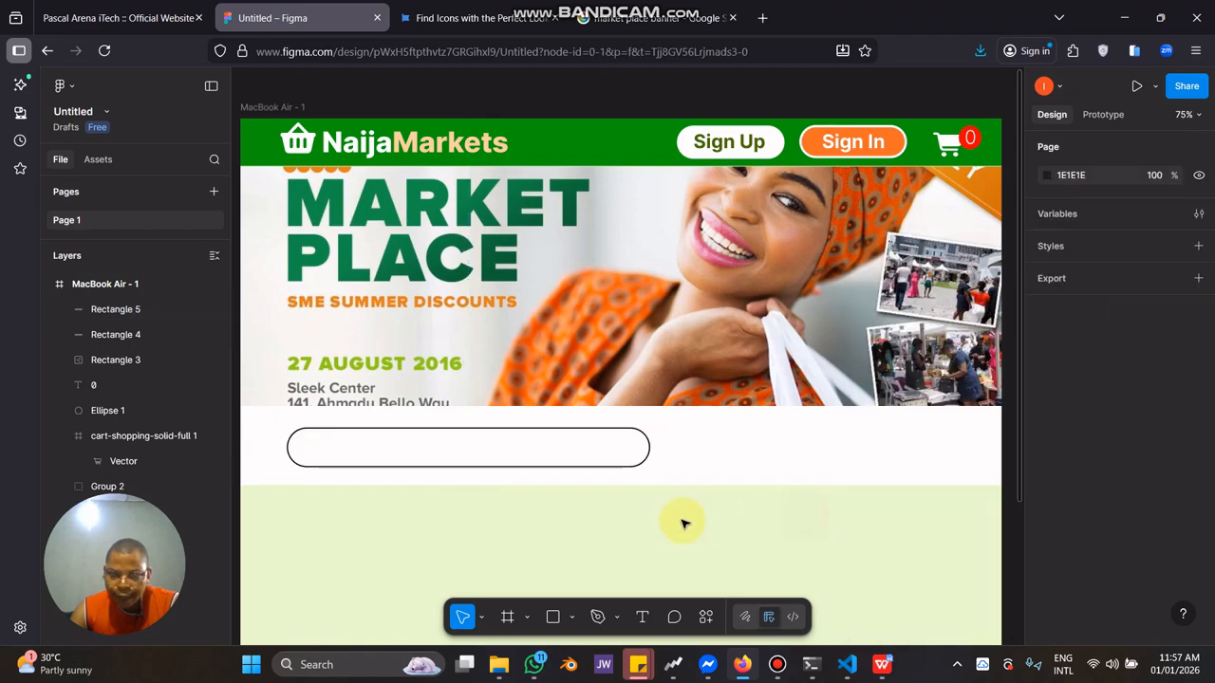
Change the rounded field's stroke color to green (399806).
{"action": "left_click", "coordinate": [579, 463]}
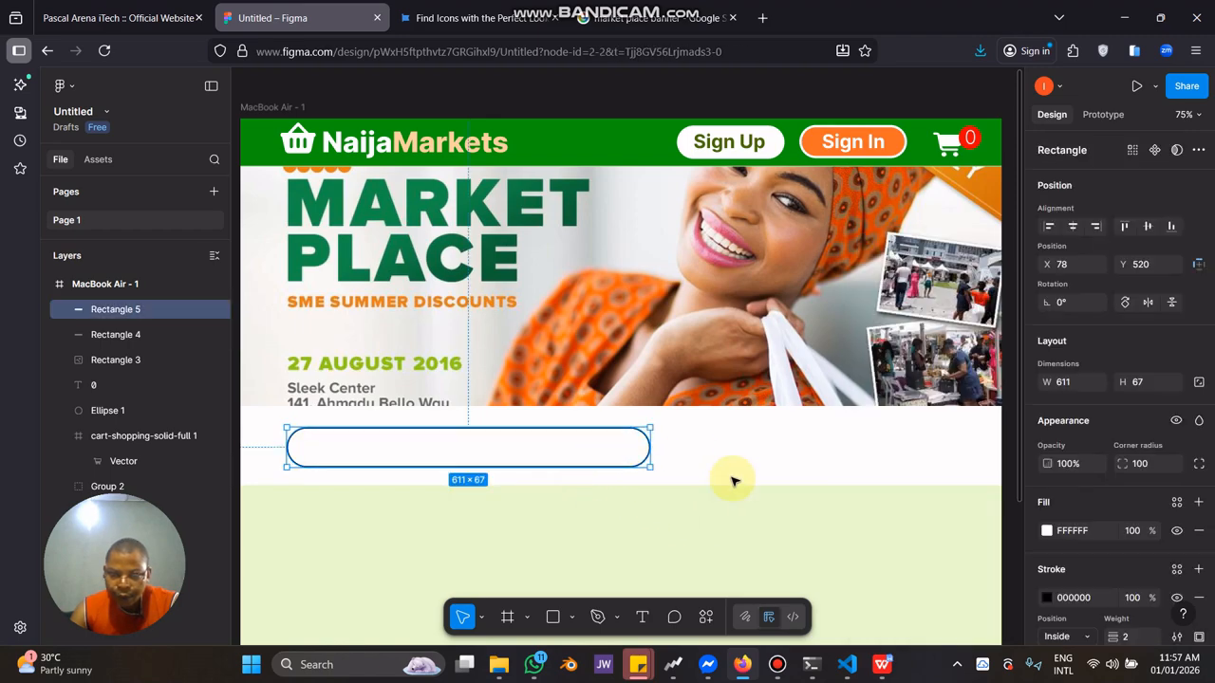
{"action": "left_click", "coordinate": [1047, 598]}
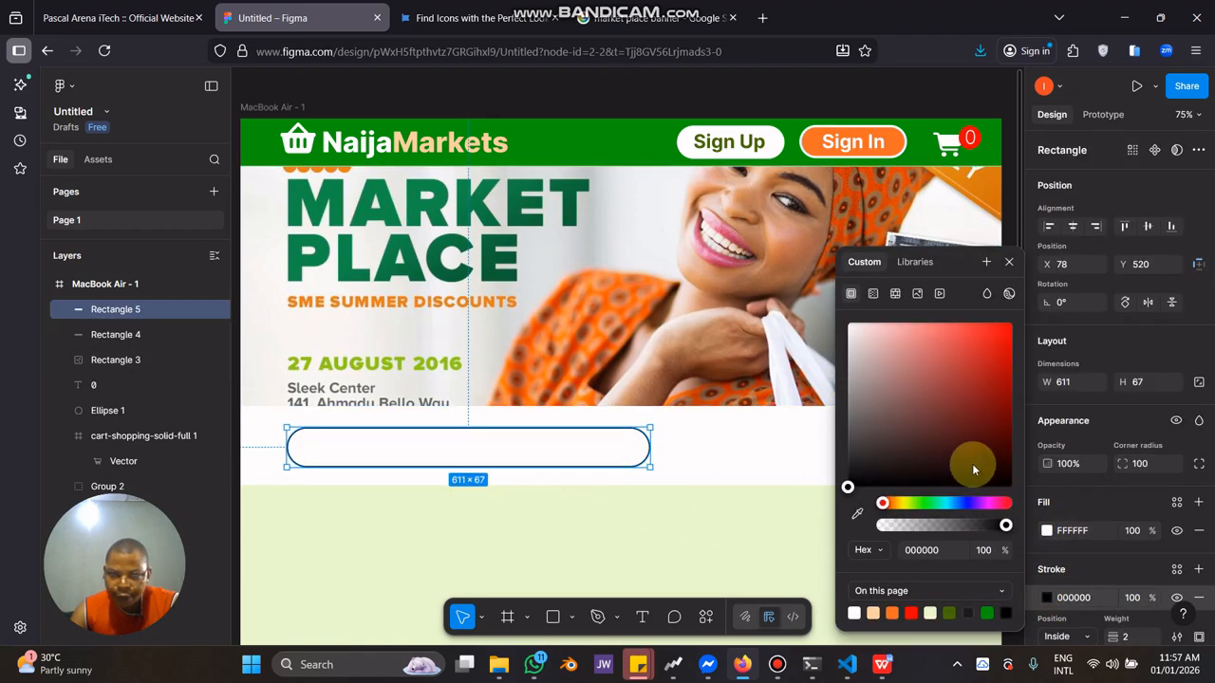
{"action": "left_click_drag", "start_coordinate": [933, 512], "coordinate": [917, 504]}
{"action": "mouse_move", "coordinate": [940, 429]}
{"action": "left_mouse_down"}
{"action": "mouse_move", "coordinate": [990, 370]}
{"action": "mouse_move", "coordinate": [1006, 395]}
{"action": "left_mouse_up"}
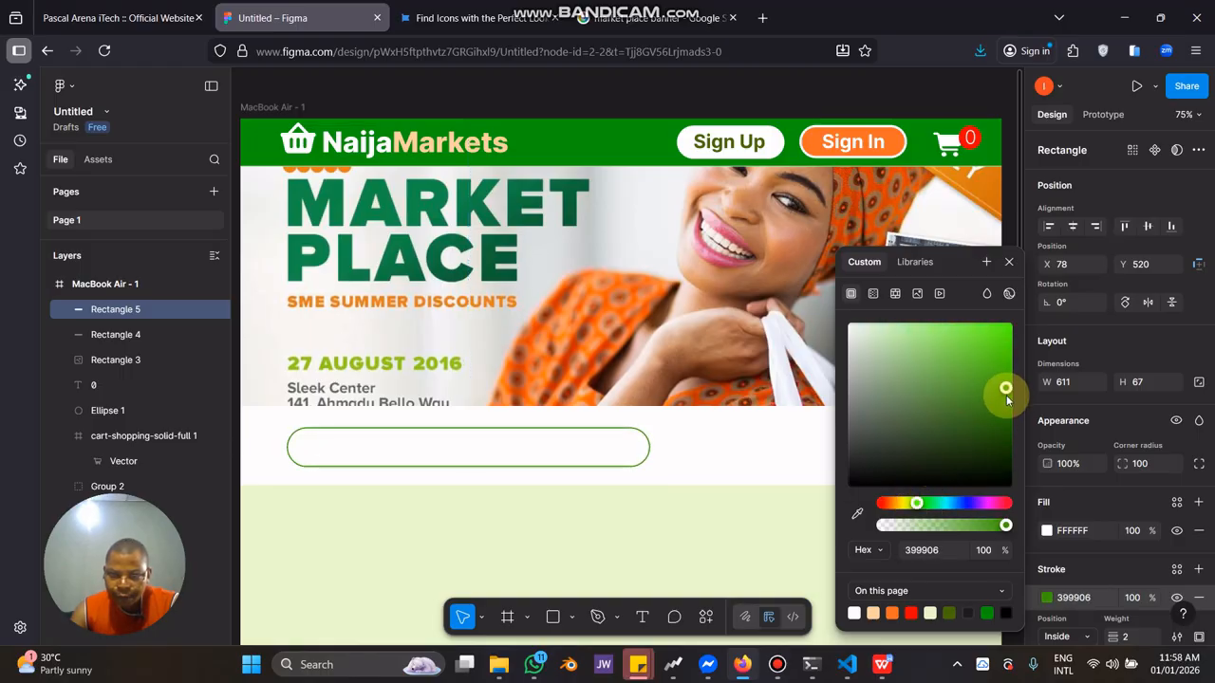
{"action": "left_click", "coordinate": [655, 538]}
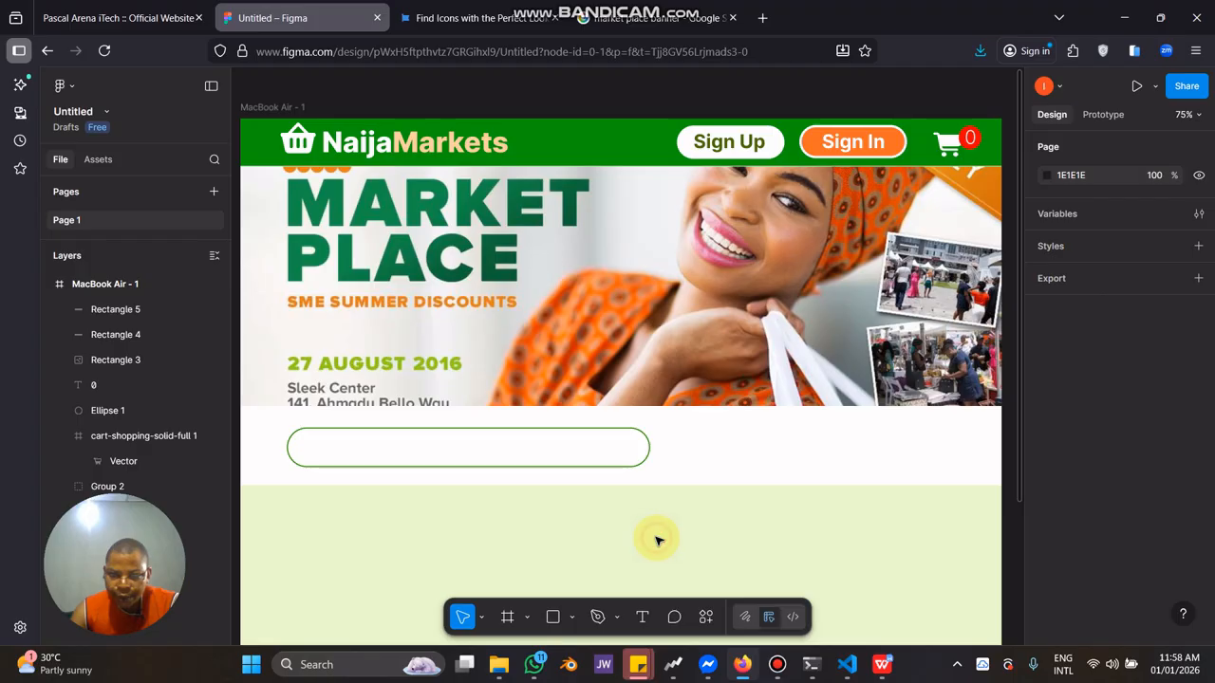
Add a text label reading "Filter by category" near the lower left of the rounded field, at about X 114, Y 567.
{"action": "left_click", "coordinate": [542, 444]}
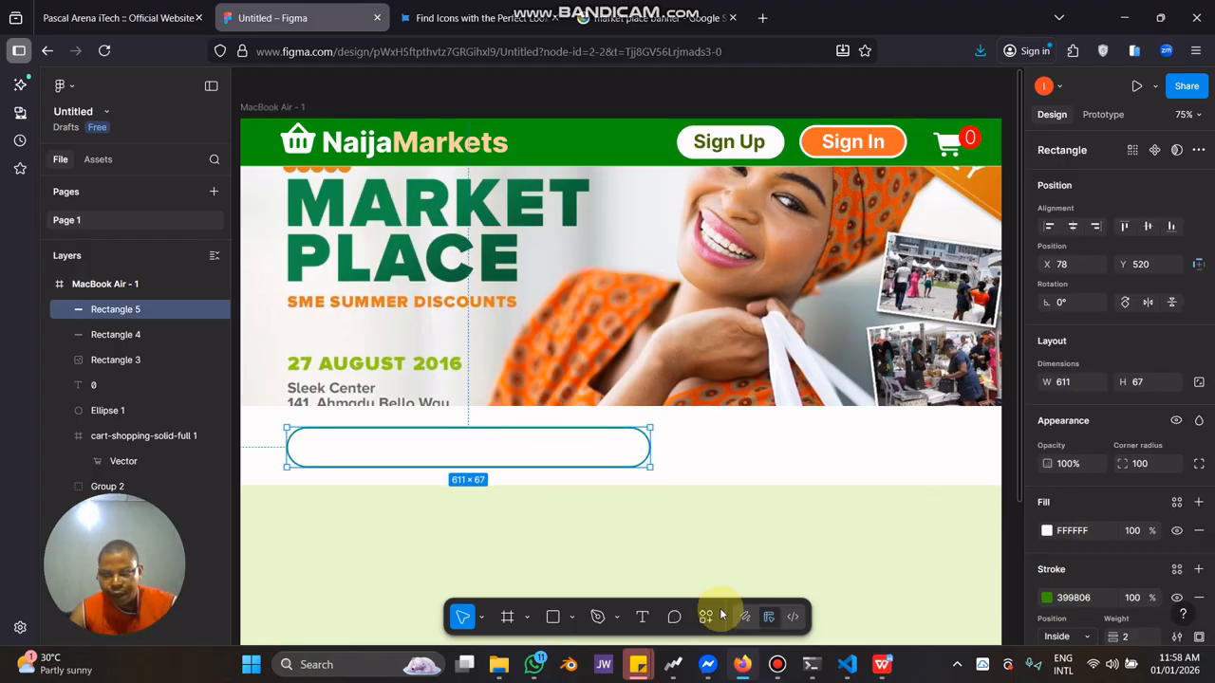
{"action": "key", "text": "t"}
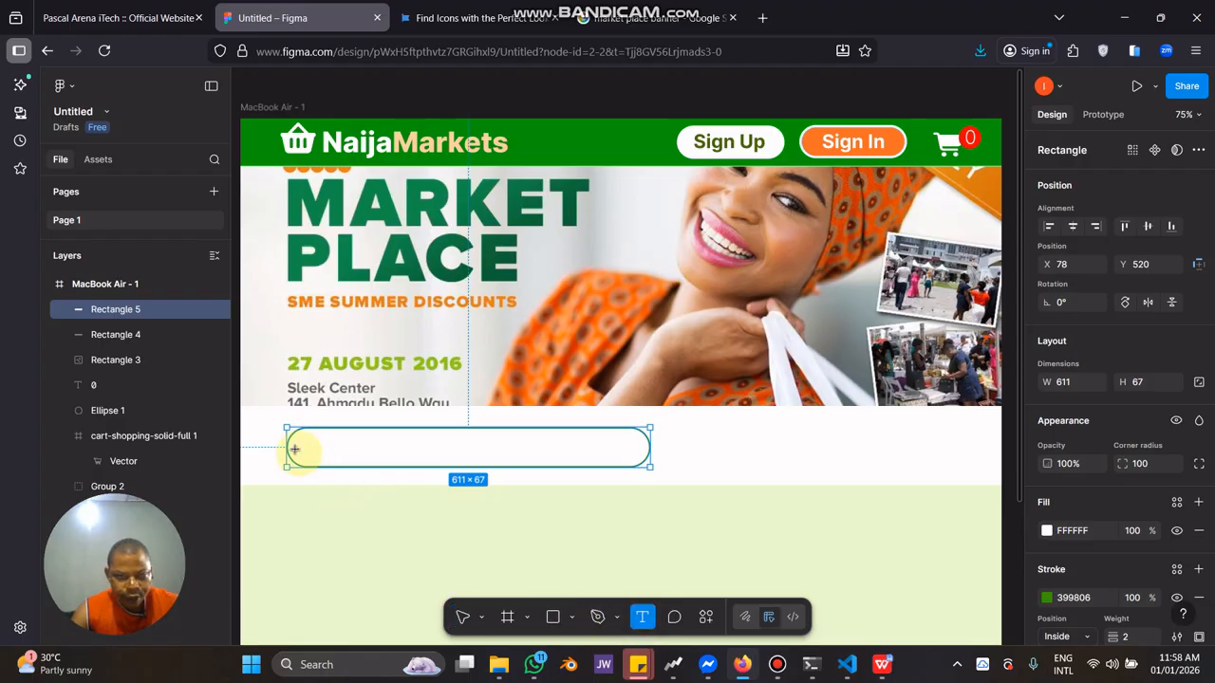
{"action": "left_click", "coordinate": [307, 454]}
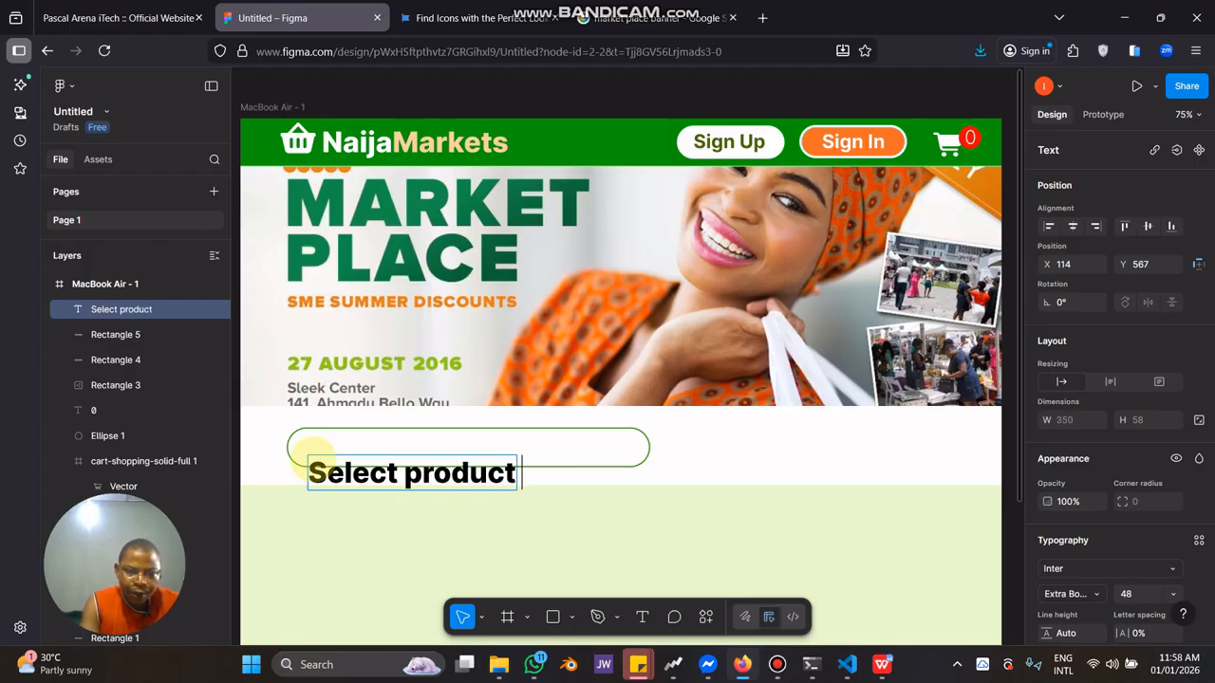
{"action": "type", "text": "egory"}
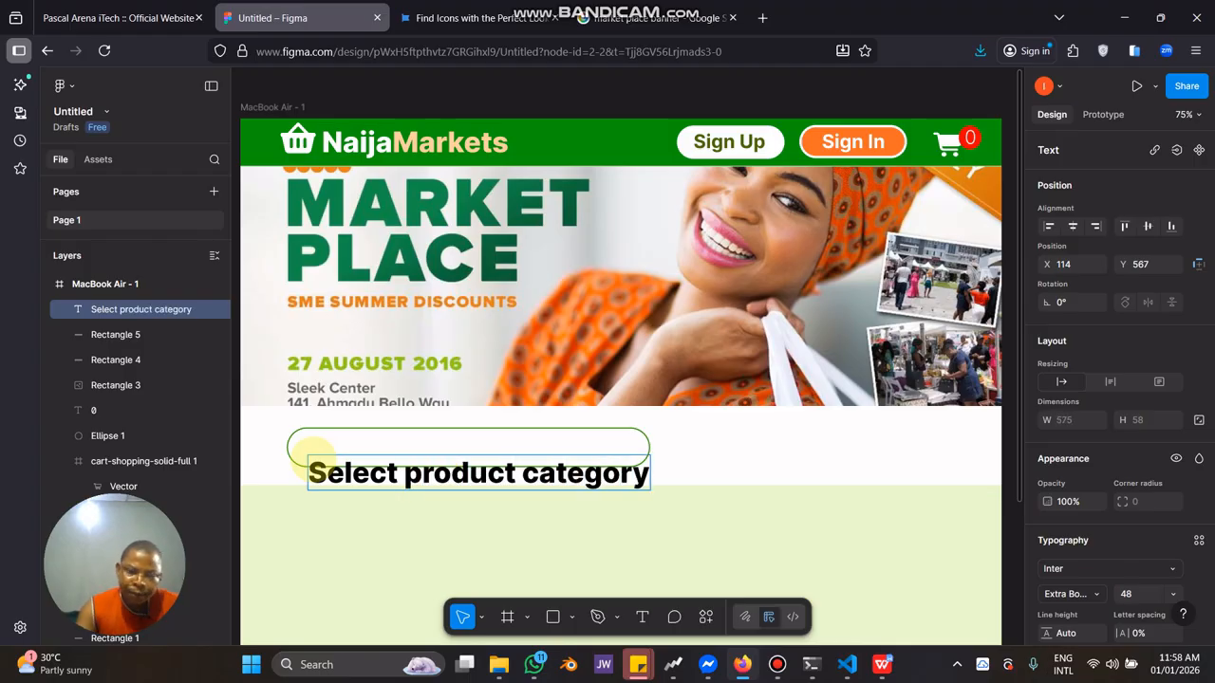
{"action": "key", "text": "ctrl+a"}
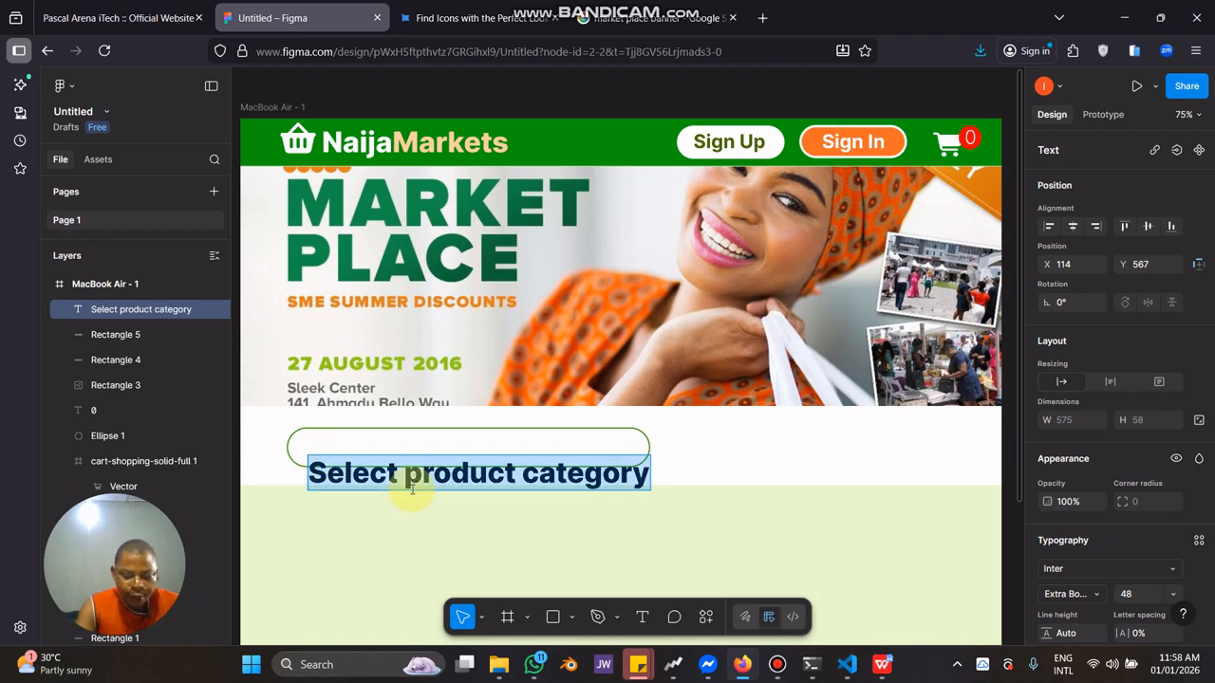
{"action": "type", "text": "Filter by"}
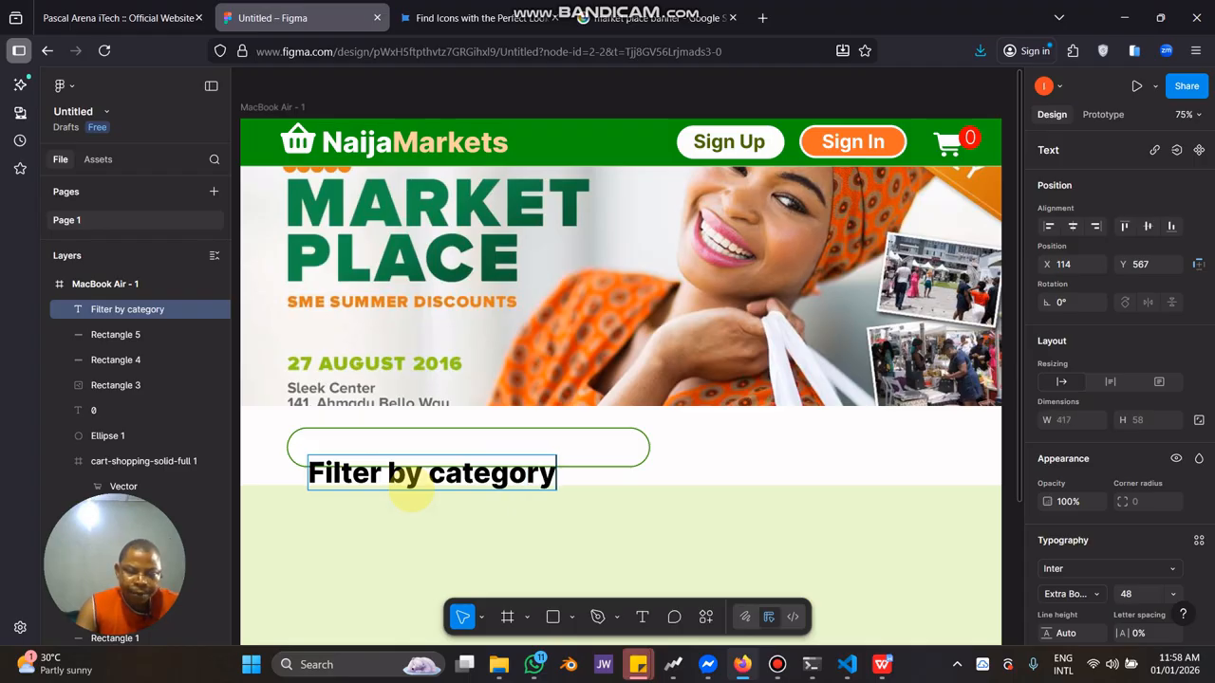
{"action": "key", "text": "Escape"}
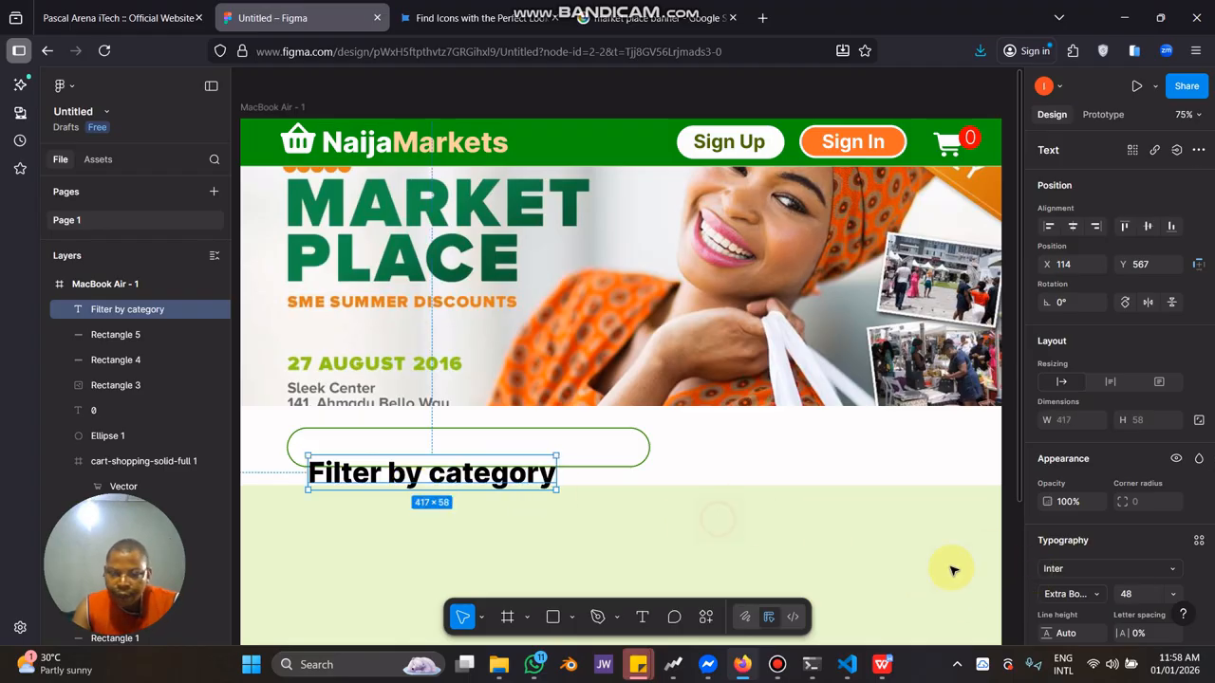
Set the "Filter by category" text to Light at size 32 and move it inside the field to about X 121, Y 534.
{"action": "left_click", "coordinate": [1101, 596]}
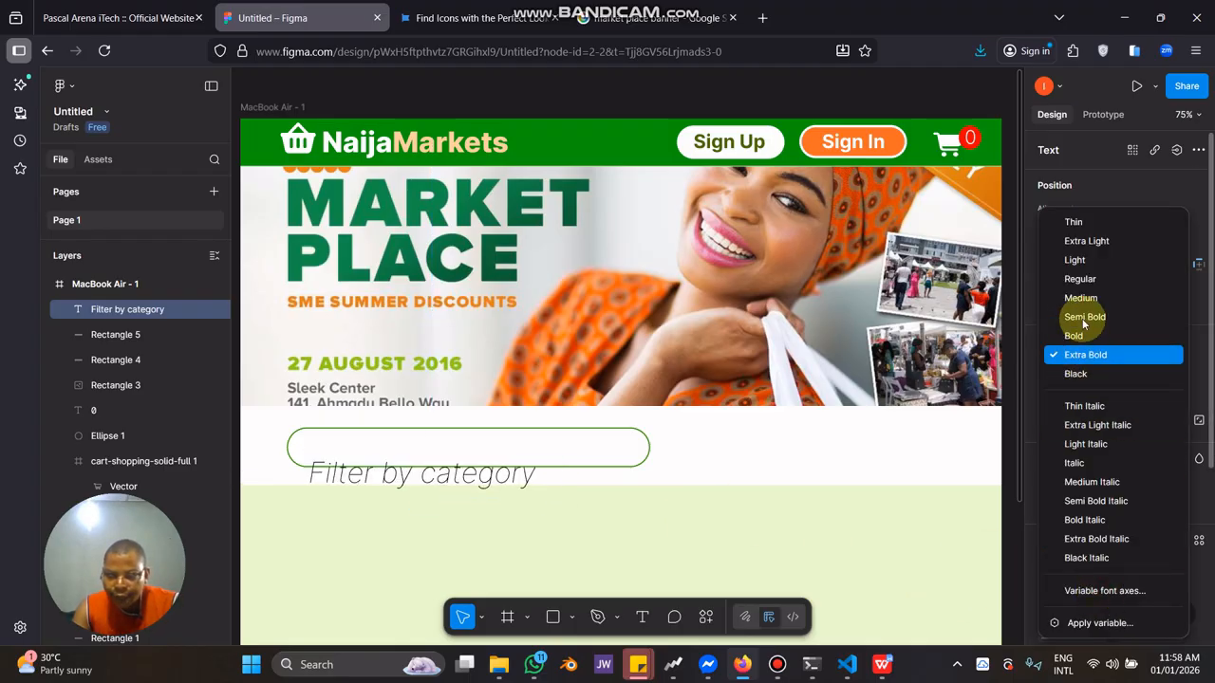
{"action": "left_click", "coordinate": [1084, 260]}
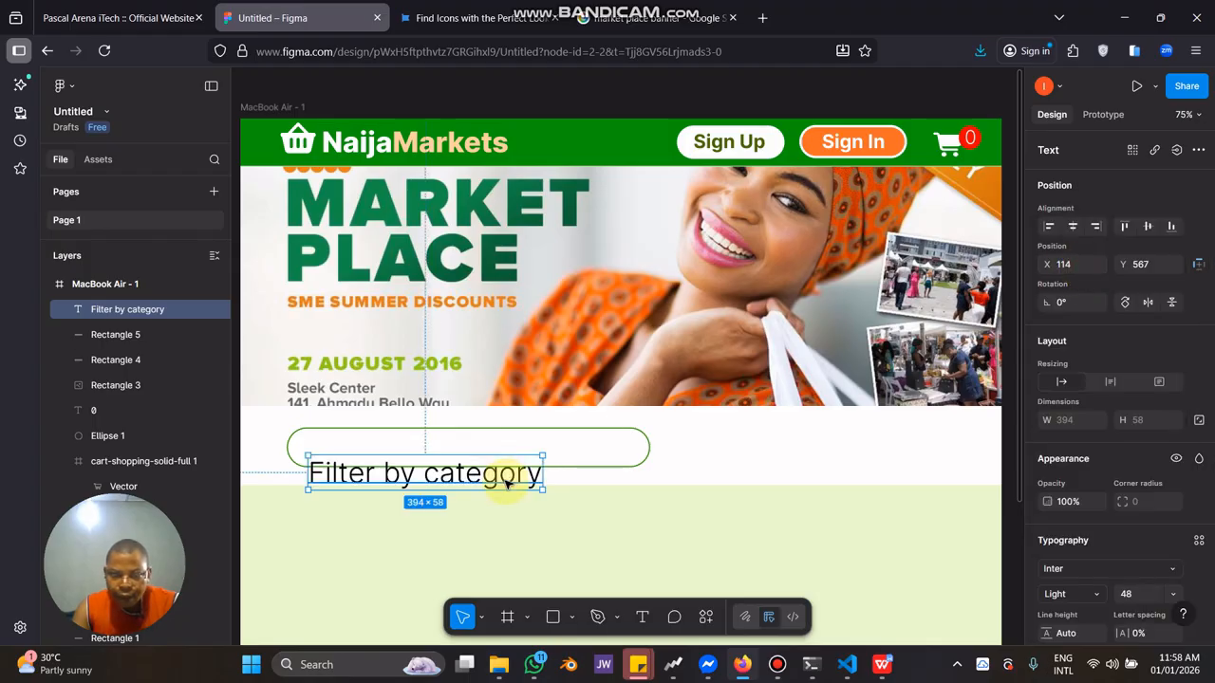
{"action": "left_click_drag", "start_coordinate": [501, 478], "coordinate": [502, 452]}
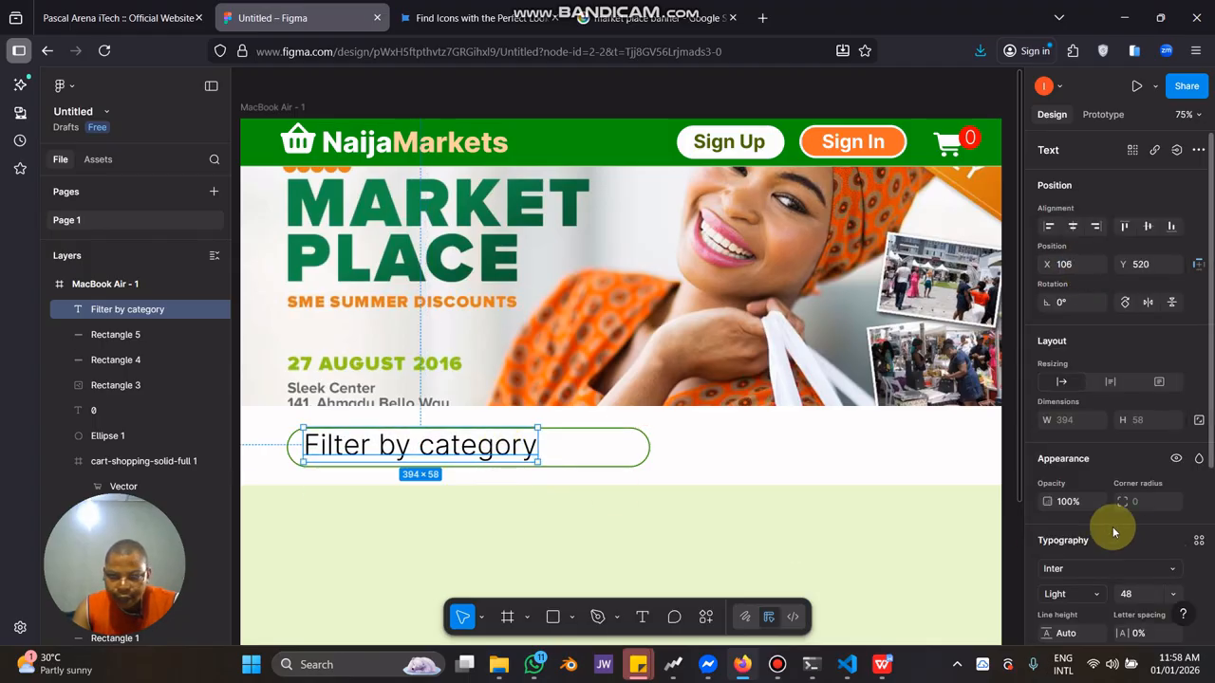
{"action": "left_click", "coordinate": [1177, 596]}
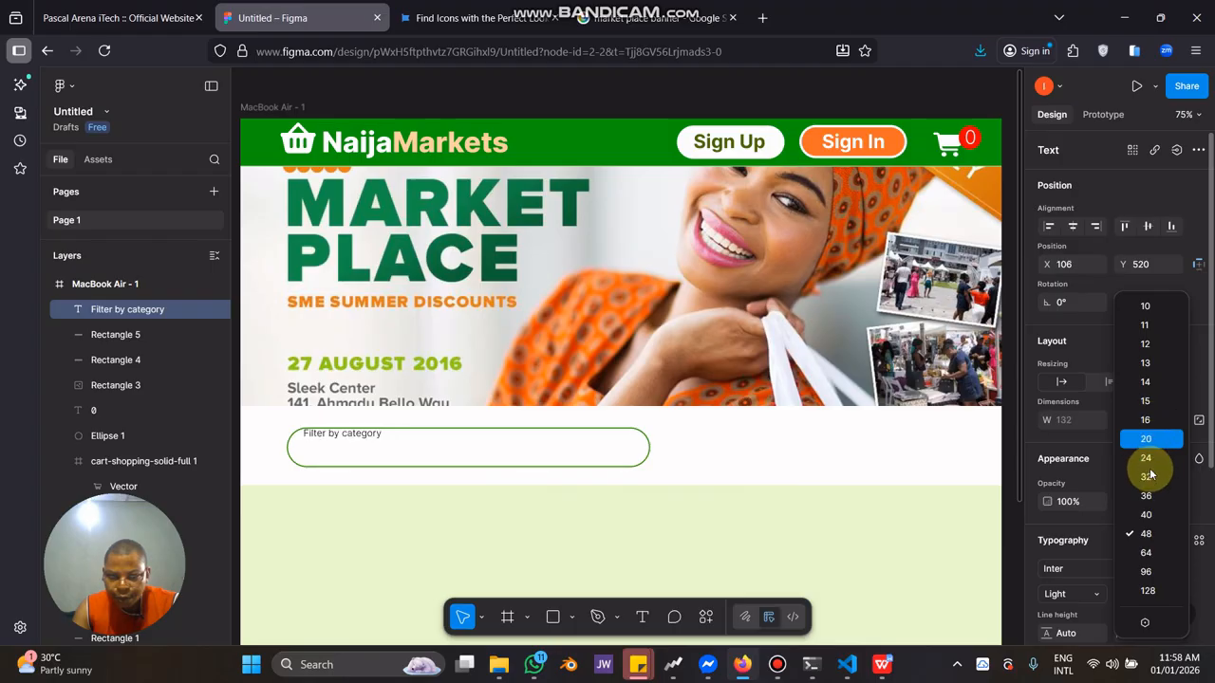
{"action": "left_click", "coordinate": [1149, 480]}
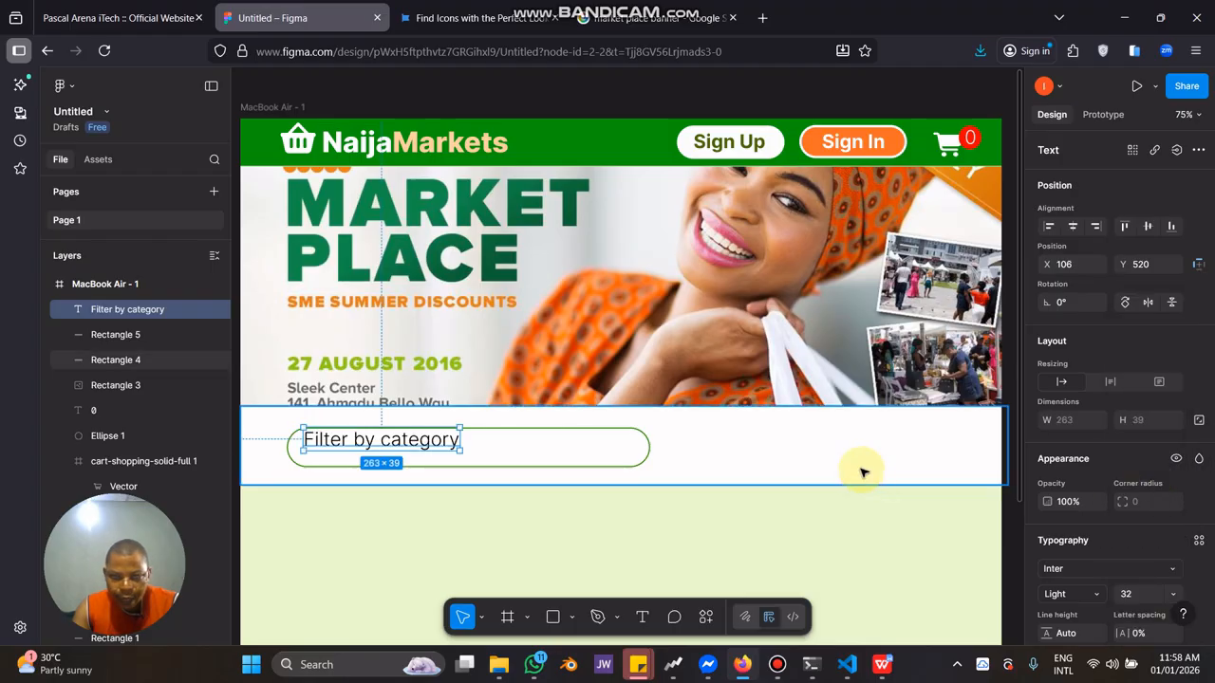
{"action": "left_click_drag", "start_coordinate": [445, 448], "coordinate": [452, 450]}
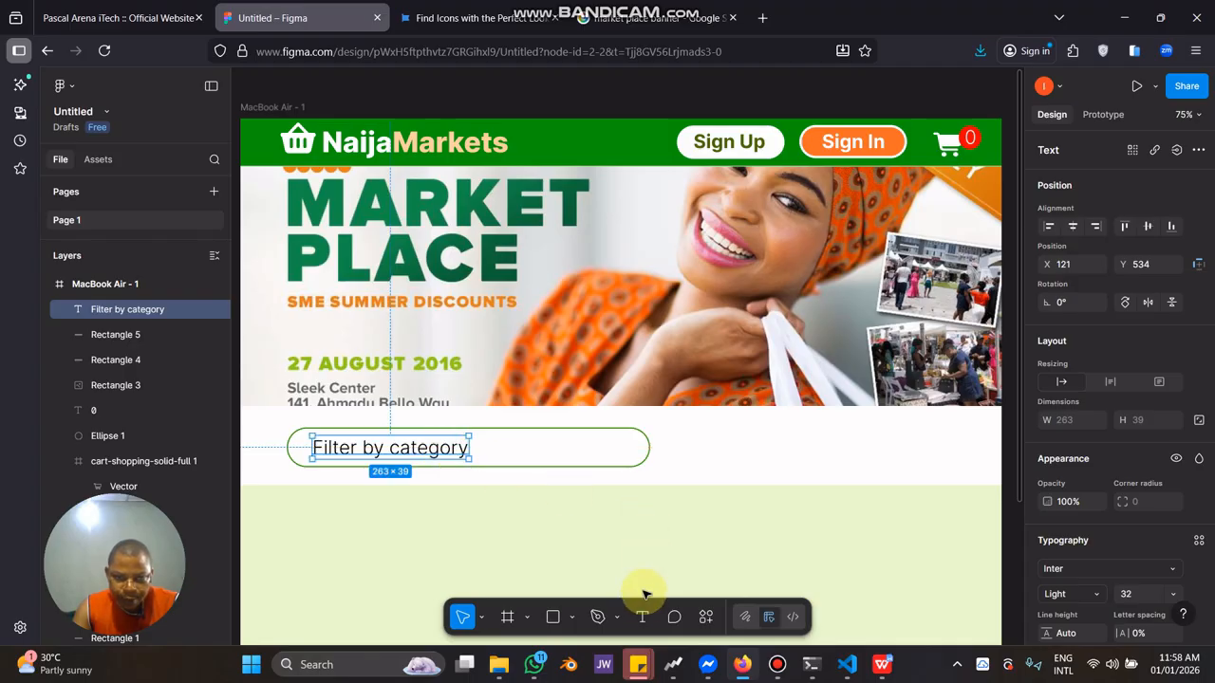
Draw a triangle at the right end of the field, pointing down, about 41 × 32 at X 628, Y 538.
{"action": "left_click", "coordinate": [571, 617]}
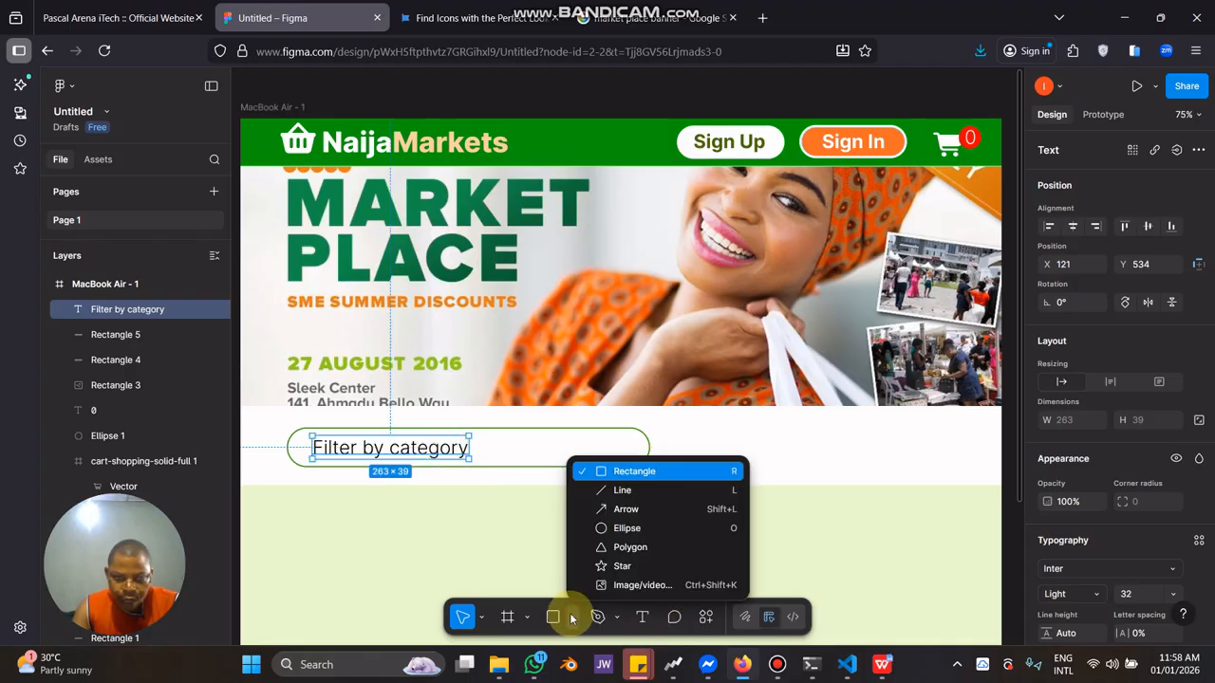
{"action": "left_click", "coordinate": [617, 548]}
{"action": "left_click_drag", "start_coordinate": [619, 440], "coordinate": [638, 461]}
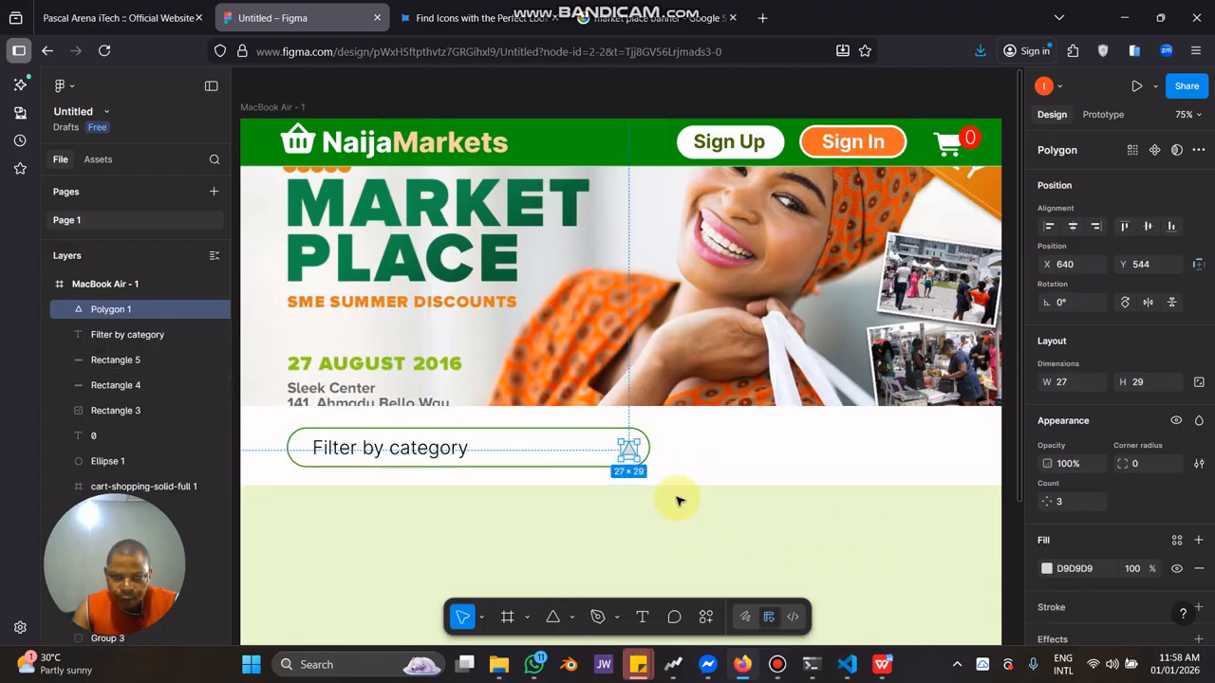
{"action": "scroll", "coordinate": [674, 448], "scroll_direction": "up", "scroll_amount": 5}
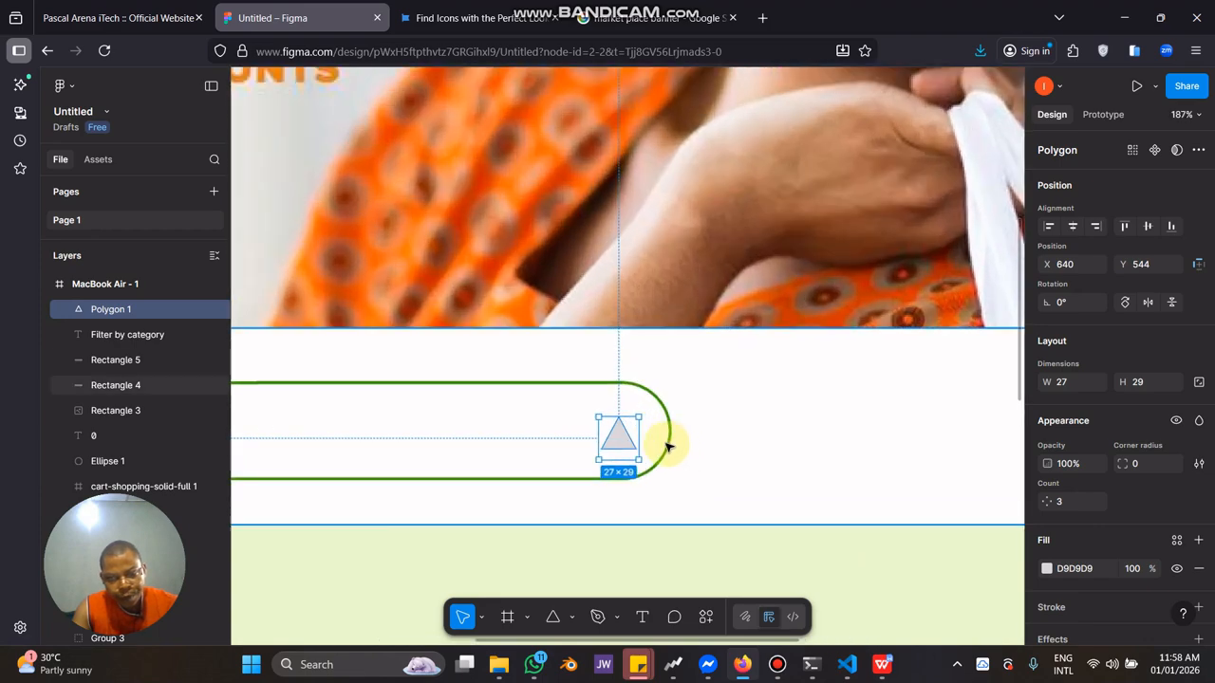
{"action": "mouse_move", "coordinate": [624, 434]}
{"action": "left_mouse_down"}
{"action": "mouse_move", "coordinate": [623, 402]}
{"action": "mouse_move", "coordinate": [631, 494]}
{"action": "mouse_move", "coordinate": [621, 434]}
{"action": "mouse_move", "coordinate": [576, 400]}
{"action": "mouse_move", "coordinate": [610, 437]}
{"action": "left_mouse_up"}
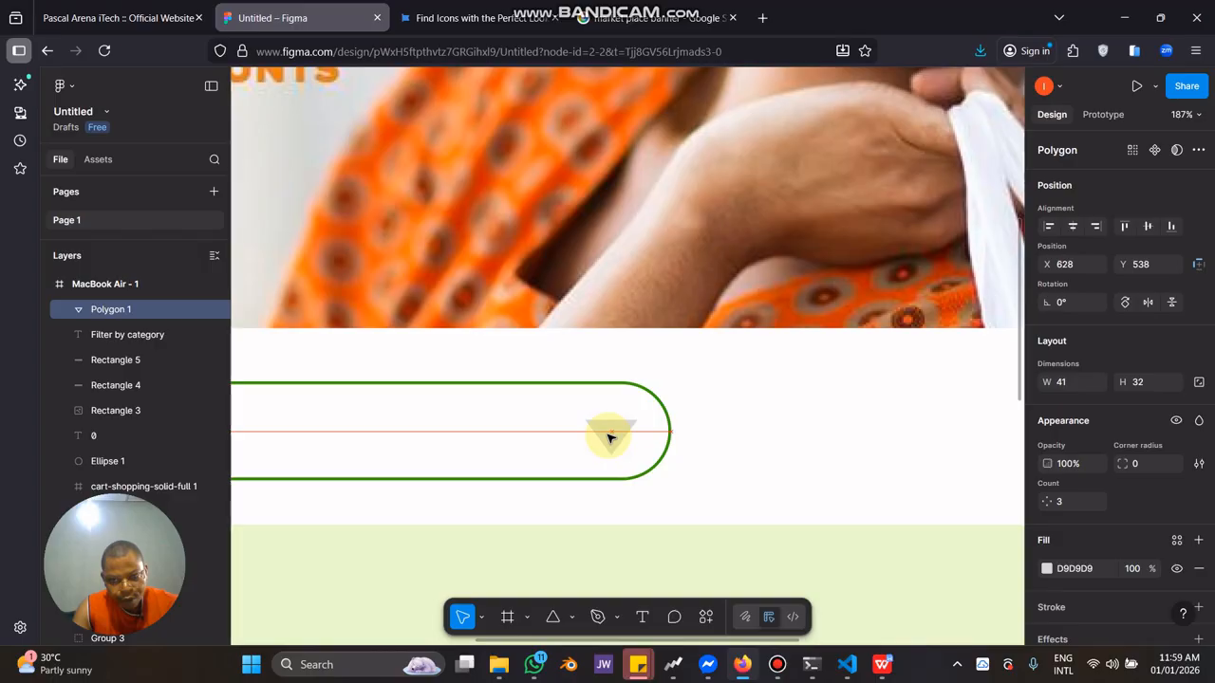
Fill the dropdown triangle with dark green (1E8703).
{"action": "left_click", "coordinate": [1047, 569]}
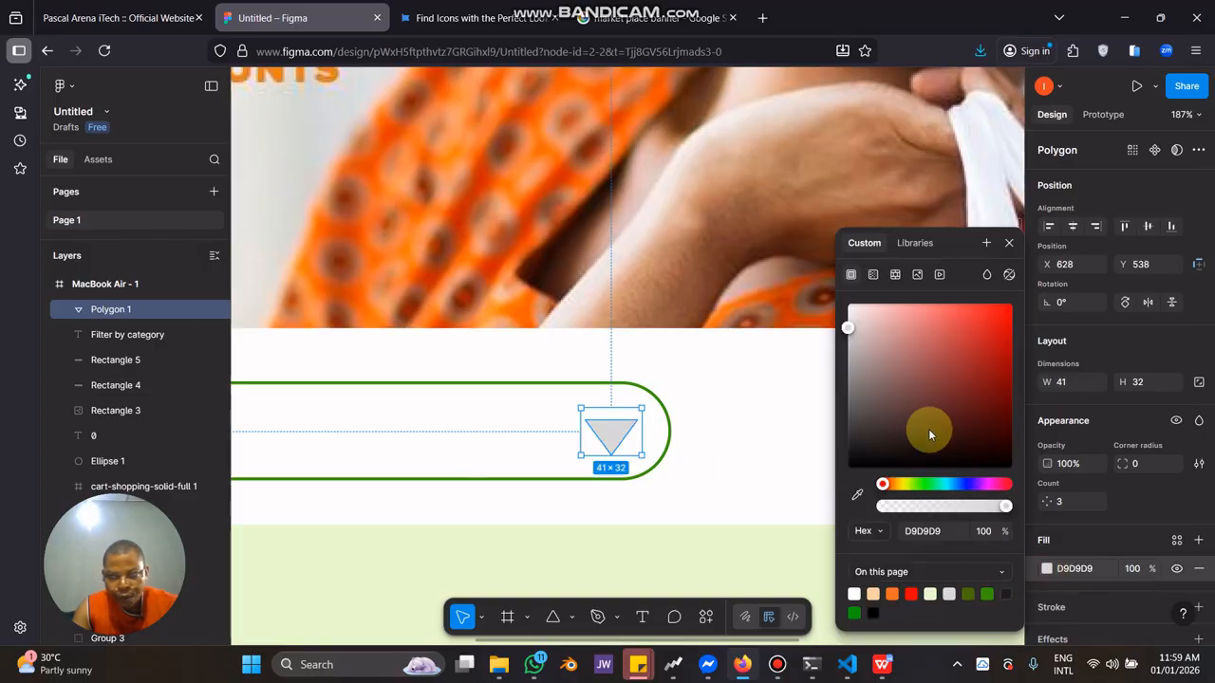
{"action": "left_click", "coordinate": [913, 484]}
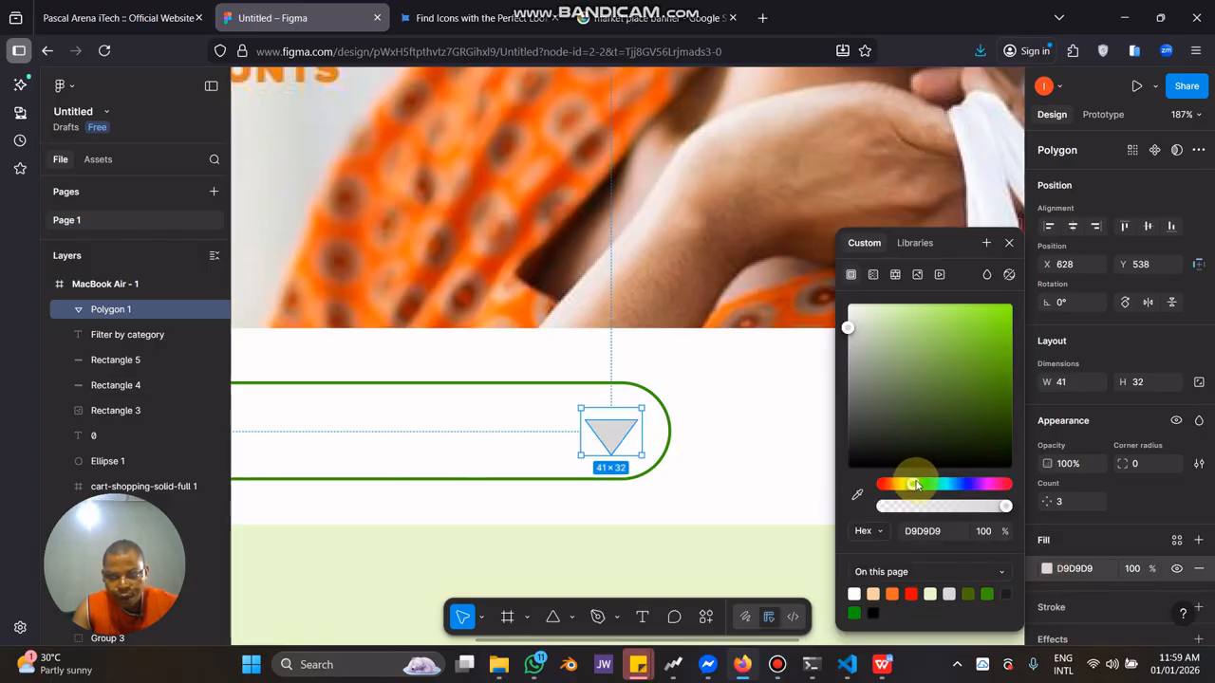
{"action": "left_click_drag", "start_coordinate": [915, 484], "coordinate": [919, 484]}
{"action": "left_click_drag", "start_coordinate": [958, 348], "coordinate": [1011, 394]}
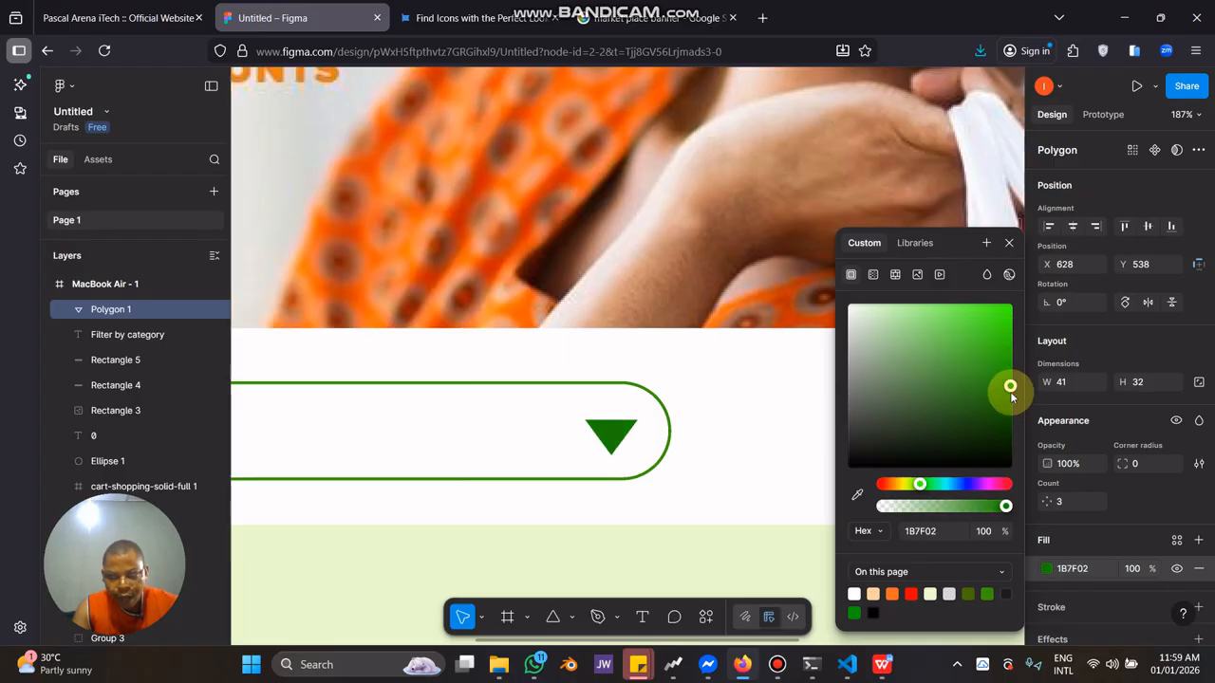
{"action": "left_click", "coordinate": [696, 485]}
Nudge the green triangle up 3 pixels to Y 535 and deselect it.
{"action": "scroll", "coordinate": [692, 480], "scroll_direction": "down", "scroll_amount": 5}
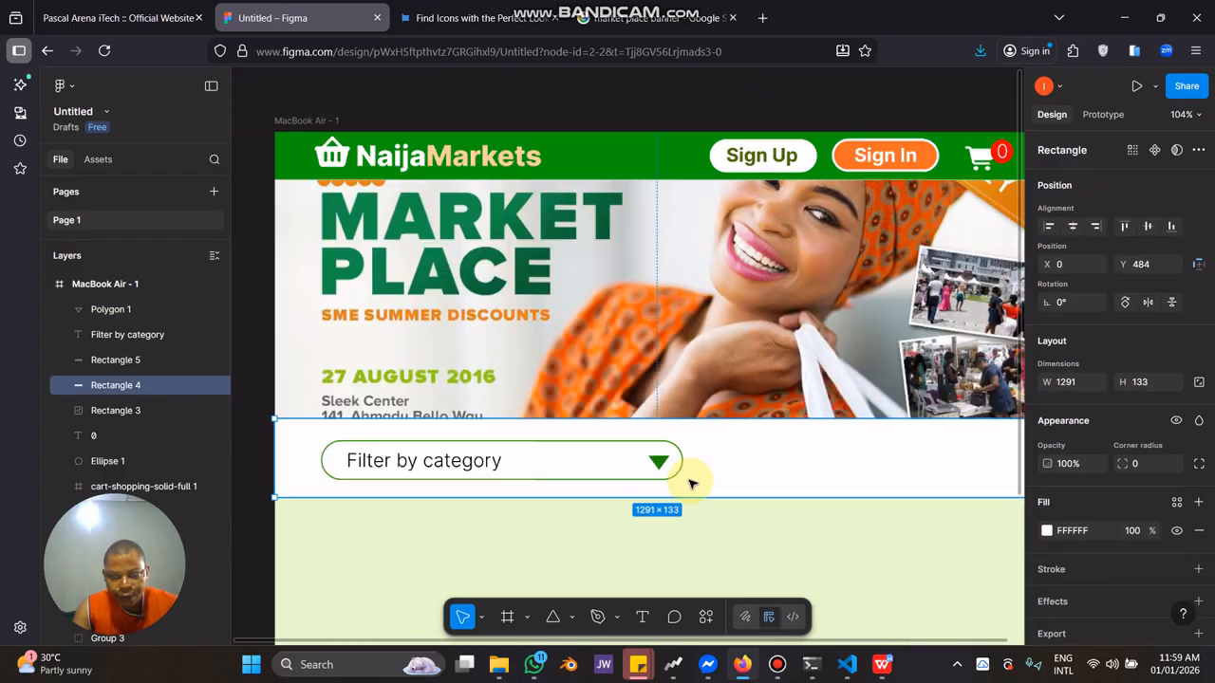
{"action": "scroll", "coordinate": [691, 484], "scroll_direction": "down", "scroll_amount": 3}
{"action": "left_click", "coordinate": [666, 466]}
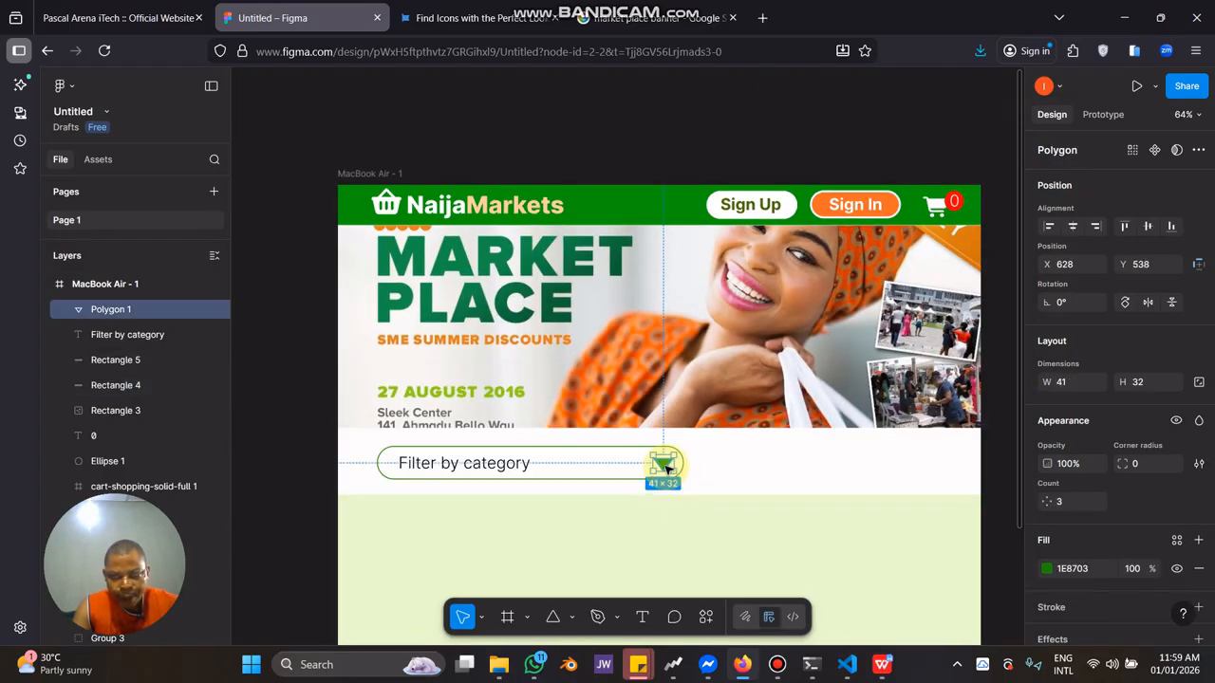
{"action": "key", "text": "Up"}
{"action": "key", "text": "Up"}
{"action": "key", "text": "Up"}
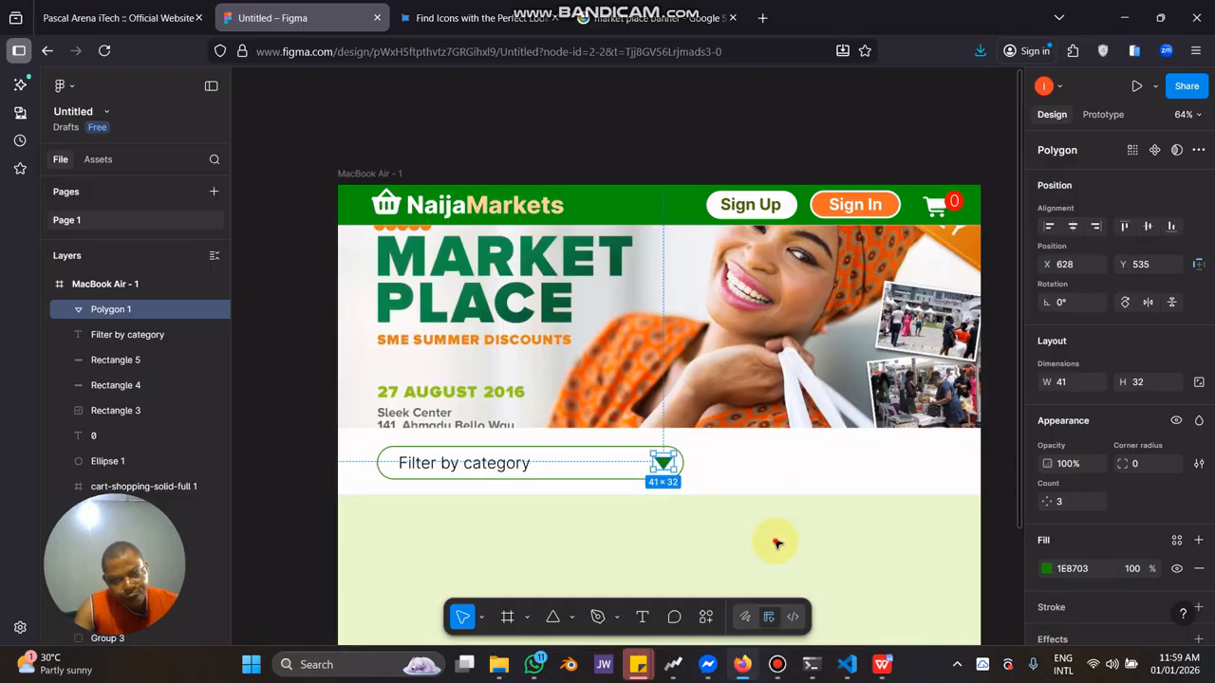
{"action": "left_click", "coordinate": [693, 521]}
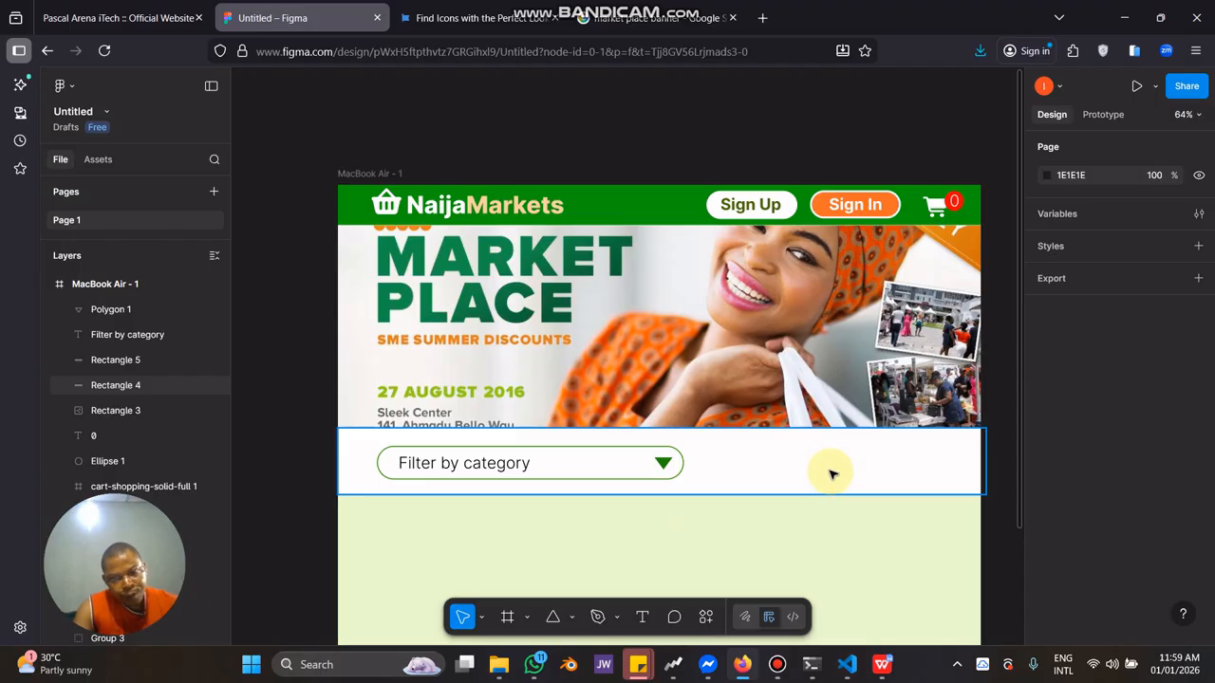
Duplicate the rounded "Filter by category" field rectangle and place the copy beside it at X 734, Y 520.
{"action": "left_click_drag", "start_coordinate": [831, 475], "coordinate": [352, 461]}
{"action": "left_click", "coordinate": [304, 462]}
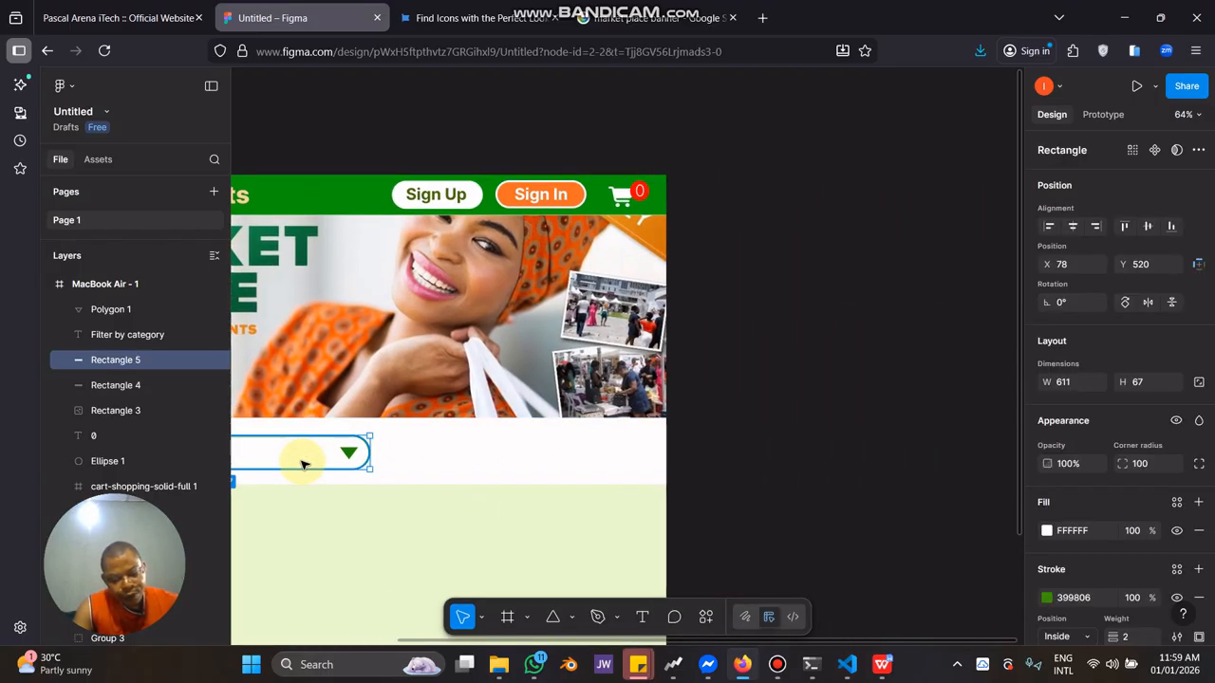
{"action": "left_click_drag", "start_coordinate": [304, 462], "coordinate": [658, 475]}
{"action": "scroll", "coordinate": [499, 495], "scroll_direction": "down", "scroll_amount": 3}
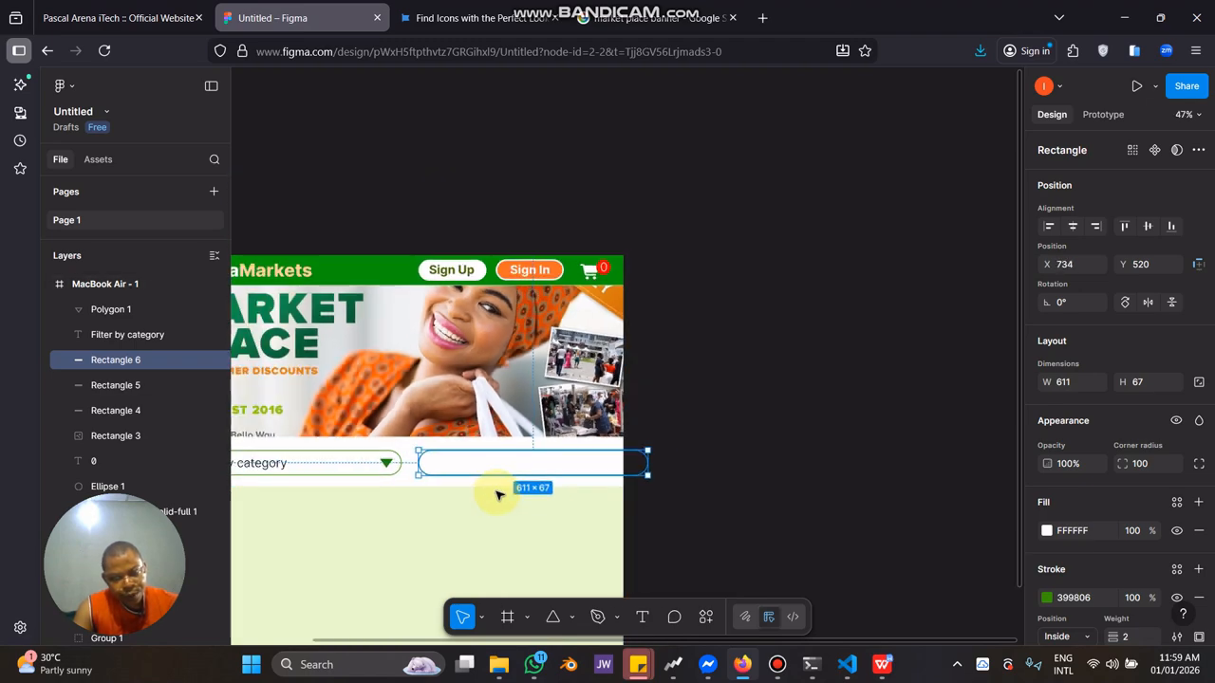
{"action": "scroll", "coordinate": [499, 494], "scroll_direction": "down", "scroll_amount": 3}
{"action": "scroll", "coordinate": [564, 442], "scroll_direction": "left", "scroll_amount": 3}
{"action": "scroll", "coordinate": [569, 445], "scroll_direction": "up", "scroll_amount": 2}
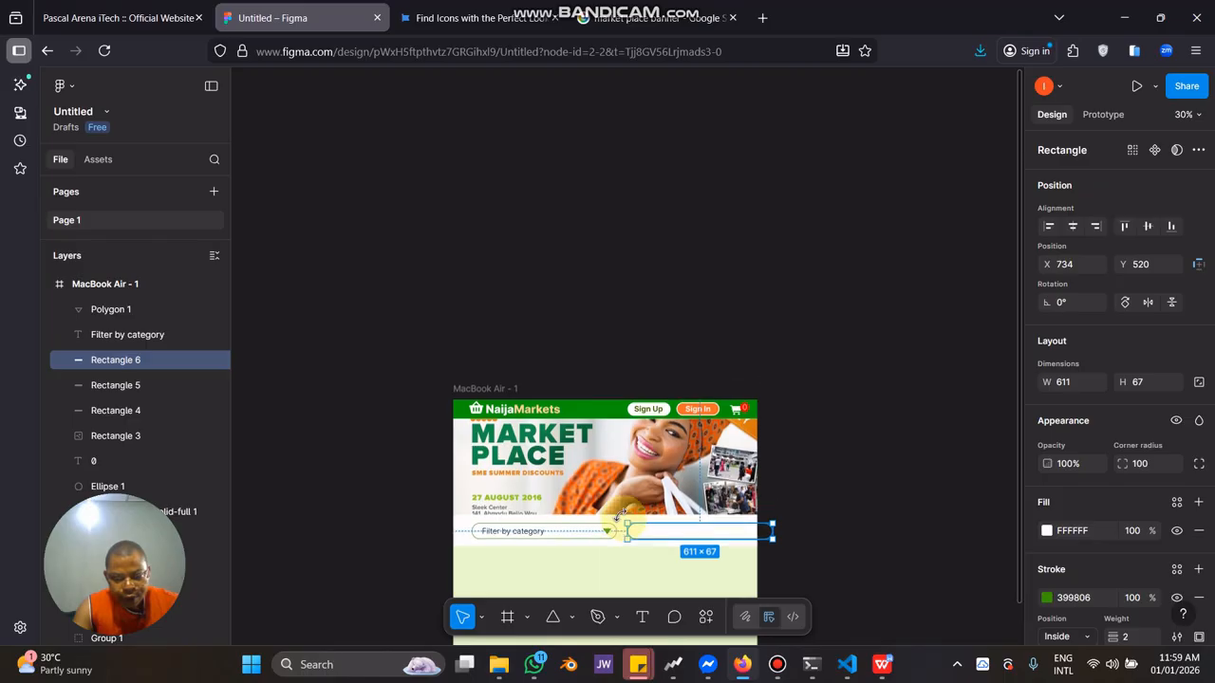
{"action": "scroll", "coordinate": [619, 513], "scroll_direction": "up", "scroll_amount": 5}
{"action": "scroll", "coordinate": [643, 380], "scroll_direction": "down", "scroll_amount": 3}
{"action": "scroll", "coordinate": [642, 380], "scroll_direction": "left", "scroll_amount": 2}
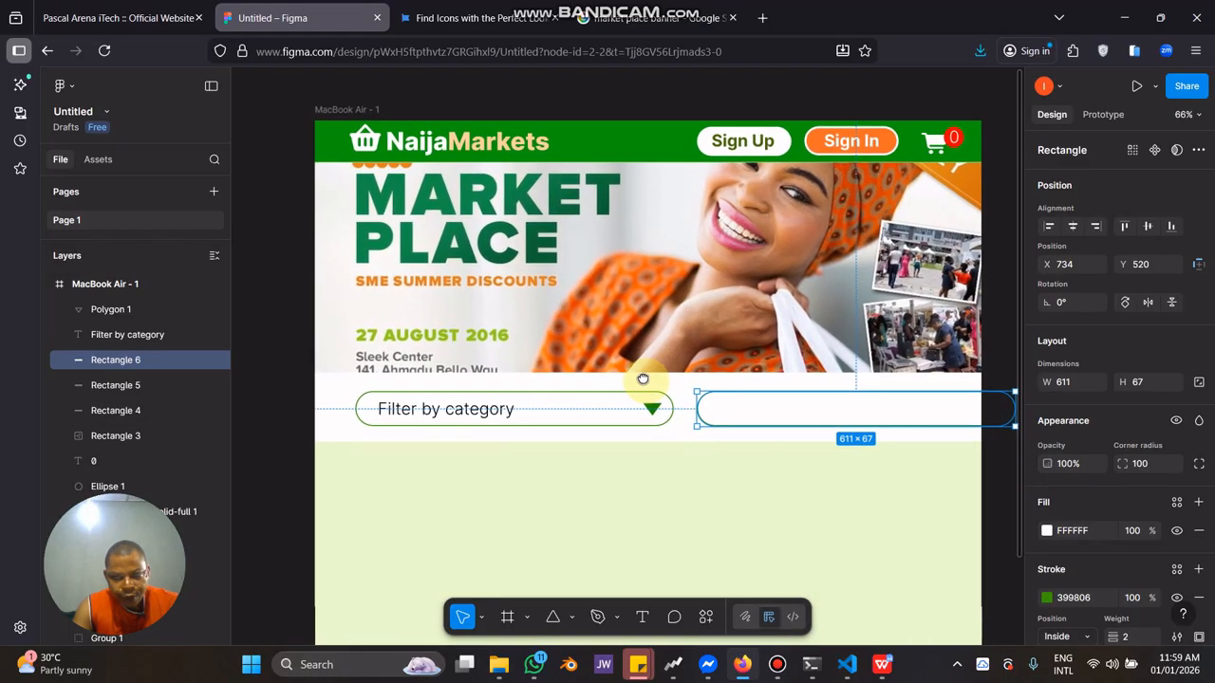
Move the green triangle horizontally until it sits just after the "Filter by category" text.
{"action": "left_click", "coordinate": [651, 408]}
{"action": "left_click", "coordinate": [652, 408]}
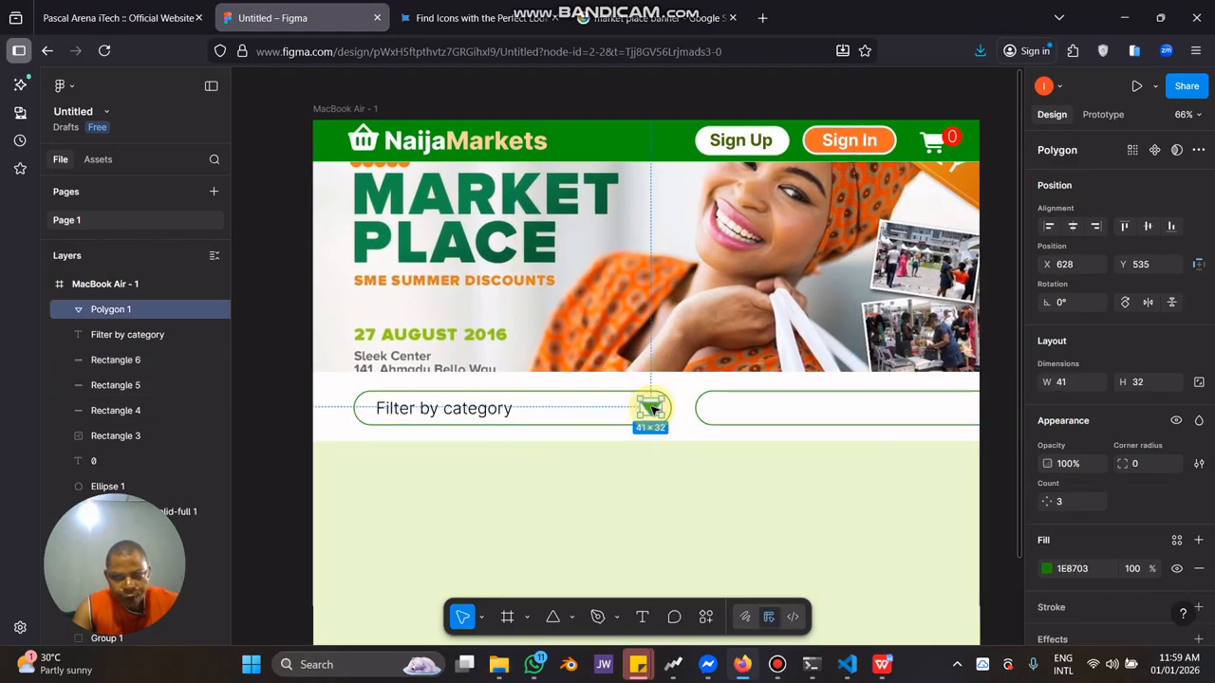
{"action": "left_click_drag", "start_coordinate": [651, 408], "coordinate": [550, 410]}
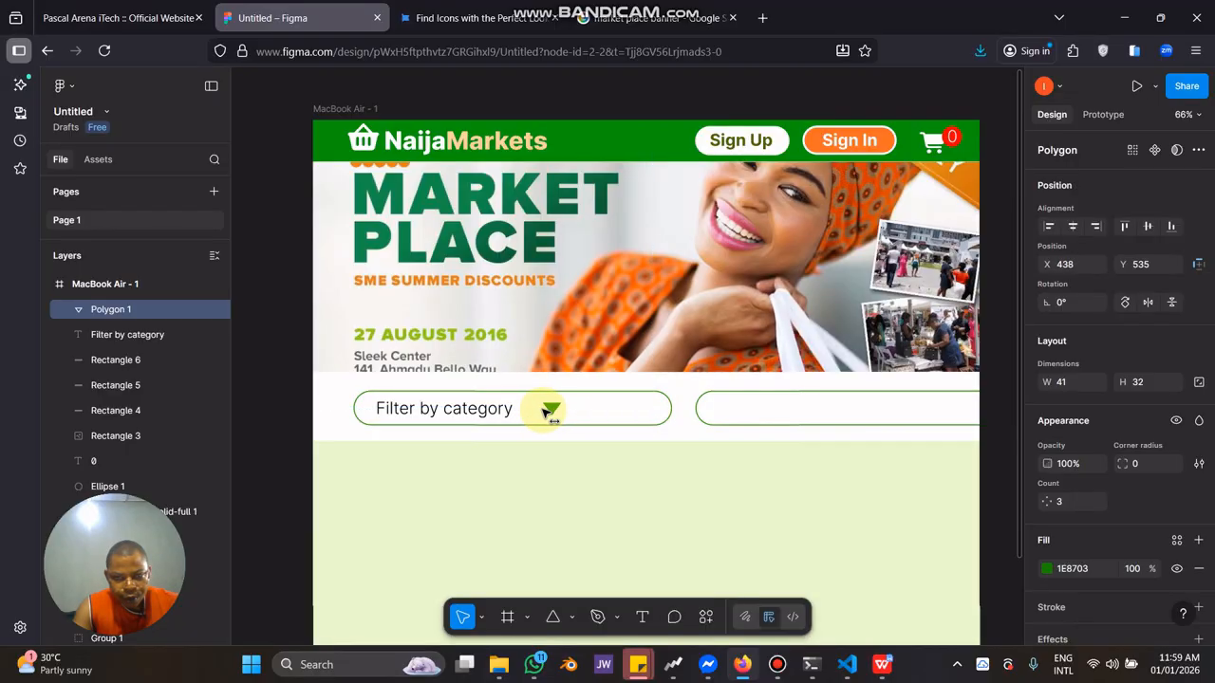
Narrow the "Filter by category" field to a width of 384 and move the empty duplicate field beside it at X 478, Y 520.
{"action": "left_click", "coordinate": [588, 409]}
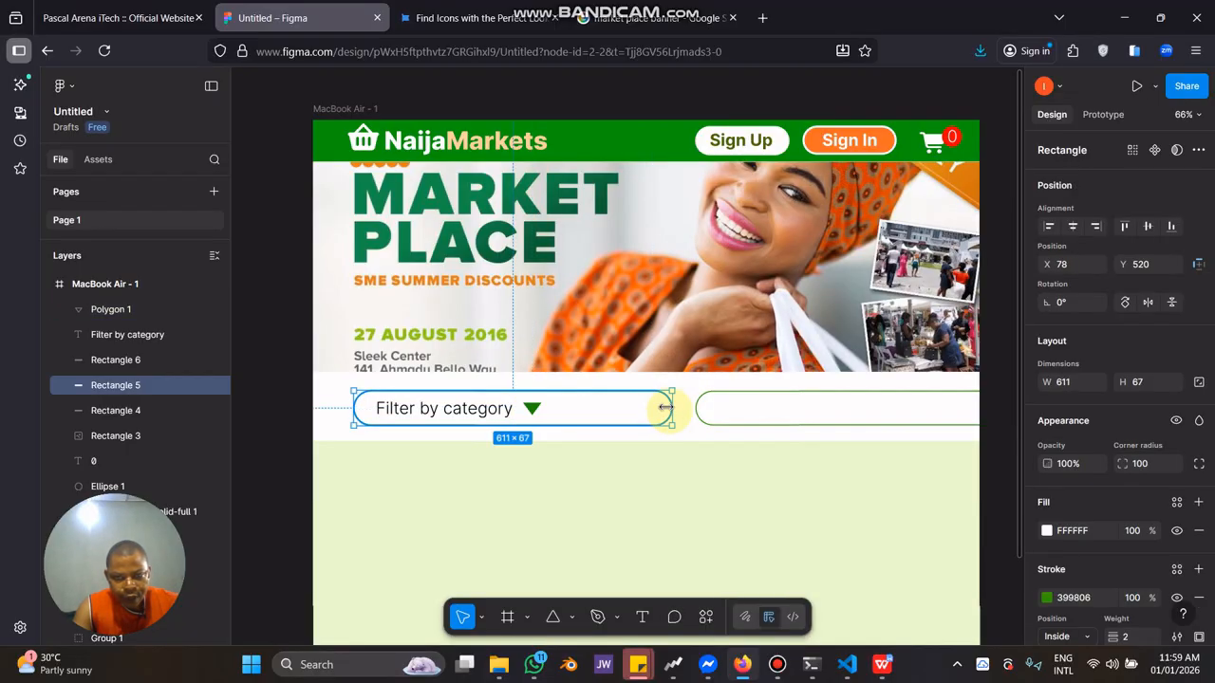
{"action": "left_click_drag", "start_coordinate": [669, 406], "coordinate": [548, 415]}
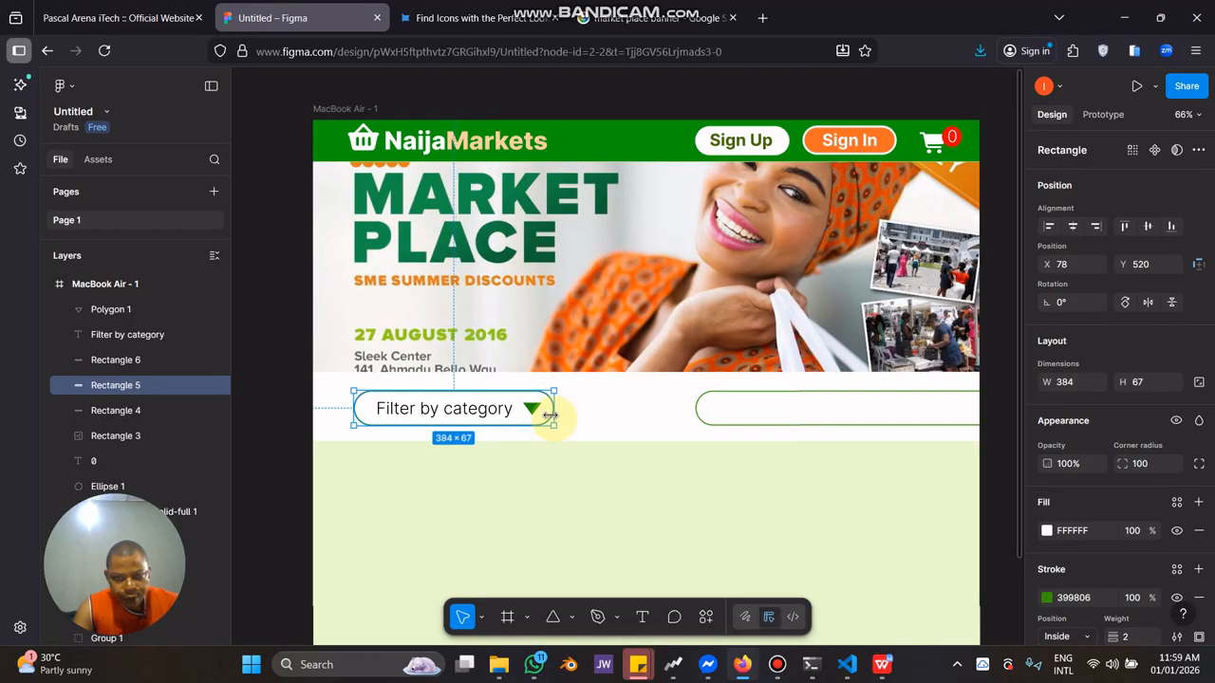
{"action": "left_click", "coordinate": [770, 416]}
{"action": "left_click_drag", "start_coordinate": [760, 409], "coordinate": [653, 426]}
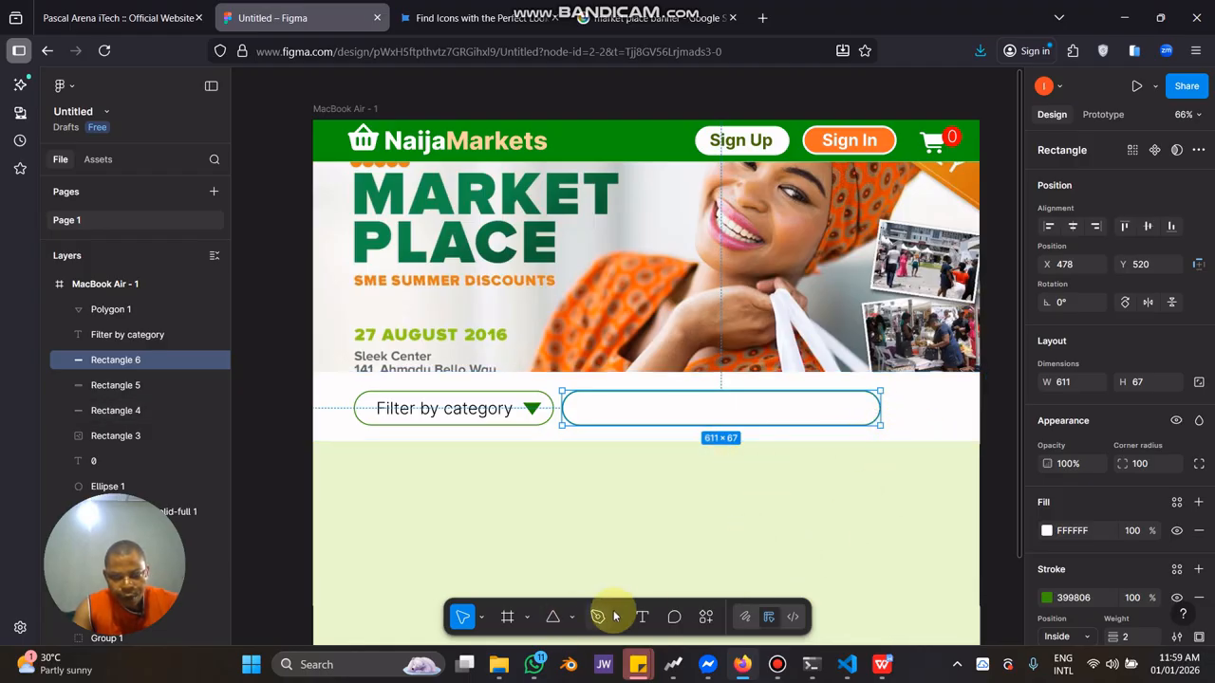
{"action": "left_click", "coordinate": [643, 617]}
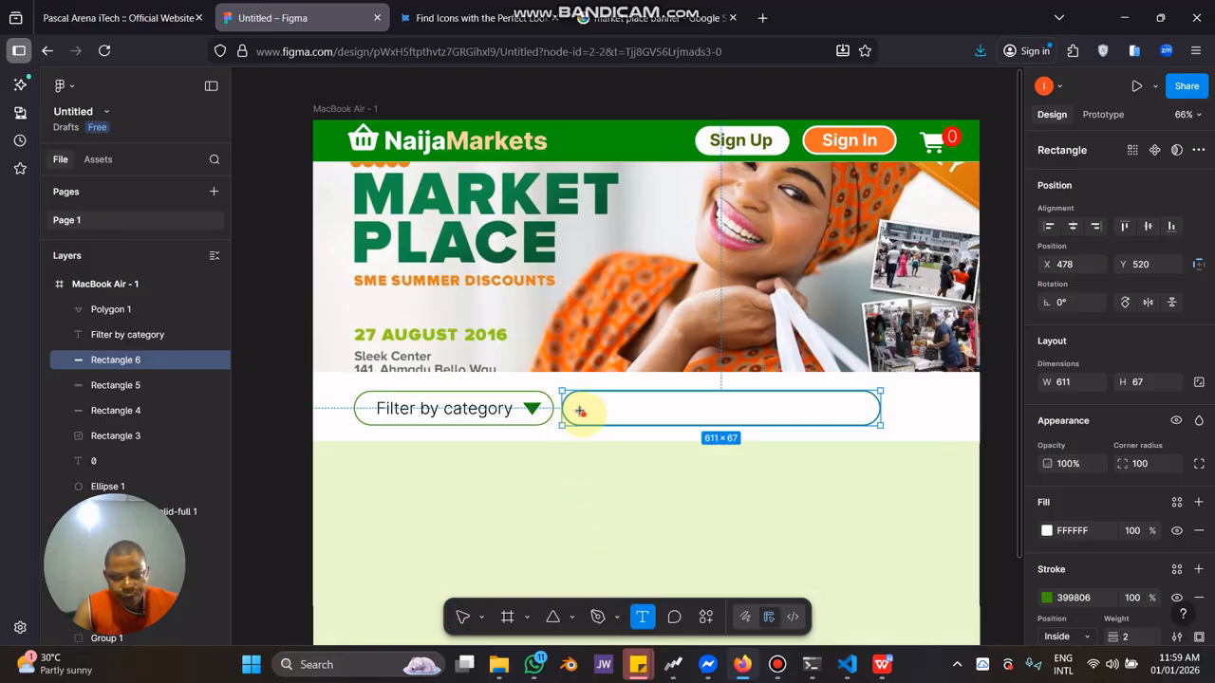
{"action": "left_click", "coordinate": [581, 413]}
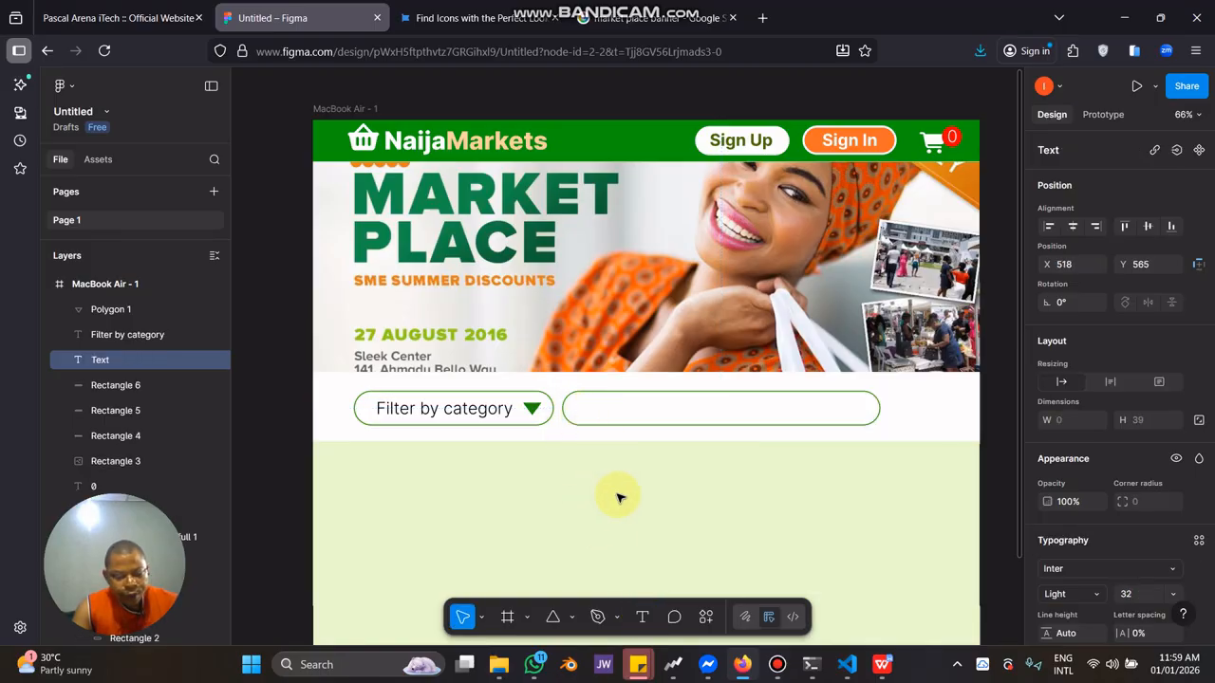
{"action": "left_click", "coordinate": [427, 486]}
Duplicate the "Filter by category" text into the empty field at X 514, Y 534 and change it to "What are you looking for?".
{"action": "left_click", "coordinate": [443, 409]}
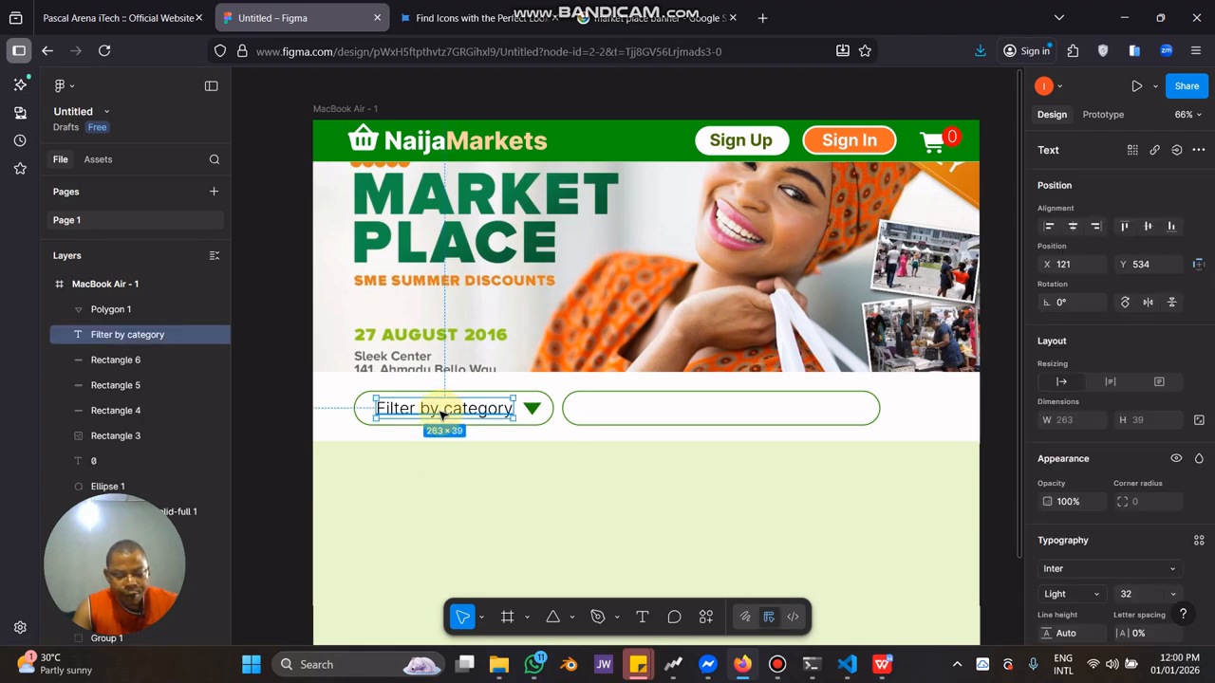
{"action": "left_click_drag", "start_coordinate": [442, 414], "coordinate": [647, 429]}
{"action": "double_click", "coordinate": [640, 414]}
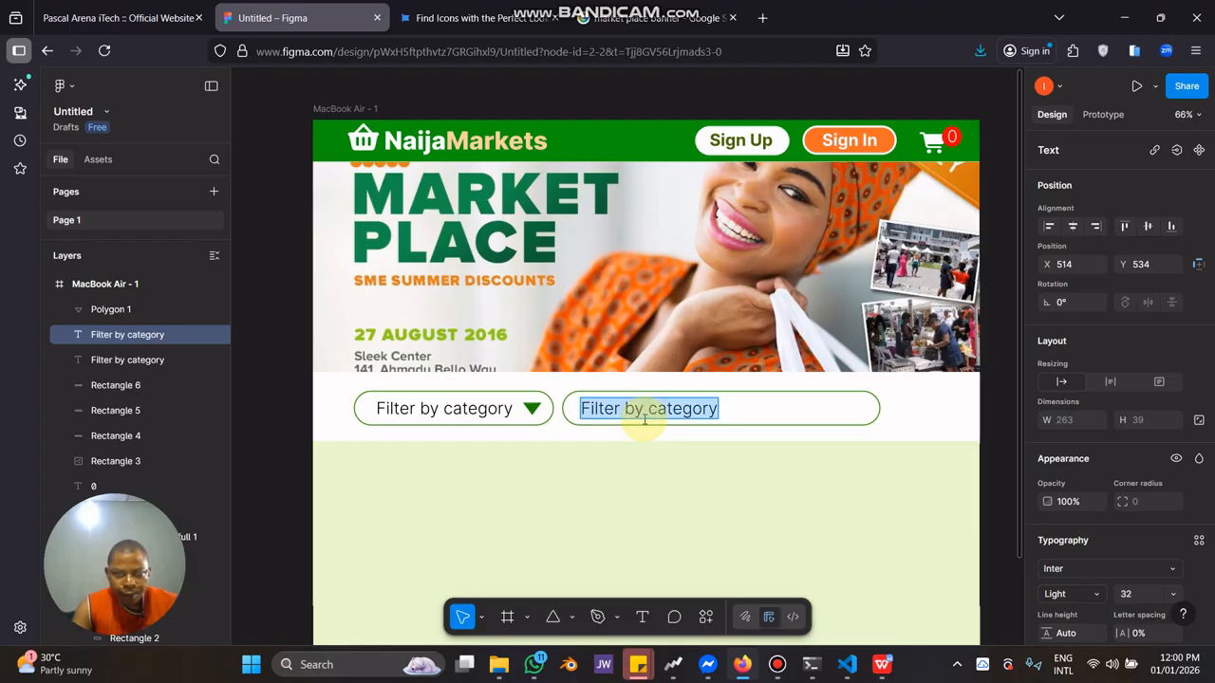
{"action": "type", "text": "W"}
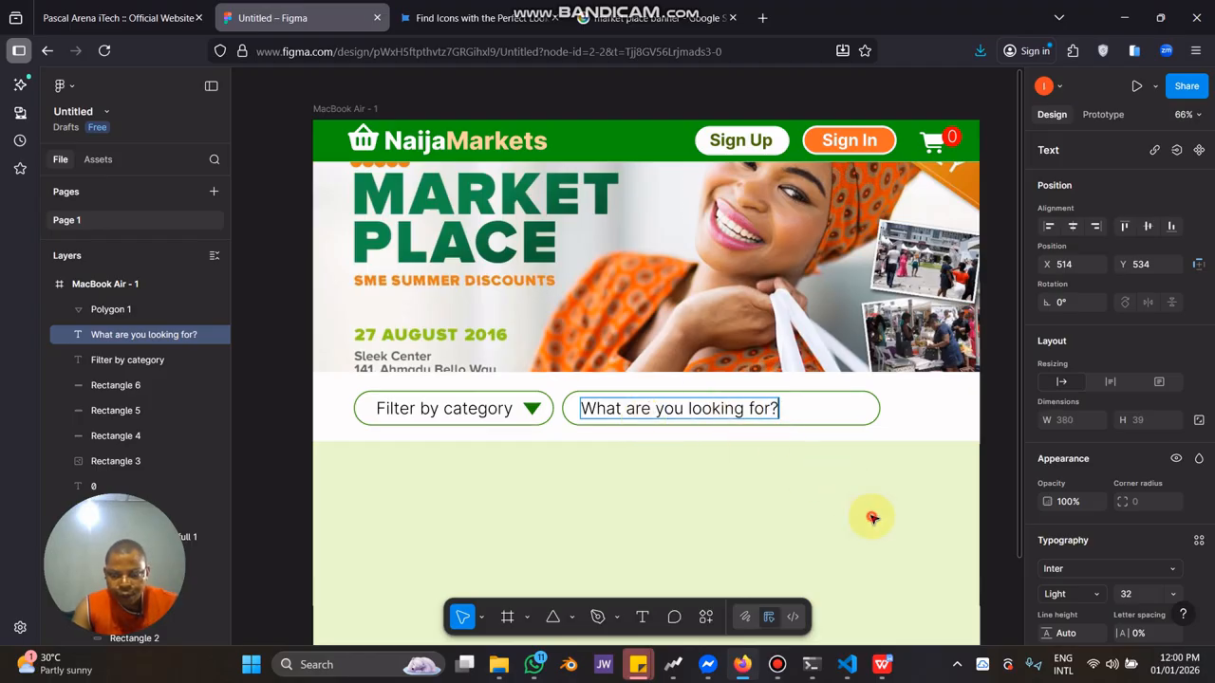
{"action": "key", "text": "Escape"}
Replace the second field's placeholder text with "What would you like to buy?" and deselect it.
{"action": "double_click", "coordinate": [749, 410]}
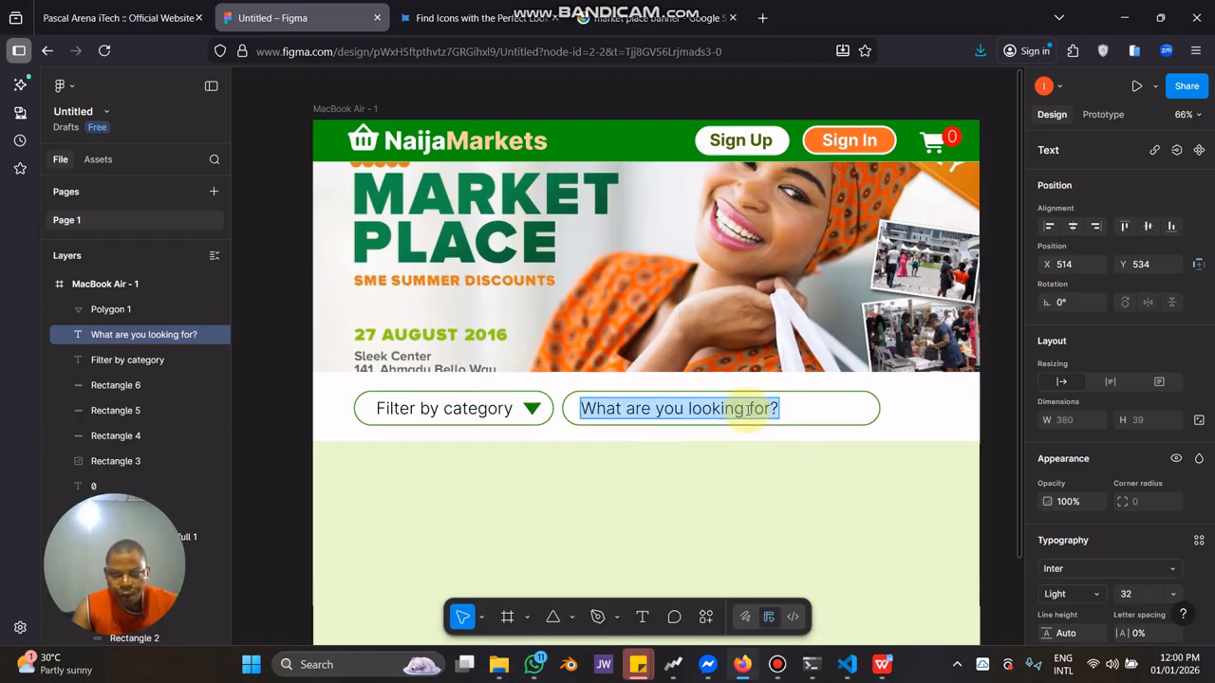
{"action": "type", "text": "What"}
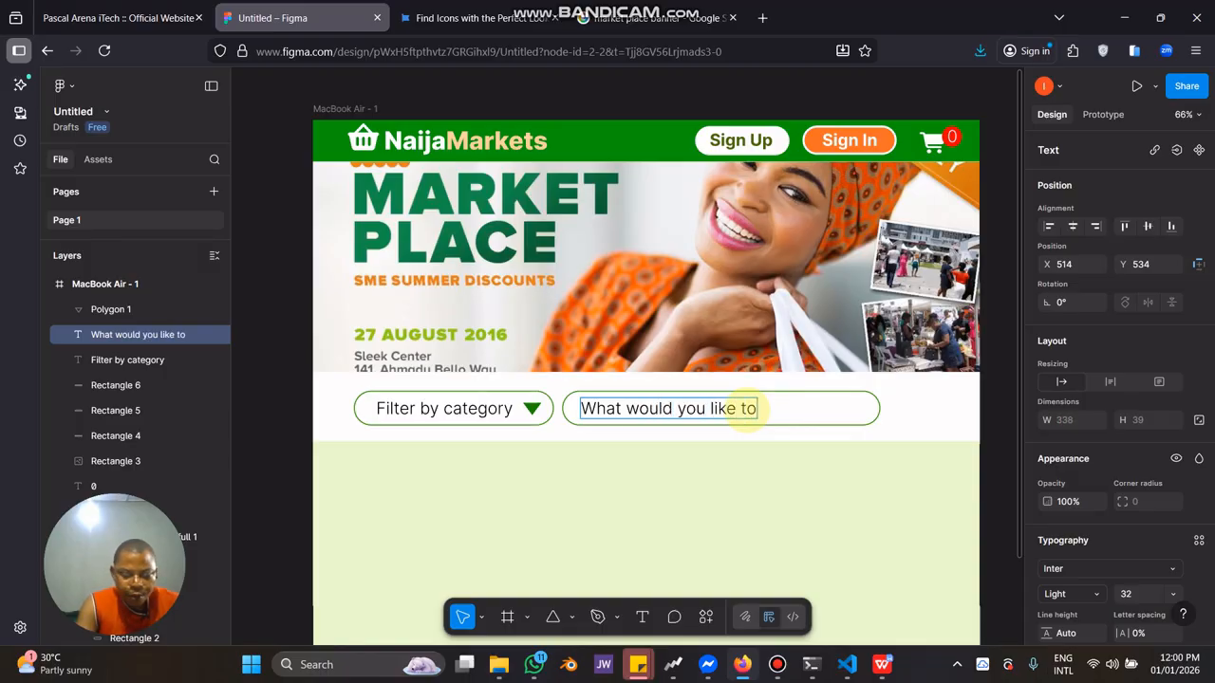
{"action": "left_click", "coordinate": [933, 476]}
Switch to the Font Awesome site, close the cart-shopping icon, search for "lens" and look through the icons for a magnifying glass.
{"action": "left_click", "coordinate": [484, 17]}
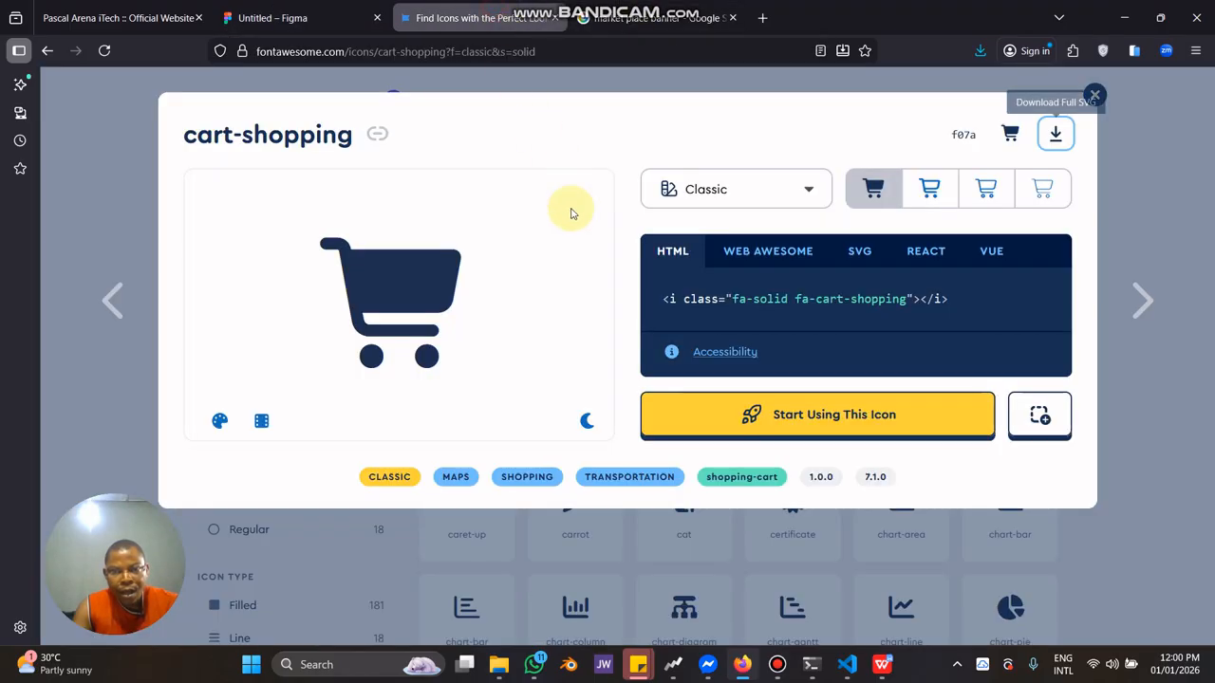
{"action": "left_click", "coordinate": [622, 88]}
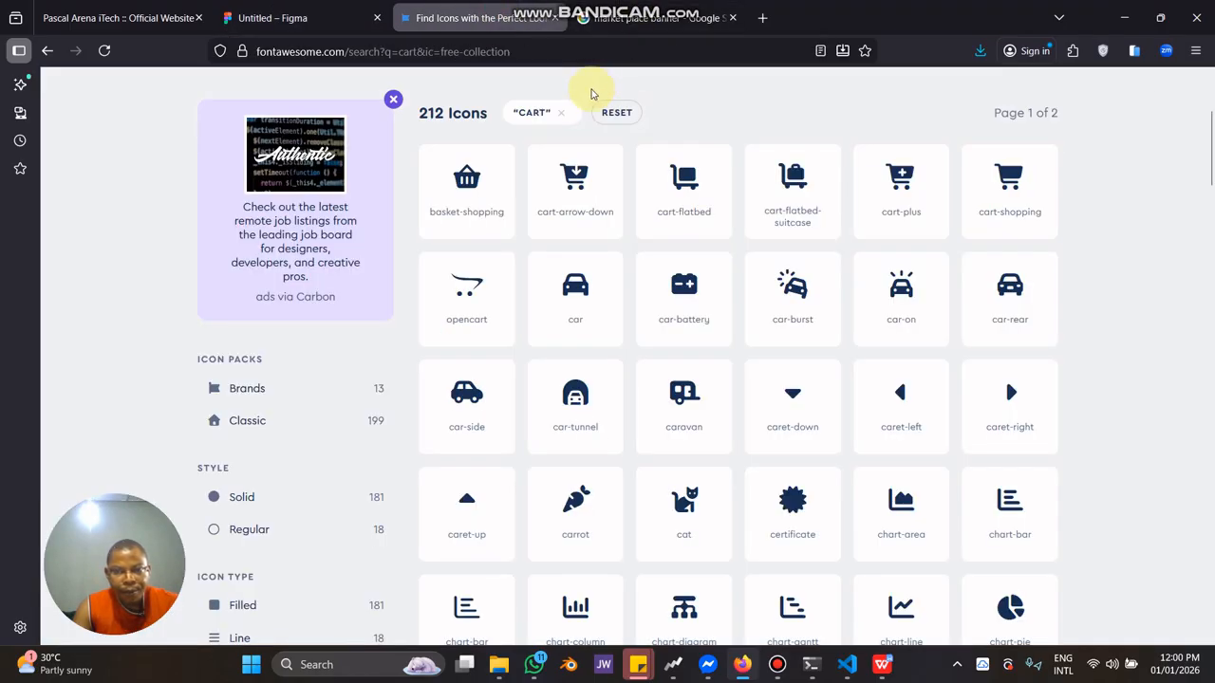
{"action": "scroll", "coordinate": [748, 254], "scroll_direction": "down", "scroll_amount": 5}
{"action": "scroll", "coordinate": [750, 256], "scroll_direction": "up", "scroll_amount": 10}
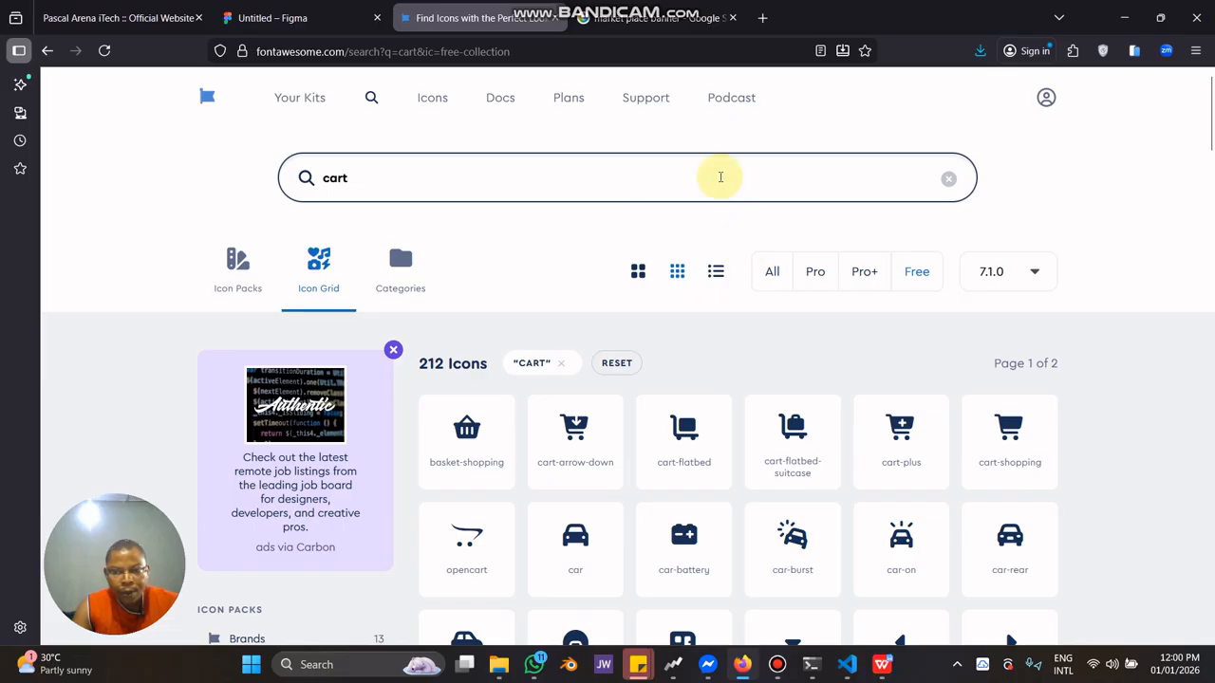
{"action": "triple_click", "coordinate": [719, 178]}
{"action": "type", "text": "lens"}
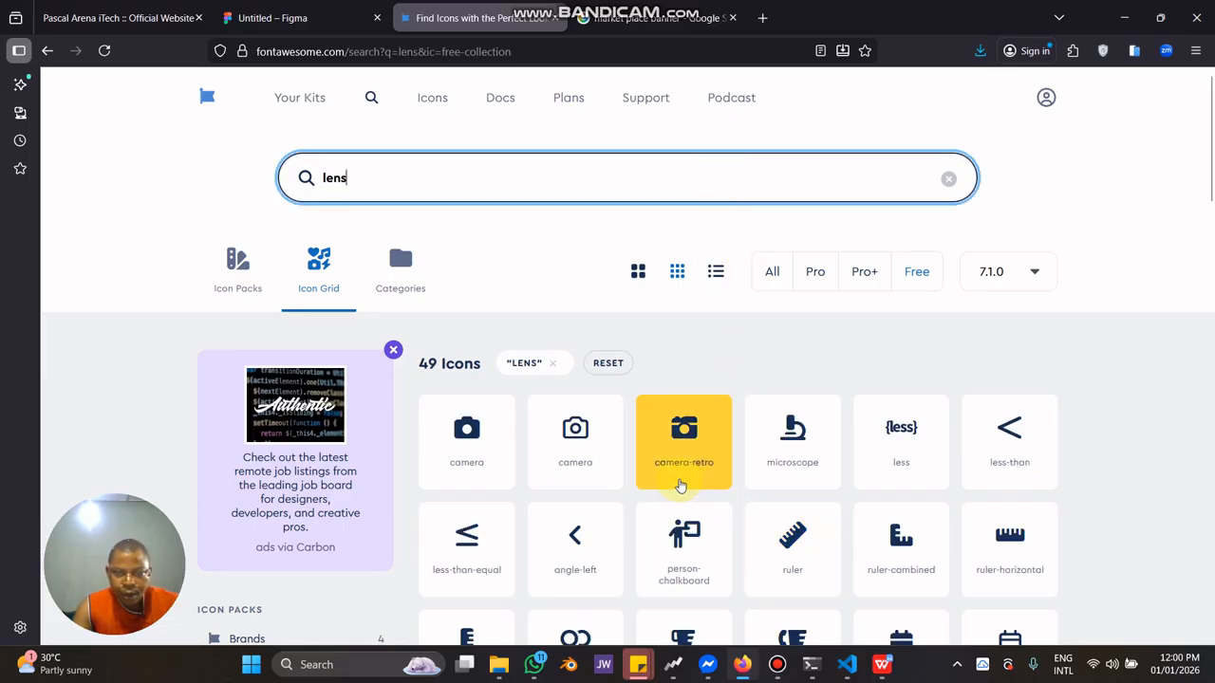
{"action": "scroll", "coordinate": [769, 452], "scroll_direction": "down", "scroll_amount": 1}
{"action": "scroll", "coordinate": [764, 452], "scroll_direction": "down", "scroll_amount": 3}
{"action": "scroll", "coordinate": [686, 447], "scroll_direction": "down", "scroll_amount": 4}
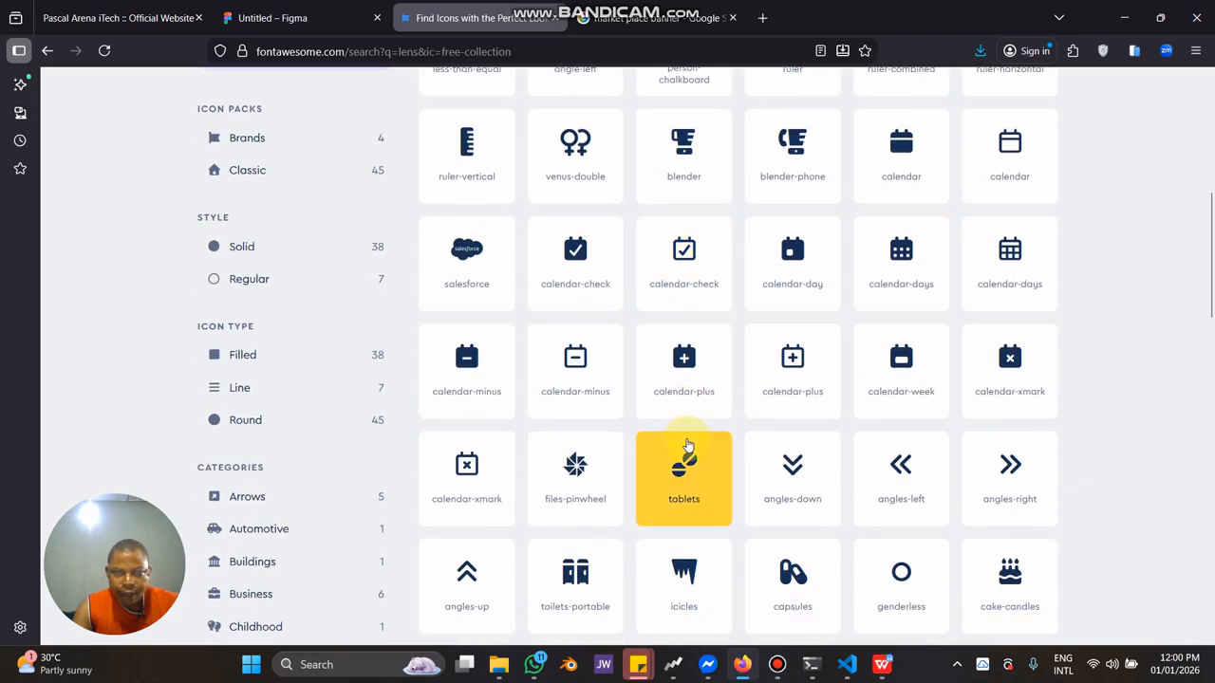
{"action": "scroll", "coordinate": [687, 444], "scroll_direction": "down", "scroll_amount": 5}
{"action": "scroll", "coordinate": [693, 443], "scroll_direction": "up", "scroll_amount": 10}
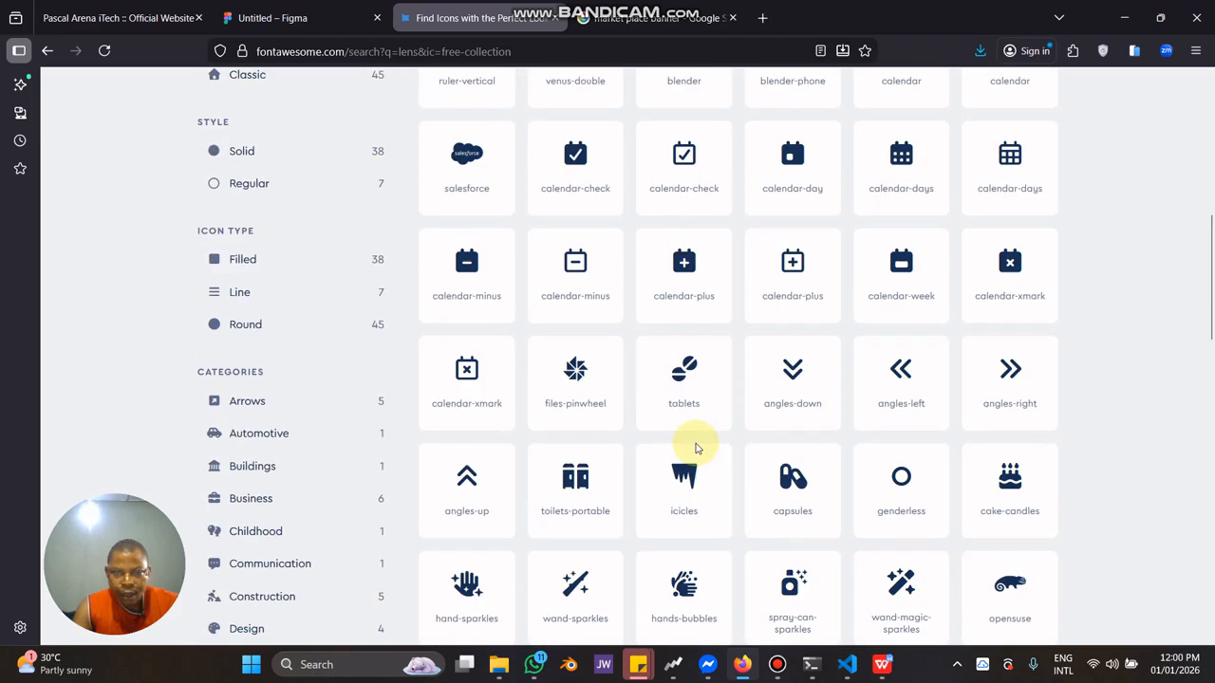
Search the icons for "search" and download the solid magnifying-glass icon as a full SVG.
{"action": "left_click", "coordinate": [586, 176]}
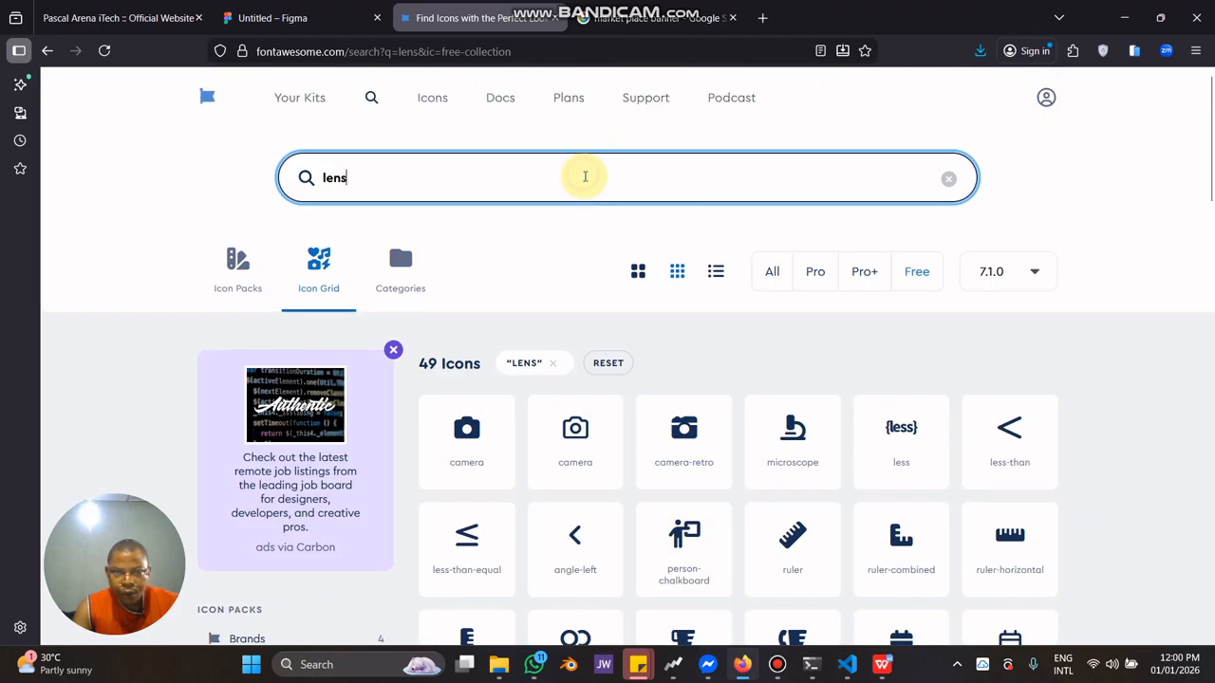
{"action": "key", "text": "ctrl+a"}
{"action": "type", "text": "search"}
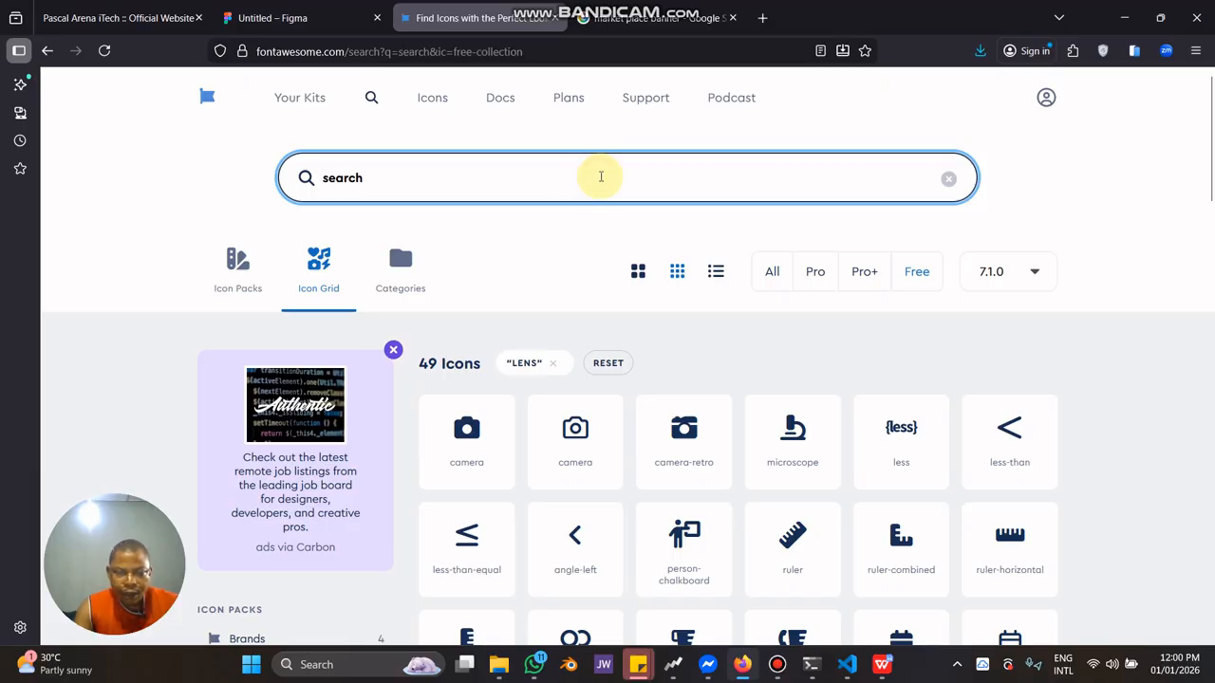
{"action": "left_click", "coordinate": [575, 432]}
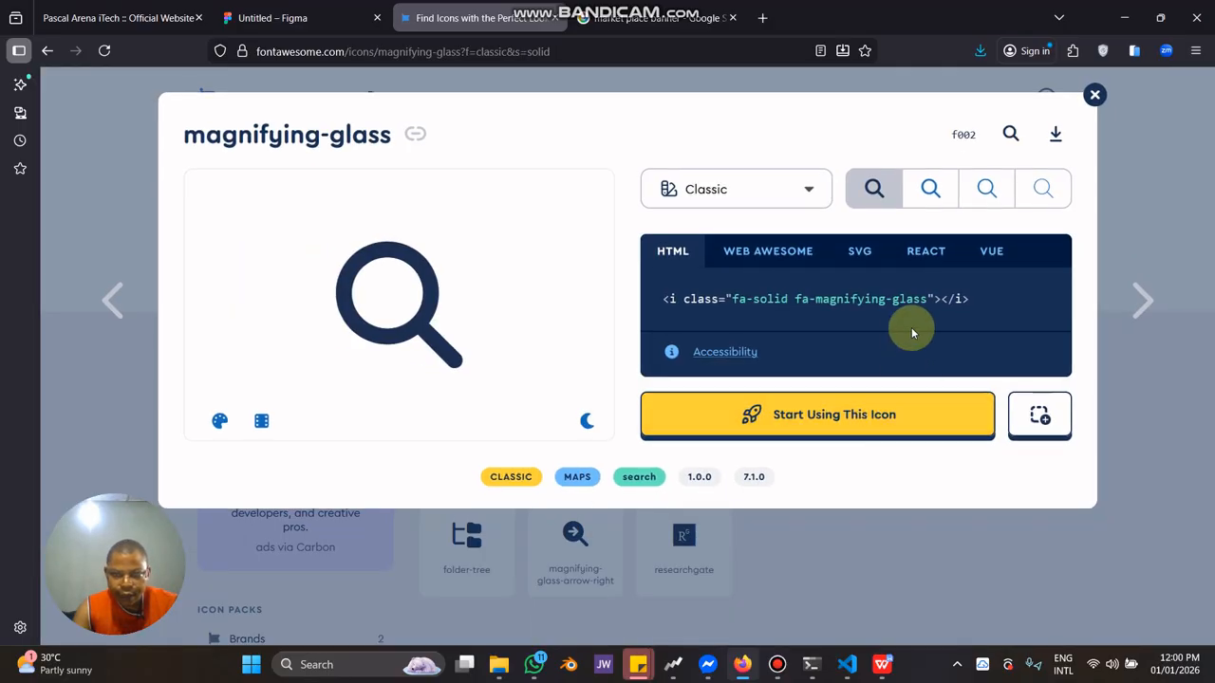
{"action": "left_click", "coordinate": [956, 300]}
{"action": "left_click", "coordinate": [1055, 134]}
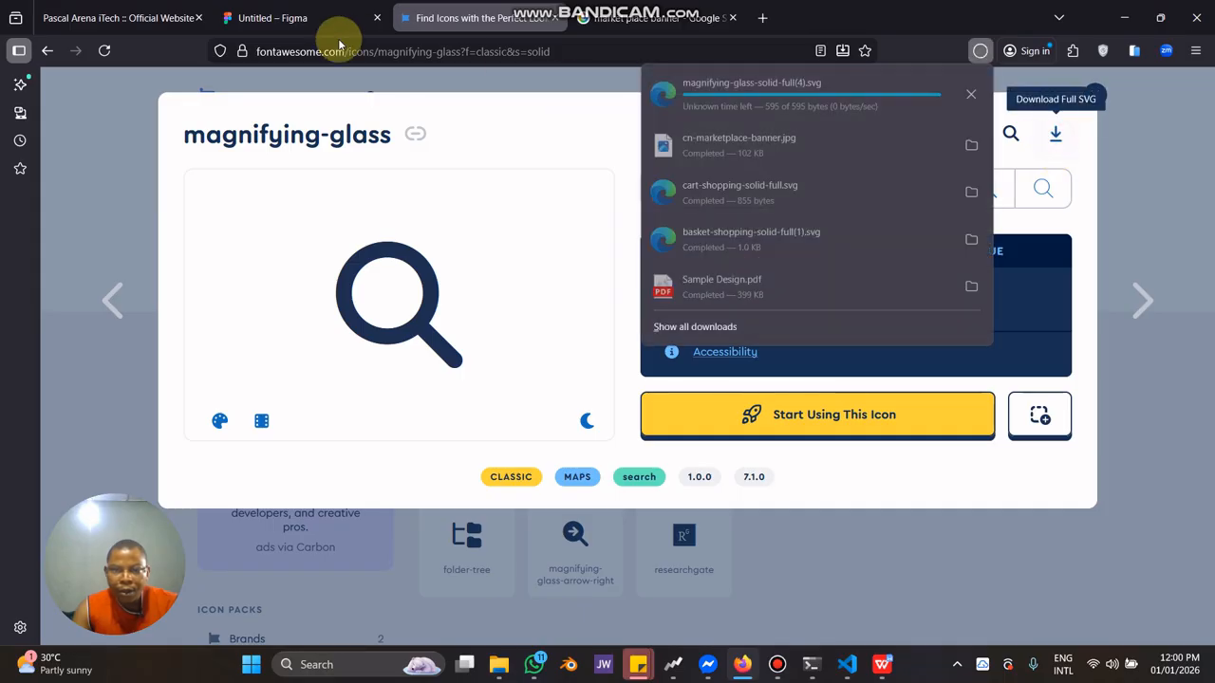
Switch back to the Figma design, at the end of the "What would you like to buy?" field.
{"action": "left_click", "coordinate": [288, 18]}
{"action": "left_click", "coordinate": [870, 466]}
{"action": "scroll", "coordinate": [873, 403], "scroll_direction": "up", "scroll_amount": 3}
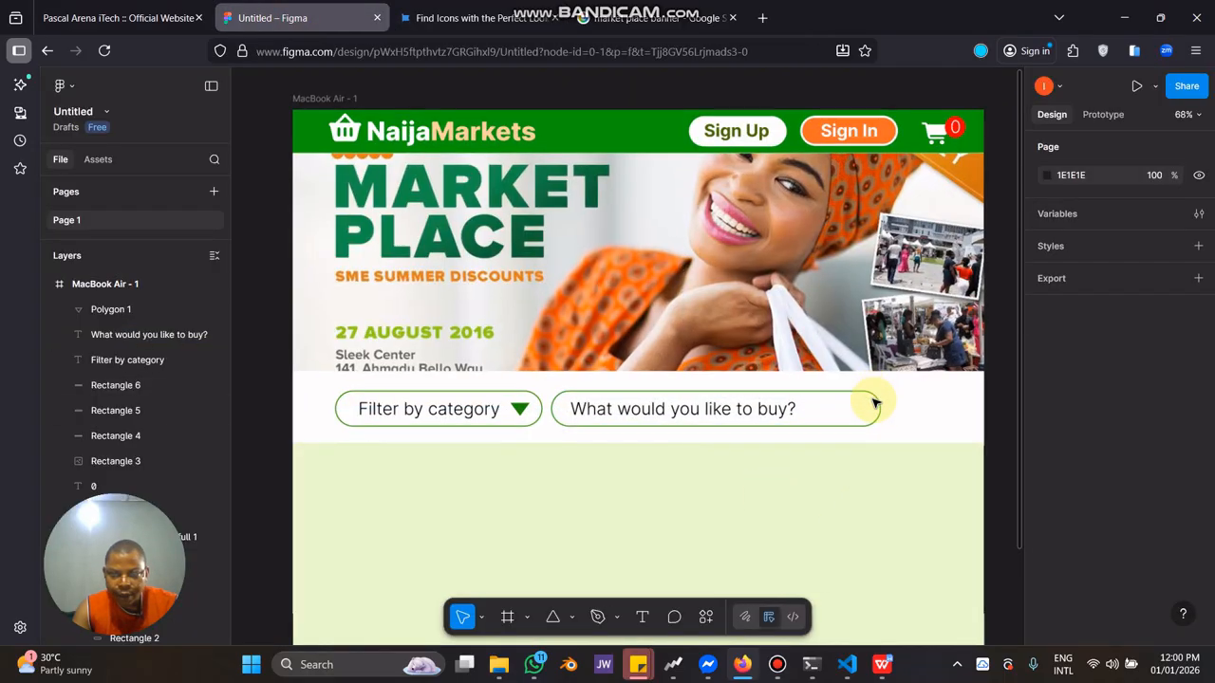
{"action": "scroll", "coordinate": [866, 415], "scroll_direction": "up", "scroll_amount": 4}
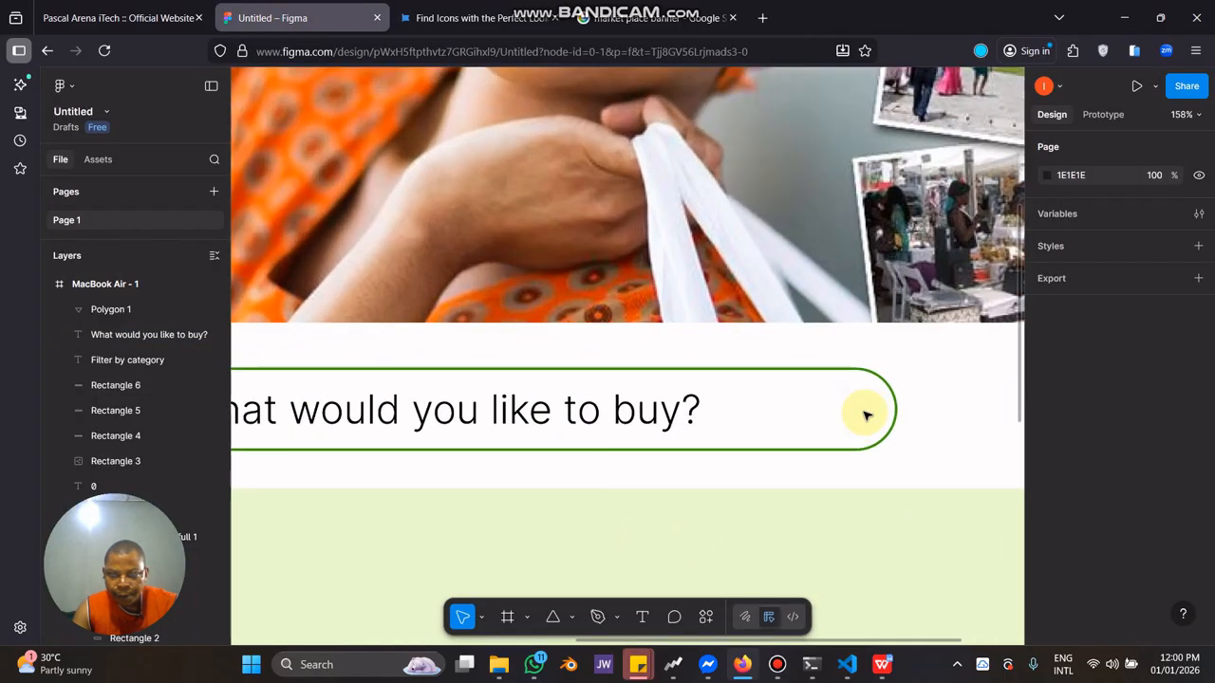
{"action": "left_click", "coordinate": [574, 618]}
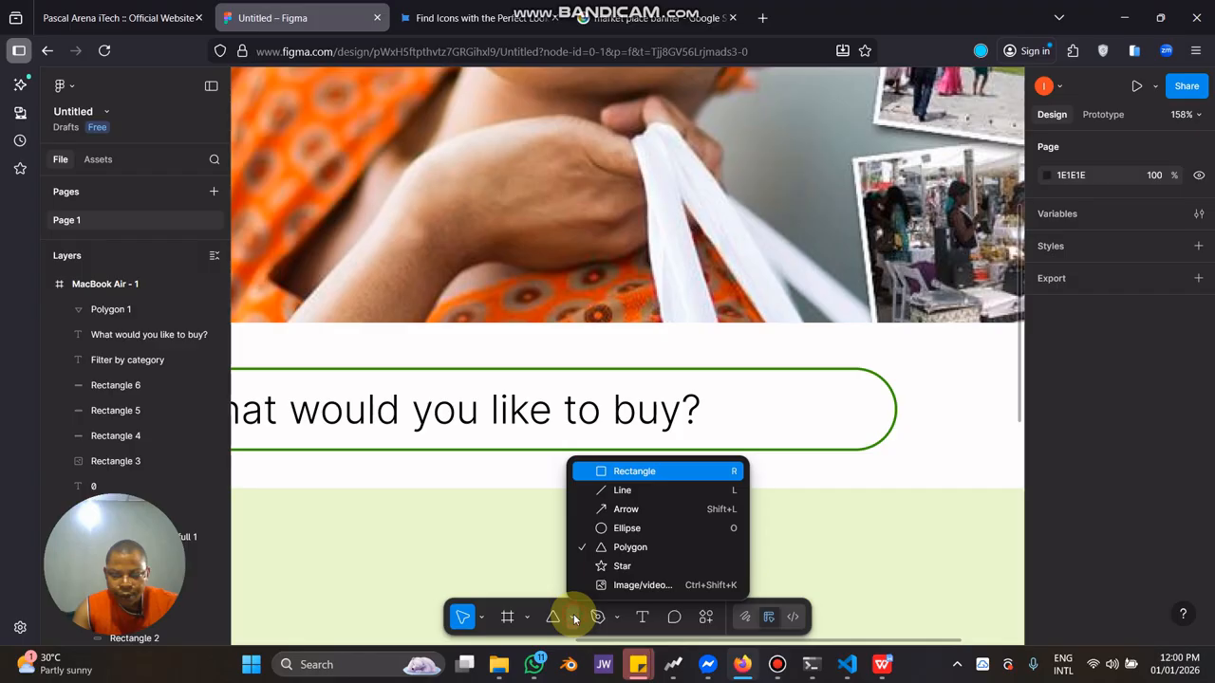
{"action": "left_click", "coordinate": [681, 328]}
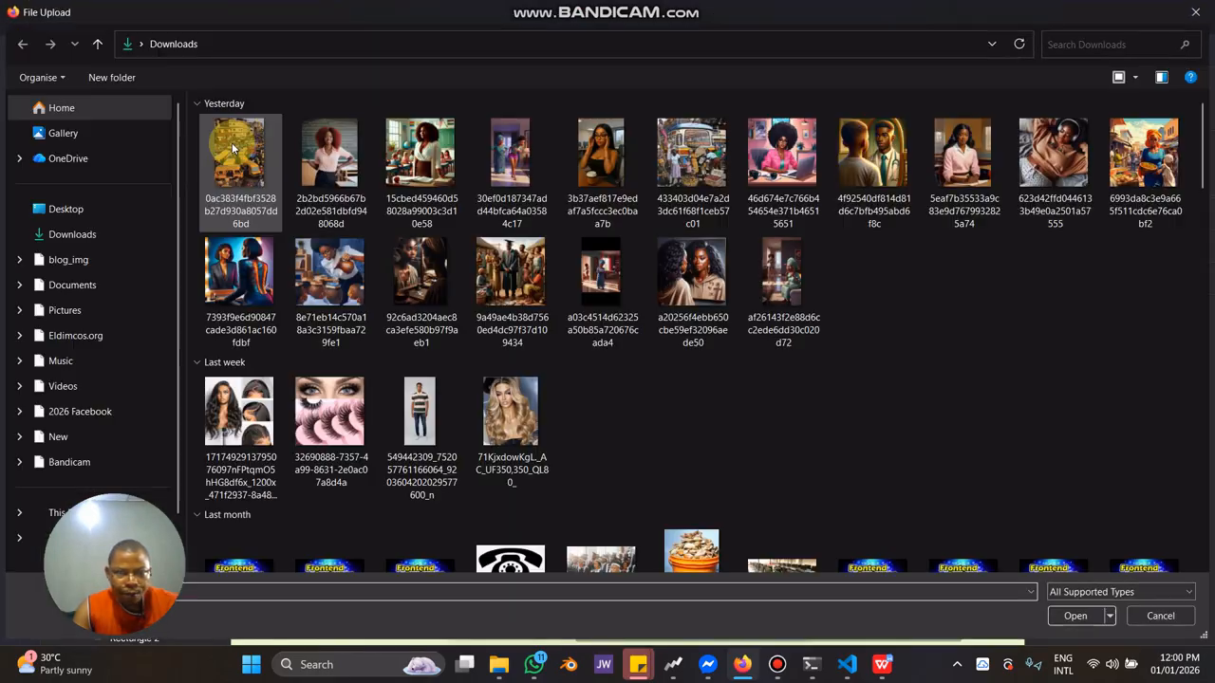
{"action": "left_click", "coordinate": [233, 146]}
{"action": "double_click", "coordinate": [253, 164]}
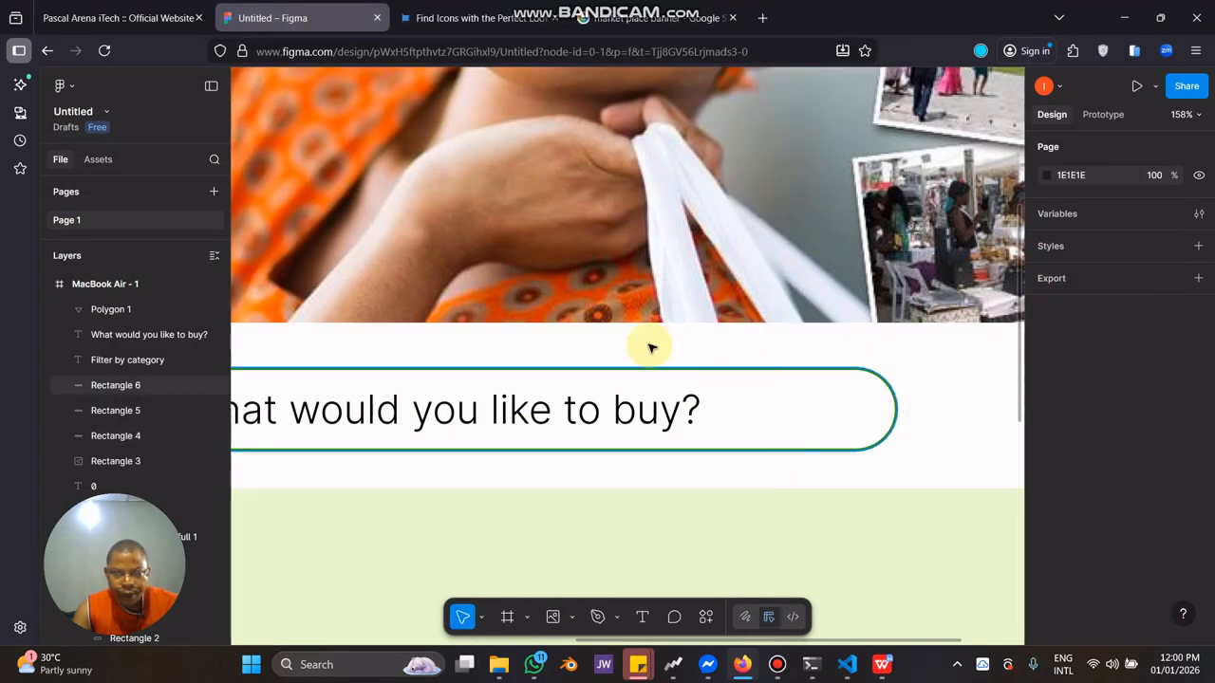
Import the downloaded magnifying-glass SVG and place it after the search placeholder text at about 52 × 51.
{"action": "scroll", "coordinate": [619, 513], "scroll_direction": "down", "scroll_amount": 5}
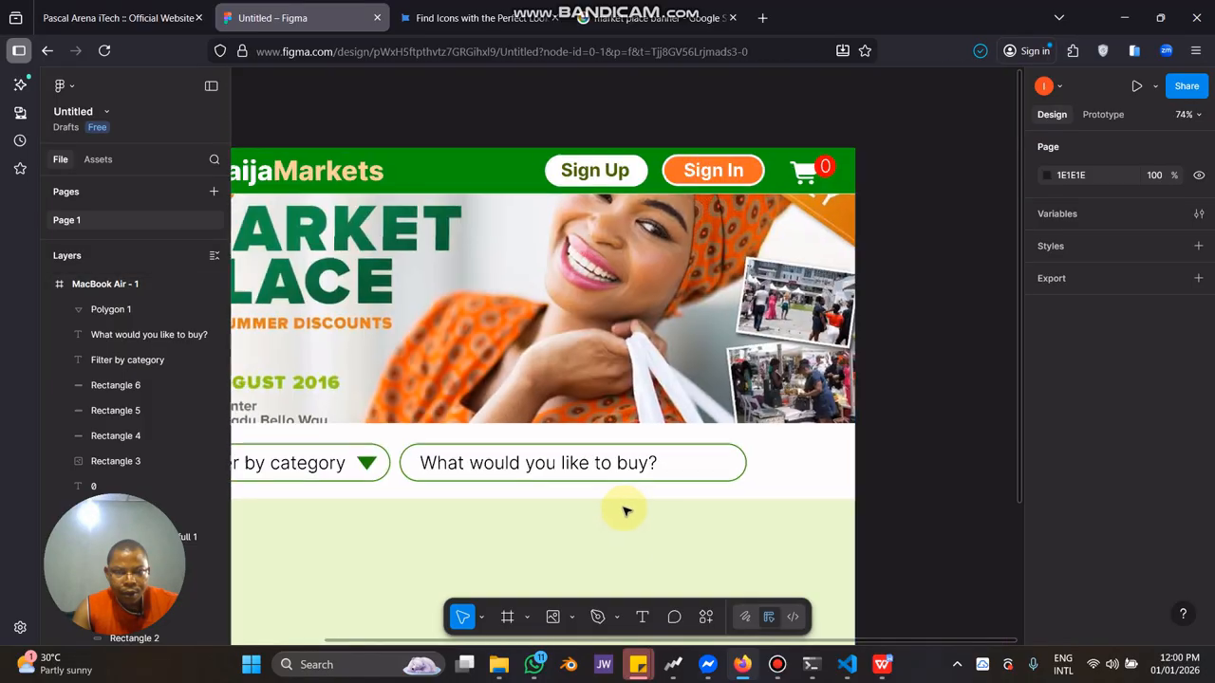
{"action": "scroll", "coordinate": [627, 512], "scroll_direction": "up", "scroll_amount": 6}
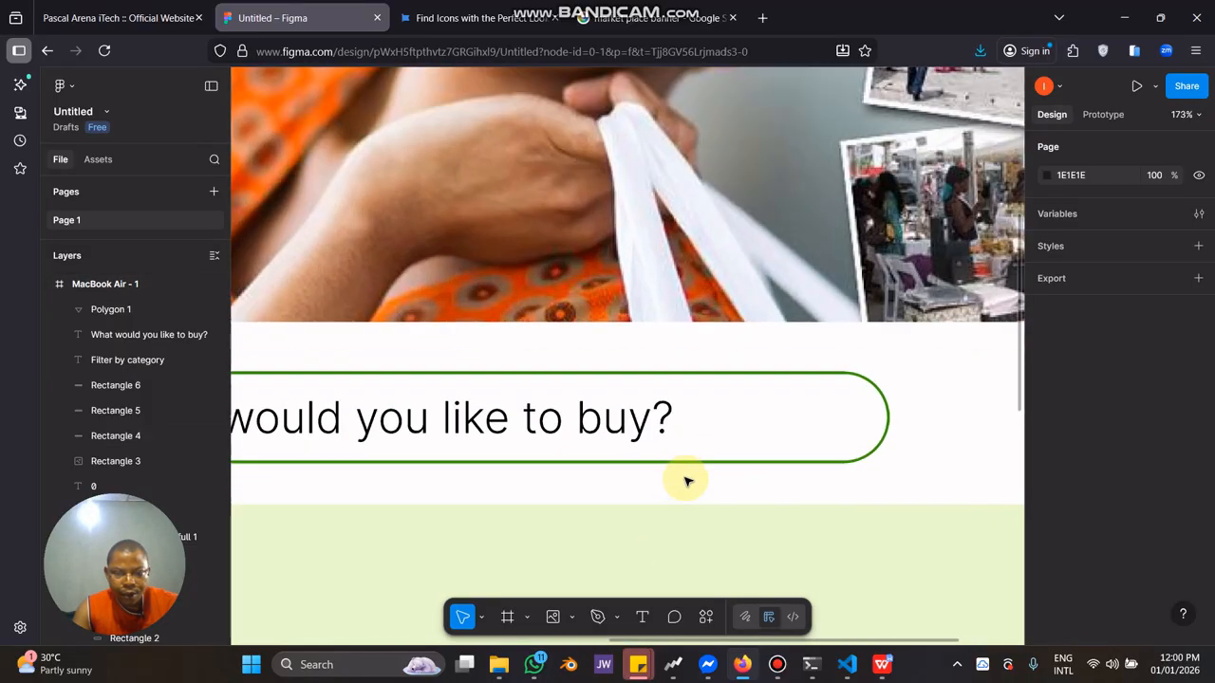
{"action": "key", "text": "ctrl+shift+k"}
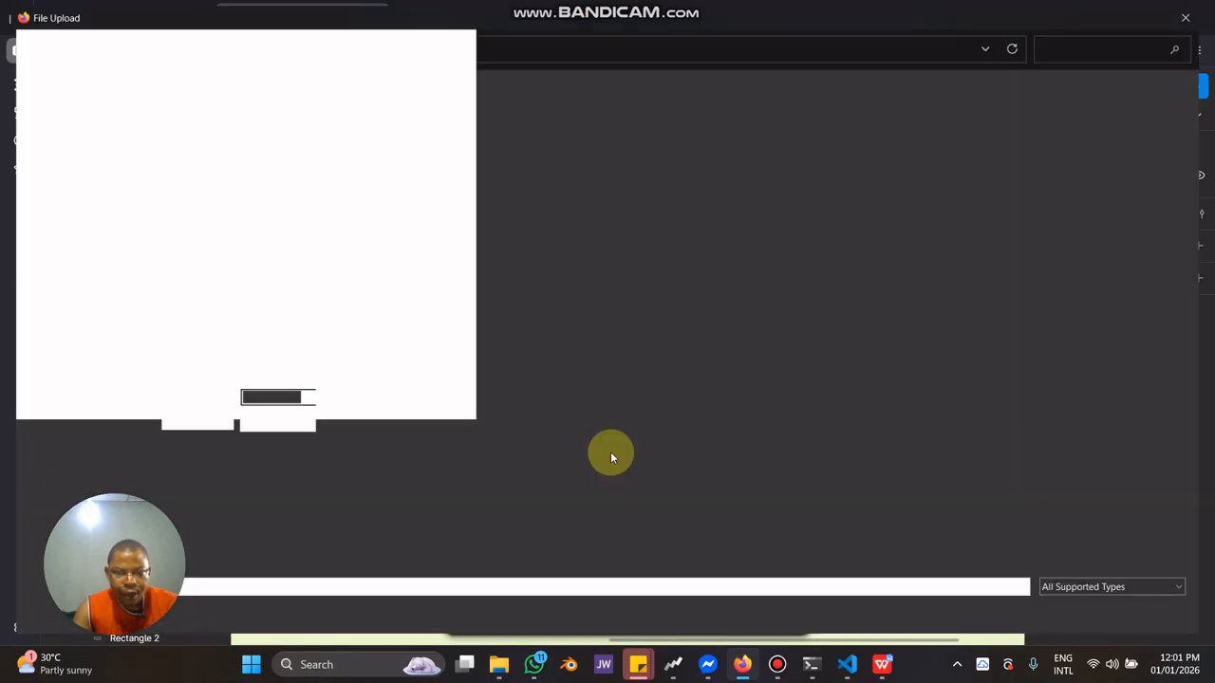
{"action": "left_click", "coordinate": [203, 147]}
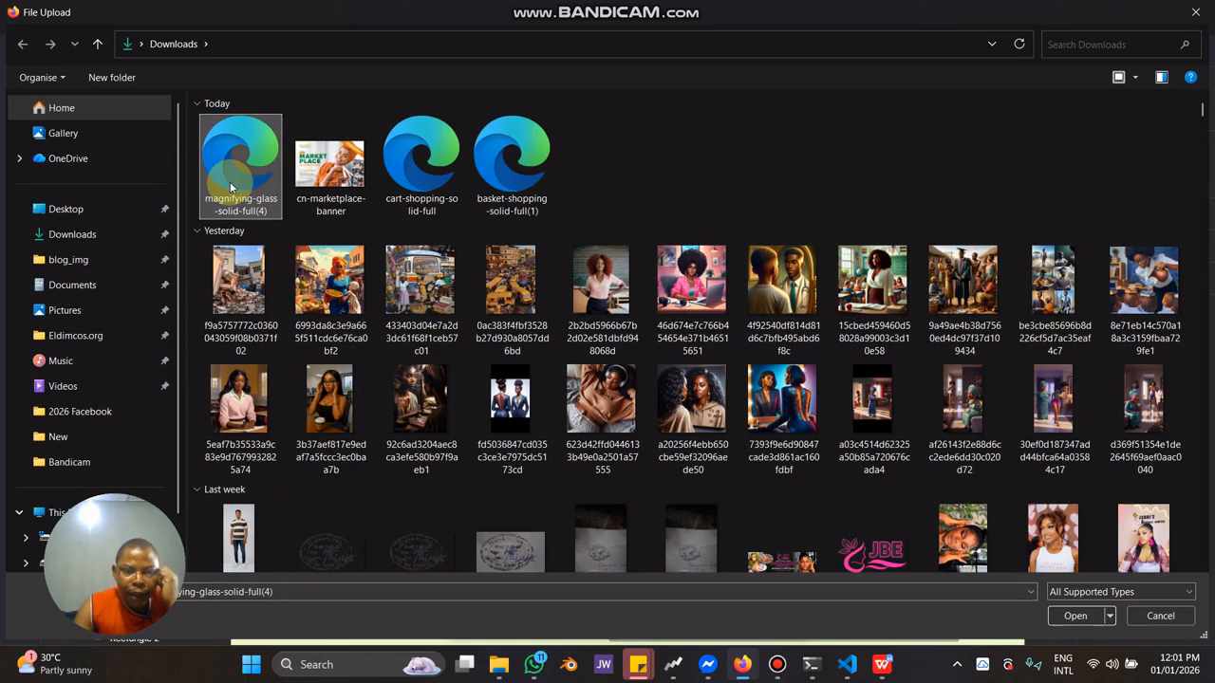
{"action": "double_click", "coordinate": [218, 150]}
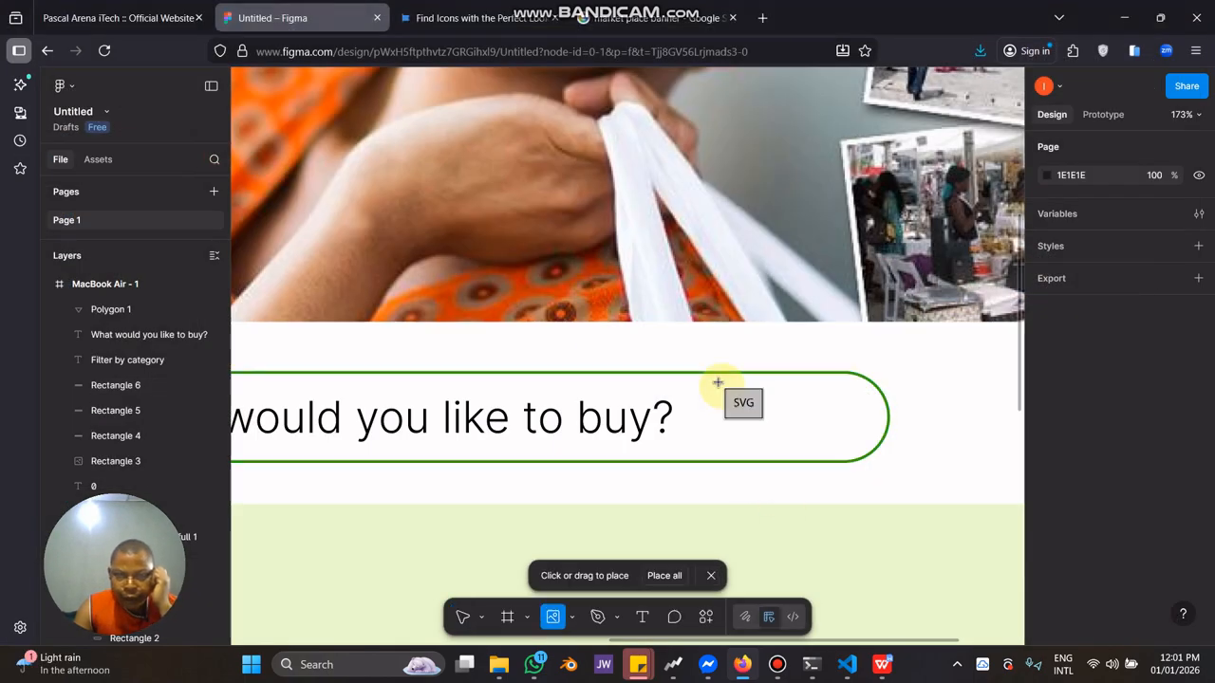
{"action": "left_click_drag", "start_coordinate": [719, 383], "coordinate": [798, 458]}
Recolour the magnifying-glass icon dark green 258300 and centre it vertically in the search field.
{"action": "scroll", "coordinate": [1051, 569], "scroll_direction": "down", "scroll_amount": 2}
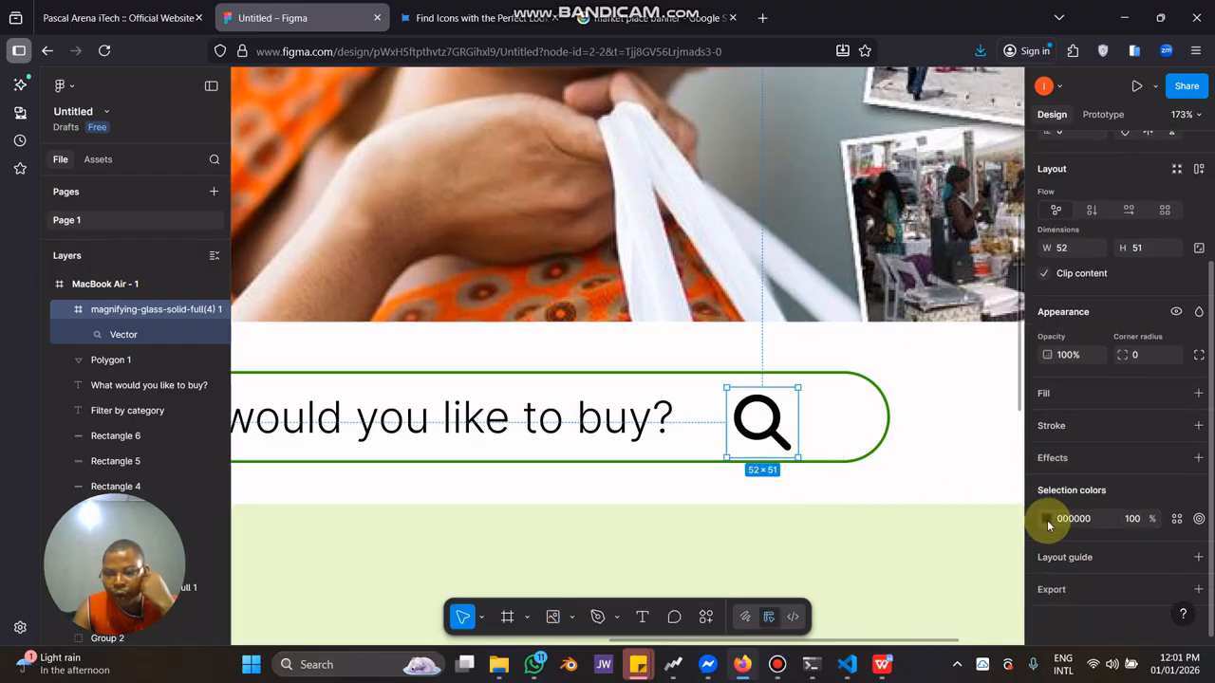
{"action": "left_click", "coordinate": [1047, 518]}
{"action": "left_click_drag", "start_coordinate": [931, 489], "coordinate": [917, 485]}
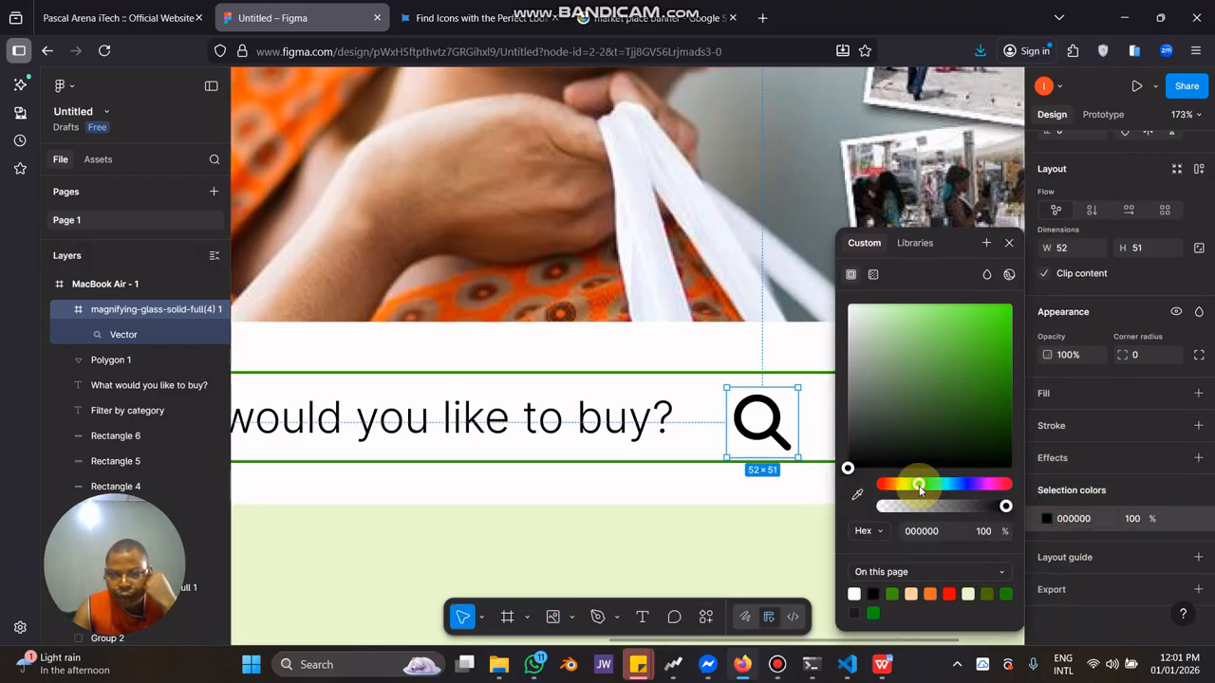
{"action": "left_click_drag", "start_coordinate": [971, 352], "coordinate": [1015, 389]}
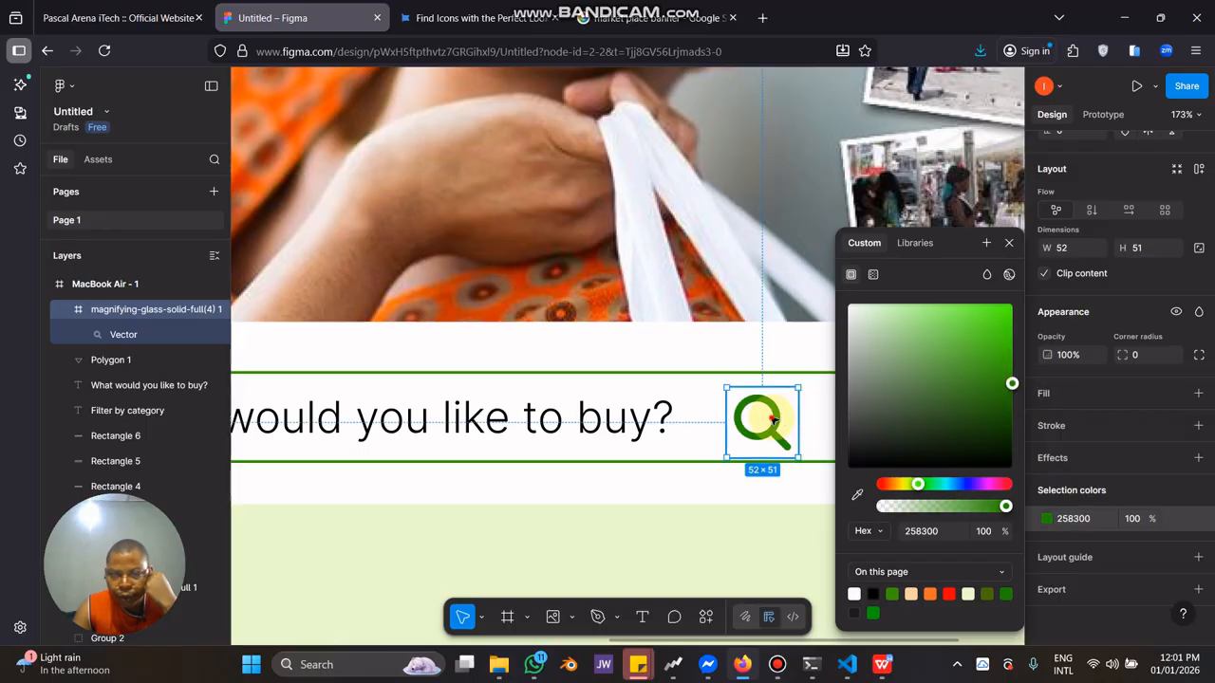
{"action": "left_click_drag", "start_coordinate": [773, 426], "coordinate": [784, 418]}
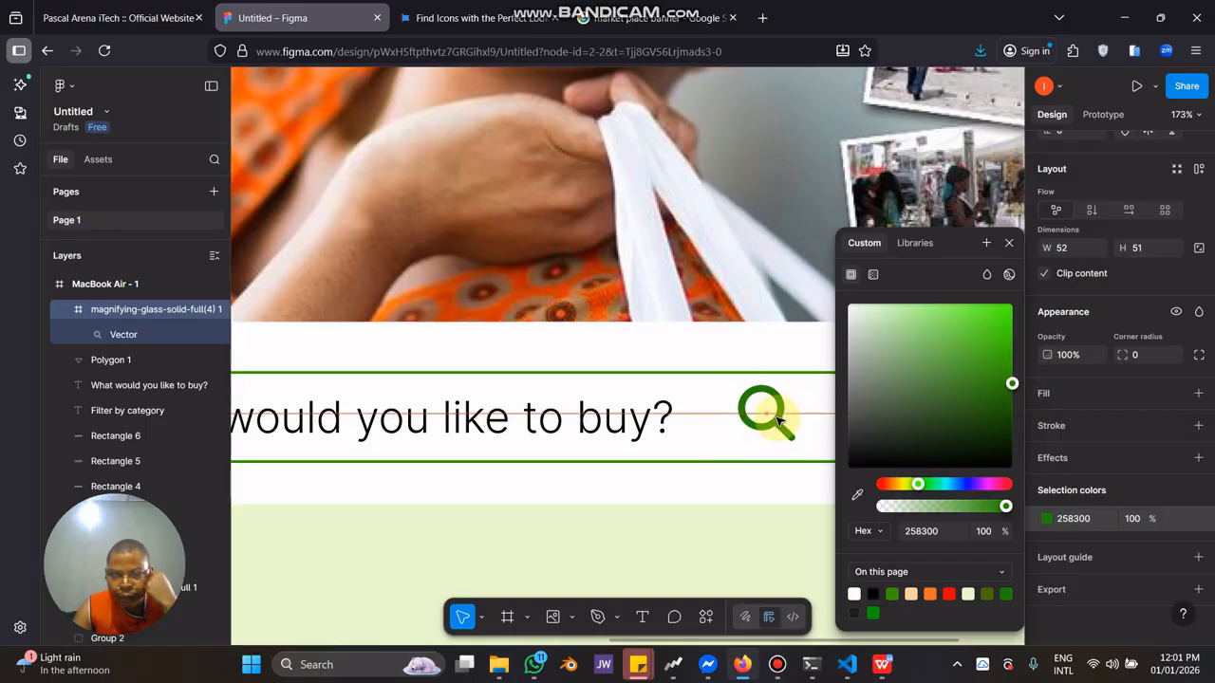
{"action": "left_click", "coordinate": [897, 491]}
Widen the search field's outline until it ends near the page's right margin, below the cart icon.
{"action": "left_click", "coordinate": [867, 436]}
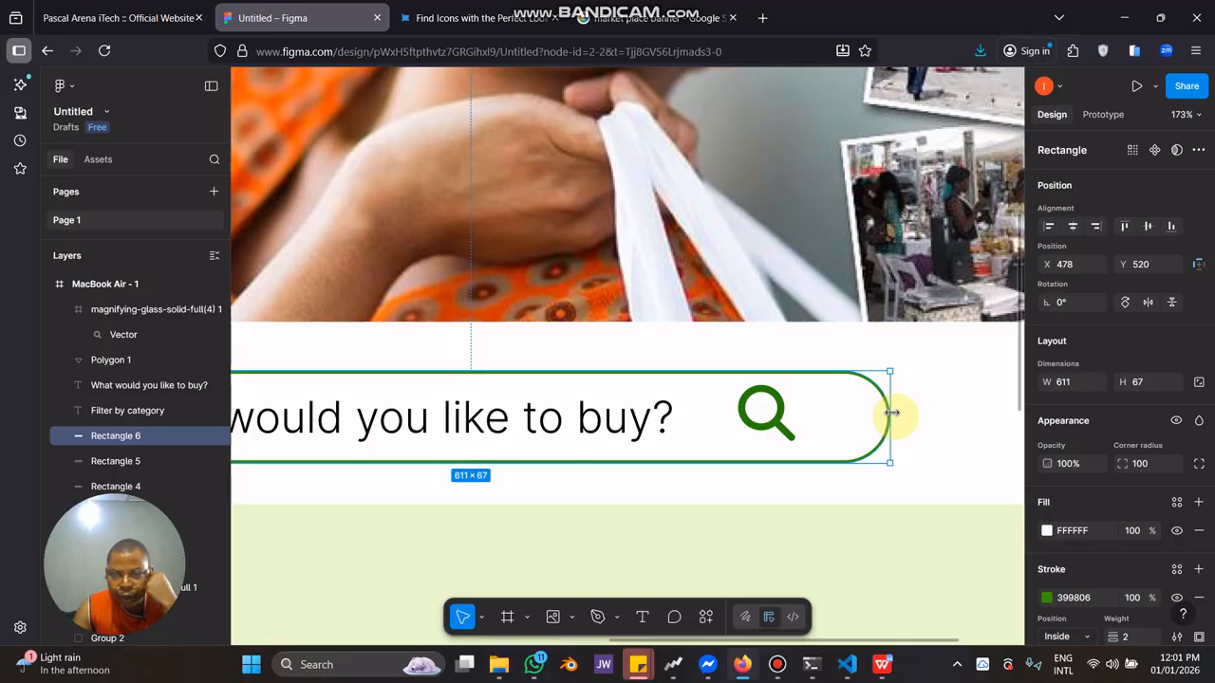
{"action": "left_click_drag", "start_coordinate": [772, 412], "coordinate": [979, 438]}
{"action": "scroll", "coordinate": [867, 459], "scroll_direction": "down", "scroll_amount": 2}
{"action": "scroll", "coordinate": [901, 461], "scroll_direction": "up", "scroll_amount": 2}
{"action": "left_click", "coordinate": [878, 410]}
{"action": "scroll", "coordinate": [962, 456], "scroll_direction": "down", "scroll_amount": 5}
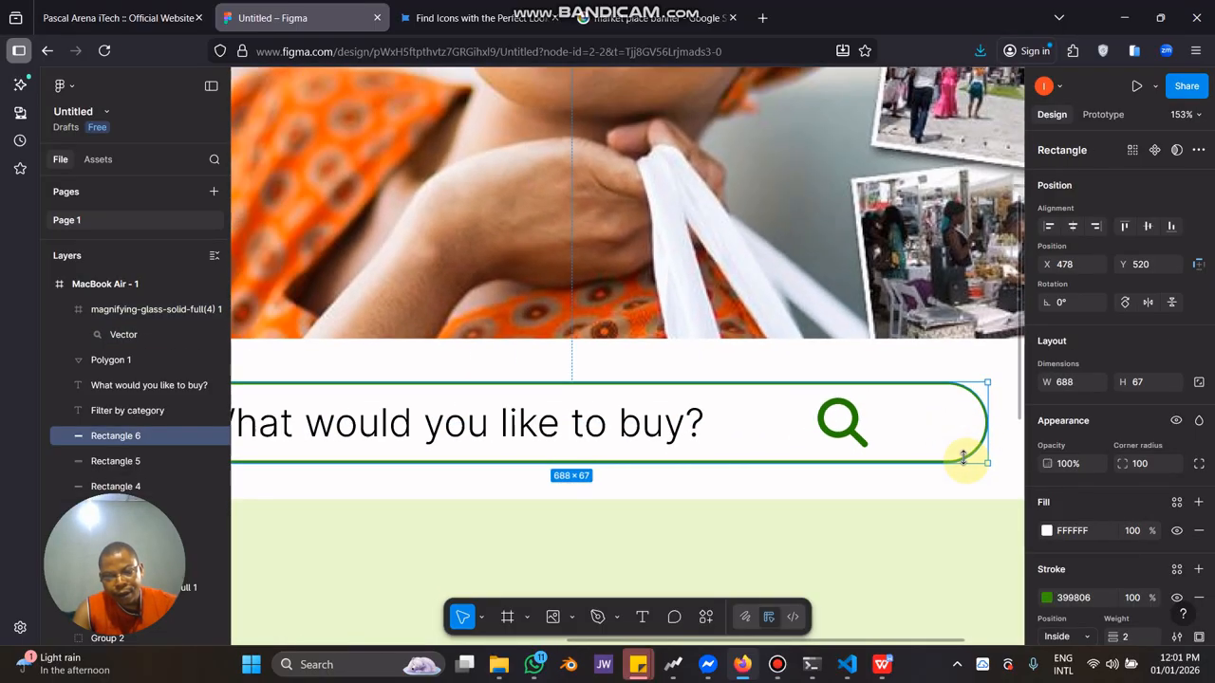
{"action": "scroll", "coordinate": [963, 459], "scroll_direction": "down", "scroll_amount": 3}
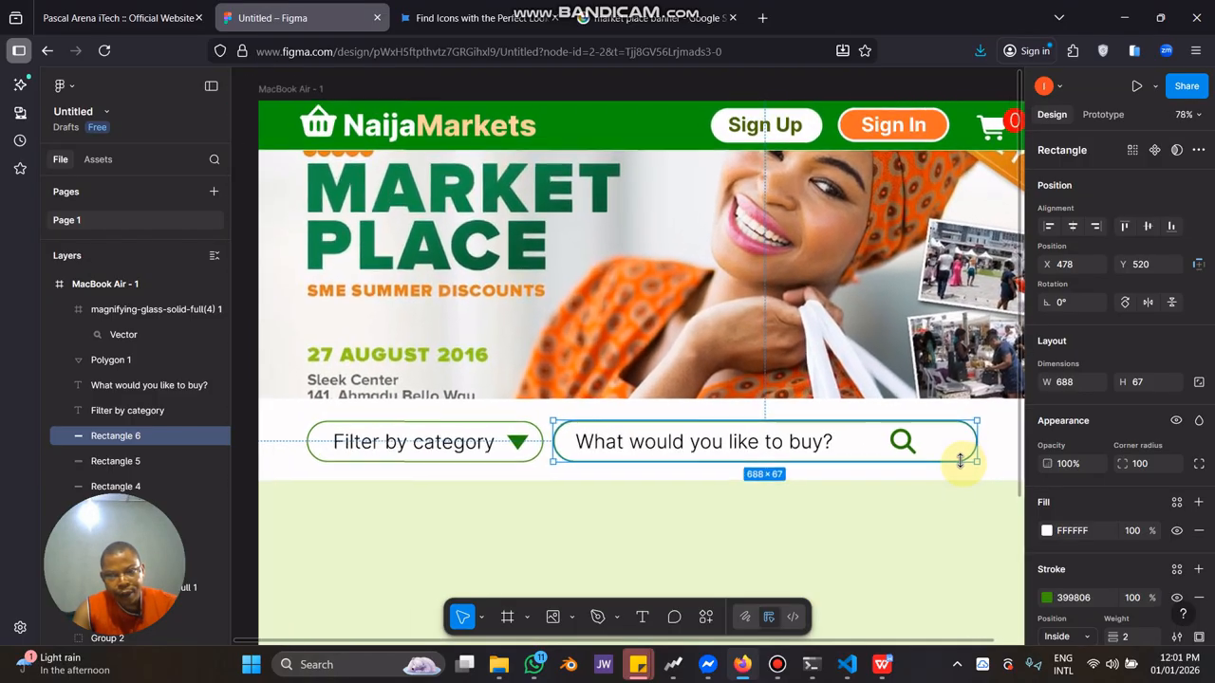
{"action": "scroll", "coordinate": [957, 462], "scroll_direction": "up", "scroll_amount": 1}
{"action": "scroll", "coordinate": [935, 462], "scroll_direction": "down", "scroll_amount": 1}
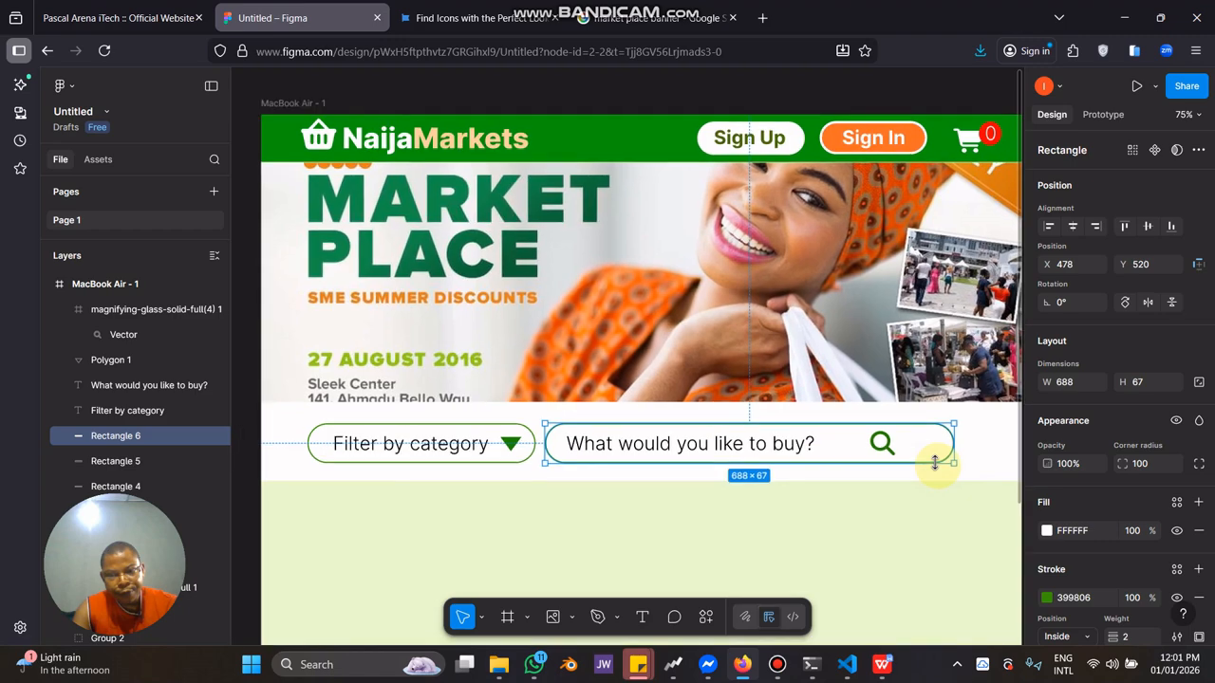
{"action": "left_click_drag", "start_coordinate": [935, 462], "coordinate": [979, 440]}
Move the magnifying-glass icon inside the search field's right end at about X 1169 and deselect it.
{"action": "left_click", "coordinate": [867, 443]}
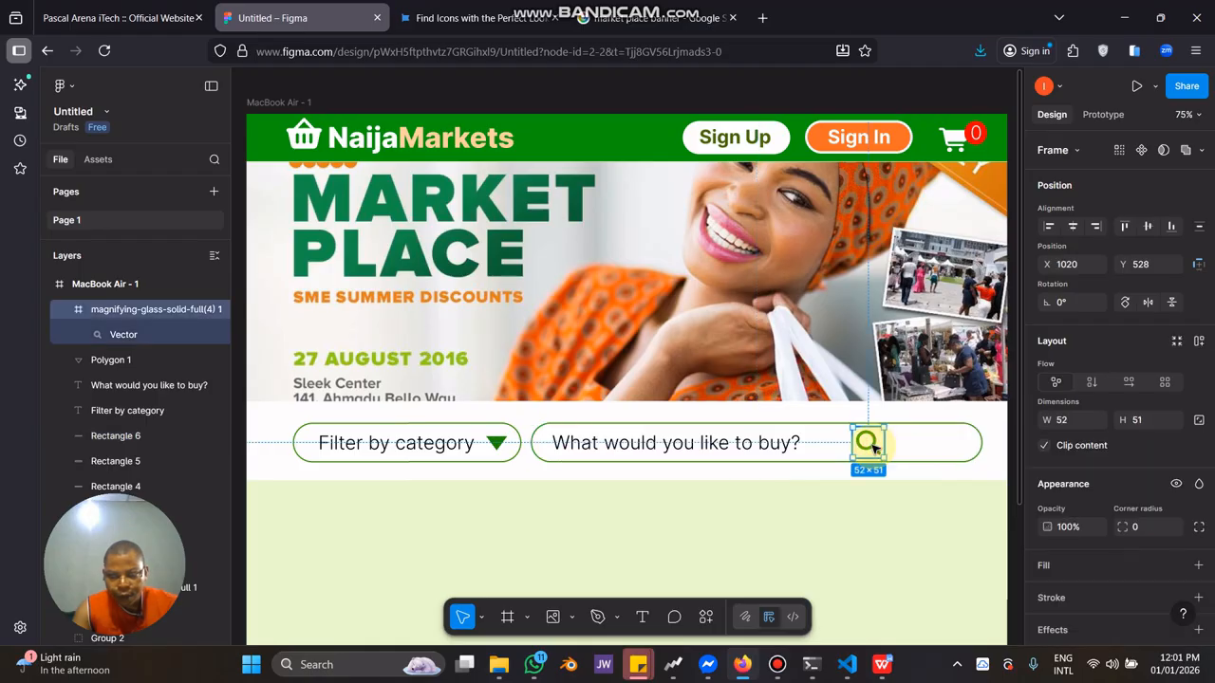
{"action": "left_click_drag", "start_coordinate": [872, 446], "coordinate": [964, 450]}
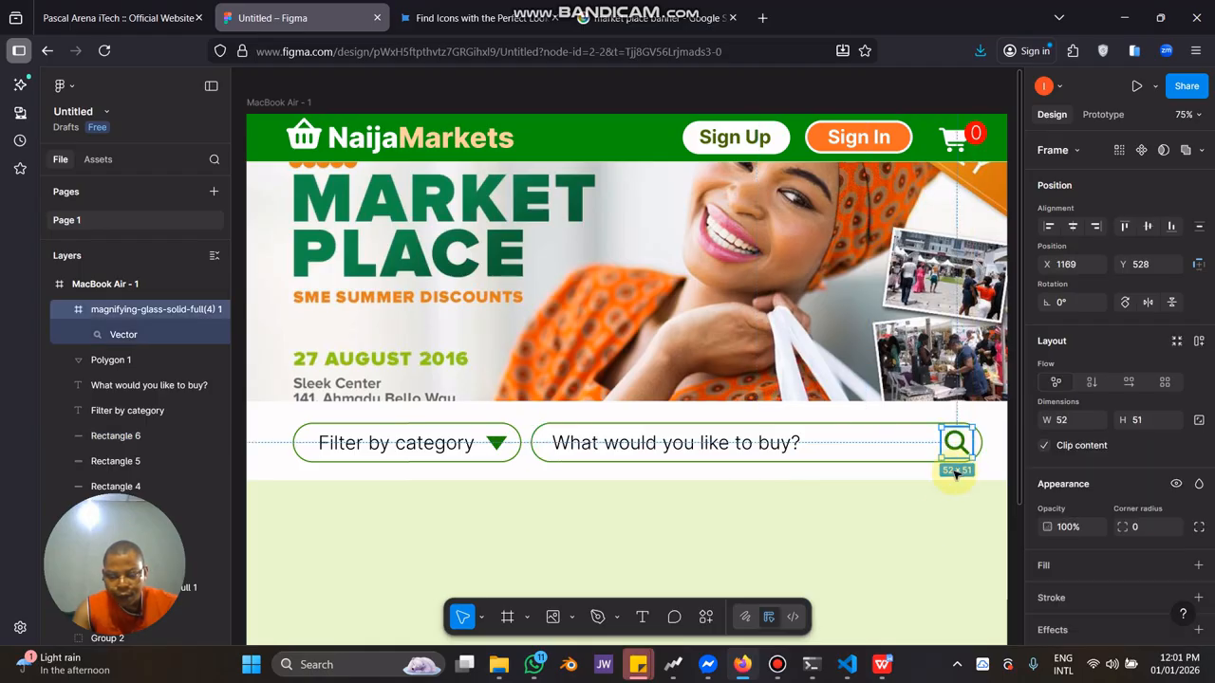
{"action": "left_click", "coordinate": [939, 522]}
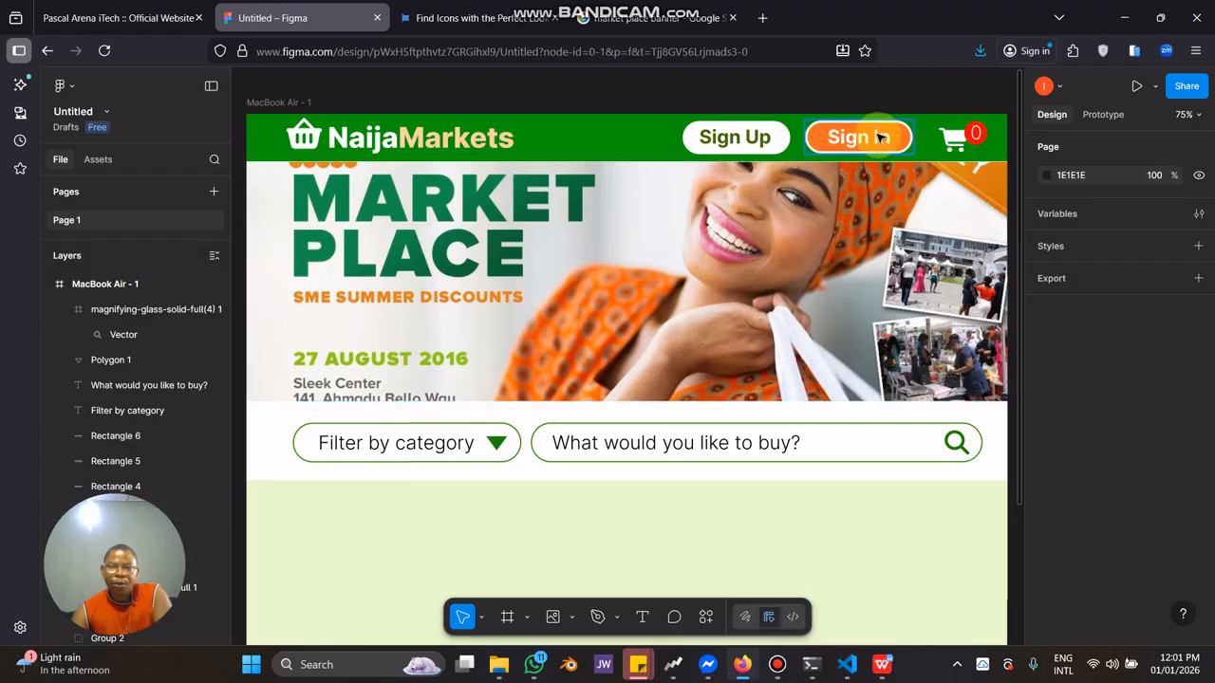
Set the cart badge's "0" to font size 15 and Bold weight.
{"action": "left_click", "coordinate": [975, 139]}
{"action": "scroll", "coordinate": [1001, 119], "scroll_direction": "up", "scroll_amount": 5}
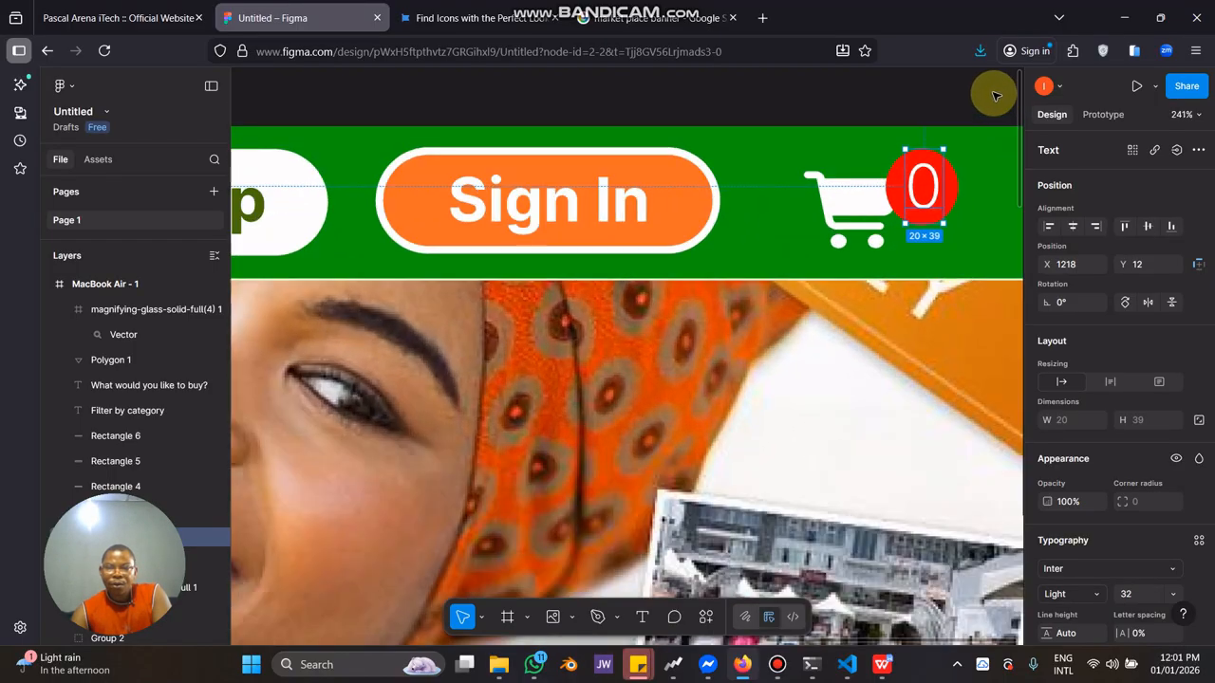
{"action": "scroll", "coordinate": [995, 95], "scroll_direction": "up", "scroll_amount": 1}
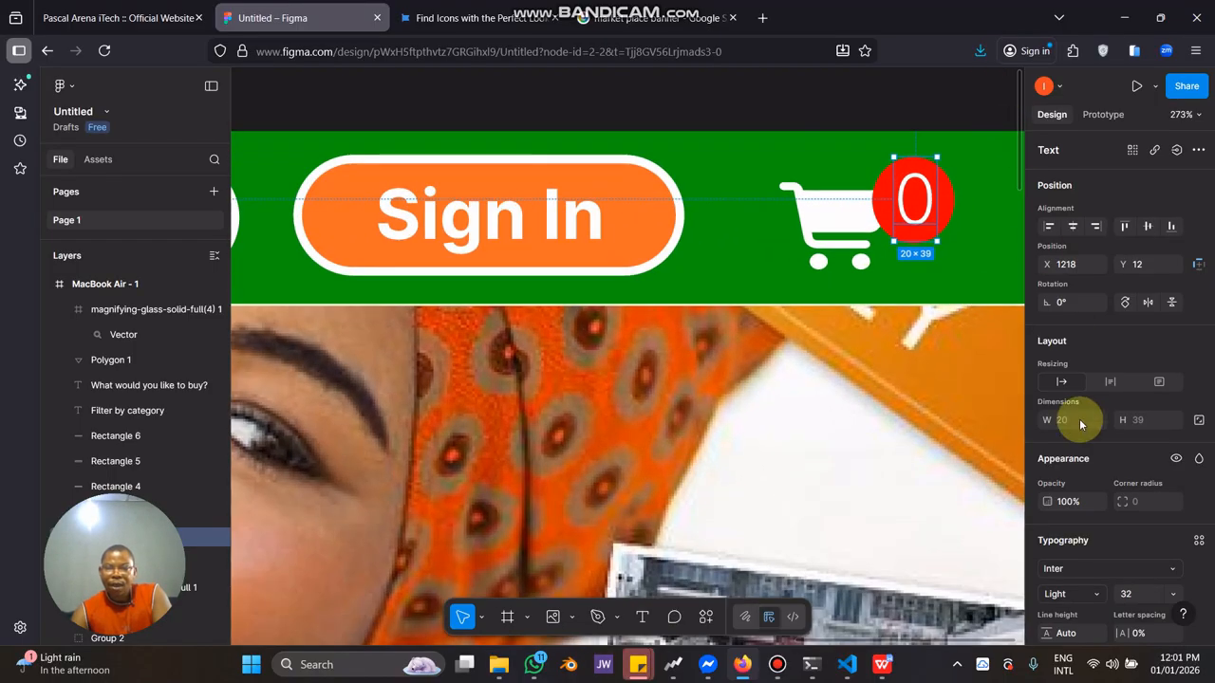
{"action": "left_click", "coordinate": [1175, 595]}
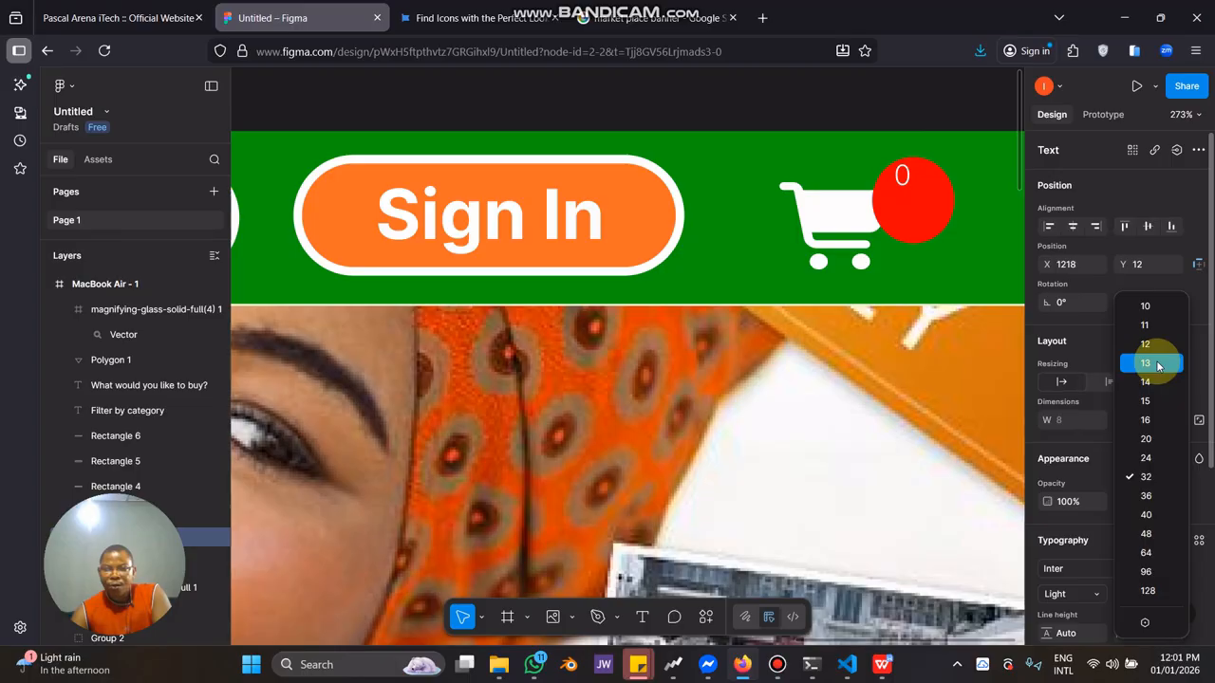
{"action": "left_click", "coordinate": [1157, 365]}
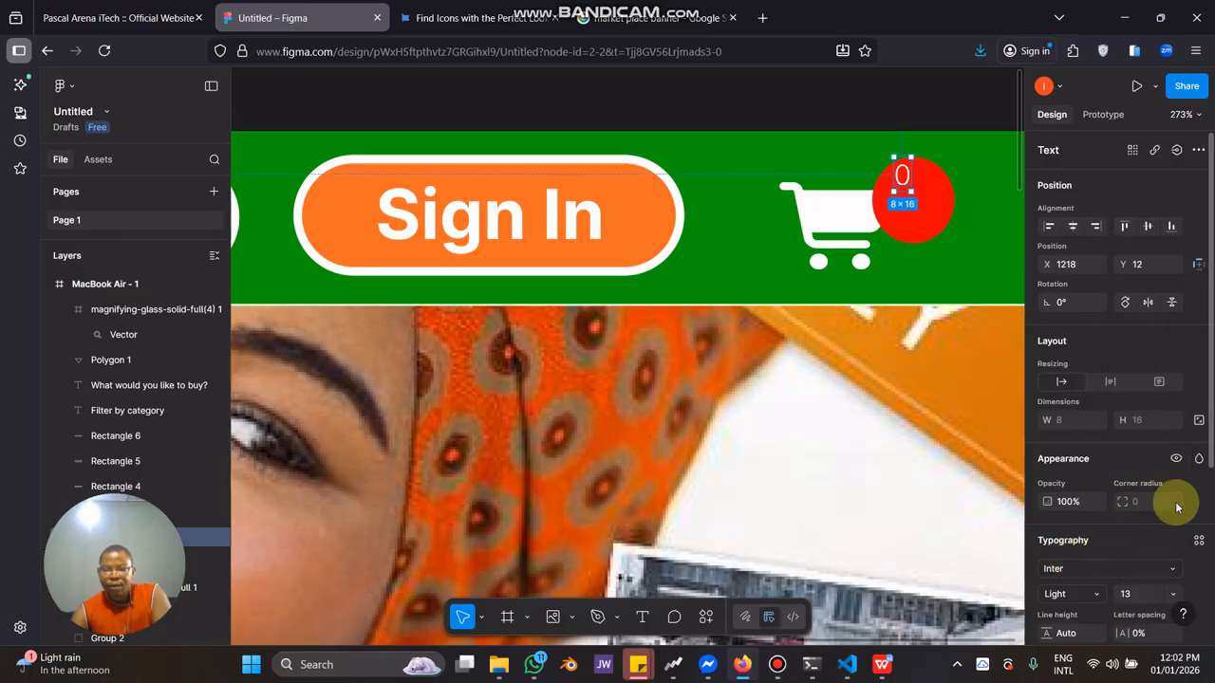
{"action": "left_click", "coordinate": [1173, 594]}
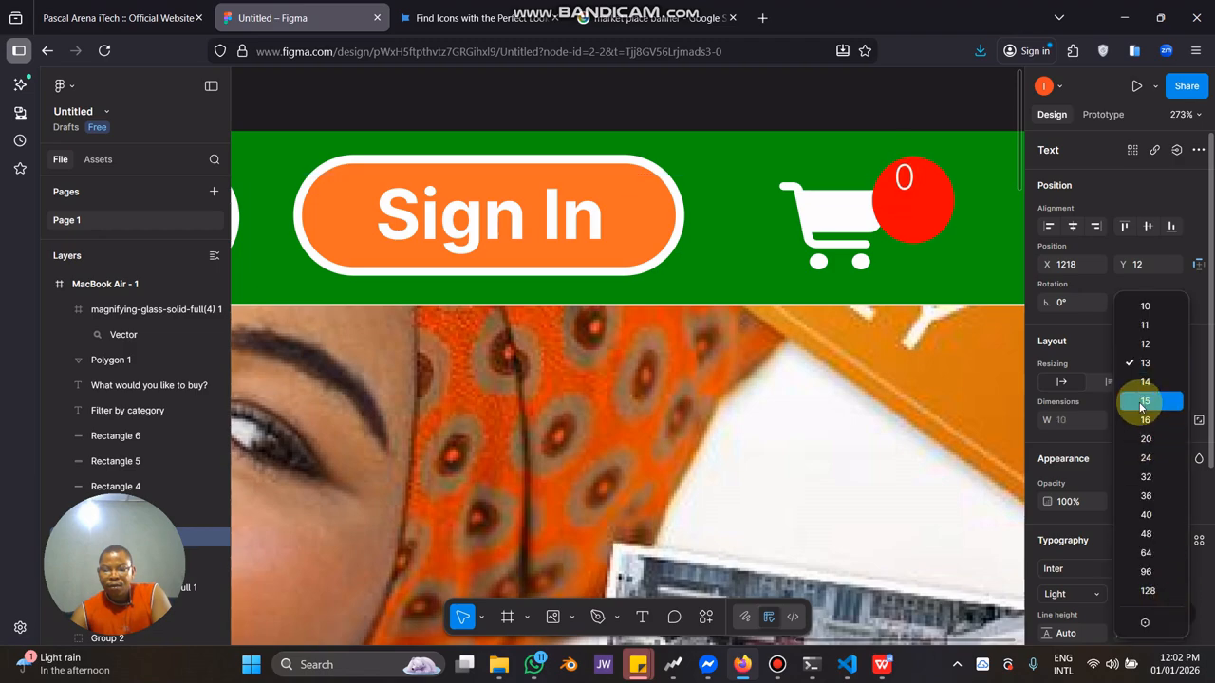
{"action": "left_click", "coordinate": [1145, 403]}
{"action": "left_click", "coordinate": [1082, 593]}
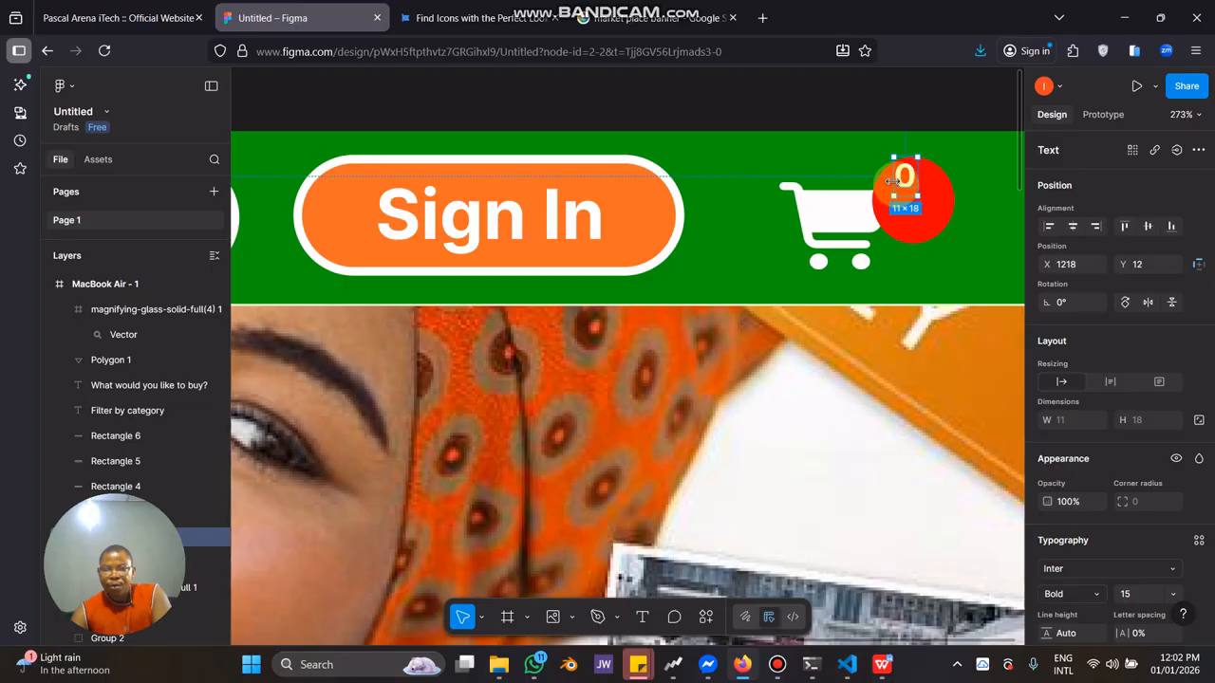
Shrink the red badge ellipse to about 23 × 18 and centre it behind the "0".
{"action": "left_click", "coordinate": [923, 201]}
{"action": "left_click_drag", "start_coordinate": [950, 244], "coordinate": [914, 207]}
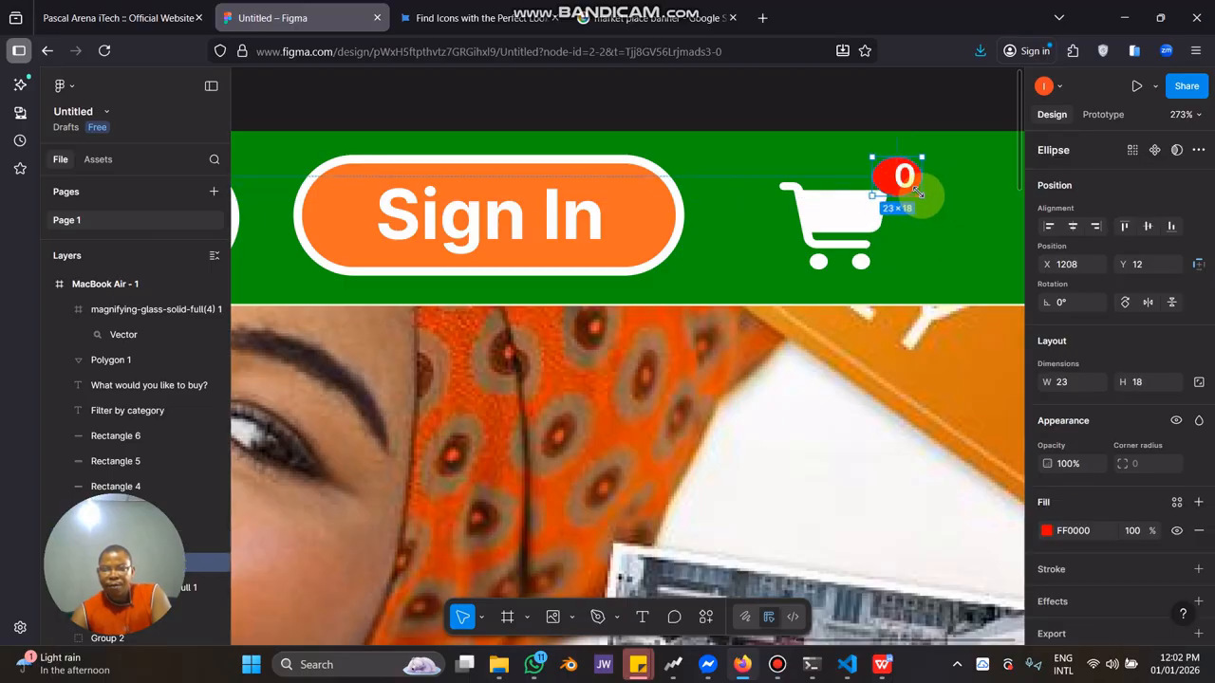
{"action": "left_click_drag", "start_coordinate": [892, 183], "coordinate": [903, 182]}
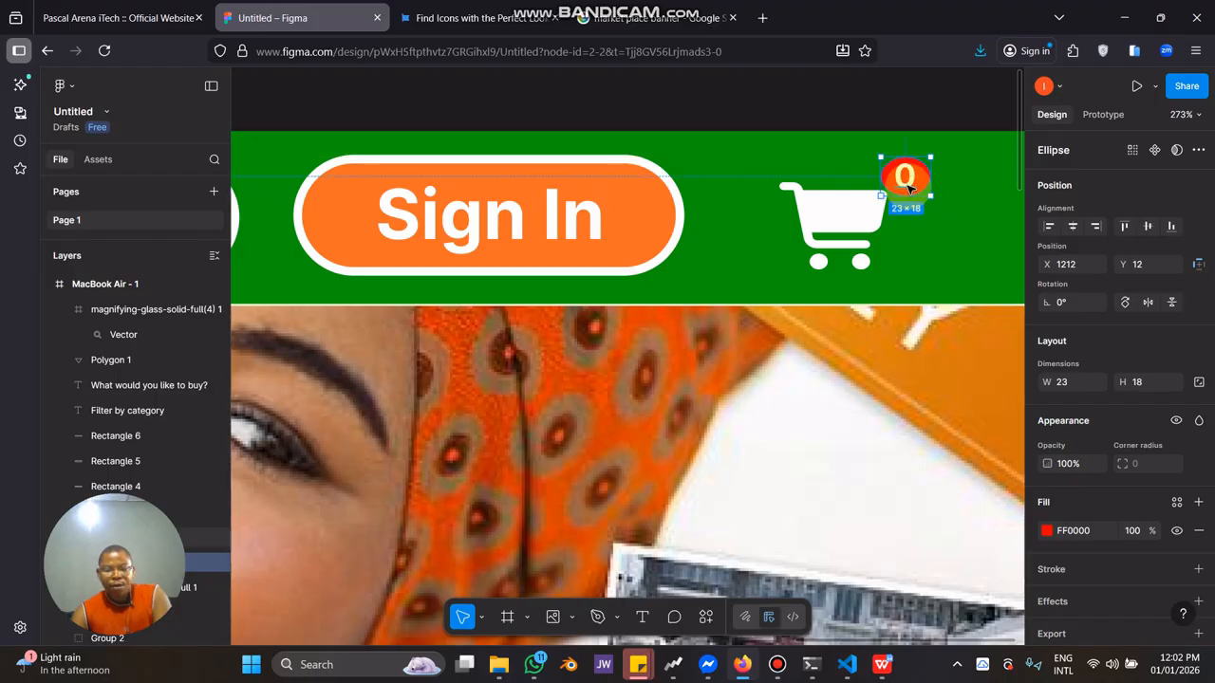
Shift the red badge ellipse and its "0" slightly right in the header, keeping the number centred on the ellipse.
{"action": "left_click", "coordinate": [907, 183], "text": "shift"}
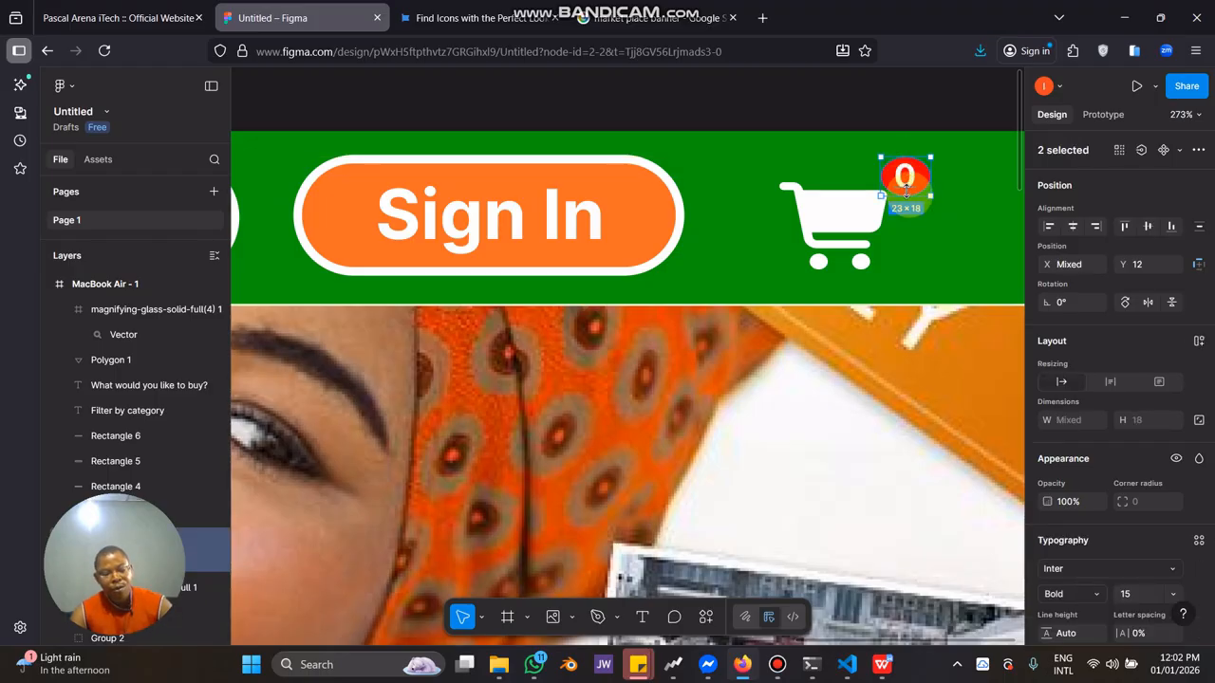
{"action": "left_click", "coordinate": [926, 183]}
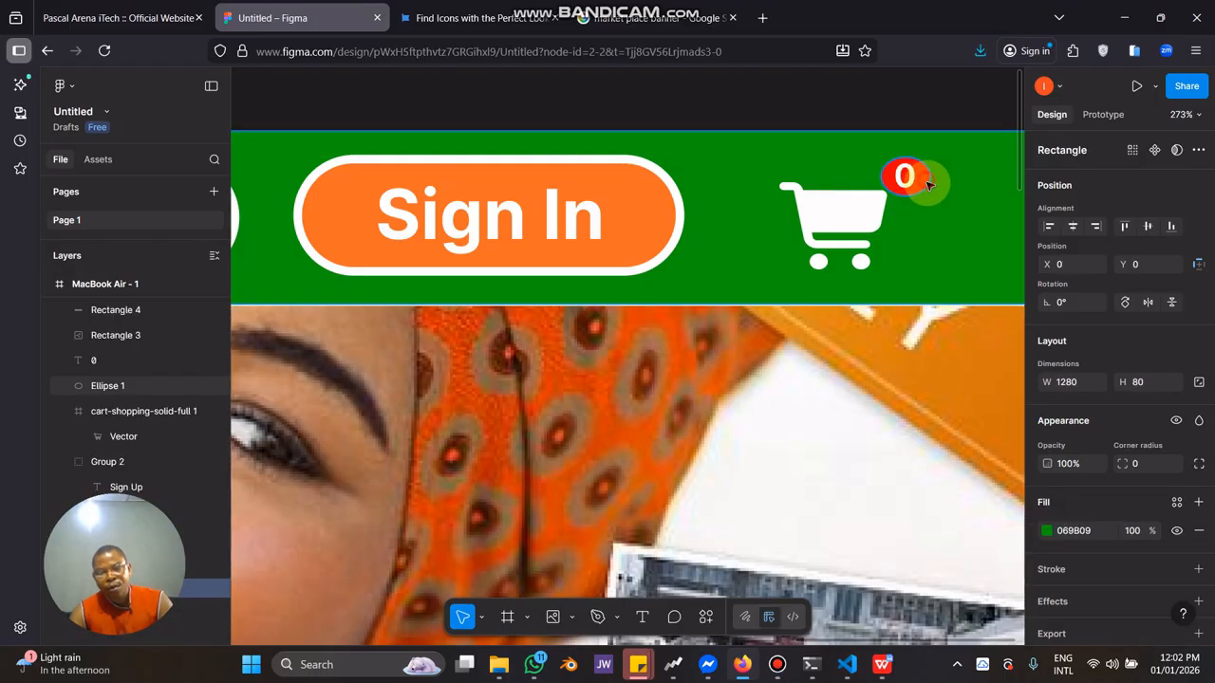
{"action": "left_click", "coordinate": [925, 184]}
{"action": "scroll", "coordinate": [939, 247], "scroll_direction": "right", "scroll_amount": 3}
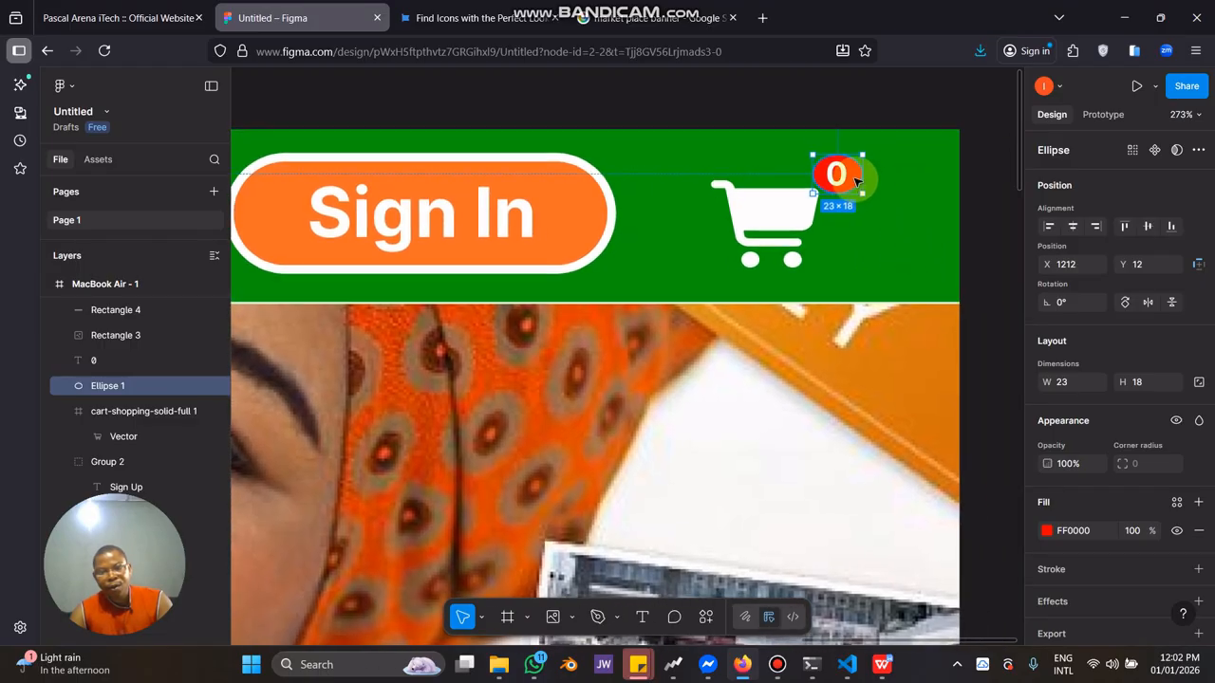
{"action": "mouse_move", "coordinate": [855, 180]}
{"action": "left_mouse_down"}
{"action": "mouse_move", "coordinate": [869, 180]}
{"action": "mouse_move", "coordinate": [842, 177]}
{"action": "left_mouse_up"}
{"action": "left_click", "coordinate": [843, 179]}
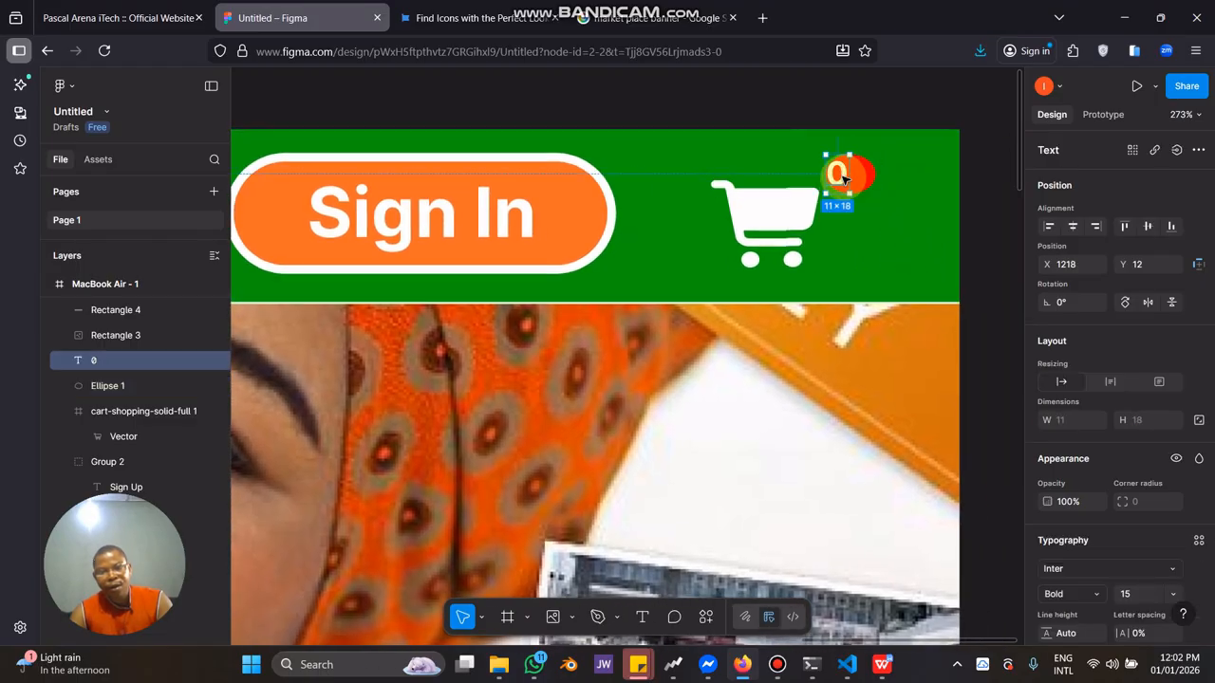
Move the shopping cart icon beneath the red badge and shrink it to about 32 × 31.
{"action": "left_click", "coordinate": [799, 218]}
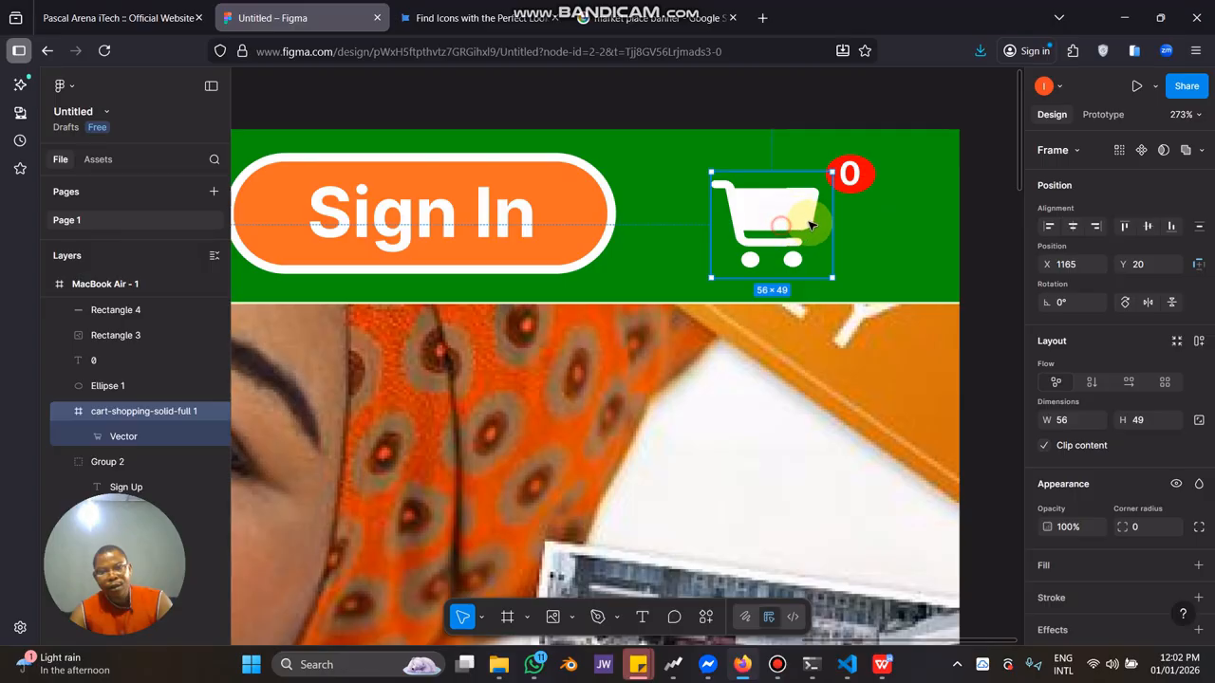
{"action": "left_click_drag", "start_coordinate": [810, 224], "coordinate": [814, 225]}
{"action": "left_click_drag", "start_coordinate": [870, 274], "coordinate": [836, 237]}
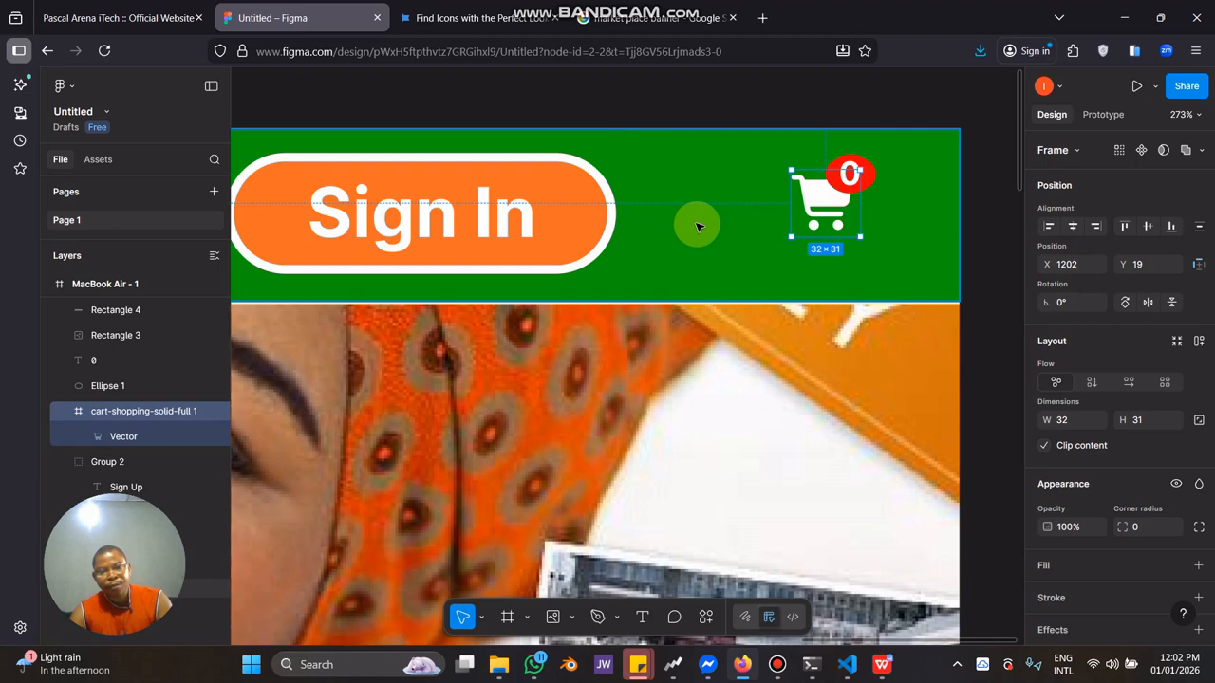
Shrink the header's Sign In button group to about 127 × 39.
{"action": "scroll", "coordinate": [652, 212], "scroll_direction": "left", "scroll_amount": 1}
{"action": "left_click", "coordinate": [535, 212]}
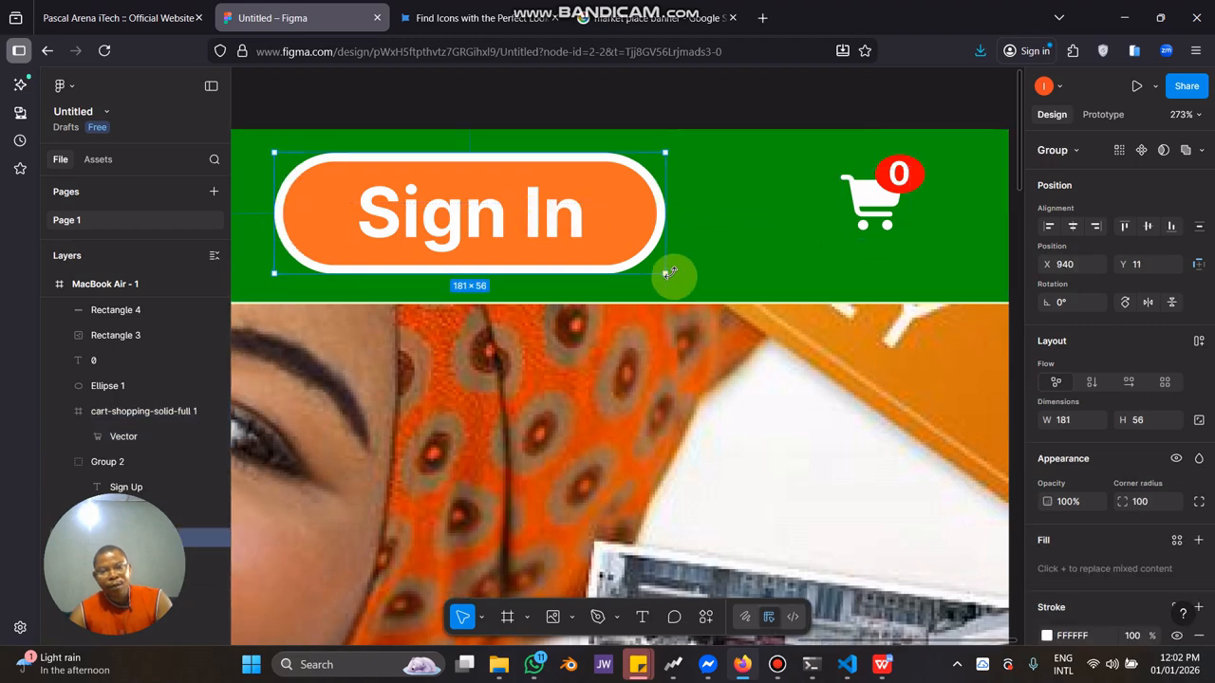
{"action": "left_click_drag", "start_coordinate": [663, 273], "coordinate": [549, 236]}
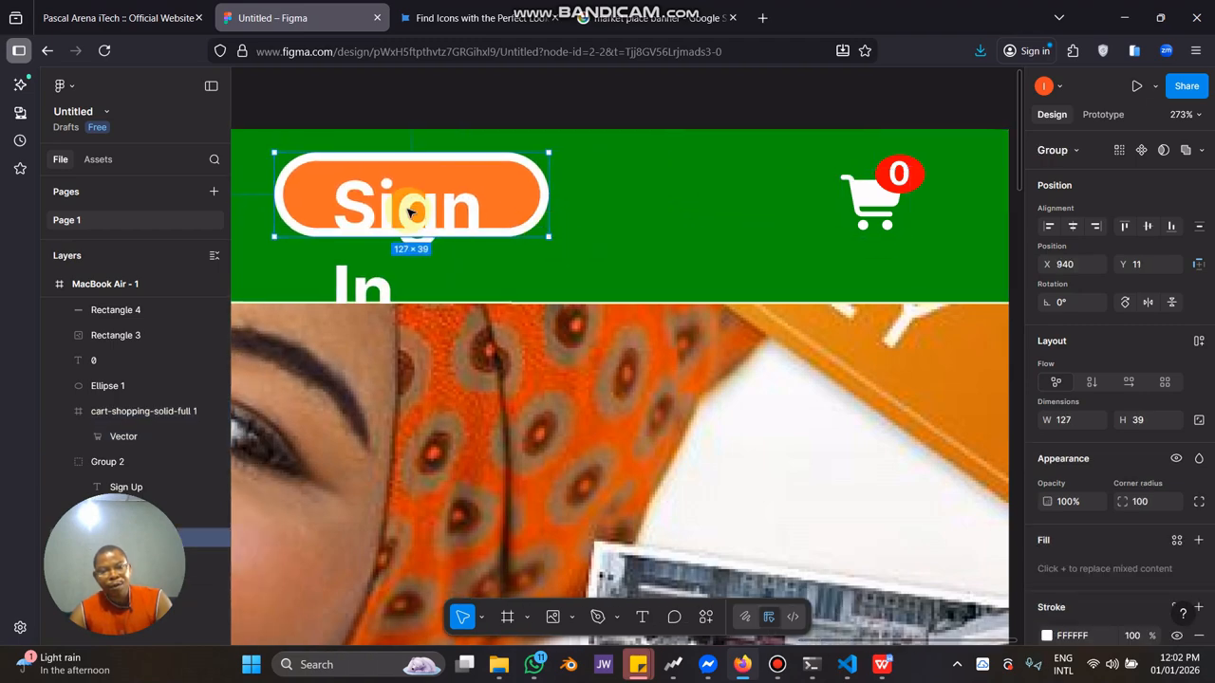
Set the font size of the "Sign In" text in the header button to 15.
{"action": "double_click", "coordinate": [410, 207]}
{"action": "right_click", "coordinate": [410, 207]}
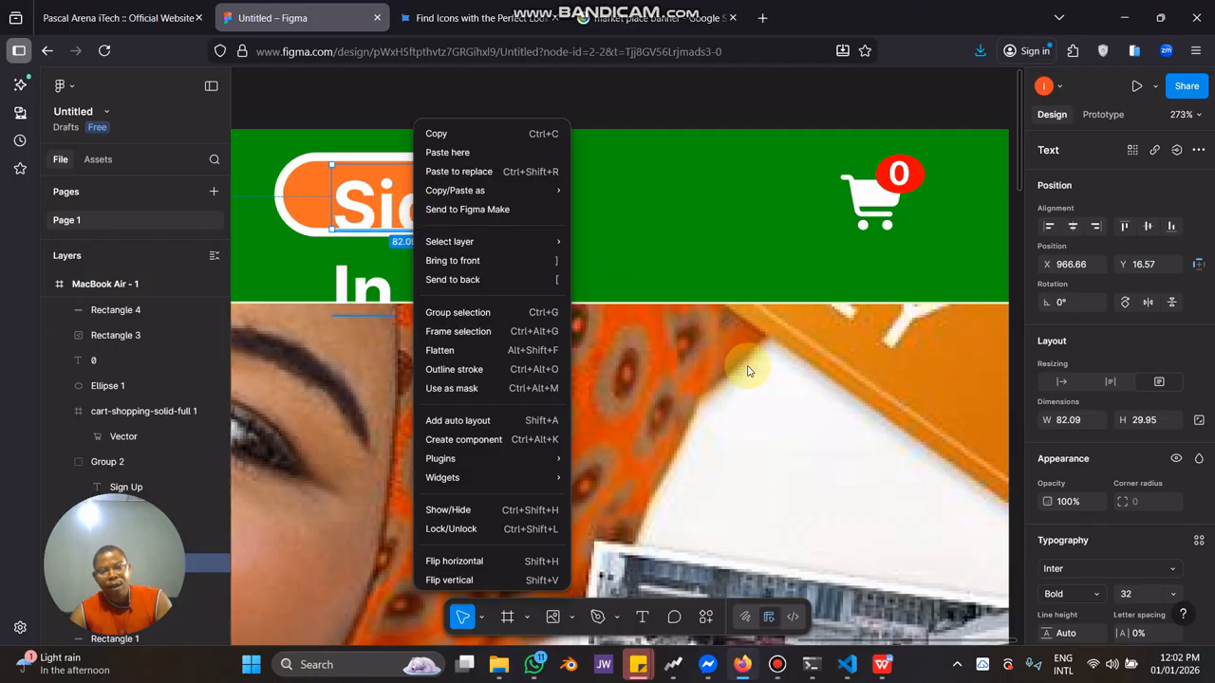
{"action": "left_click", "coordinate": [1175, 594]}
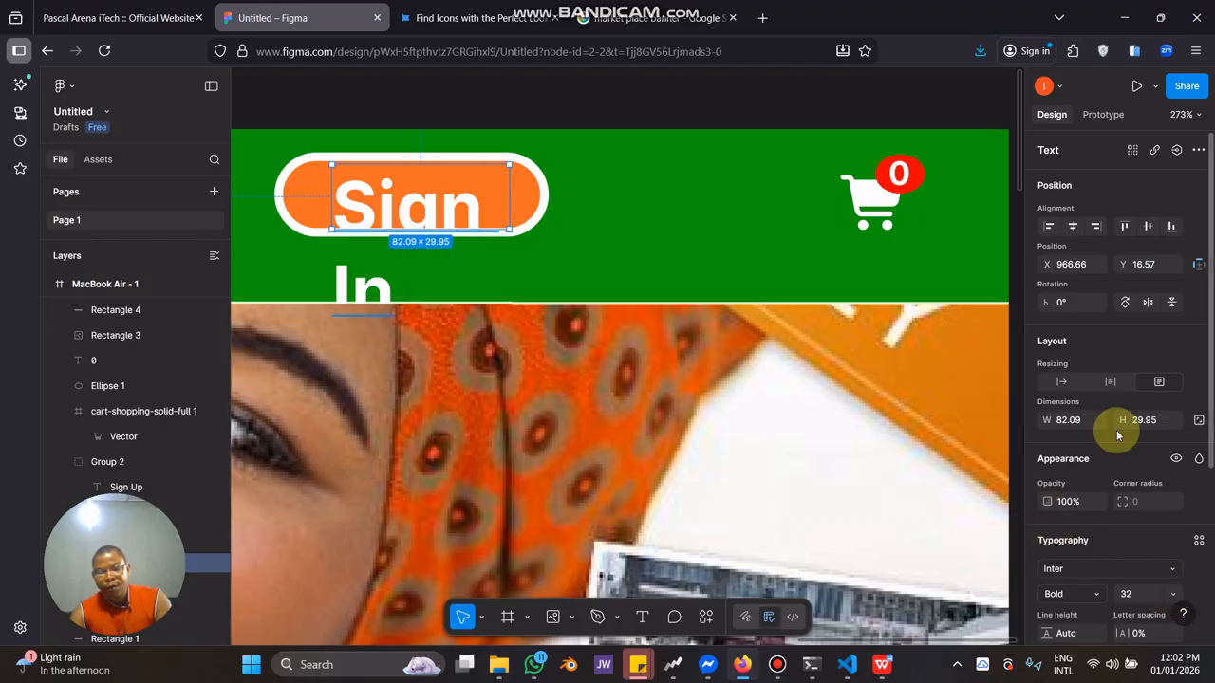
{"action": "left_click", "coordinate": [1174, 590]}
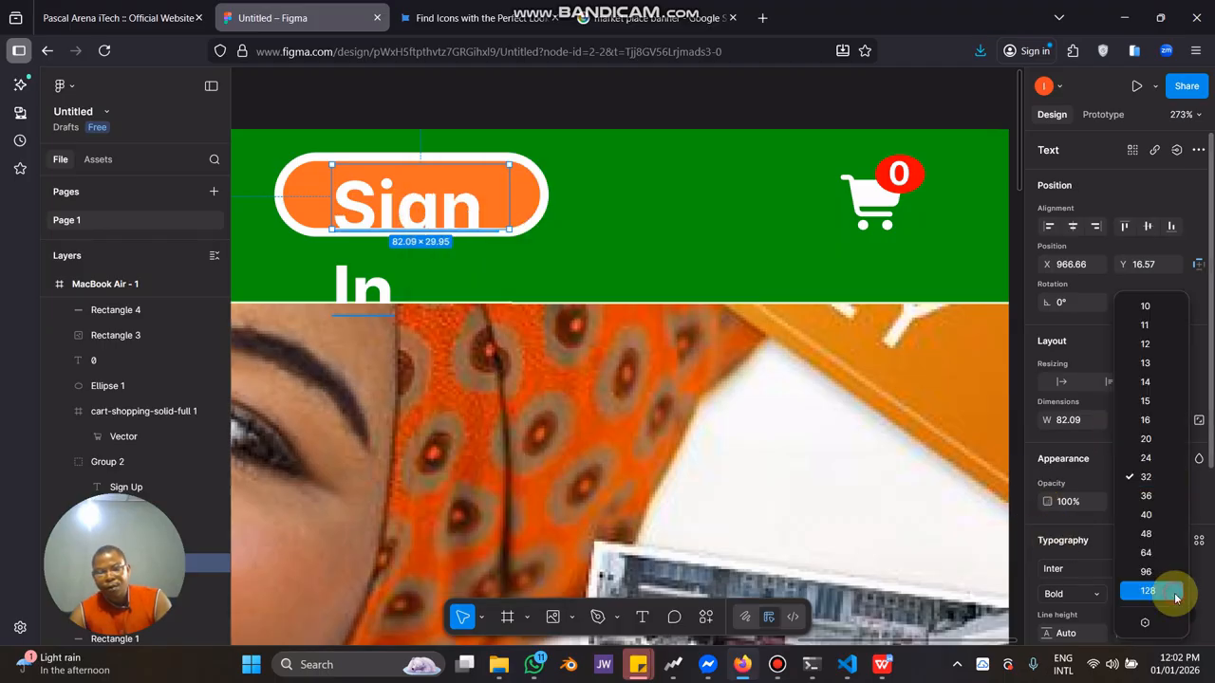
{"action": "left_click", "coordinate": [1144, 400]}
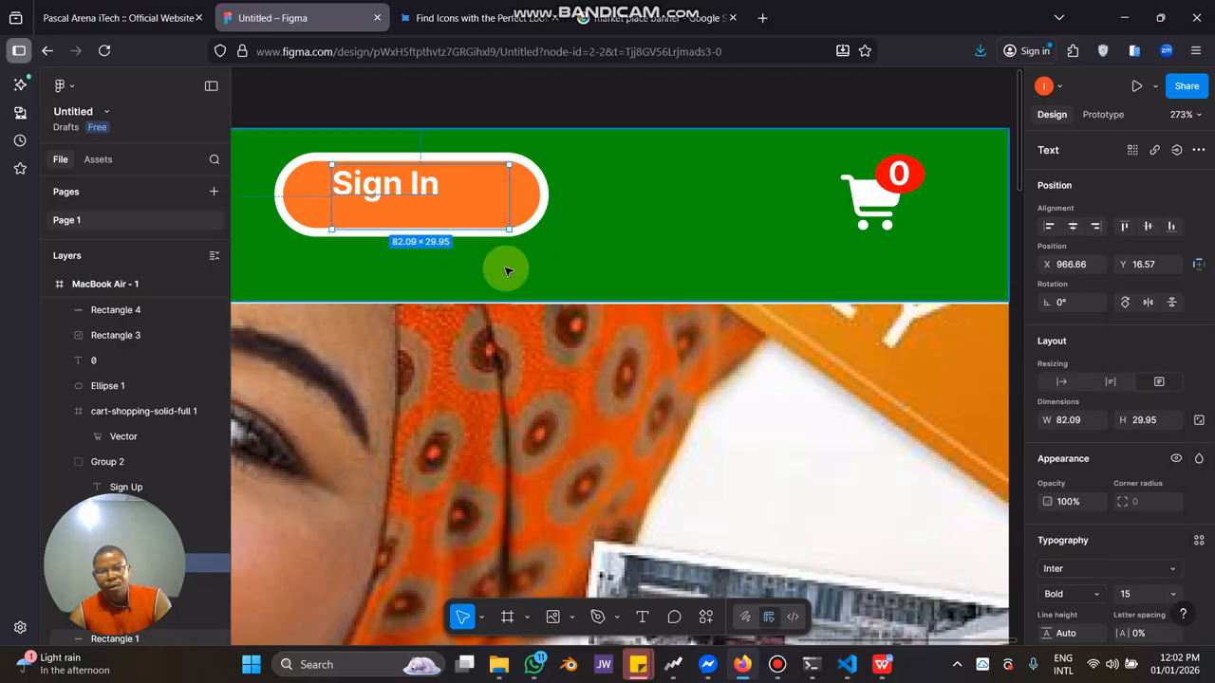
Shrink the orange Sign In rectangle to about 99 × 30 and move it with its label close to the cart icon.
{"action": "left_click", "coordinate": [532, 203]}
{"action": "right_click", "coordinate": [527, 204]}
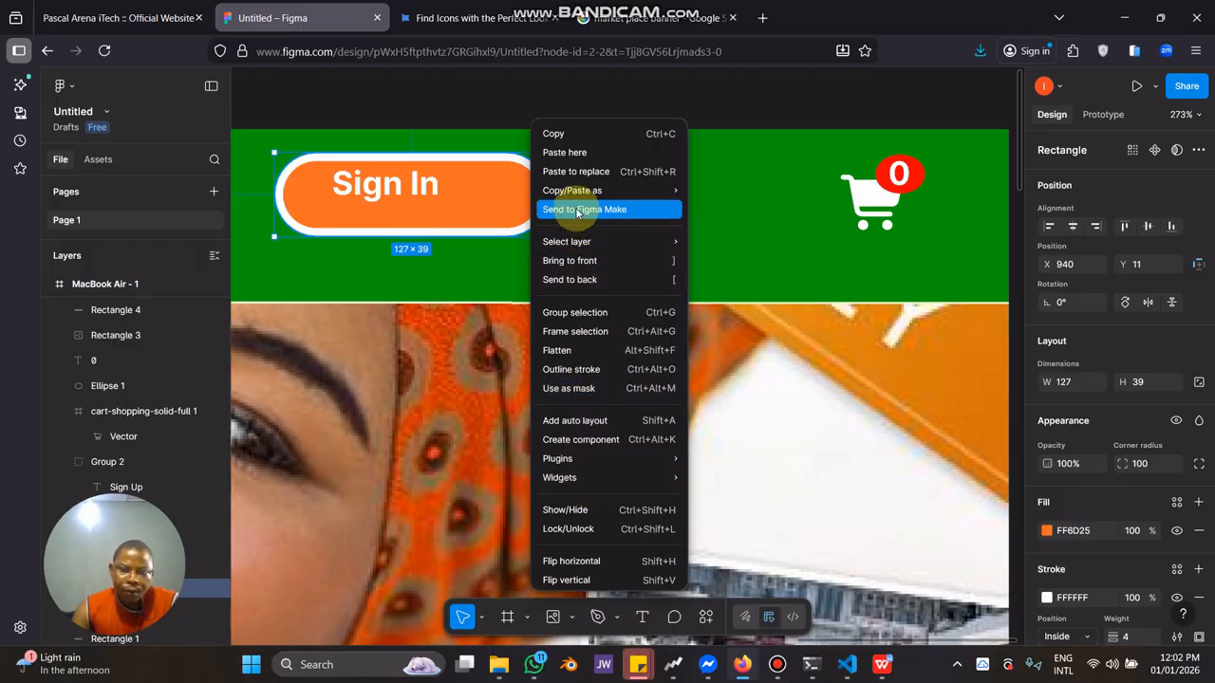
{"action": "left_click", "coordinate": [447, 203]}
{"action": "right_click", "coordinate": [447, 203]}
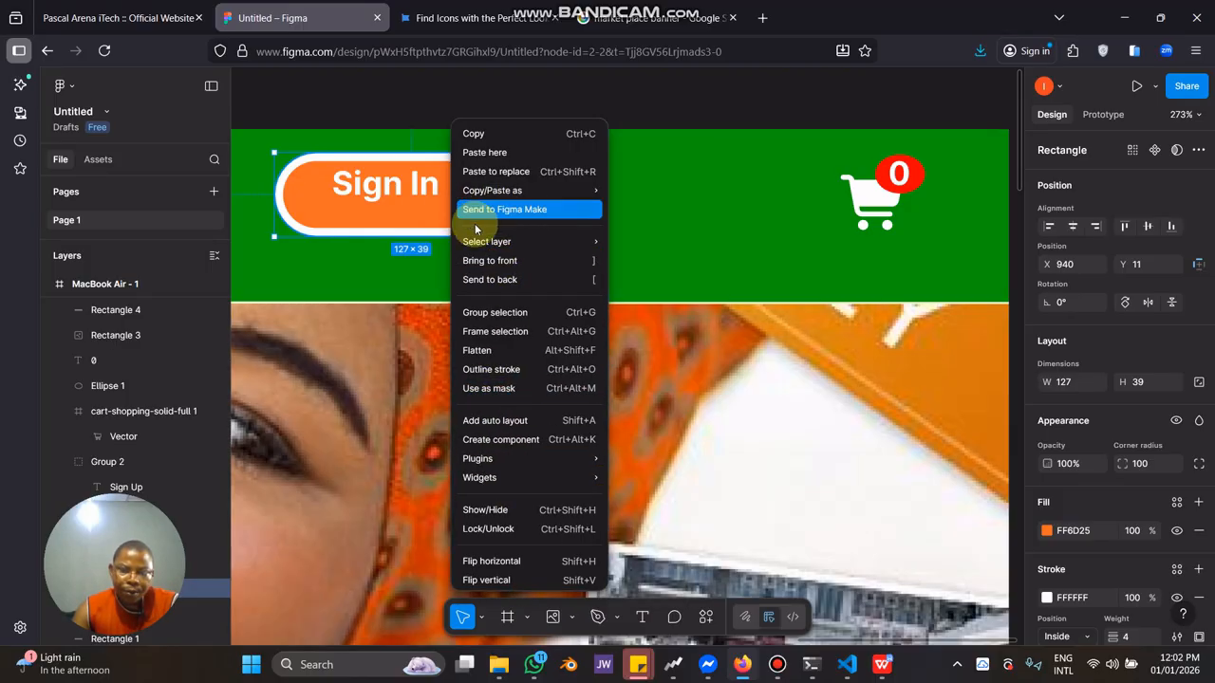
{"action": "left_click", "coordinate": [378, 190]}
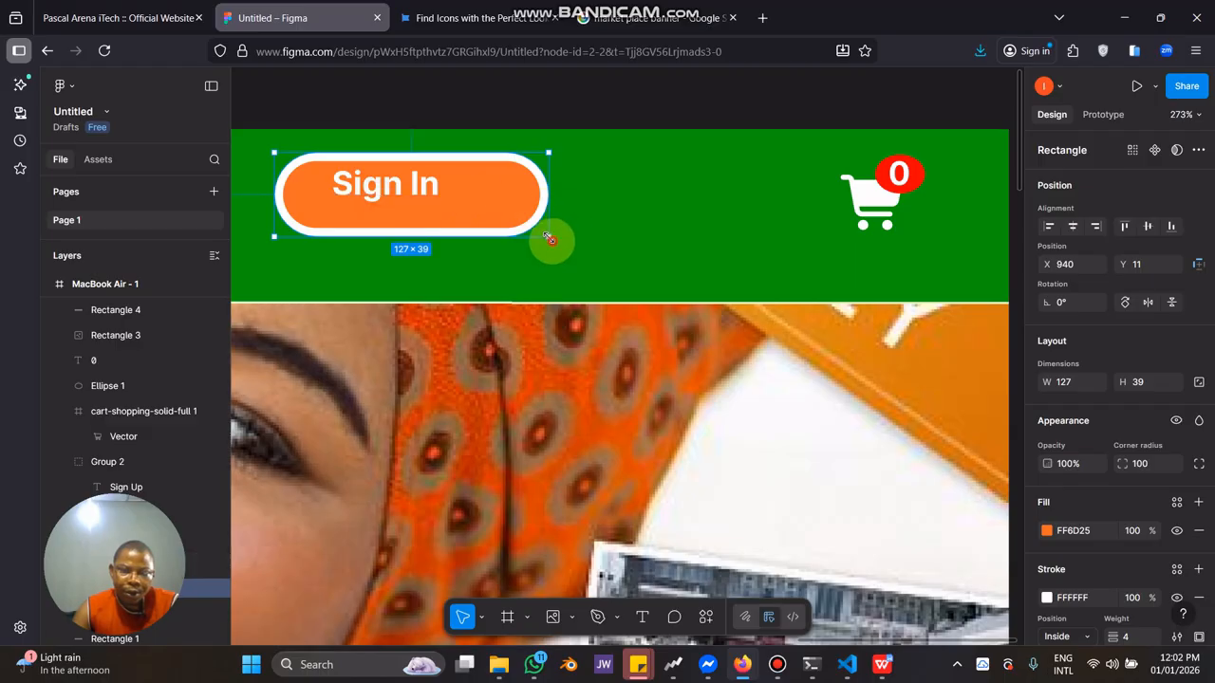
{"action": "left_click_drag", "start_coordinate": [549, 238], "coordinate": [485, 216]}
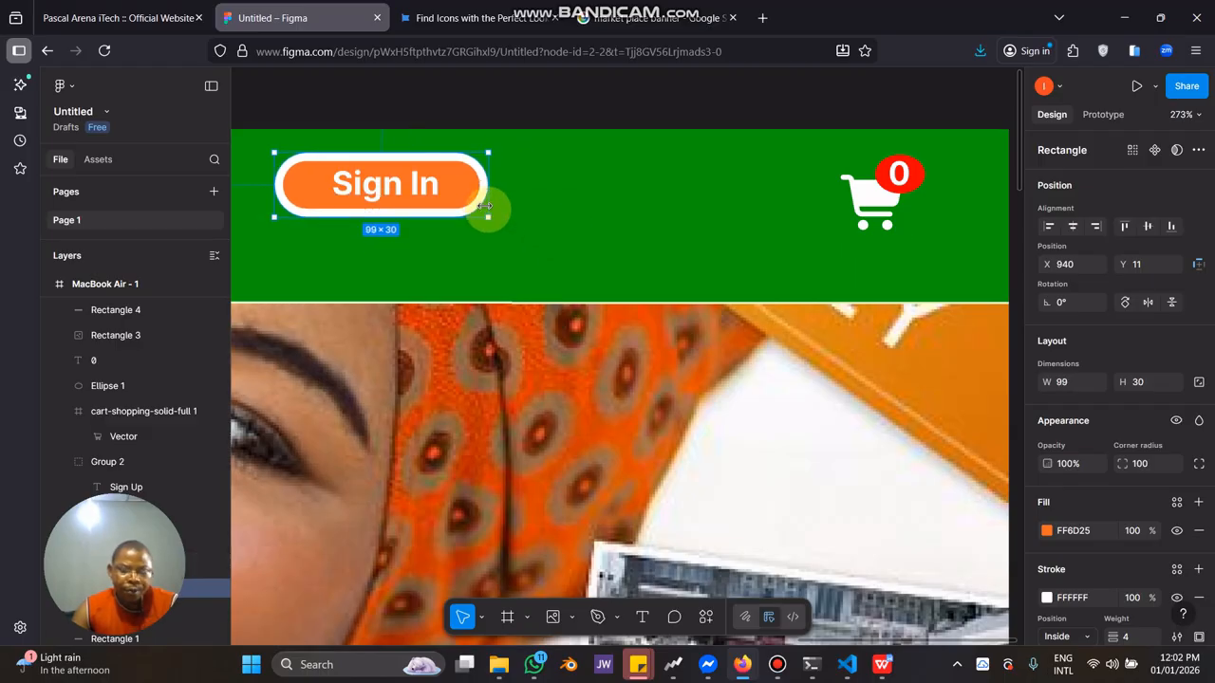
{"action": "left_click", "coordinate": [408, 185], "text": "shift"}
{"action": "left_click_drag", "start_coordinate": [458, 185], "coordinate": [723, 211]}
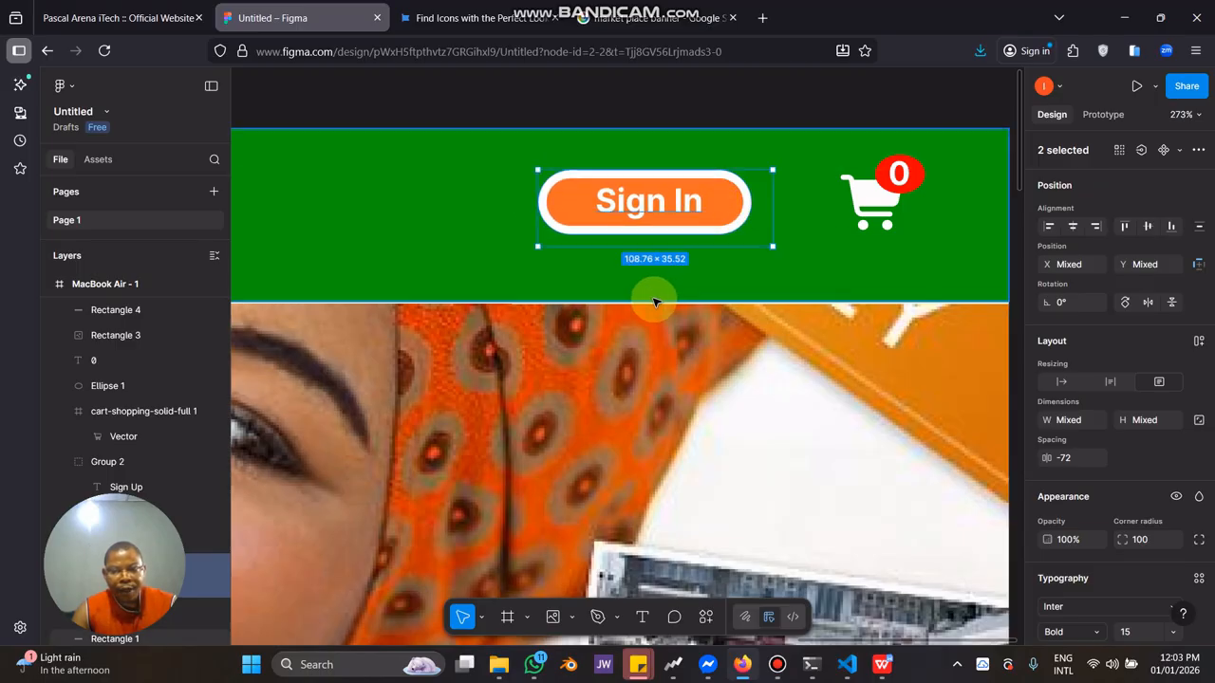
Shrink the Sign Up button group to about 119 × 28 and place it just left of the Sign In button.
{"action": "scroll", "coordinate": [589, 302], "scroll_direction": "down", "scroll_amount": 3}
{"action": "scroll", "coordinate": [599, 309], "scroll_direction": "down", "scroll_amount": 3}
{"action": "left_click_drag", "start_coordinate": [494, 298], "coordinate": [686, 269]}
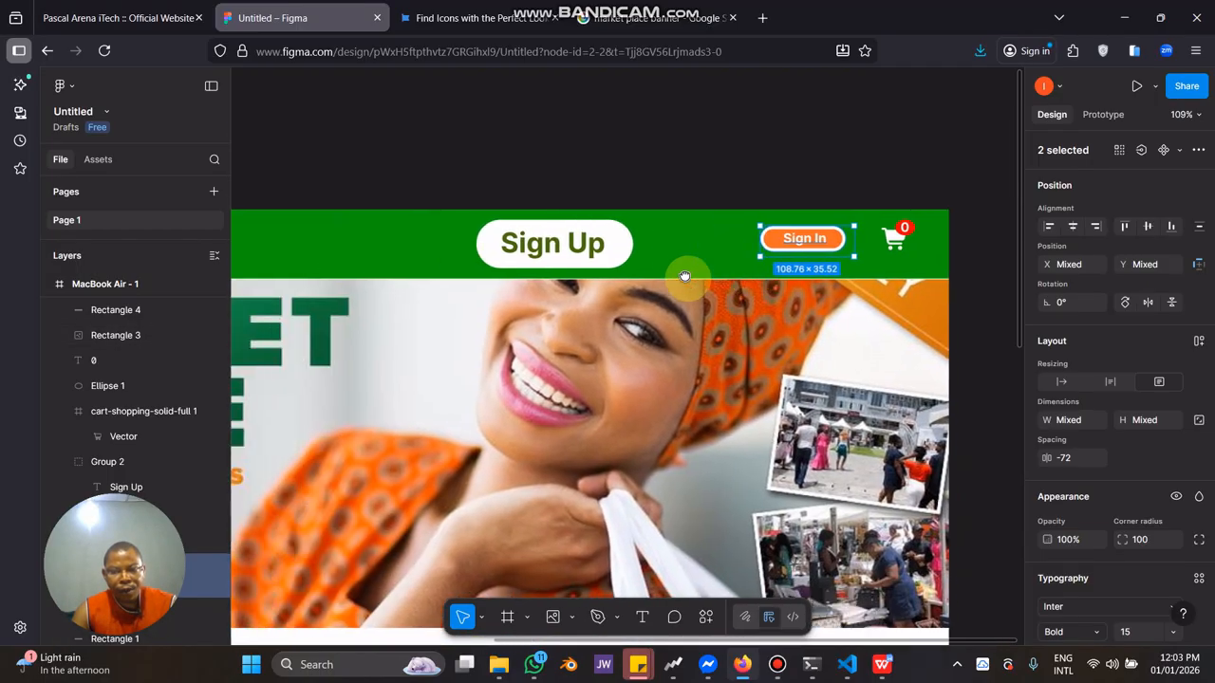
{"action": "left_click", "coordinate": [547, 245]}
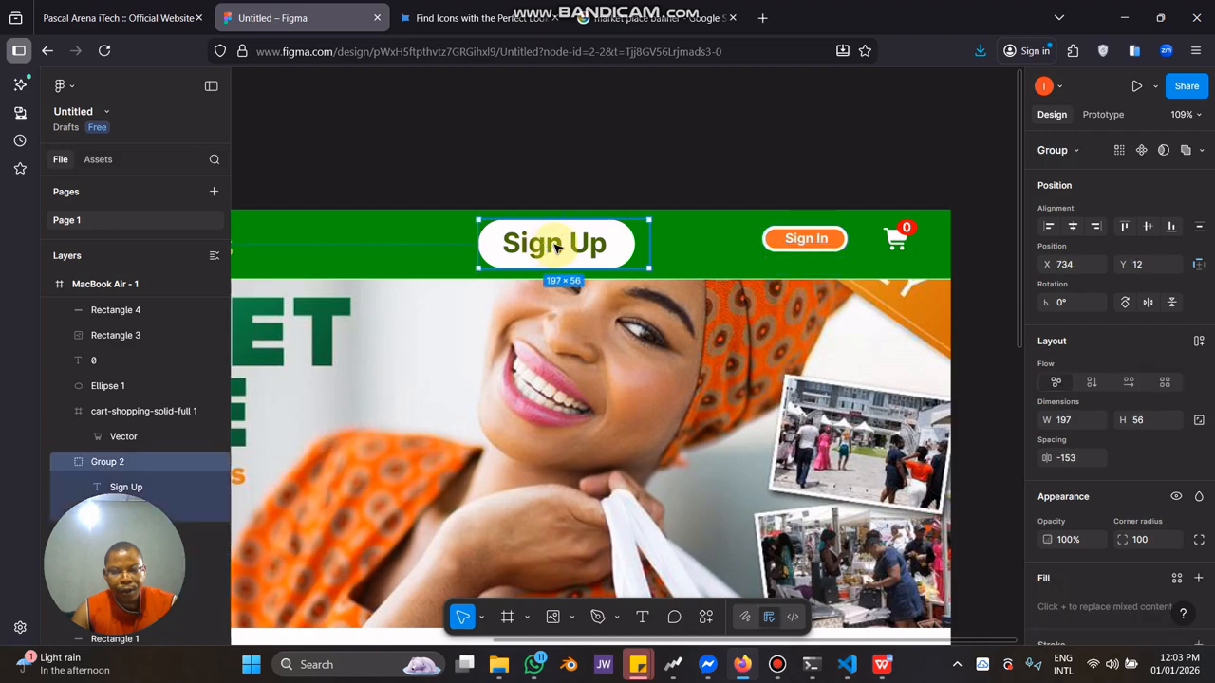
{"action": "scroll", "coordinate": [553, 244], "scroll_direction": "up", "scroll_amount": 2}
{"action": "scroll", "coordinate": [577, 318], "scroll_direction": "up", "scroll_amount": 3}
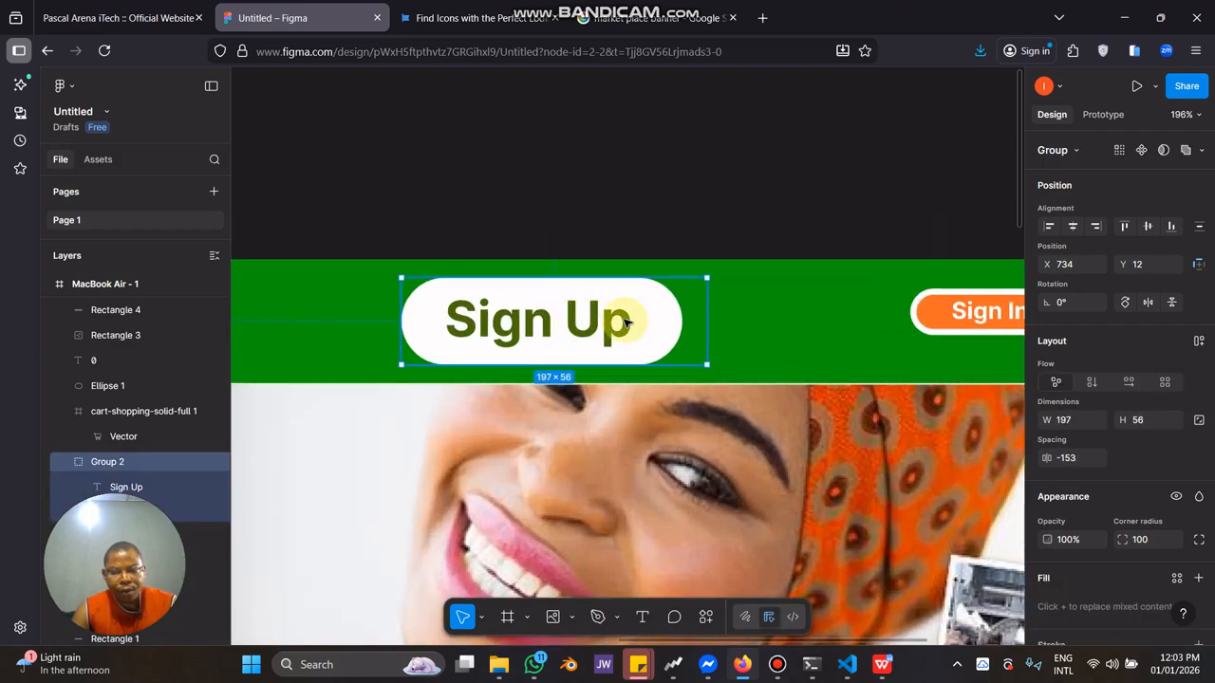
{"action": "left_click", "coordinate": [928, 323]}
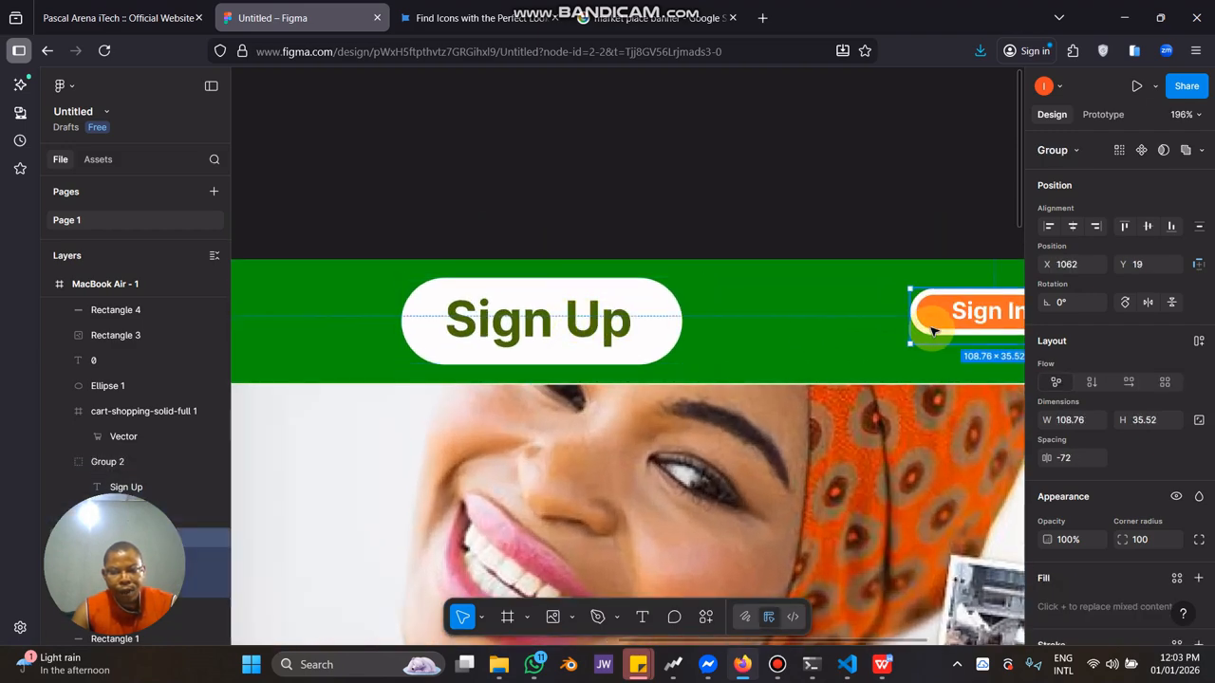
{"action": "left_click", "coordinate": [652, 334]}
{"action": "left_click_drag", "start_coordinate": [706, 364], "coordinate": [875, 312]}
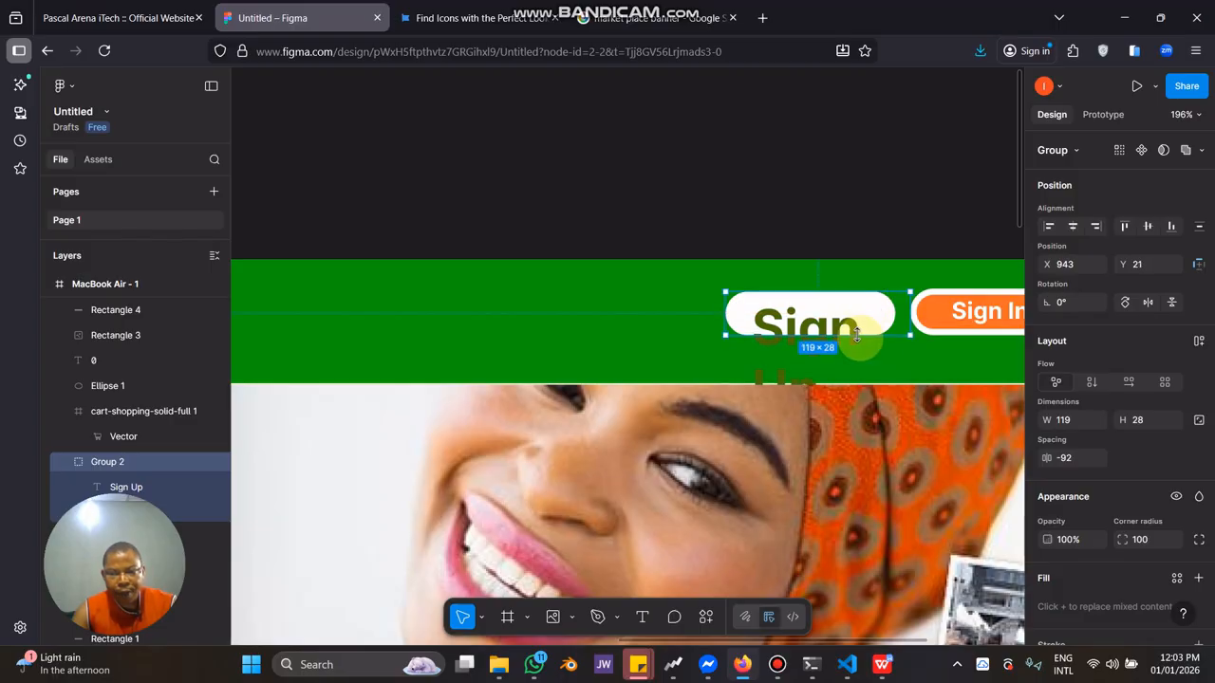
{"action": "left_click_drag", "start_coordinate": [866, 321], "coordinate": [832, 328]}
Ungroup the header's Sign In button into its text and orange rectangle.
{"action": "left_click", "coordinate": [988, 313]}
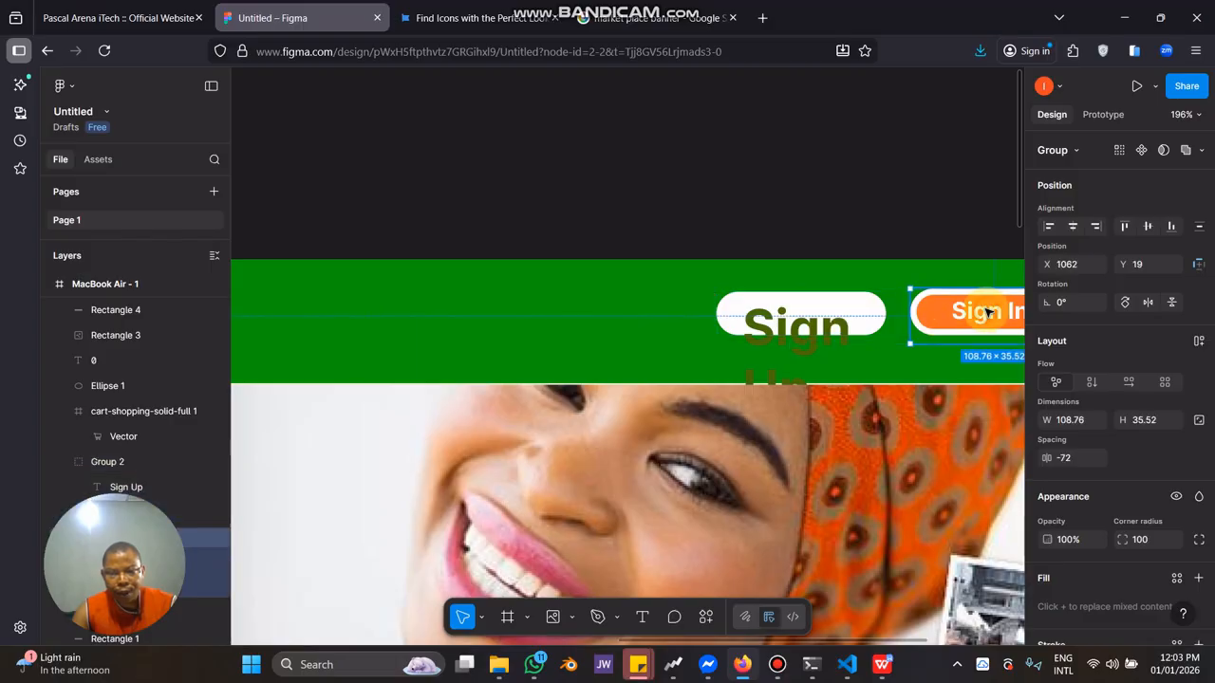
{"action": "right_click", "coordinate": [986, 318]}
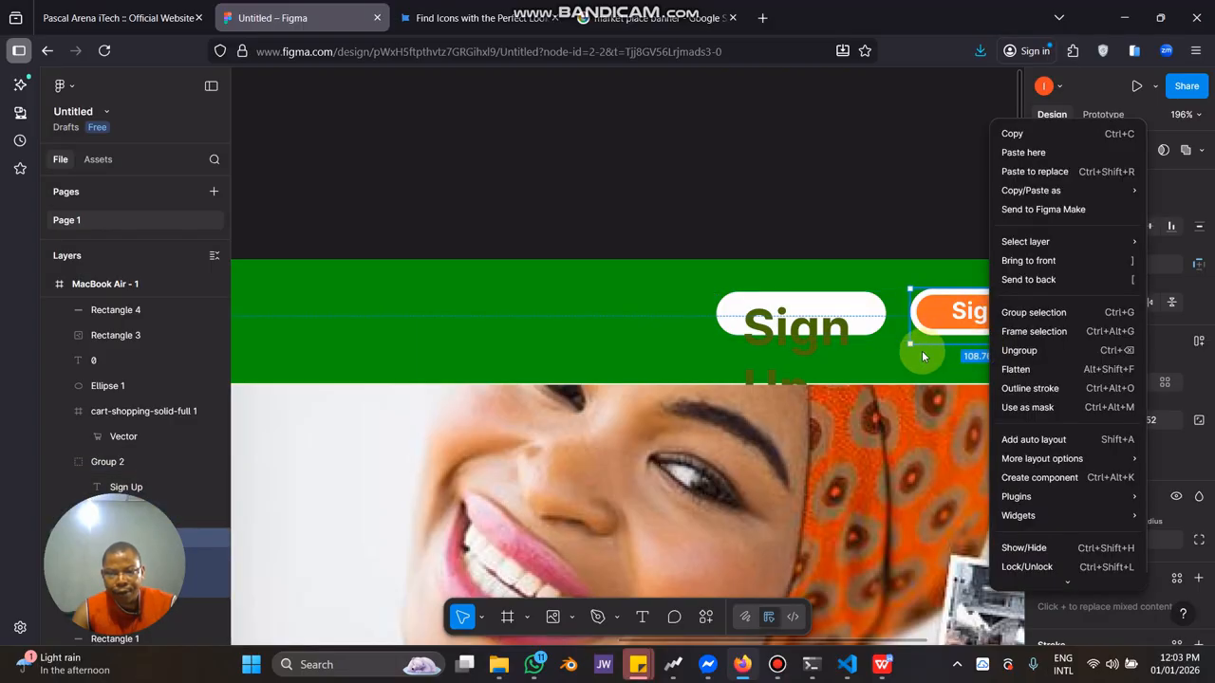
{"action": "left_click", "coordinate": [815, 352]}
{"action": "left_click_drag", "start_coordinate": [865, 352], "coordinate": [500, 358]}
{"action": "right_click", "coordinate": [670, 324]}
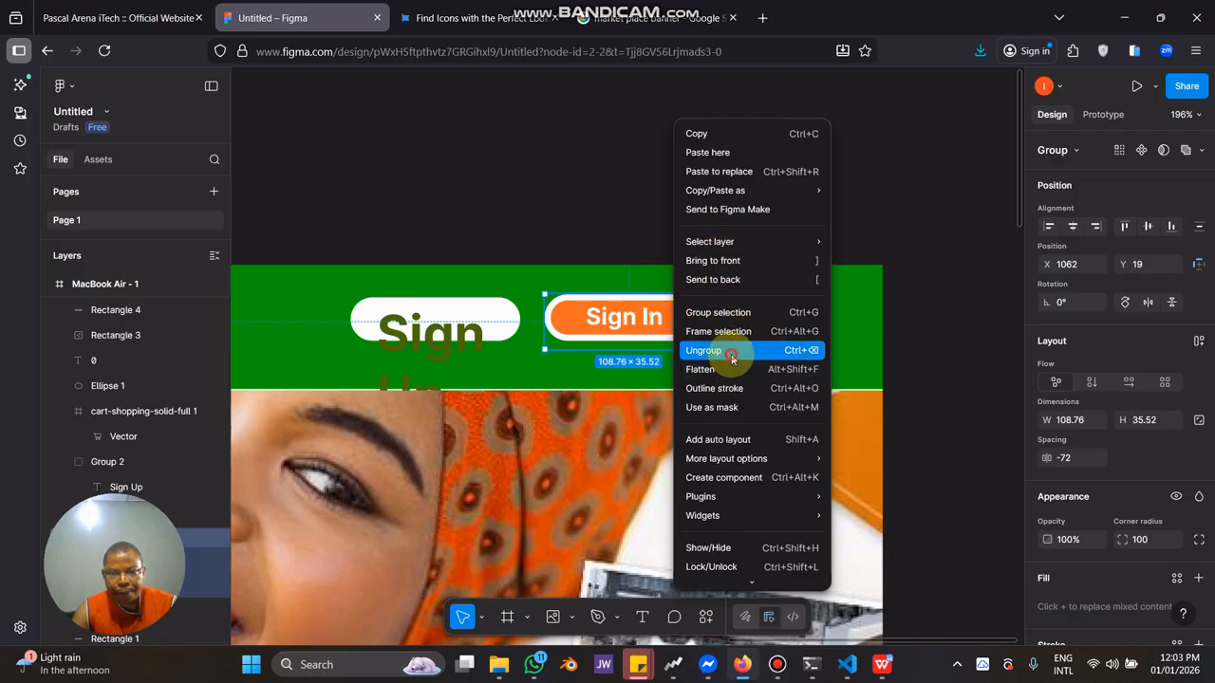
{"action": "left_click", "coordinate": [727, 350]}
{"action": "left_click", "coordinate": [616, 317]}
{"action": "left_click", "coordinate": [617, 320]}
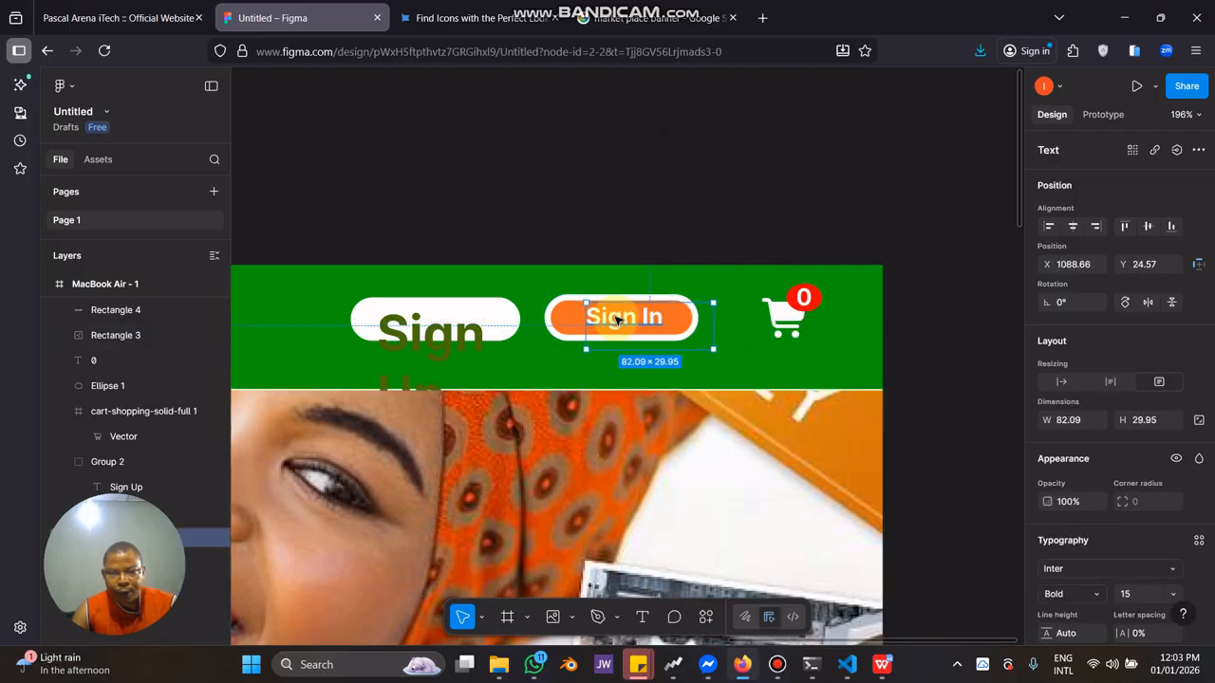
Ungroup the header's Sign Up button into its text and white rectangle.
{"action": "left_click", "coordinate": [465, 334]}
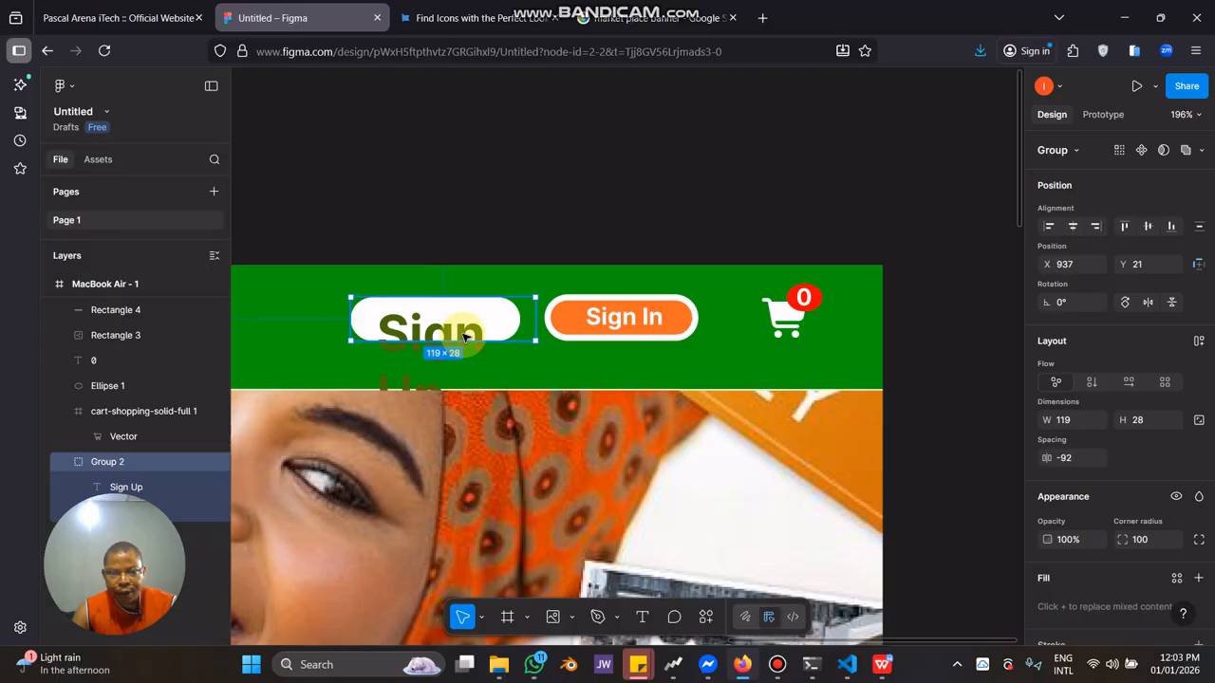
{"action": "left_click", "coordinate": [457, 369]}
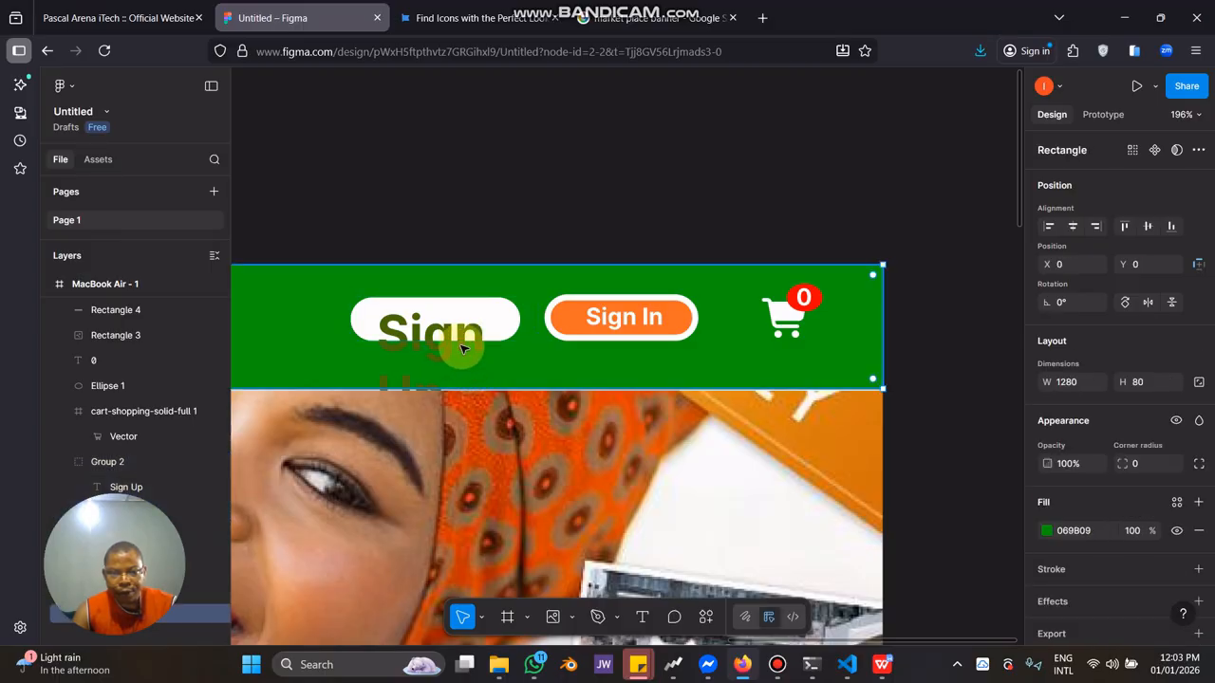
{"action": "right_click", "coordinate": [463, 349]}
{"action": "left_click", "coordinate": [461, 346]}
{"action": "right_click", "coordinate": [461, 345]}
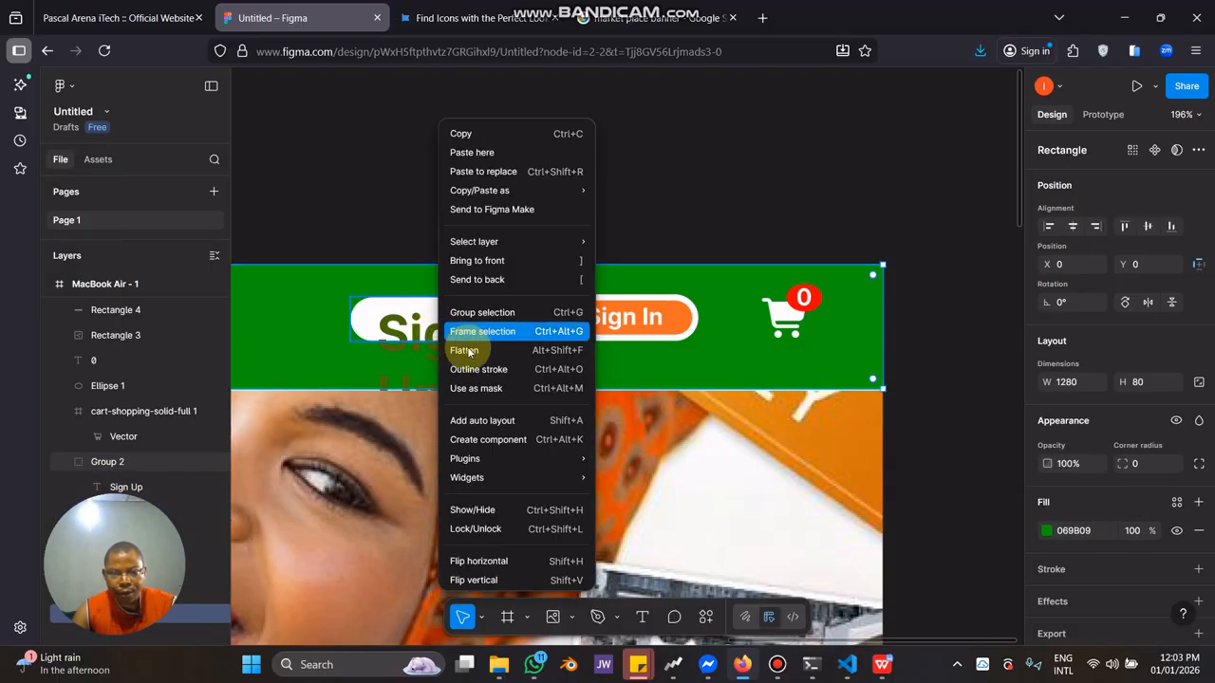
{"action": "left_click", "coordinate": [406, 353]}
{"action": "left_click", "coordinate": [396, 312]}
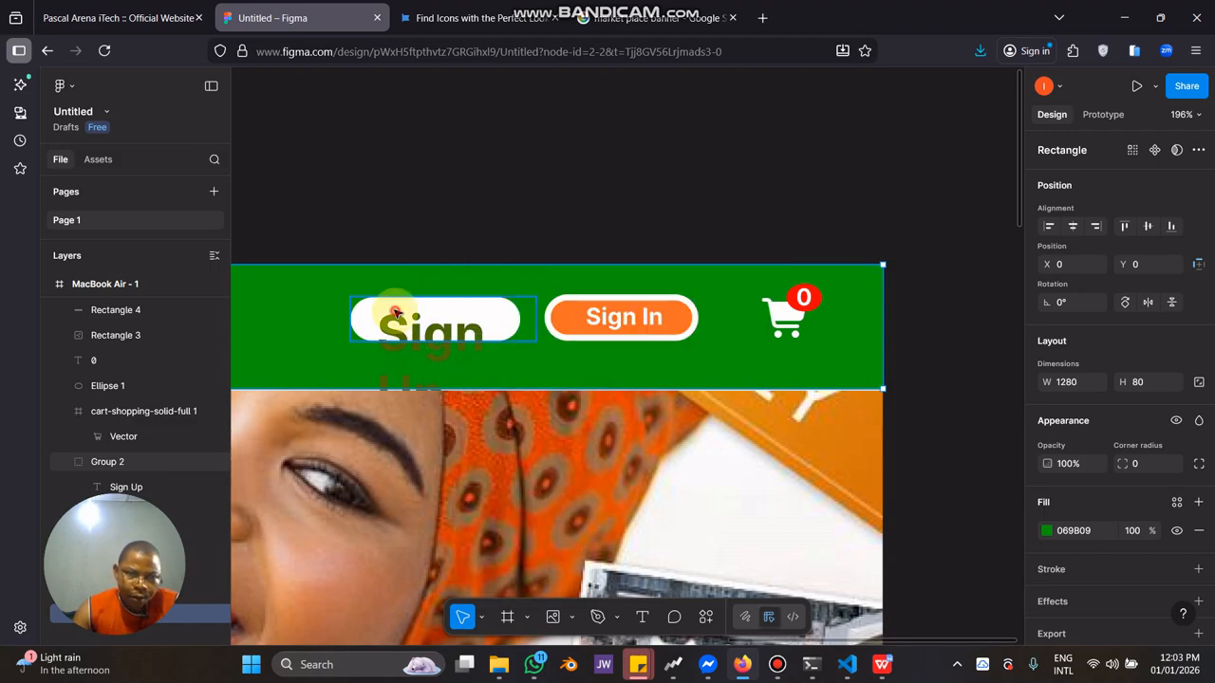
{"action": "right_click", "coordinate": [401, 316]}
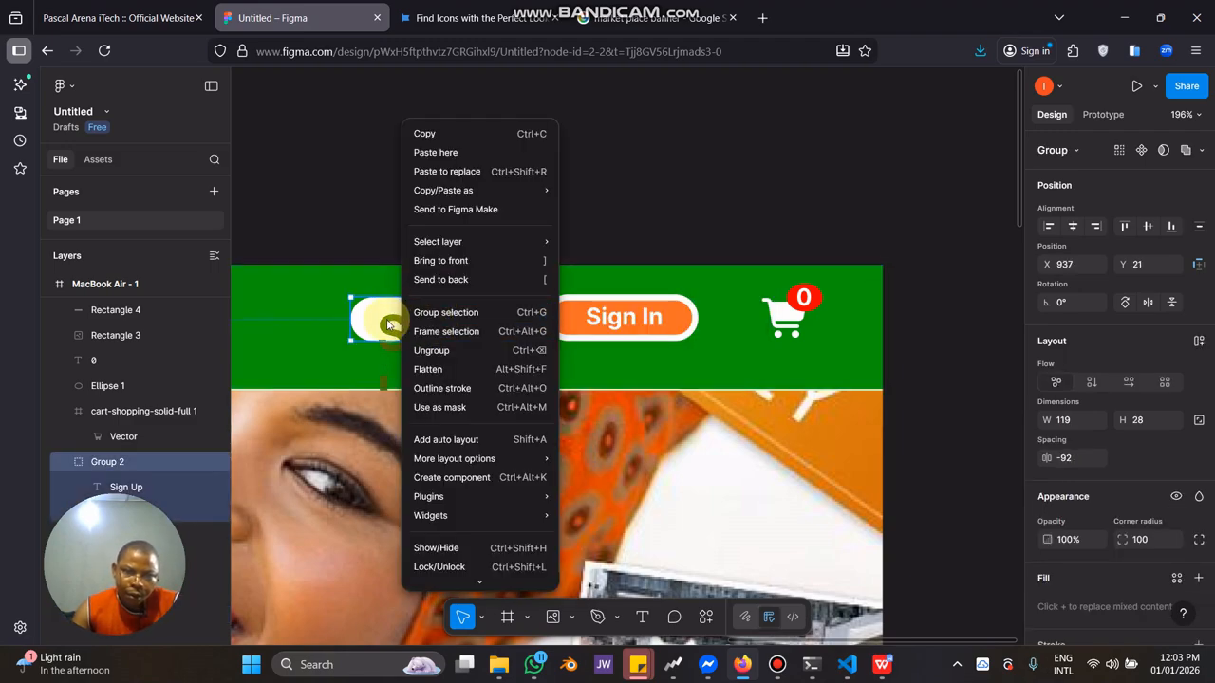
{"action": "left_click", "coordinate": [432, 351]}
Set the "Sign Up" text's font size to 15 and centre the text on its white rectangle.
{"action": "left_click", "coordinate": [394, 339]}
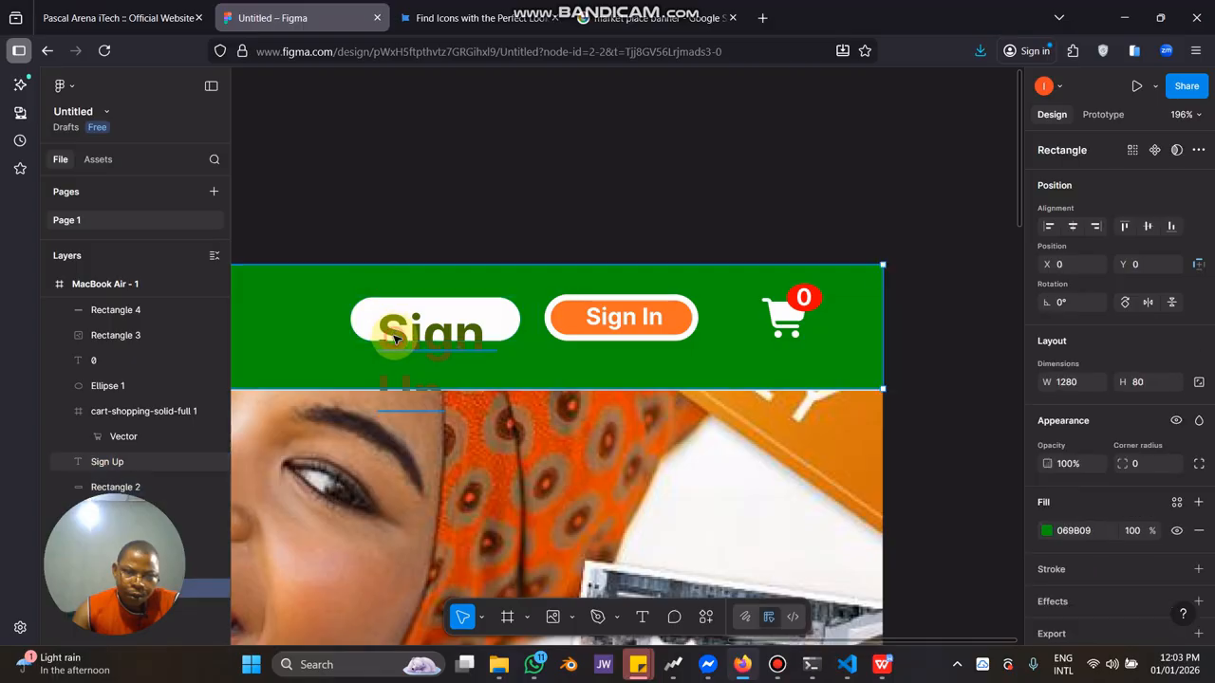
{"action": "left_click", "coordinate": [394, 339]}
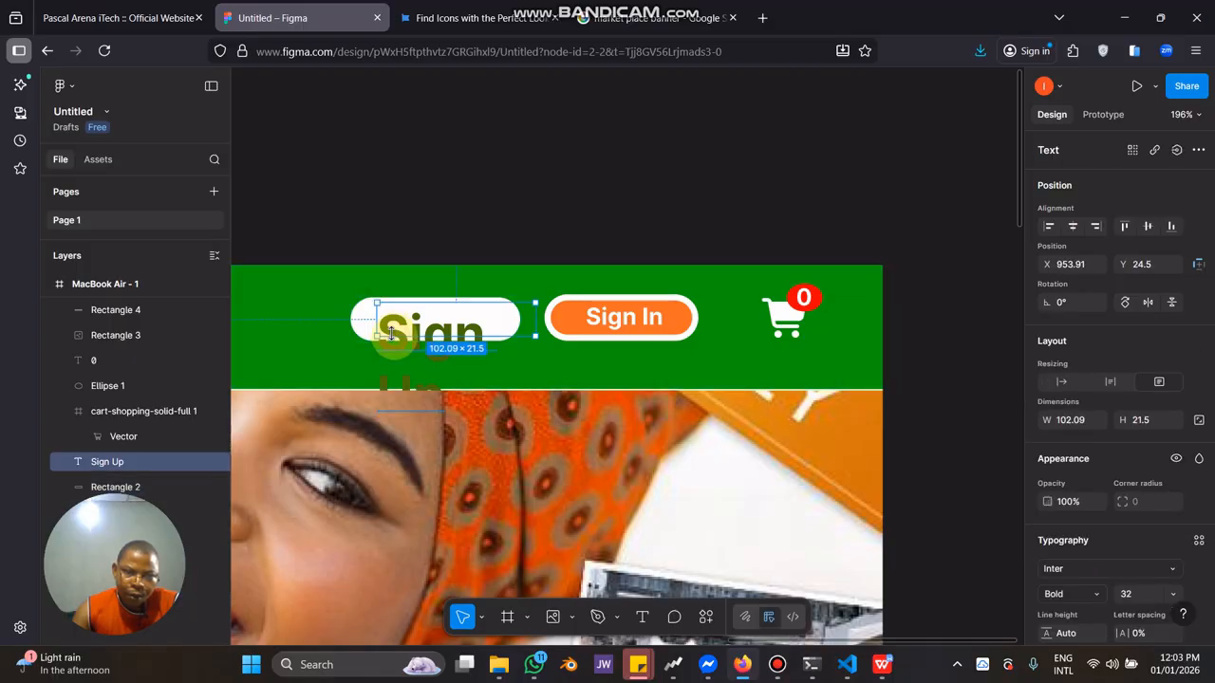
{"action": "left_click", "coordinate": [1172, 596]}
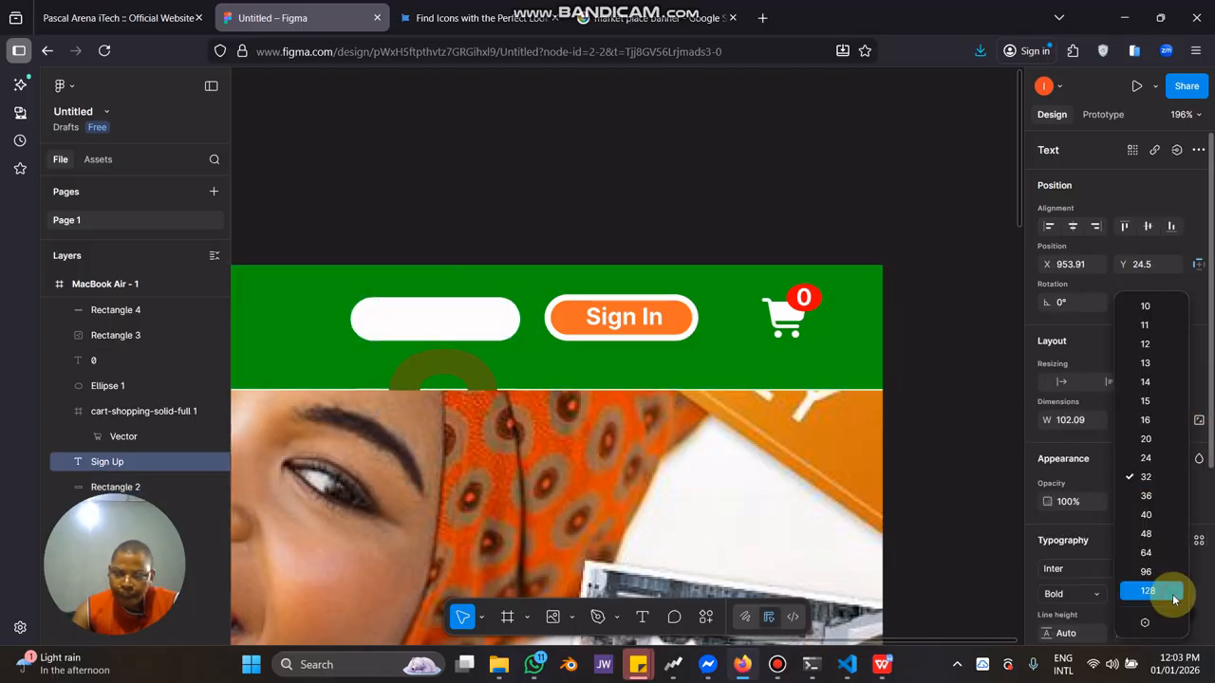
{"action": "left_click", "coordinate": [1145, 403]}
{"action": "left_click_drag", "start_coordinate": [437, 317], "coordinate": [450, 326]}
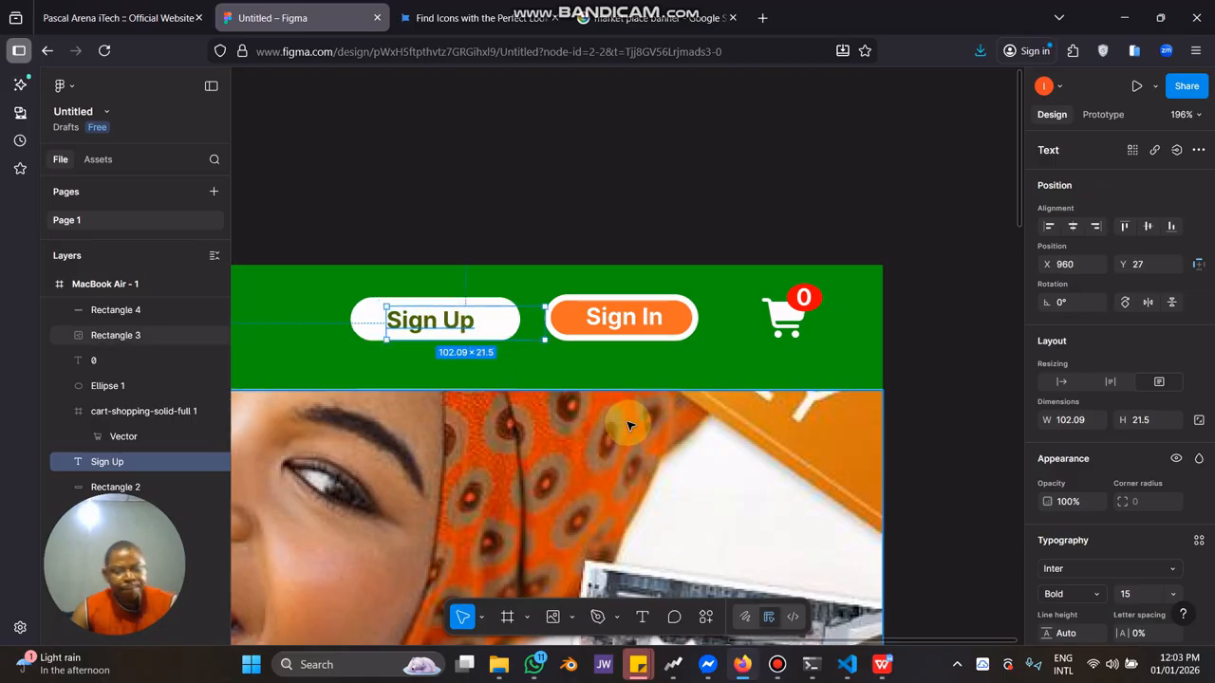
Group the Sign Up button, Sign In button and cart with its badge without the green bar, and move the group to about X 932, Y 19.
{"action": "scroll", "coordinate": [660, 416], "scroll_direction": "down", "scroll_amount": 3}
{"action": "scroll", "coordinate": [662, 418], "scroll_direction": "down", "scroll_amount": 3}
{"action": "left_click_drag", "start_coordinate": [494, 424], "coordinate": [546, 302]}
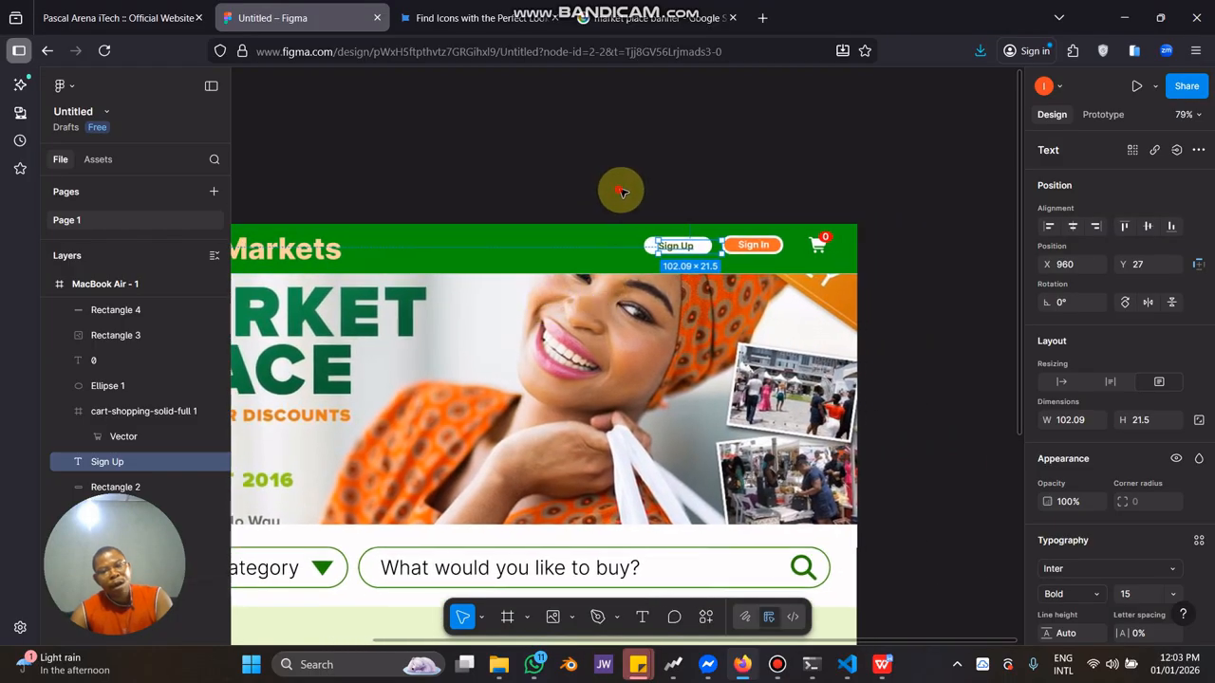
{"action": "left_click_drag", "start_coordinate": [620, 190], "coordinate": [836, 255]}
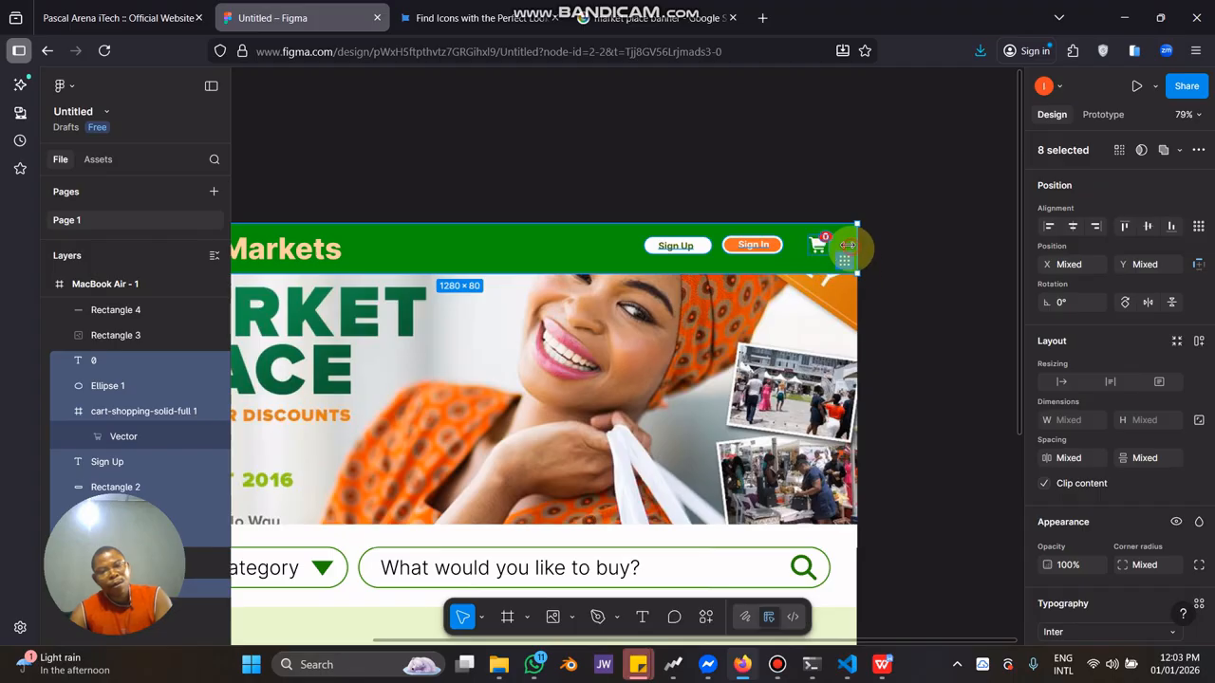
{"action": "left_click", "coordinate": [561, 257], "text": "shift"}
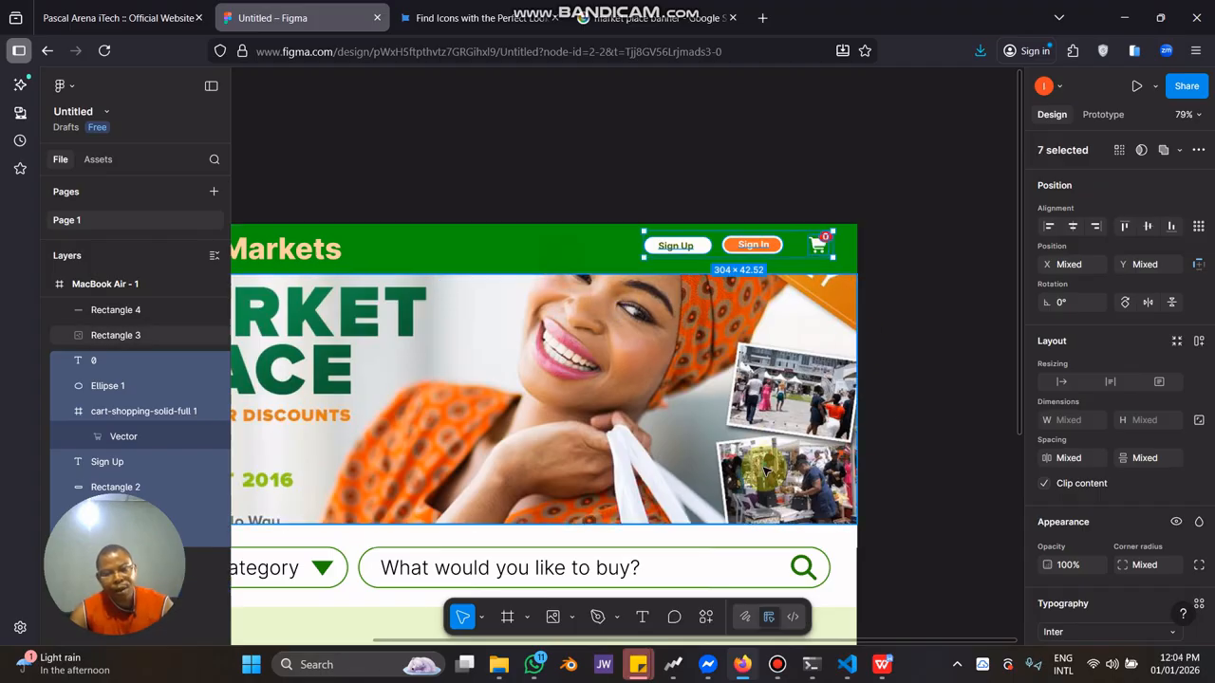
{"action": "key", "text": "ctrl+g"}
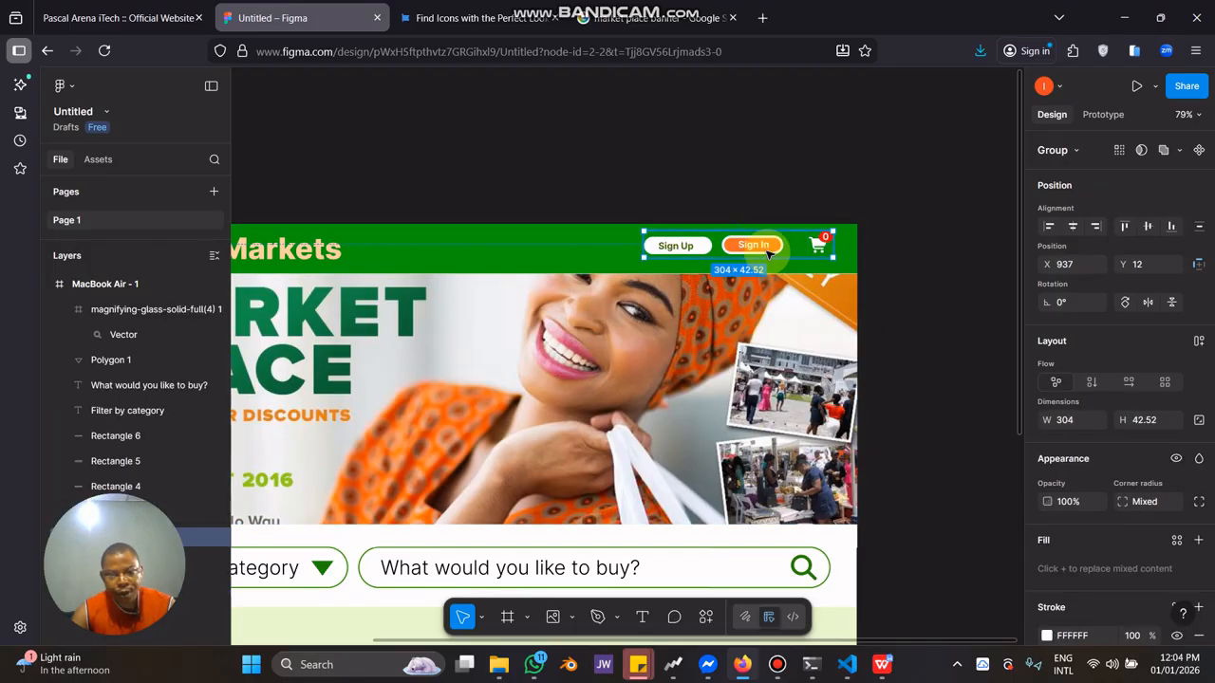
{"action": "left_click_drag", "start_coordinate": [762, 253], "coordinate": [760, 259]}
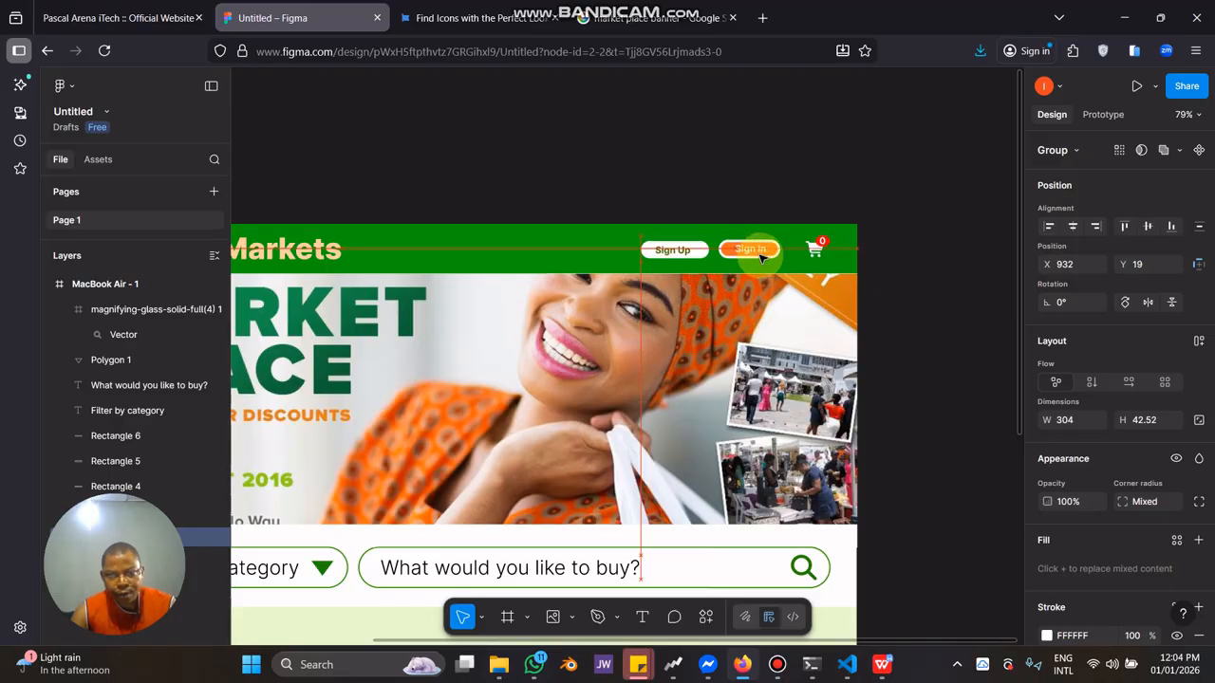
{"action": "left_click", "coordinate": [934, 289]}
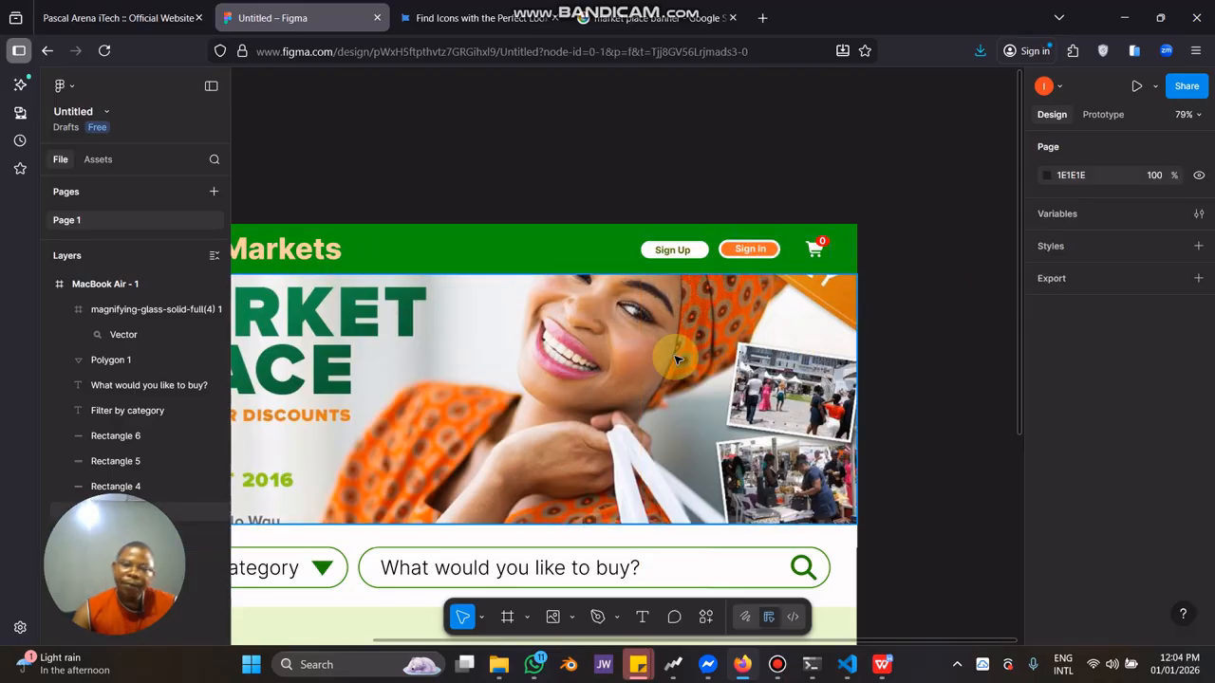
{"action": "scroll", "coordinate": [664, 317], "scroll_direction": "down", "scroll_amount": 1}
{"action": "left_click_drag", "start_coordinate": [593, 345], "coordinate": [717, 327]}
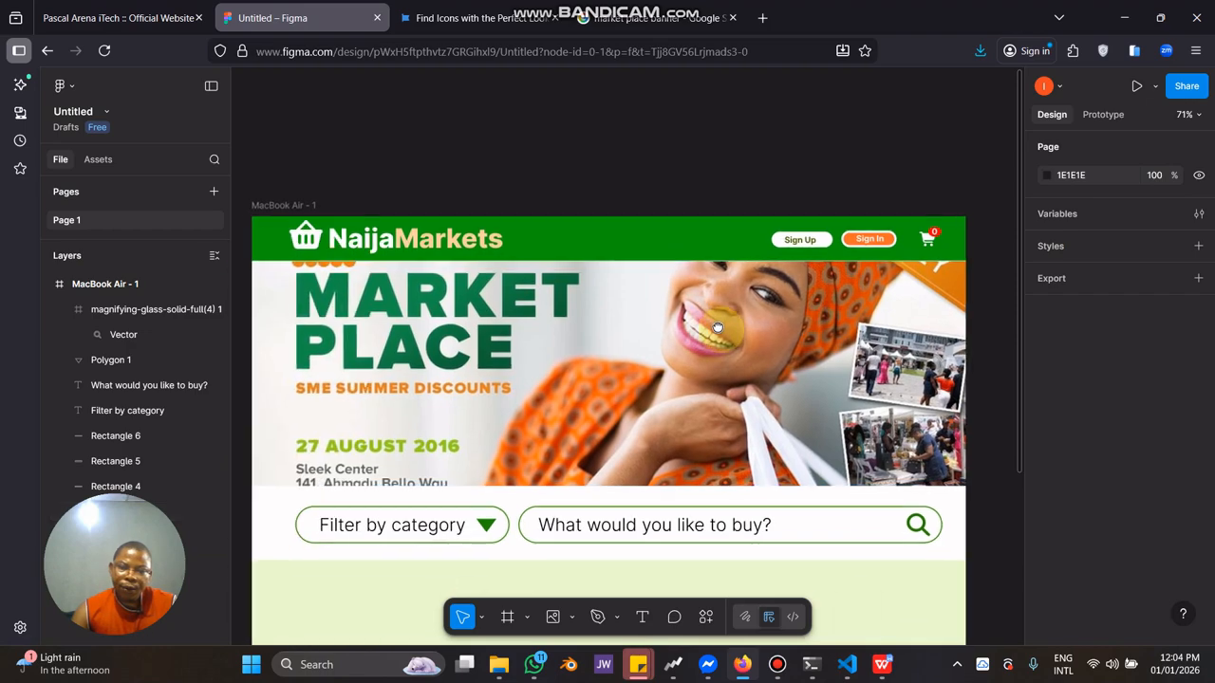
{"action": "scroll", "coordinate": [702, 333], "scroll_direction": "right", "scroll_amount": 2}
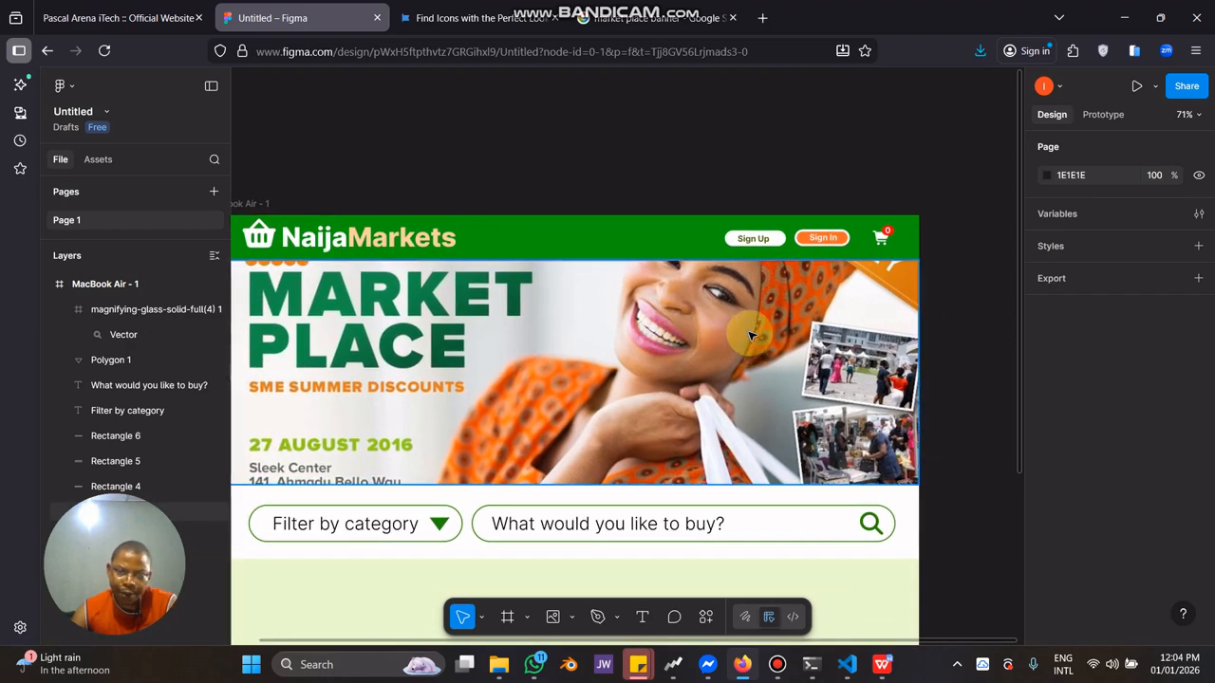
Switch to the Font Awesome site, close the magnifying-glass details and search the free icons for "phone".
{"action": "mouse_move", "coordinate": [645, 12]}
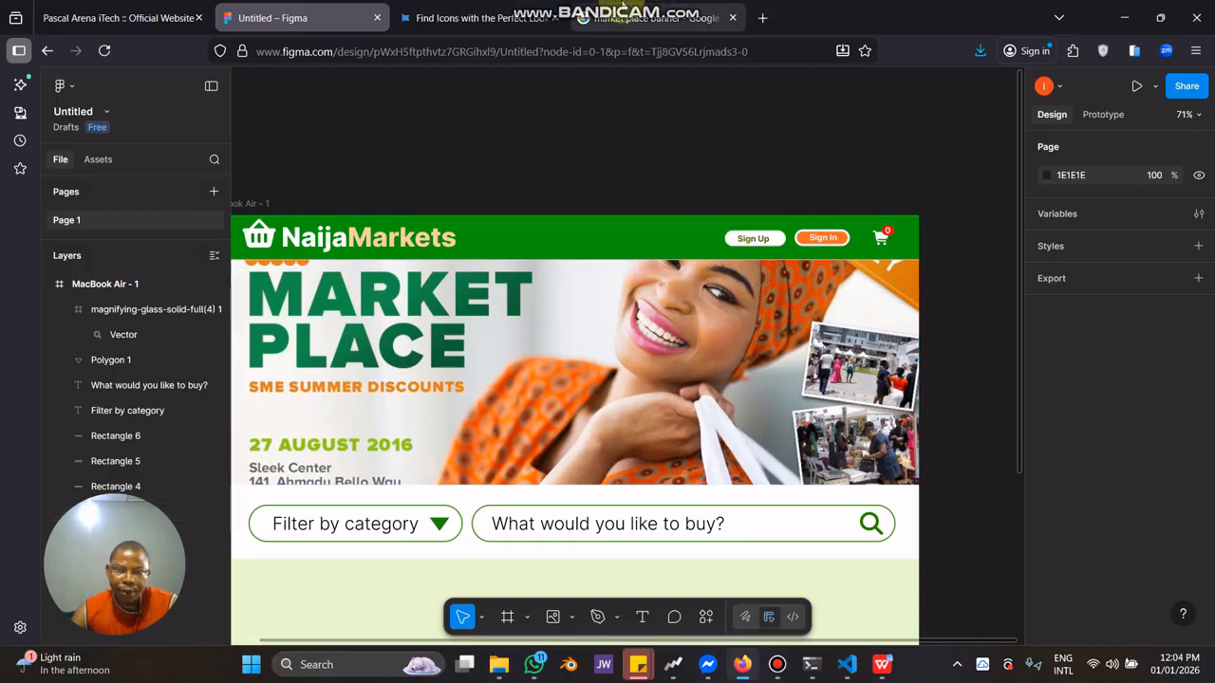
{"action": "left_click", "coordinate": [655, 17]}
{"action": "left_click", "coordinate": [479, 17]}
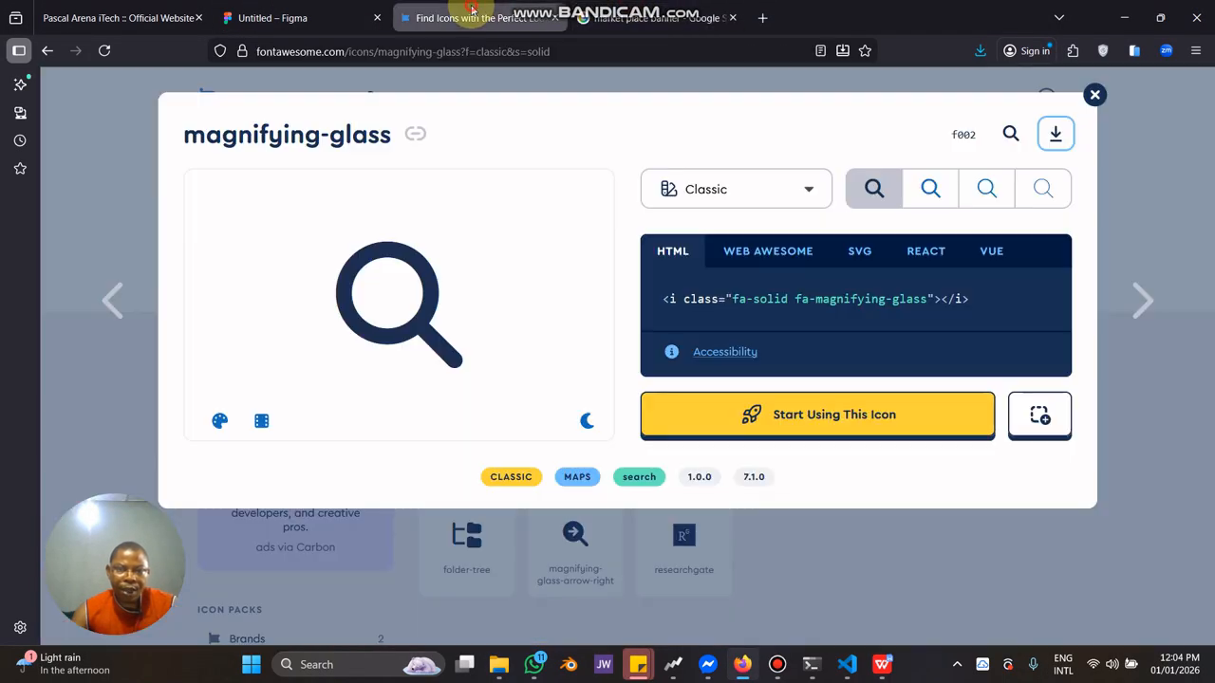
{"action": "left_click", "coordinate": [642, 83]}
{"action": "left_click", "coordinate": [641, 179]}
{"action": "double_click", "coordinate": [641, 178]}
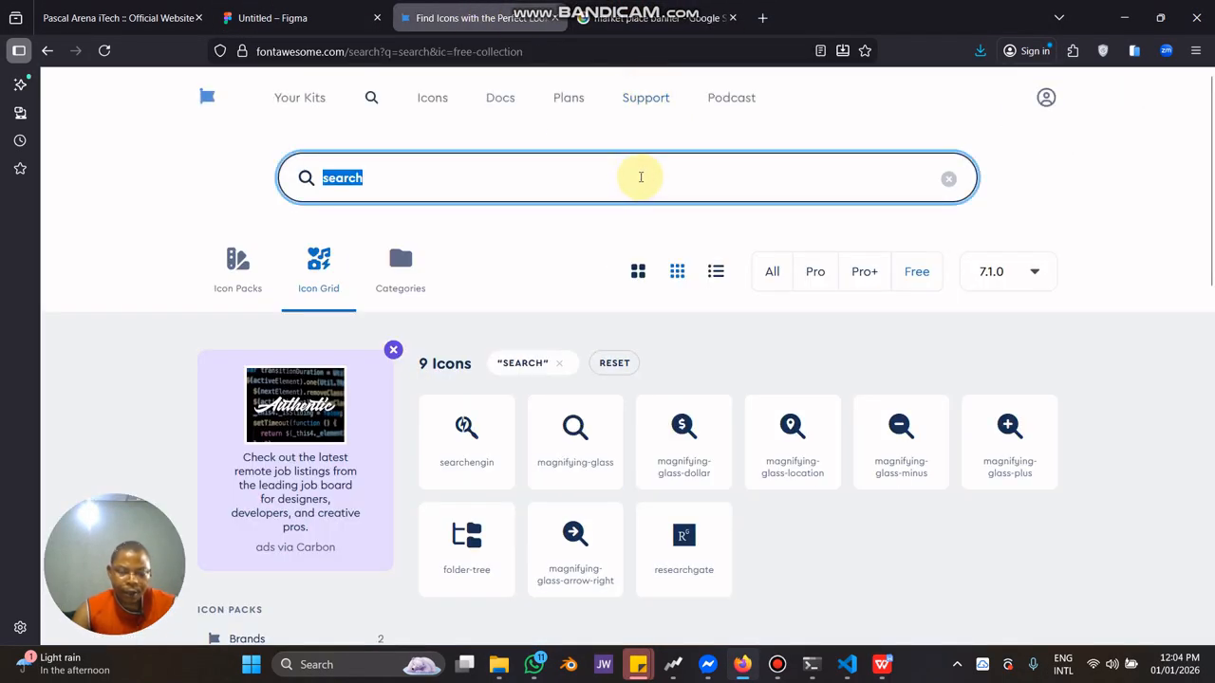
{"action": "type", "text": "phone"}
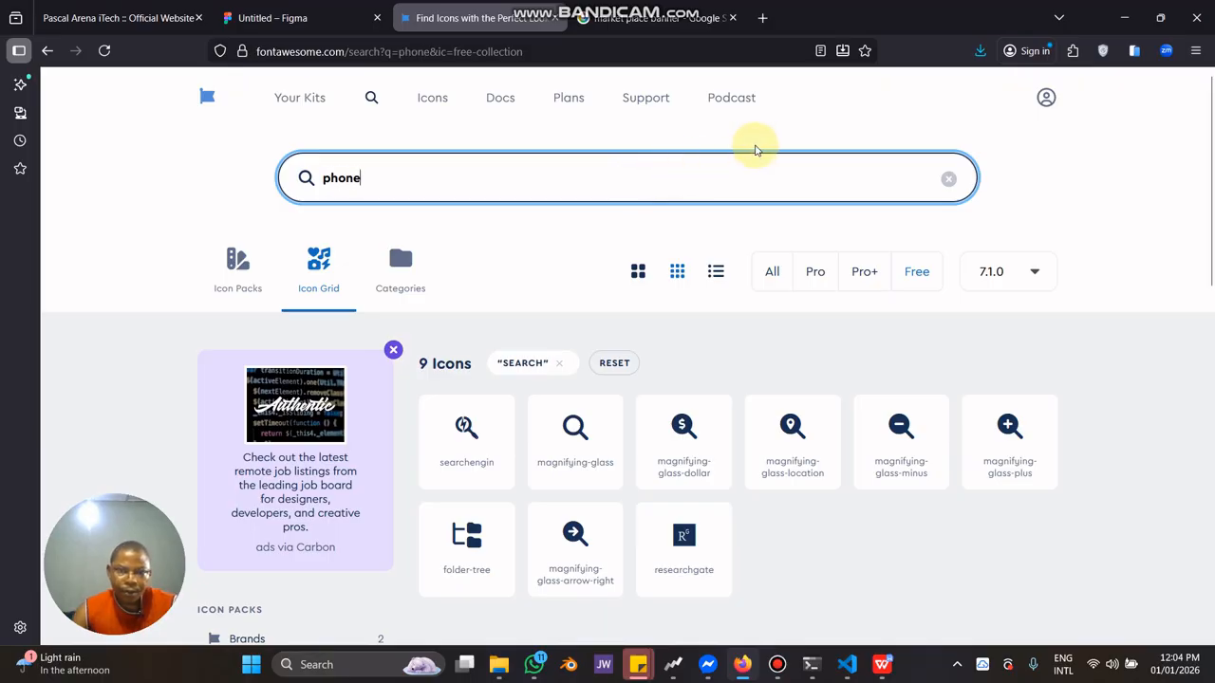
Search the free icons for "support" and download the regular-style circle-question icon.
{"action": "left_click", "coordinate": [497, 189]}
{"action": "double_click", "coordinate": [496, 189]}
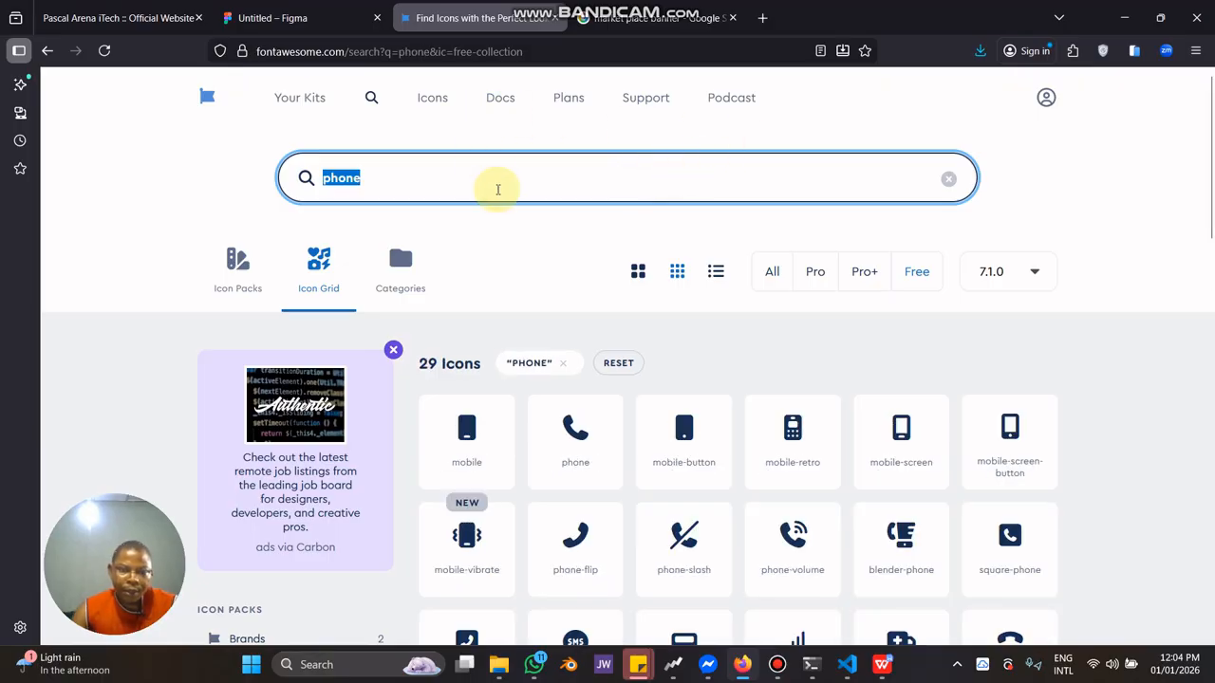
{"action": "type", "text": "support"}
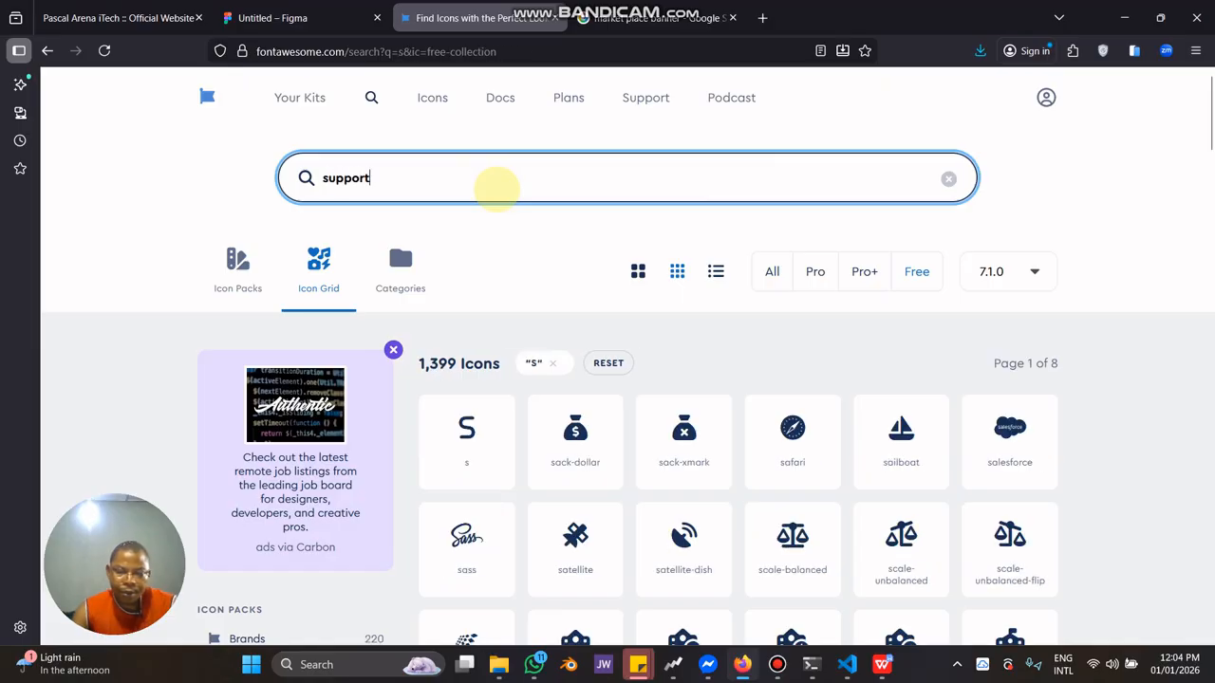
{"action": "scroll", "coordinate": [702, 344], "scroll_direction": "down", "scroll_amount": 3}
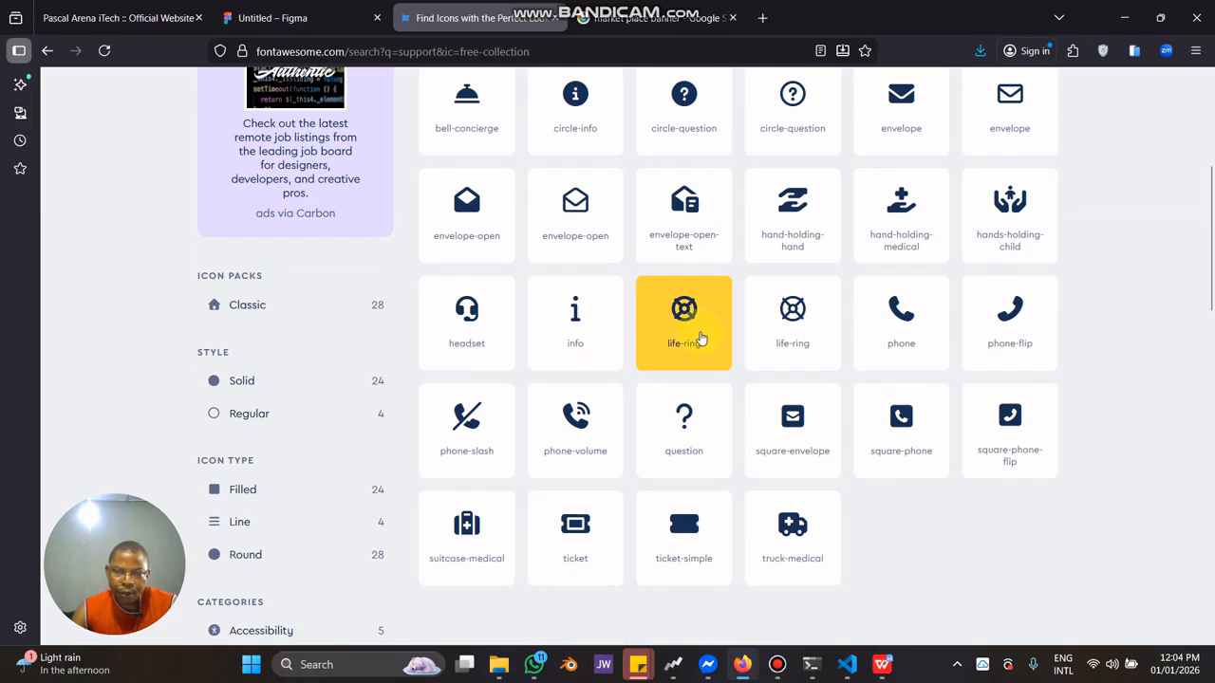
{"action": "scroll", "coordinate": [726, 462], "scroll_direction": "up", "scroll_amount": 1}
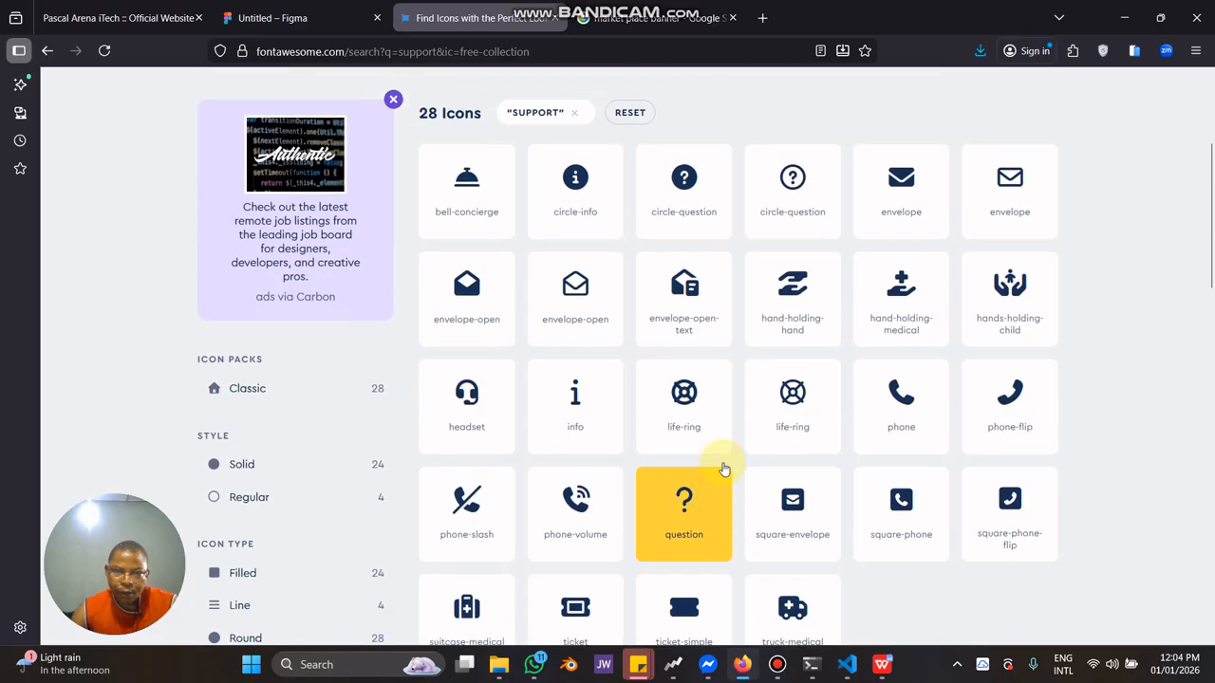
{"action": "left_click", "coordinate": [814, 175]}
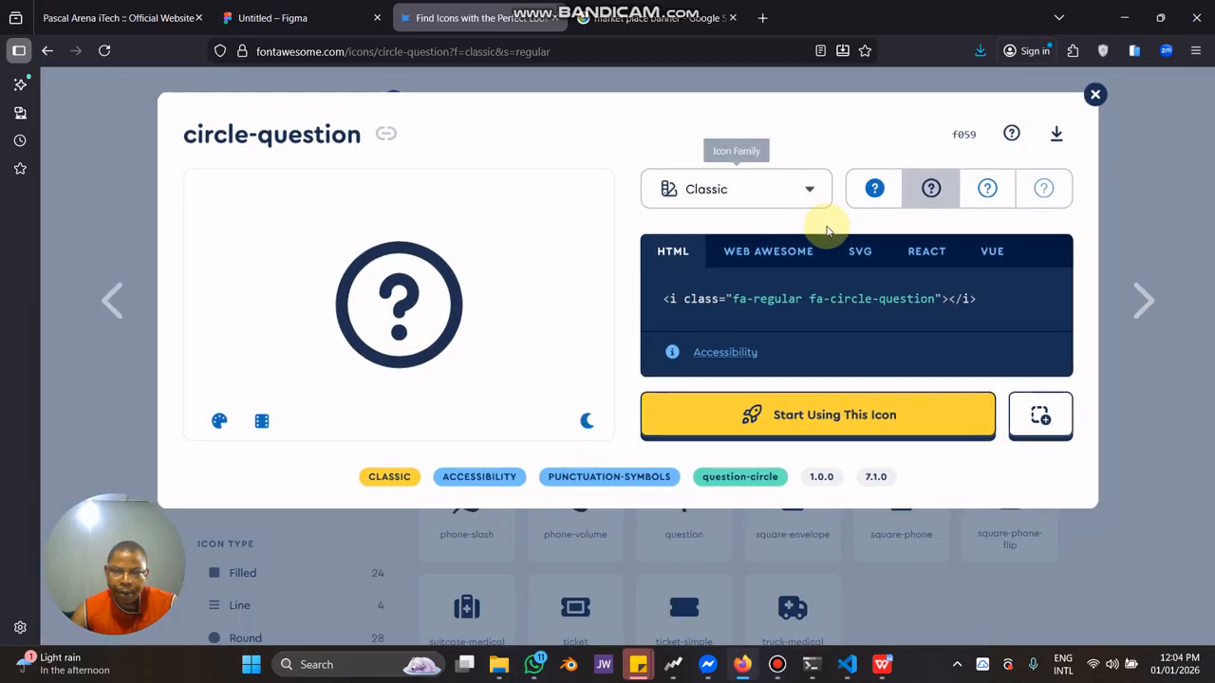
{"action": "left_click", "coordinate": [1055, 133]}
Return to the Figma design and place the downloaded circle-question icon in the green header at about X 647, Y 28.
{"action": "left_click", "coordinate": [239, 8]}
{"action": "scroll", "coordinate": [712, 247], "scroll_direction": "up", "scroll_amount": 3}
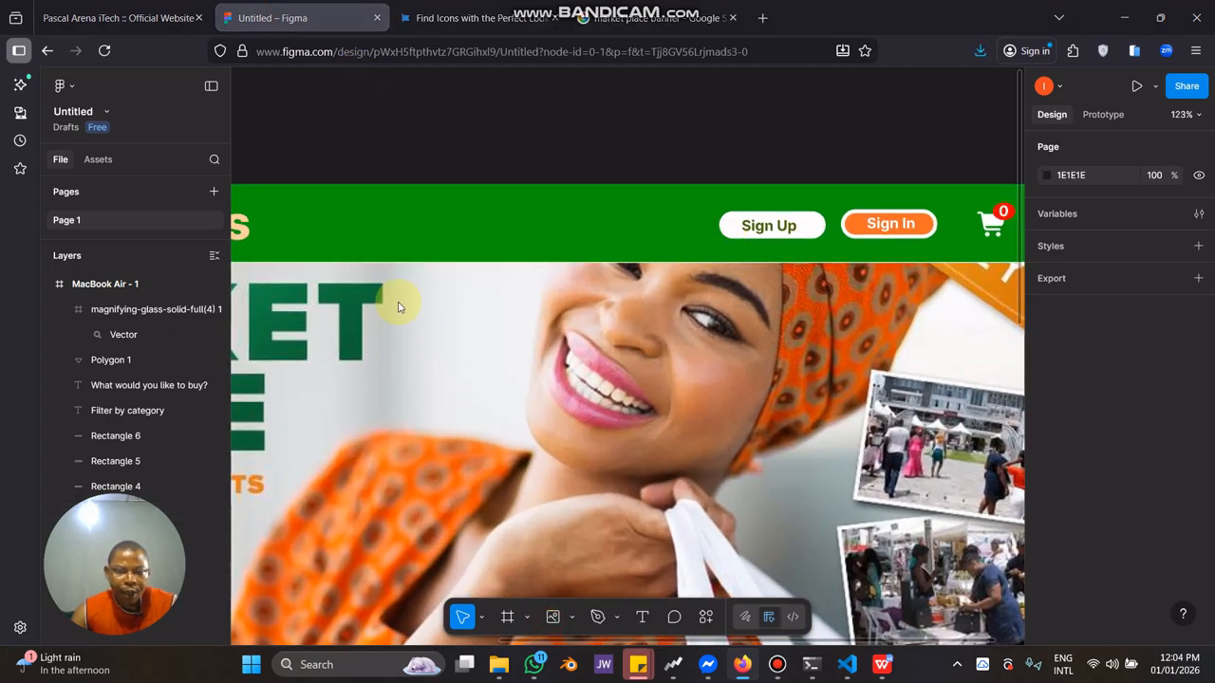
{"action": "key", "text": "ctrl+shift+k"}
{"action": "left_click", "coordinate": [235, 152]}
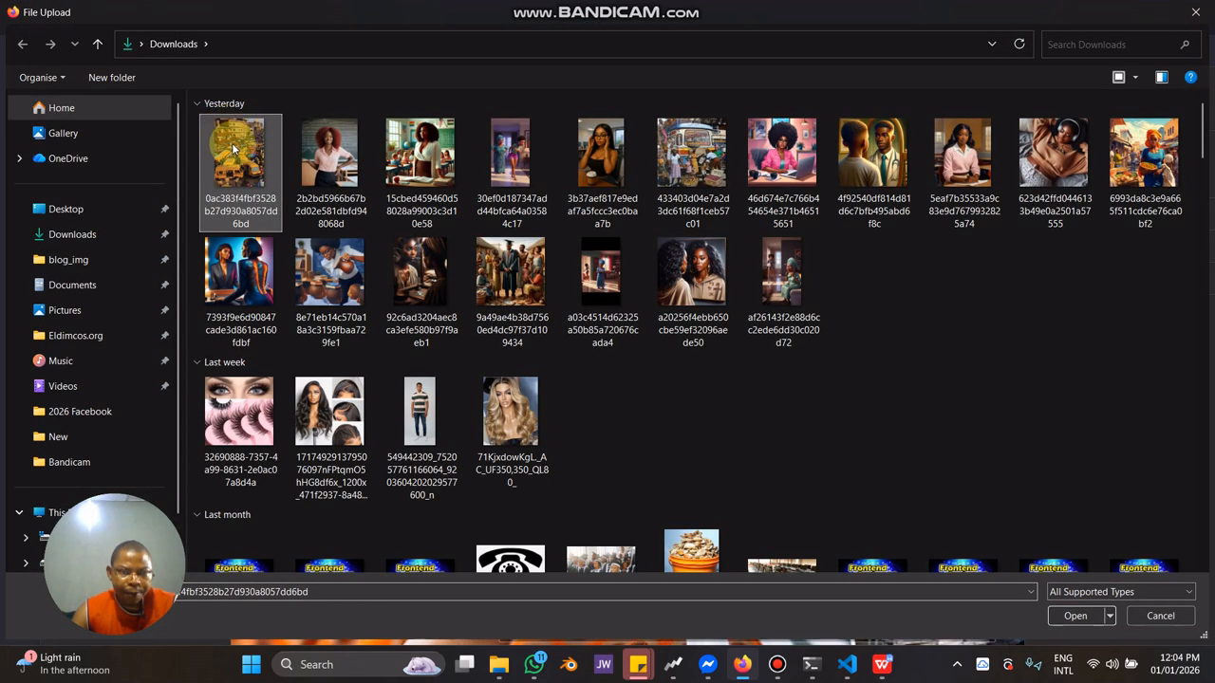
{"action": "double_click", "coordinate": [236, 151]}
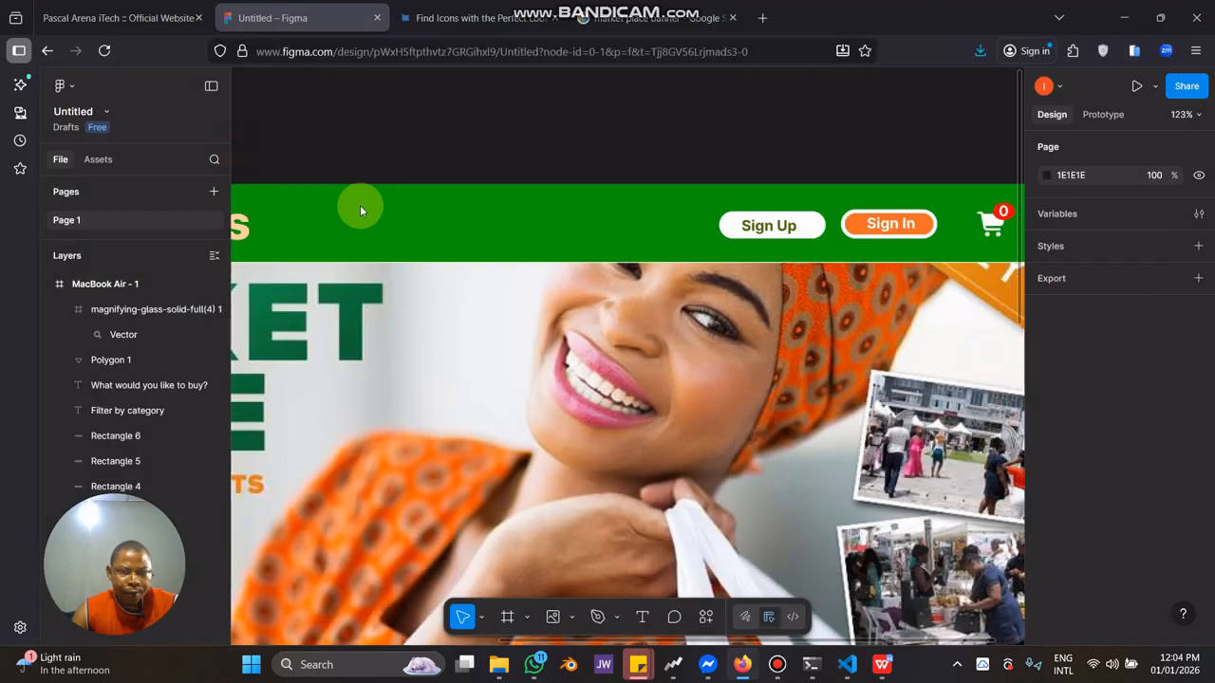
{"action": "left_click", "coordinate": [468, 239]}
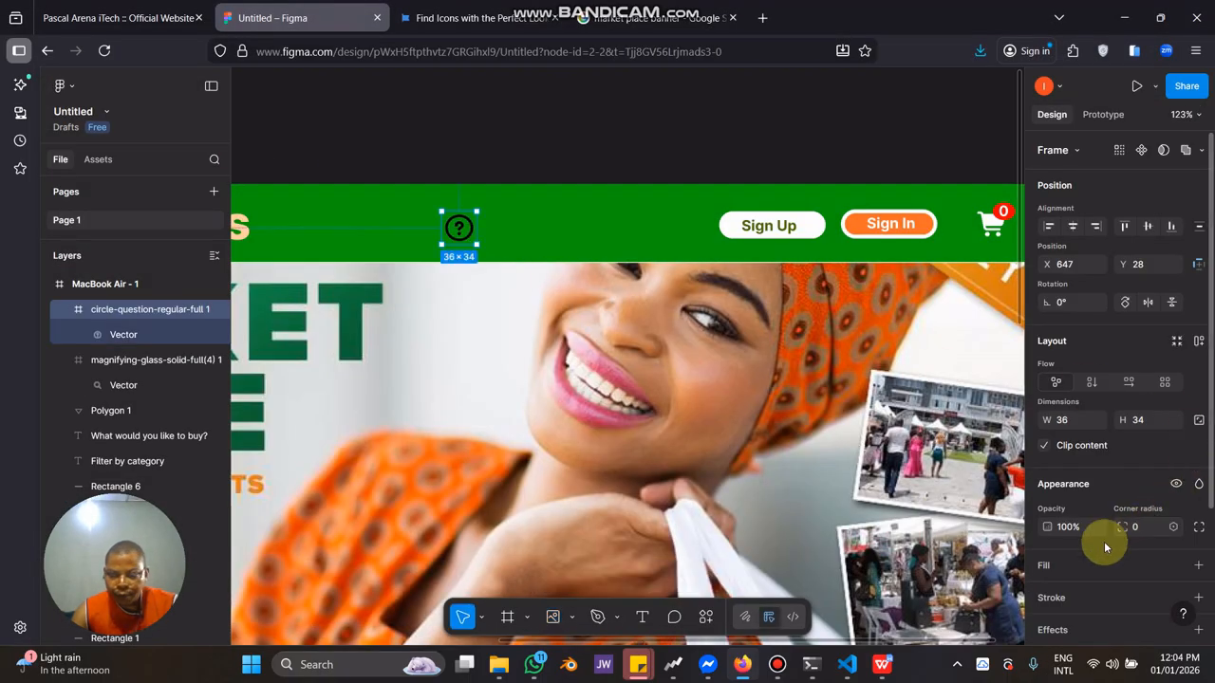
Recolour the header's circle-question icon white (FFFFFF).
{"action": "scroll", "coordinate": [1088, 560], "scroll_direction": "down", "scroll_amount": 2}
{"action": "scroll", "coordinate": [1088, 560], "scroll_direction": "down", "scroll_amount": 1}
{"action": "left_click", "coordinate": [1047, 518]}
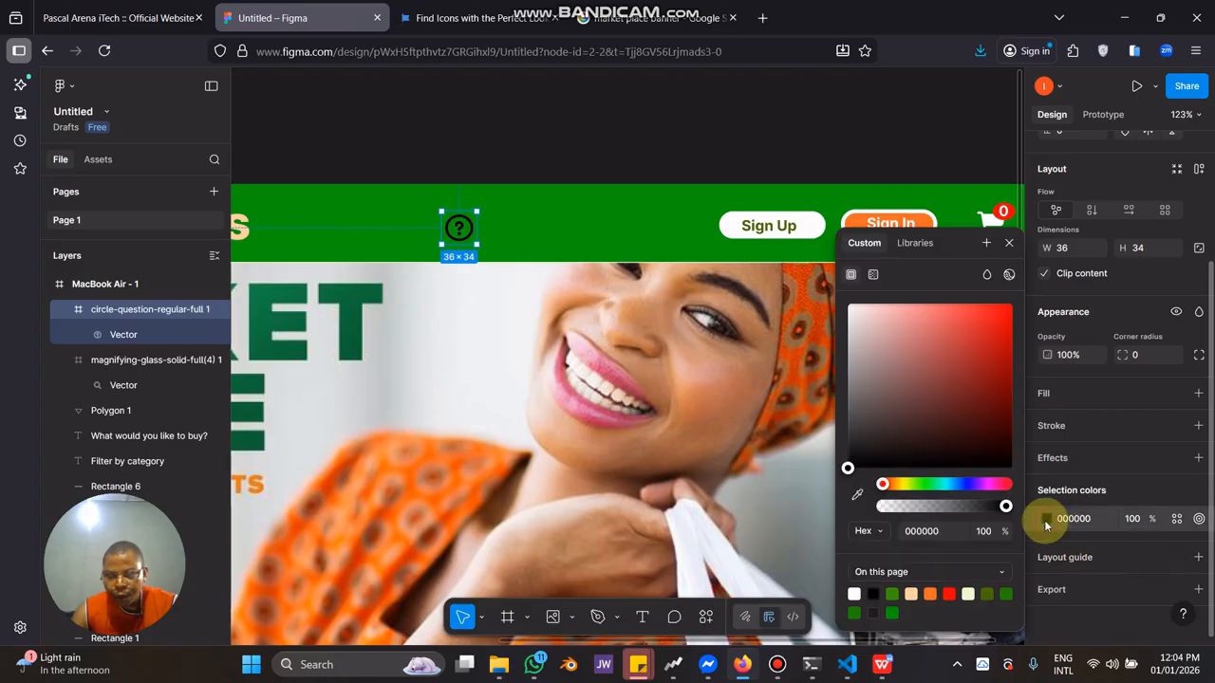
{"action": "left_click_drag", "start_coordinate": [850, 460], "coordinate": [848, 304]}
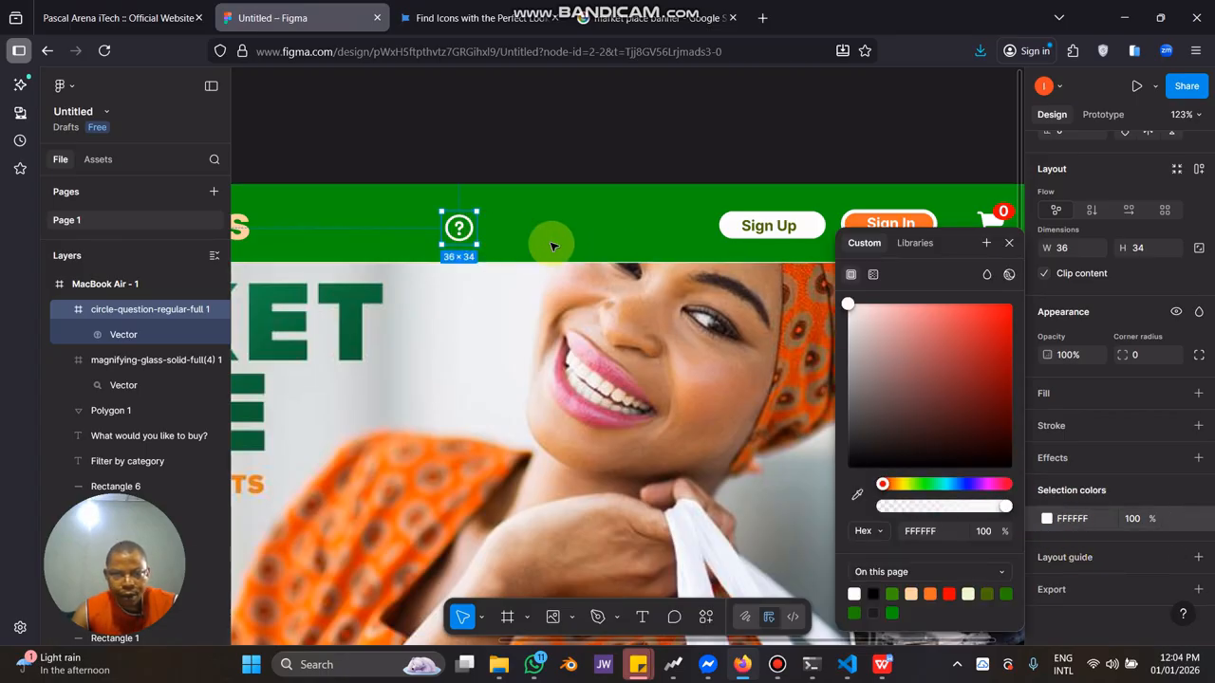
{"action": "left_click", "coordinate": [753, 234]}
Add the text "FAQ / Forum" on the green header beside the question-mark icon.
{"action": "left_click", "coordinate": [615, 238]}
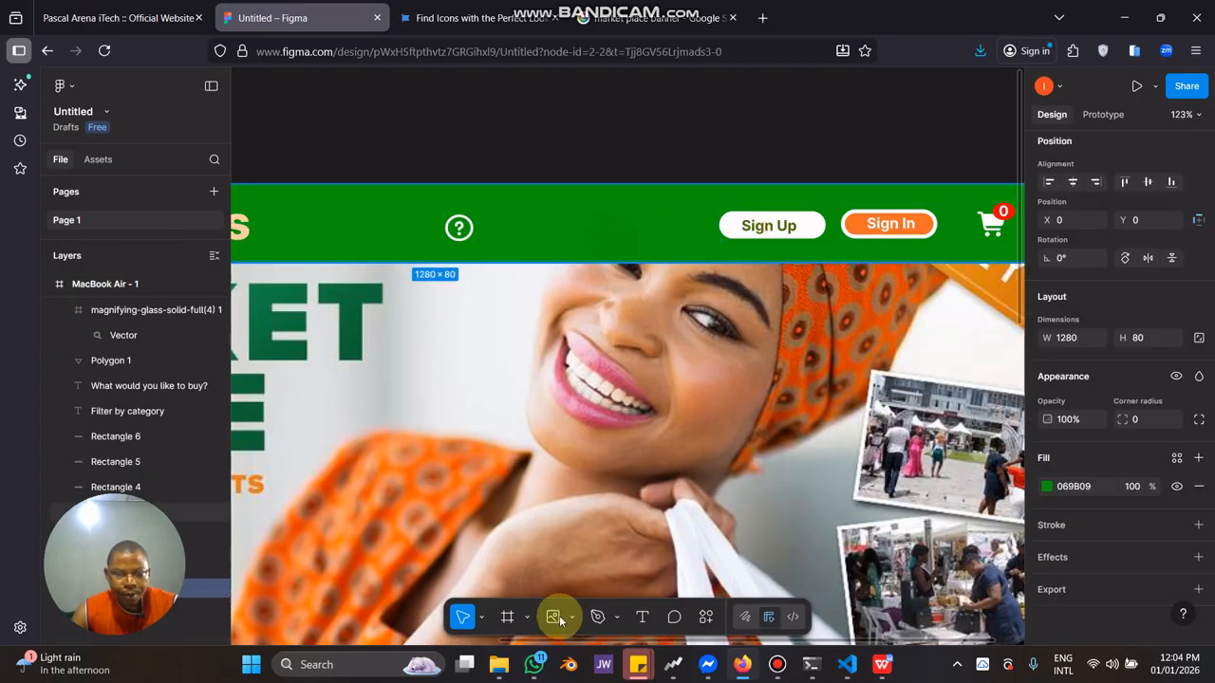
{"action": "left_click", "coordinate": [488, 230]}
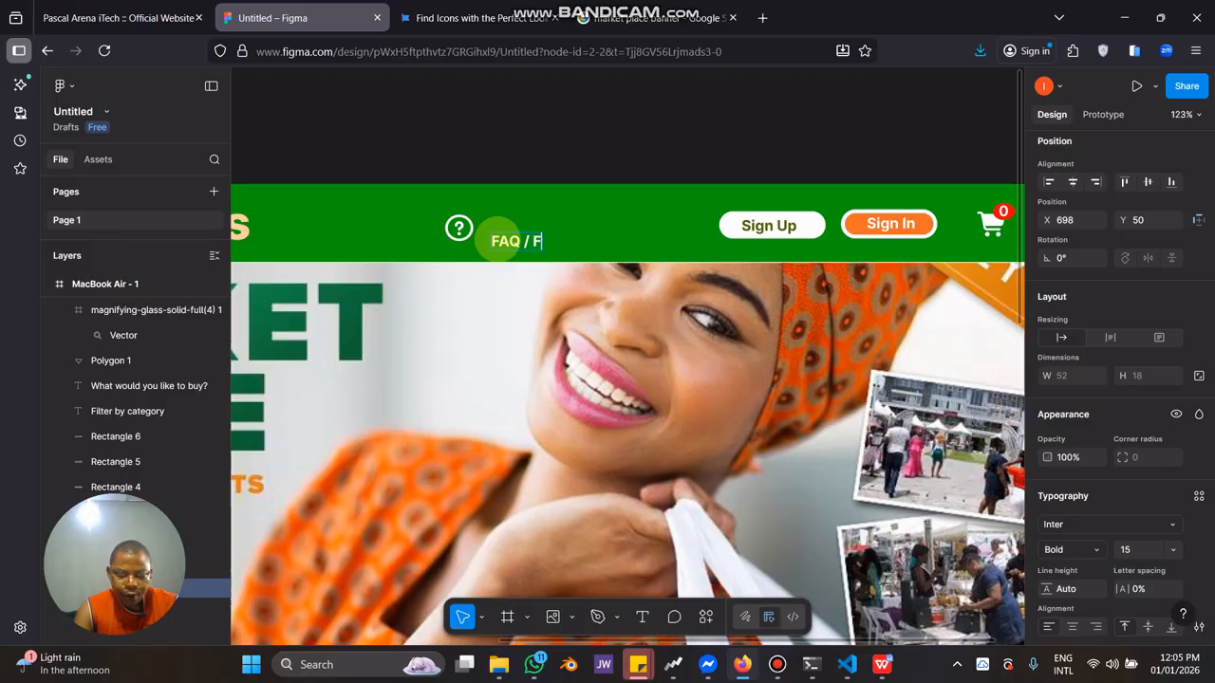
{"action": "left_click", "coordinate": [494, 336]}
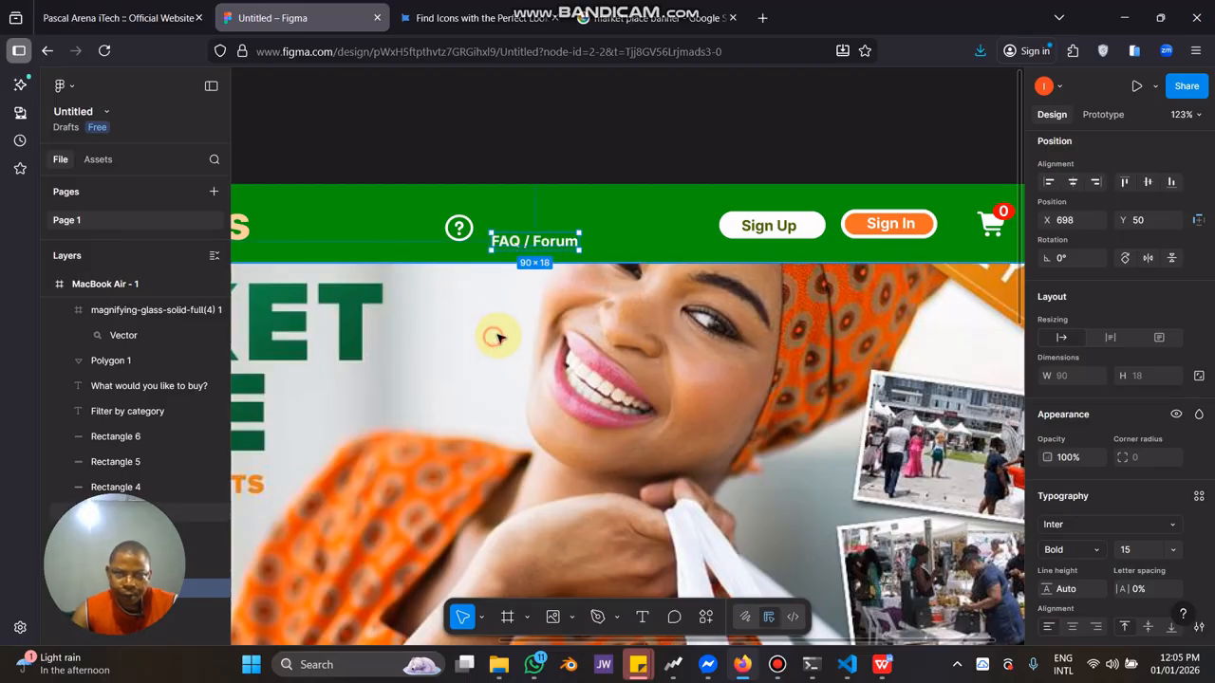
Move the "FAQ / Forum" text to about X 743, Y 35 and the question-mark icon to about X 699, Y 26.
{"action": "left_click_drag", "start_coordinate": [546, 249], "coordinate": [594, 232]}
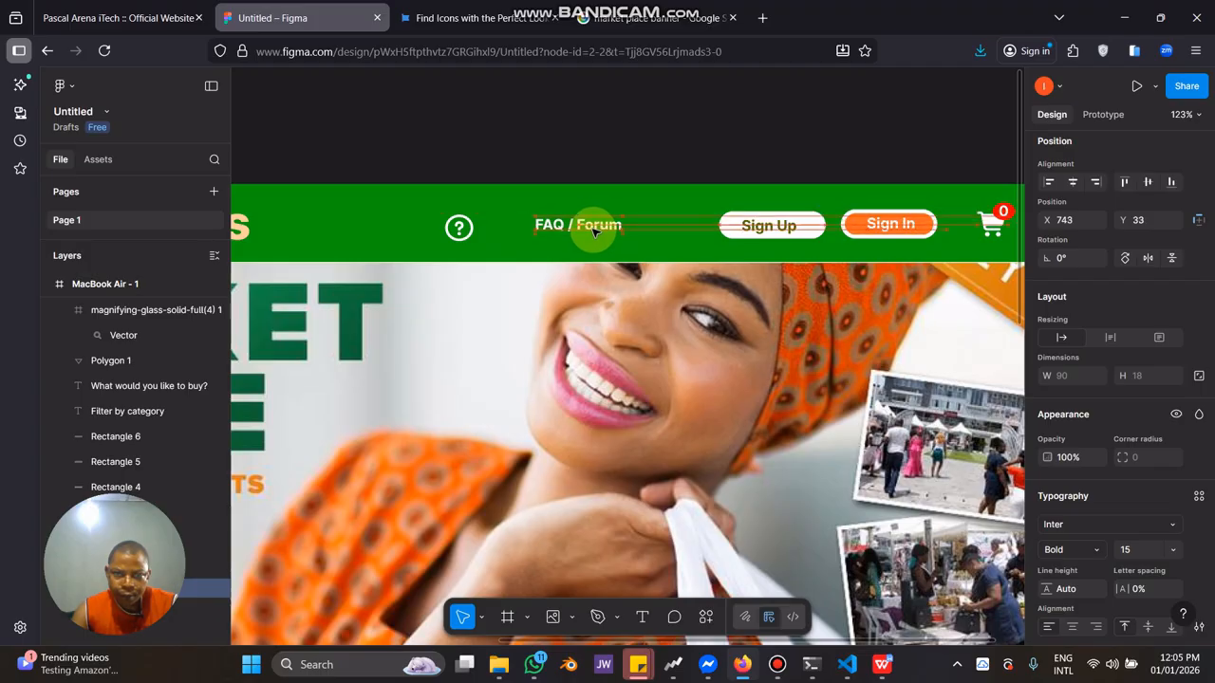
{"action": "left_click_drag", "start_coordinate": [460, 228], "coordinate": [508, 239]}
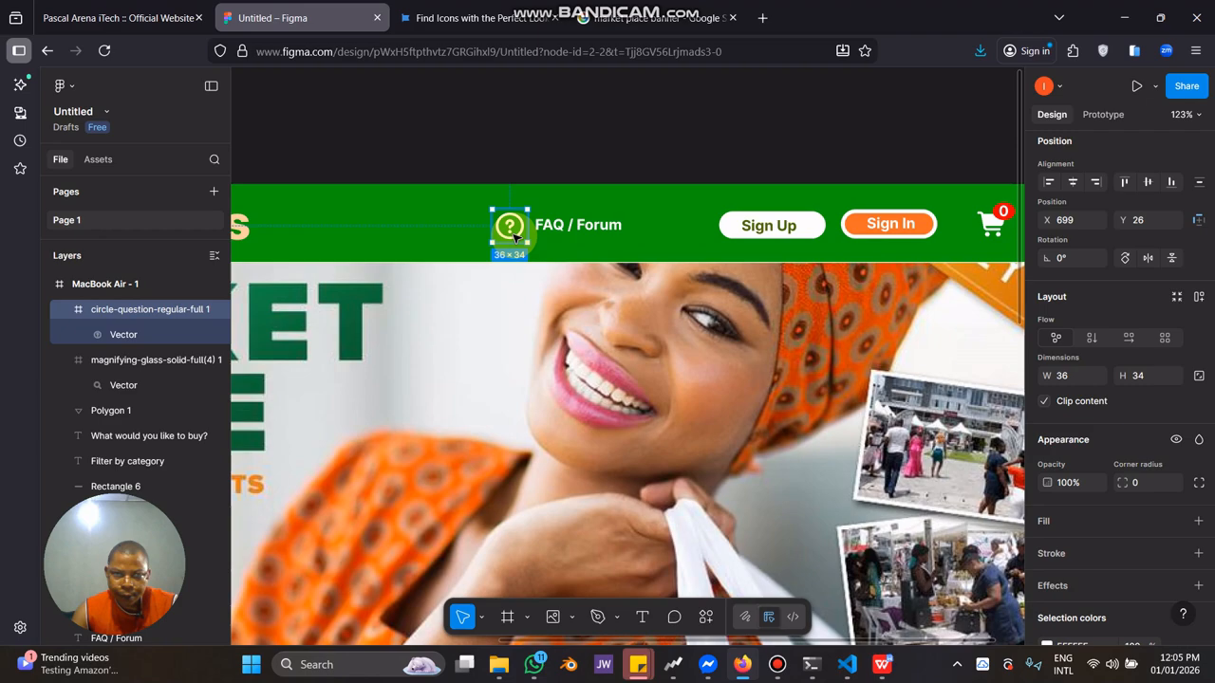
{"action": "left_click", "coordinate": [579, 232]}
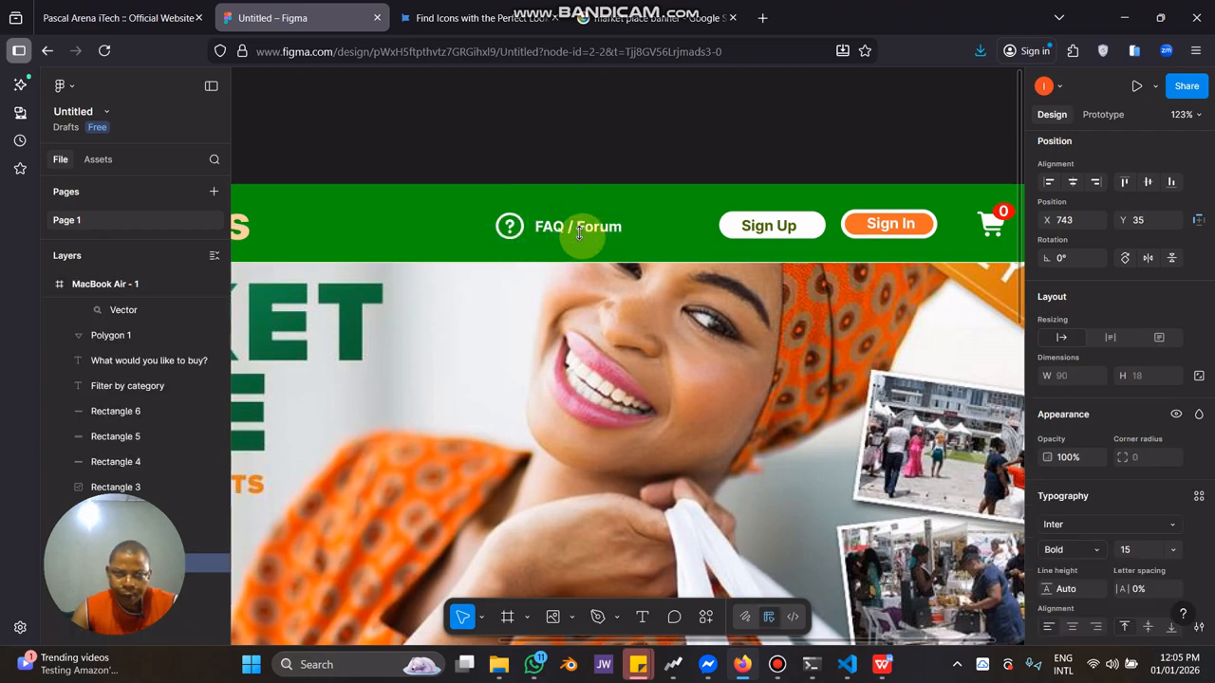
{"action": "scroll", "coordinate": [653, 384], "scroll_direction": "down", "scroll_amount": 3}
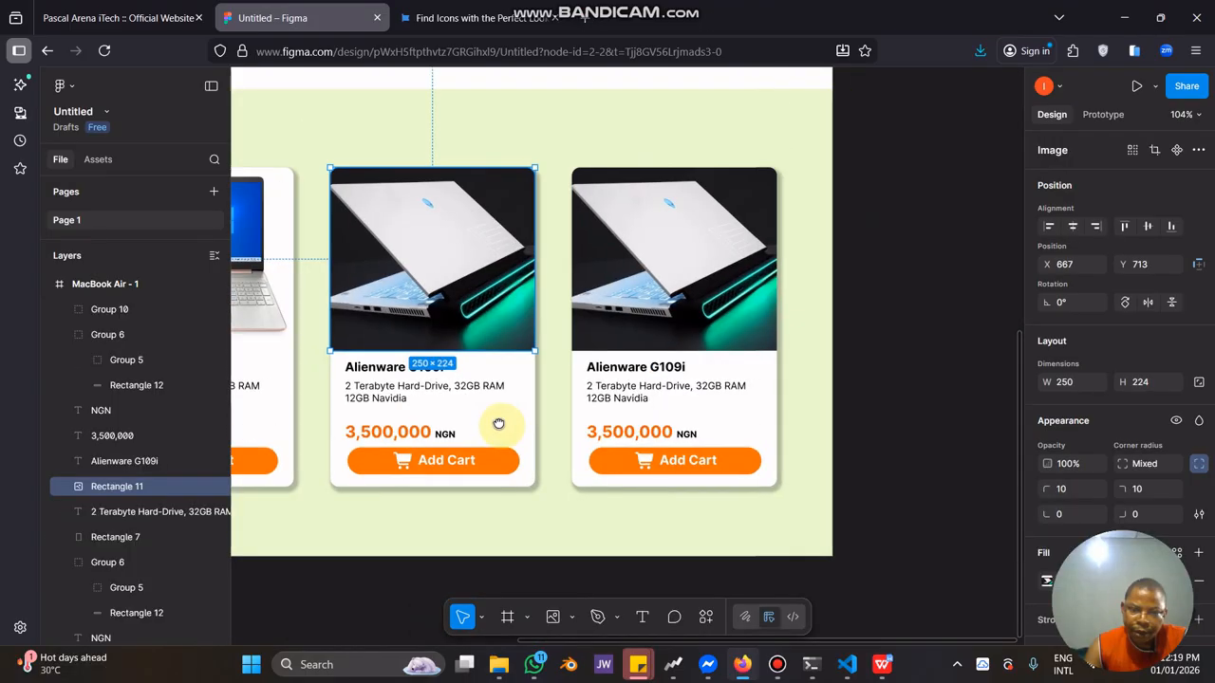
{"action": "left_click_drag", "start_coordinate": [496, 423], "coordinate": [562, 412]}
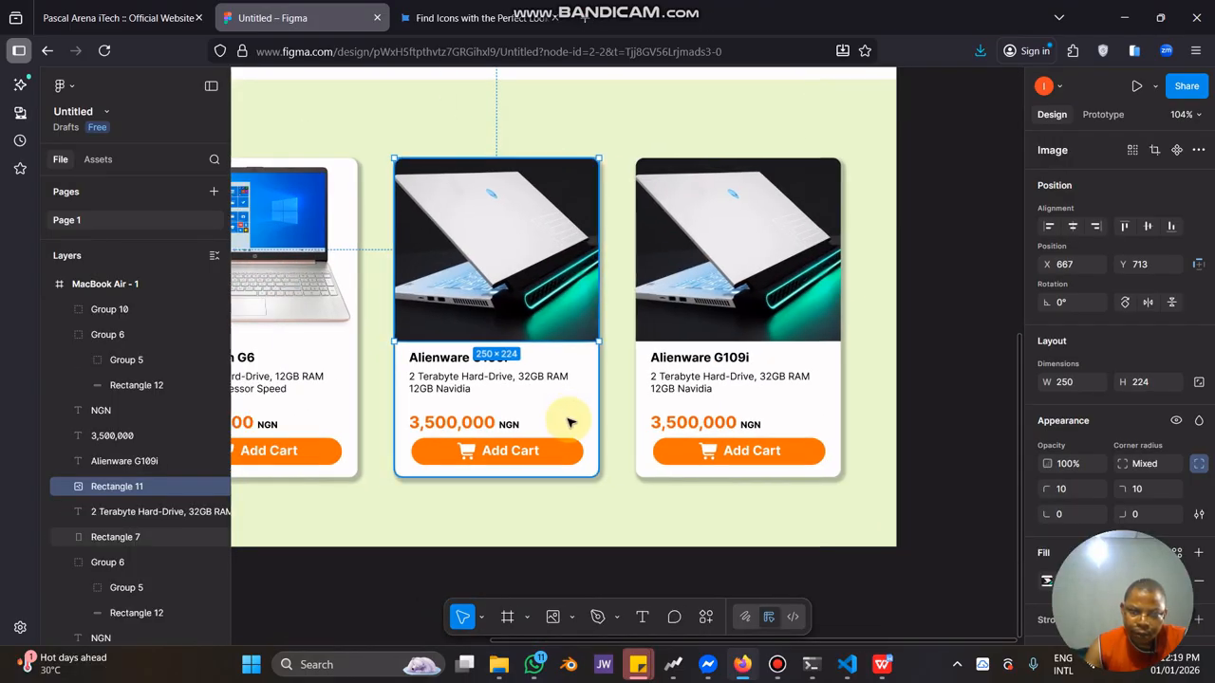
{"action": "left_click_drag", "start_coordinate": [573, 432], "coordinate": [605, 466]}
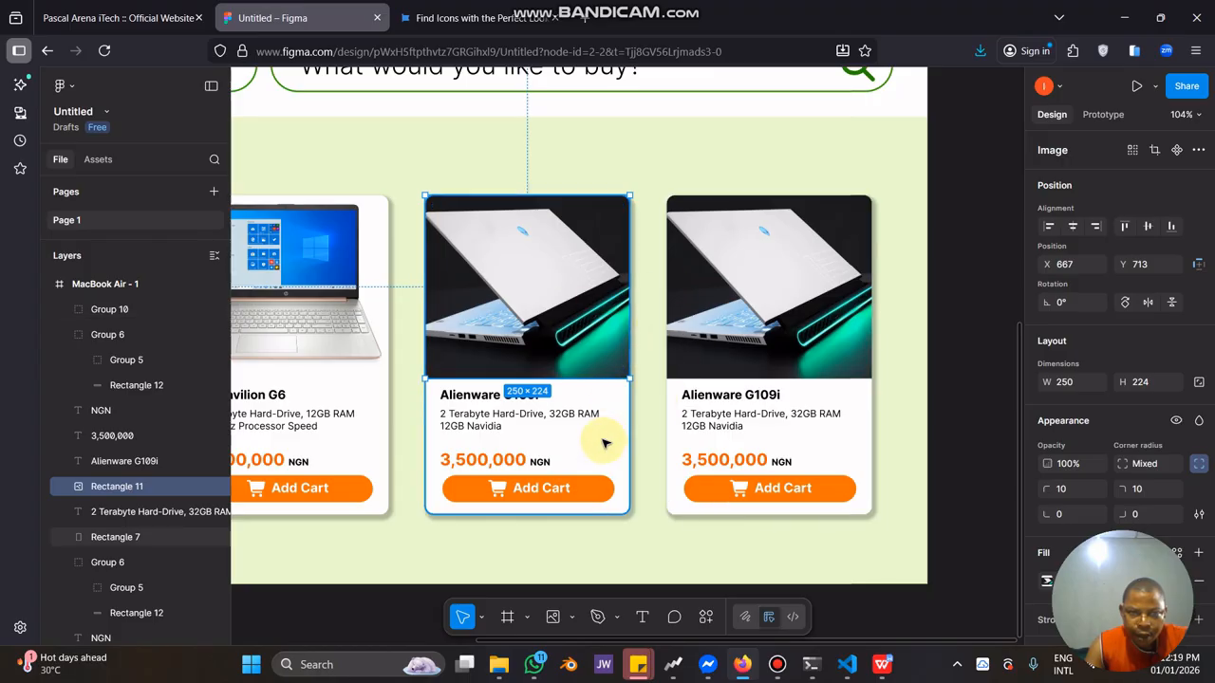
{"action": "right_click", "coordinate": [613, 347]}
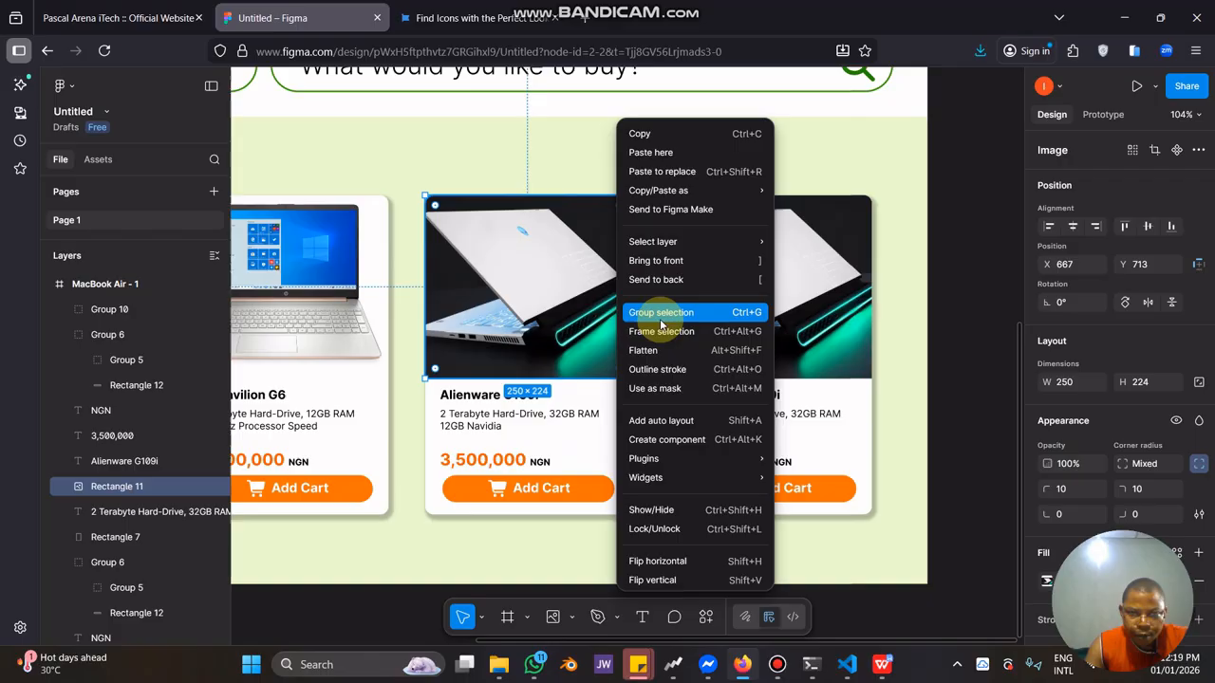
{"action": "left_click", "coordinate": [516, 283]}
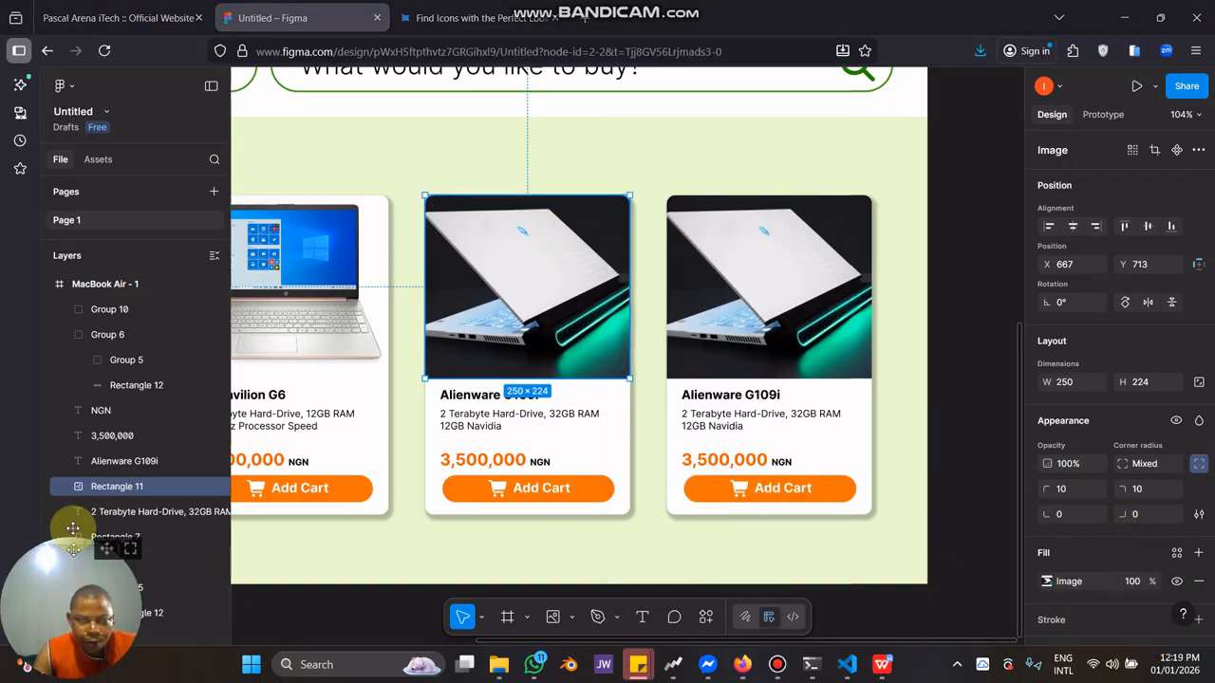
Replace the laptop picture on the first Alienware G109i card with the headphone image headetj from Downloads.
{"action": "left_click", "coordinate": [1047, 582]}
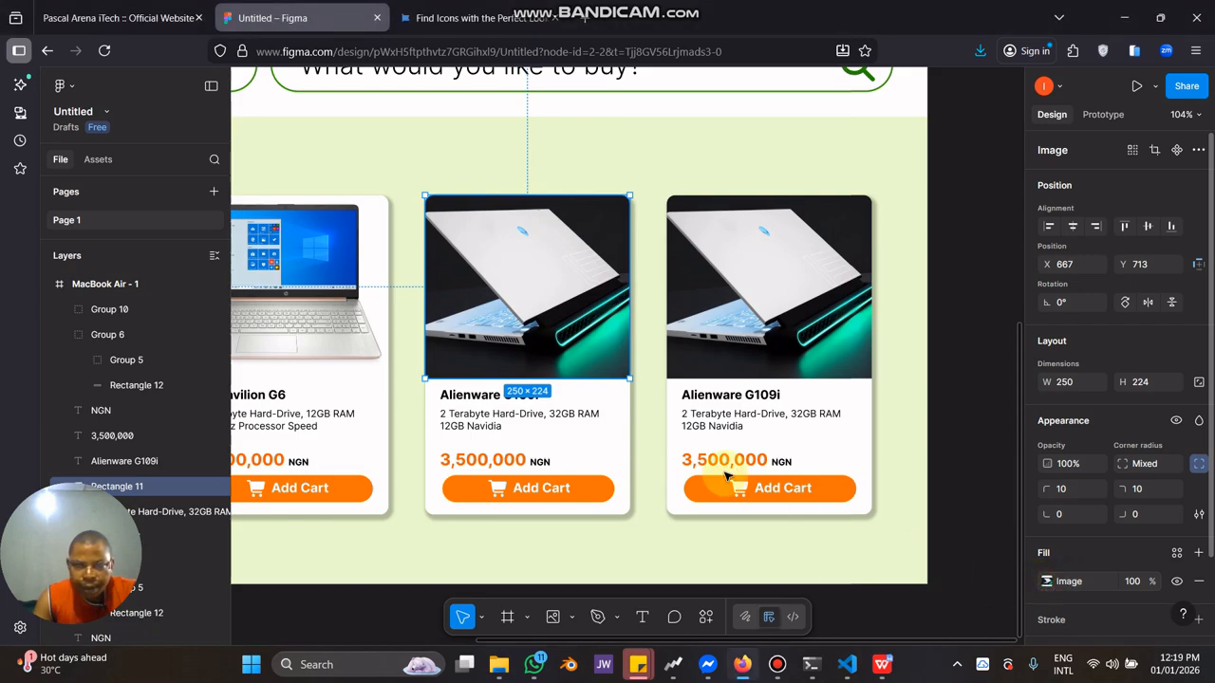
{"action": "mouse_move", "coordinate": [911, 359]}
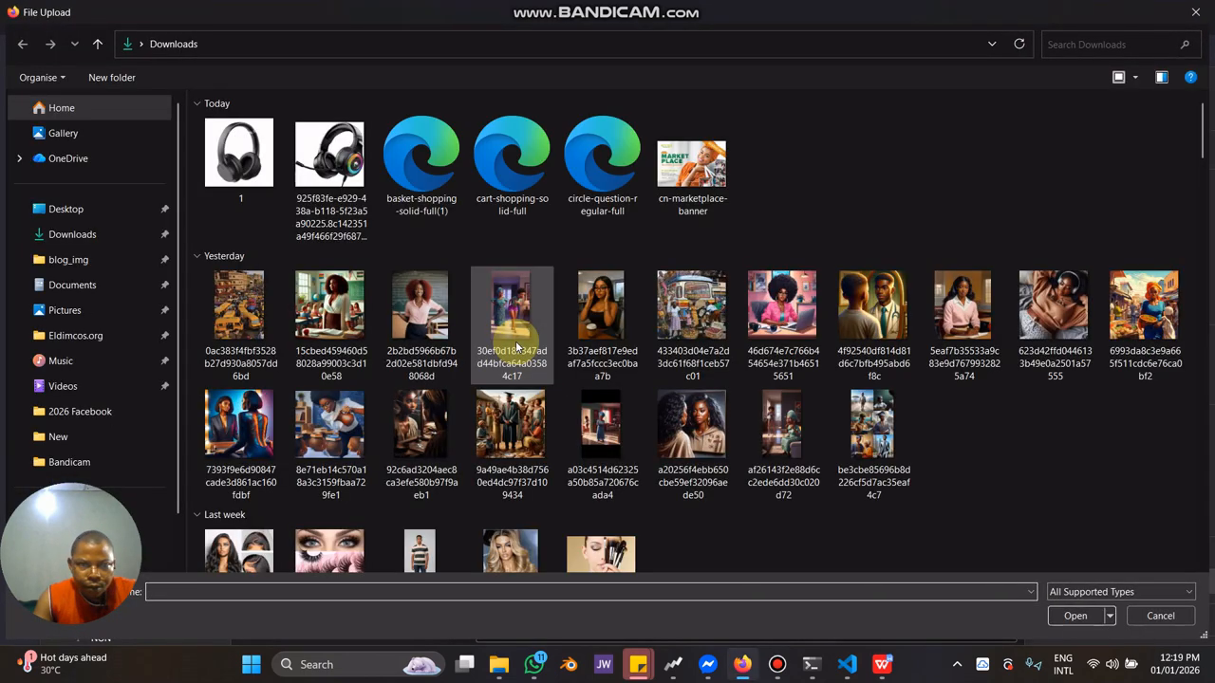
{"action": "left_click", "coordinate": [357, 171]}
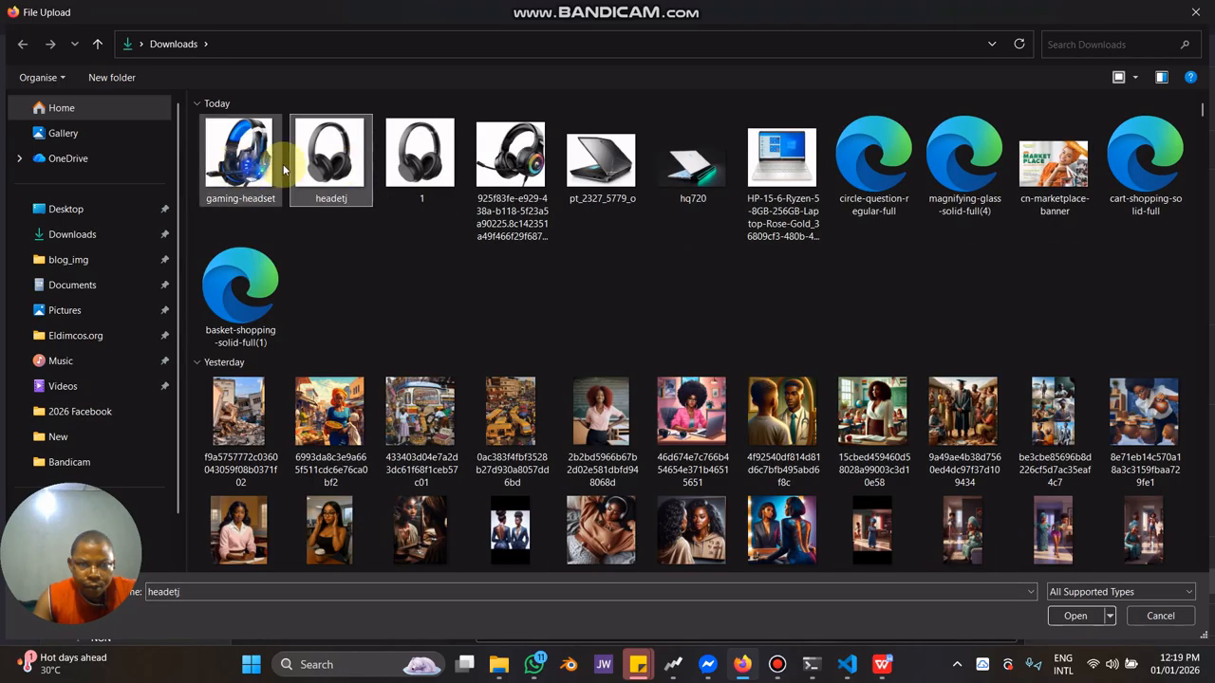
{"action": "double_click", "coordinate": [323, 157]}
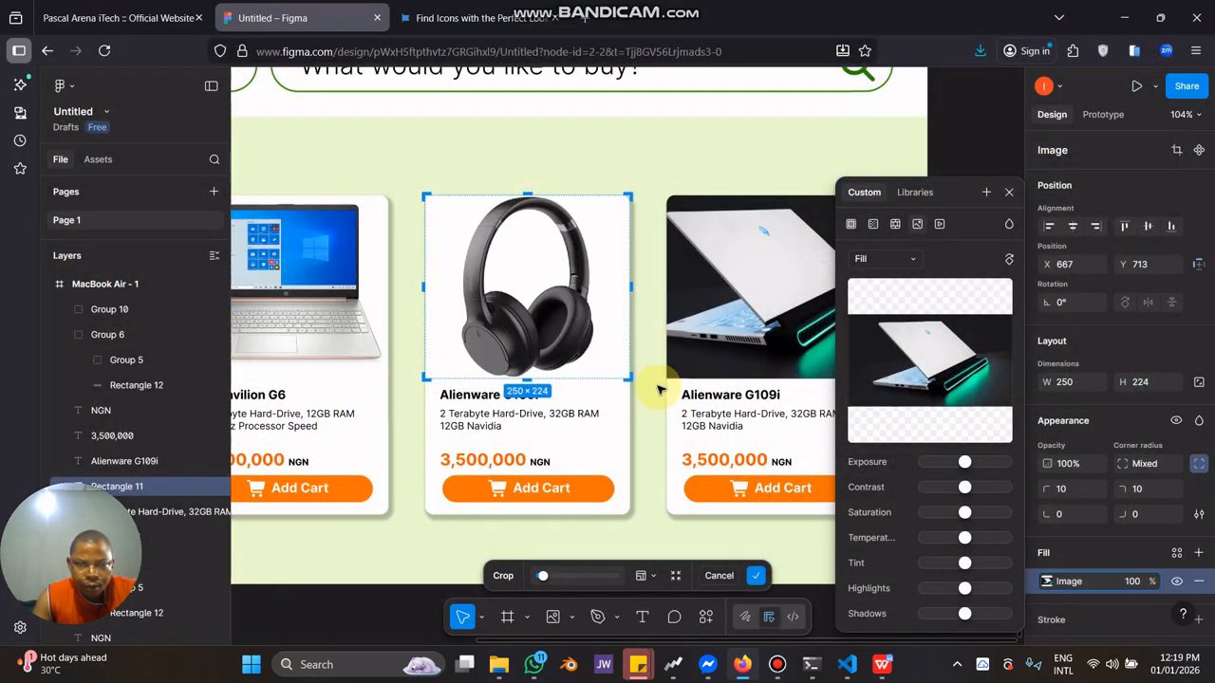
{"action": "left_click", "coordinate": [646, 447]}
Retitle the headphone card "Beats By Dr. Gray" and change its description to "Wireless Headset with Bluetooth, High sound effect".
{"action": "left_click", "coordinate": [475, 400]}
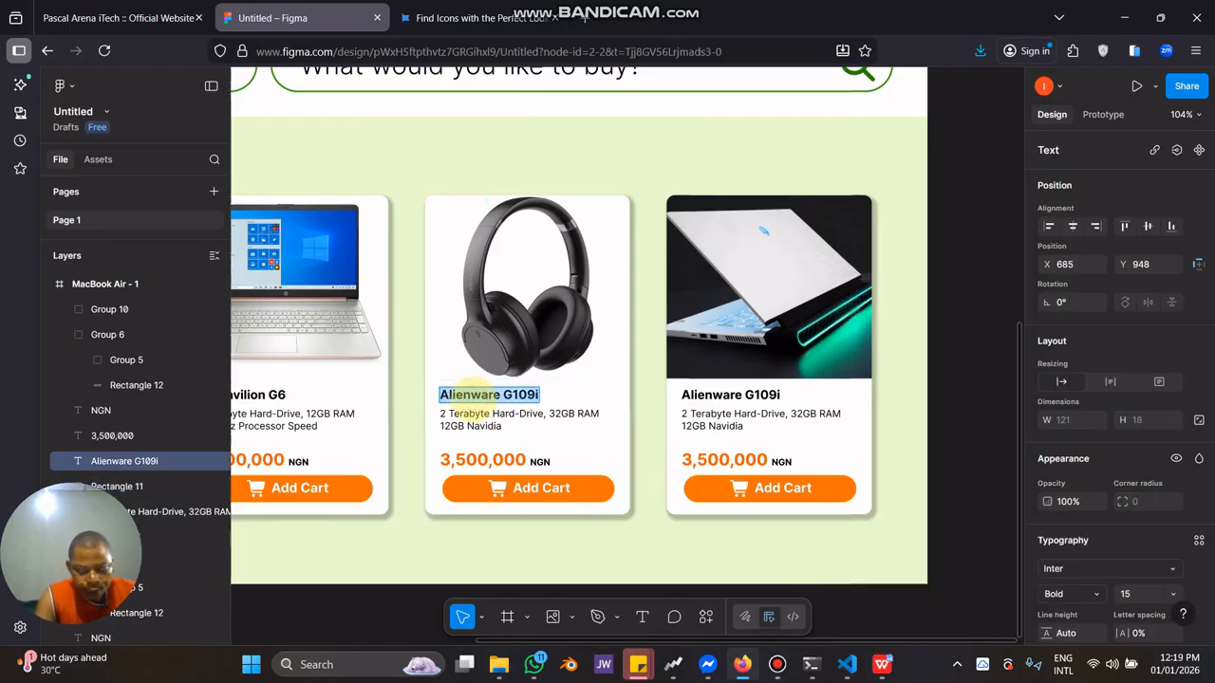
{"action": "type", "text": "Beats By Dr. Gray"}
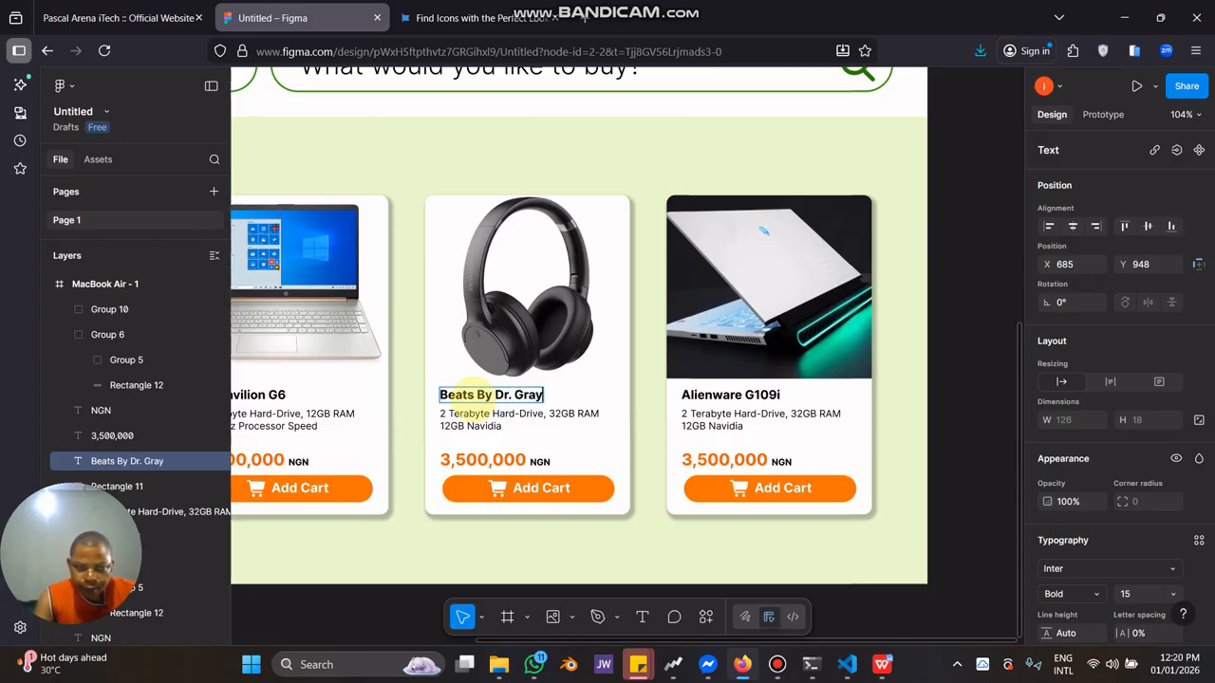
{"action": "left_click", "coordinate": [567, 418]}
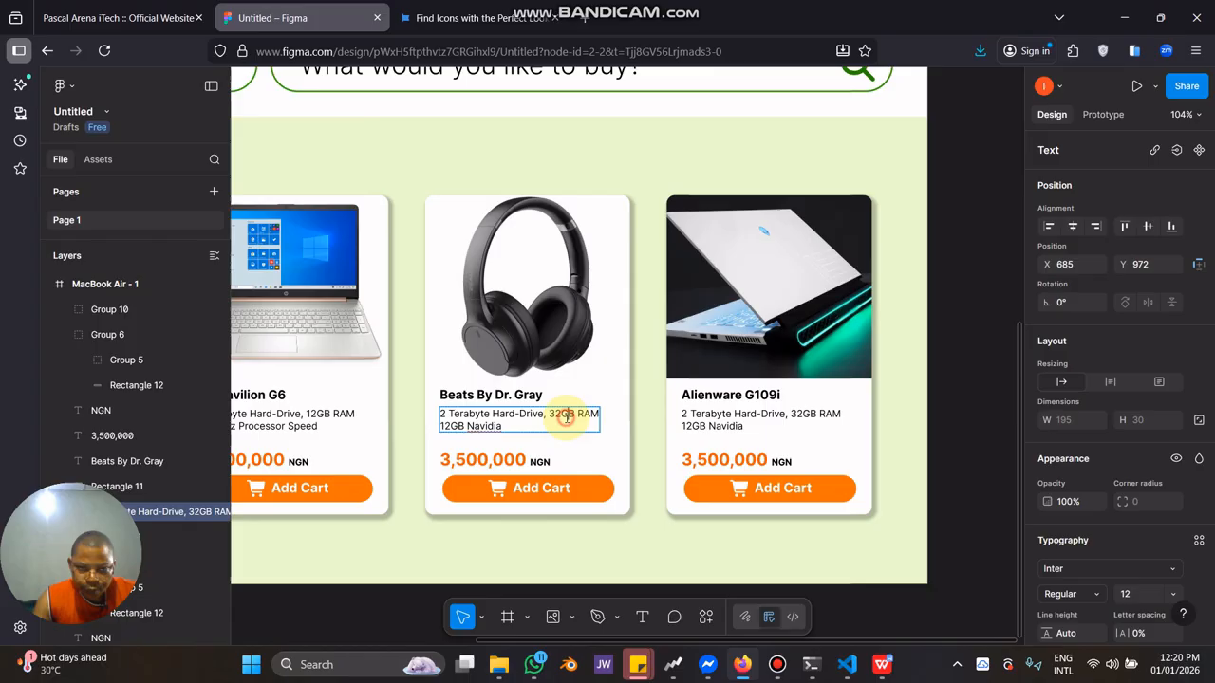
{"action": "double_click", "coordinate": [504, 427]}
{"action": "left_click_drag", "start_coordinate": [504, 426], "coordinate": [426, 420]}
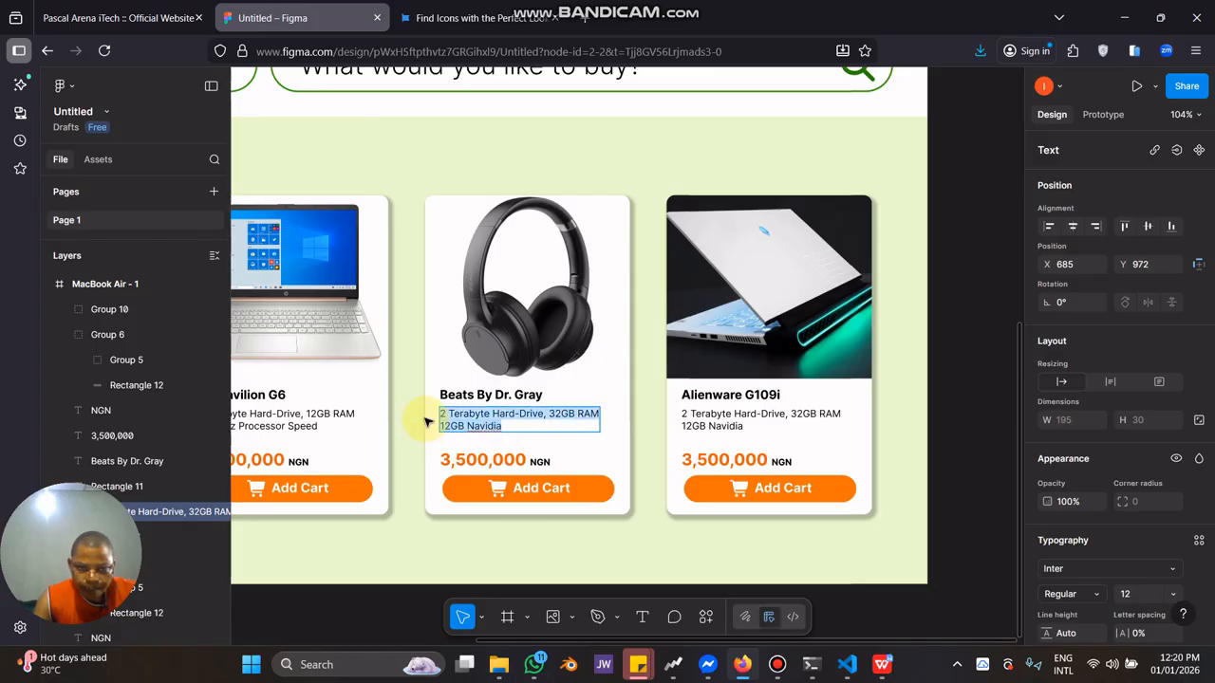
{"action": "type", "text": "Wi"}
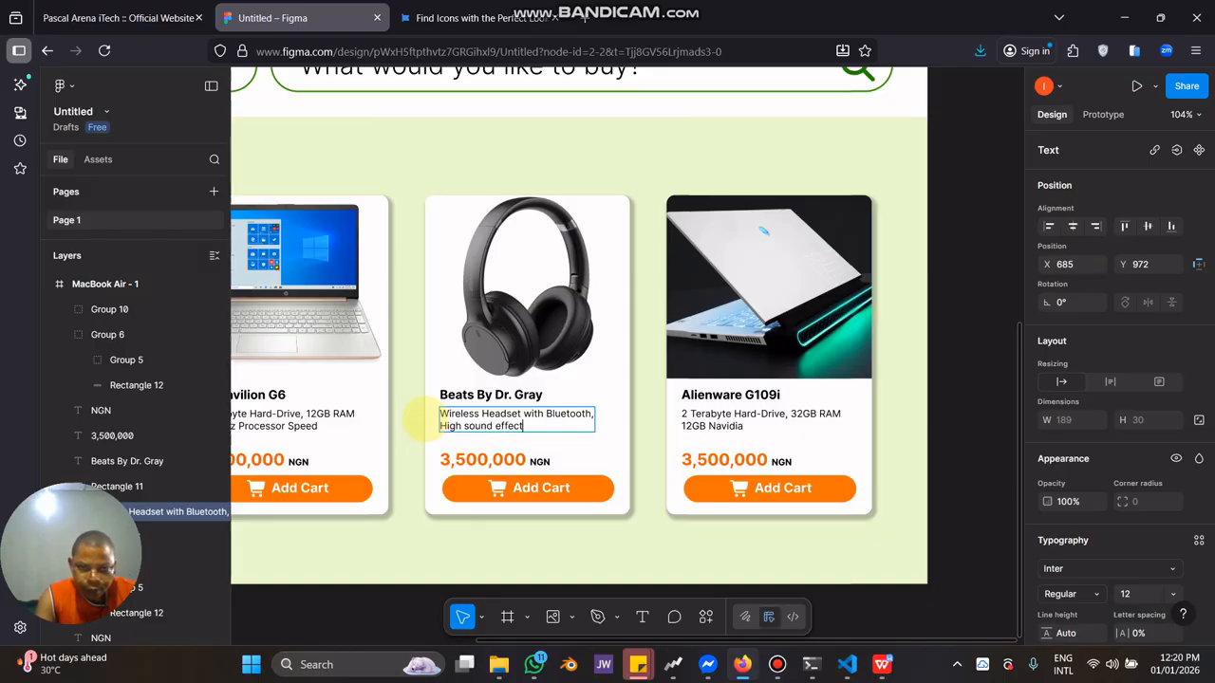
Set the price on the Beats By Dr. Gray card to 12,000.
{"action": "left_click", "coordinate": [449, 464]}
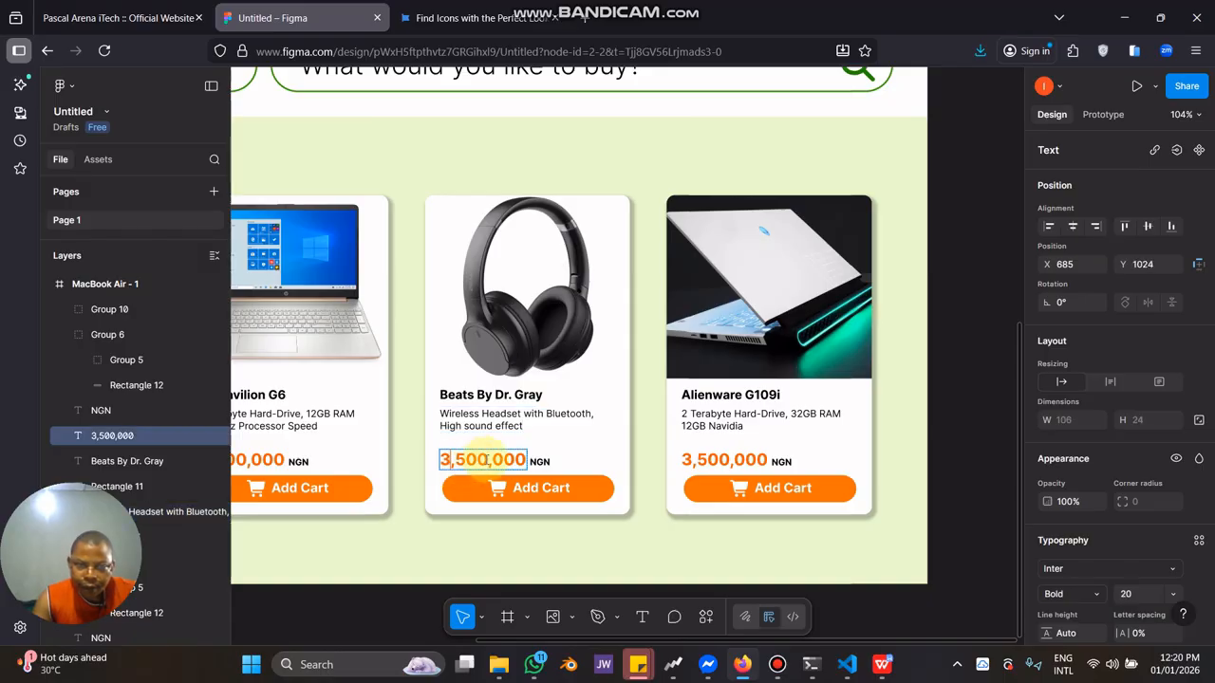
{"action": "double_click", "coordinate": [486, 459]}
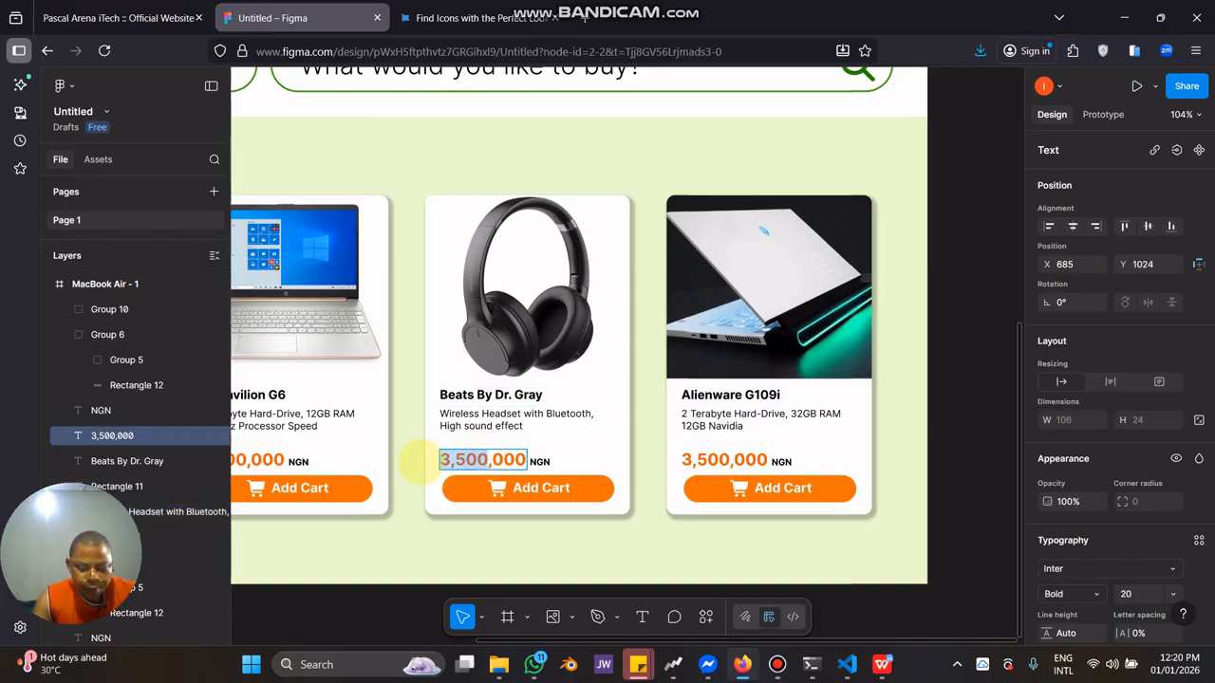
{"action": "type", "text": "12,000"}
Change the price on the HP Pavilion G6 card to 500,000.
{"action": "scroll", "coordinate": [673, 466], "scroll_direction": "left", "scroll_amount": 3}
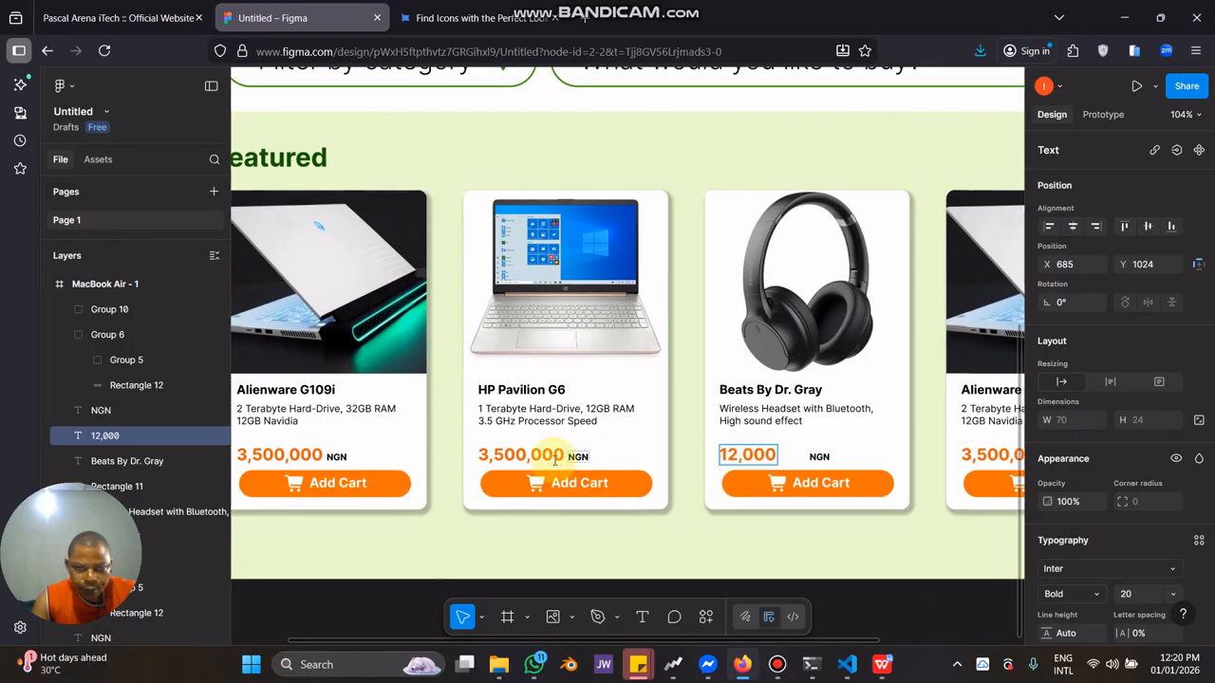
{"action": "left_click", "coordinate": [532, 457]}
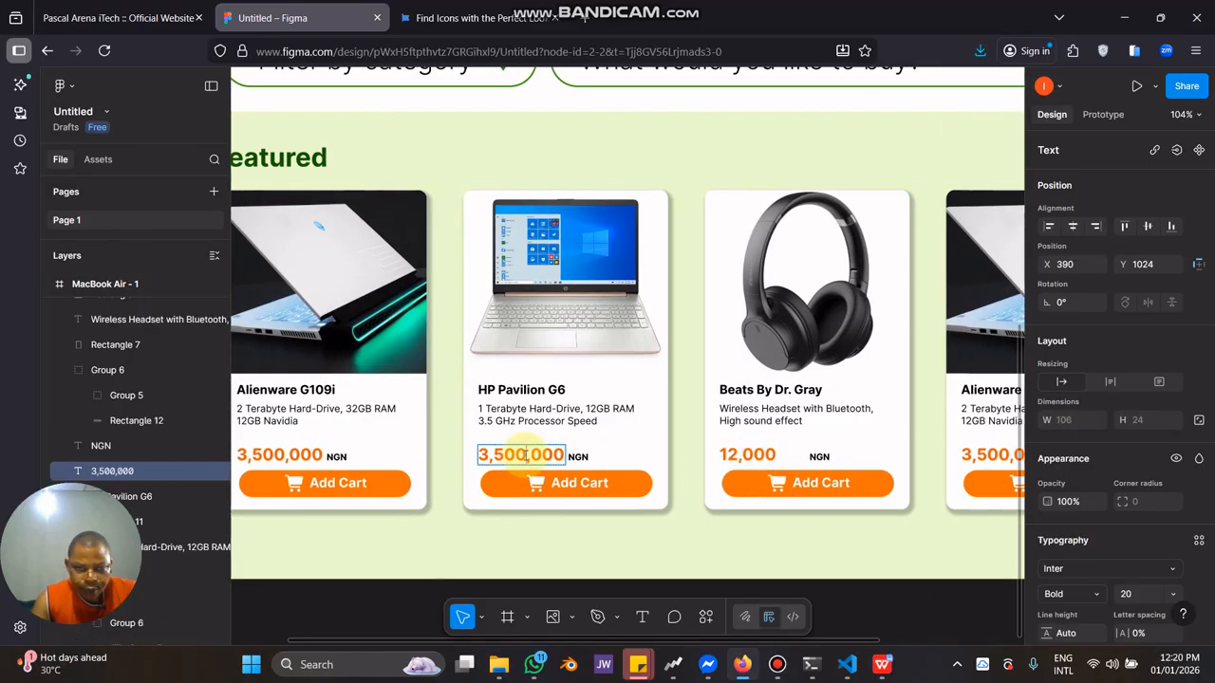
{"action": "left_click_drag", "start_coordinate": [496, 453], "coordinate": [478, 454]}
{"action": "key", "text": "BackSpace"}
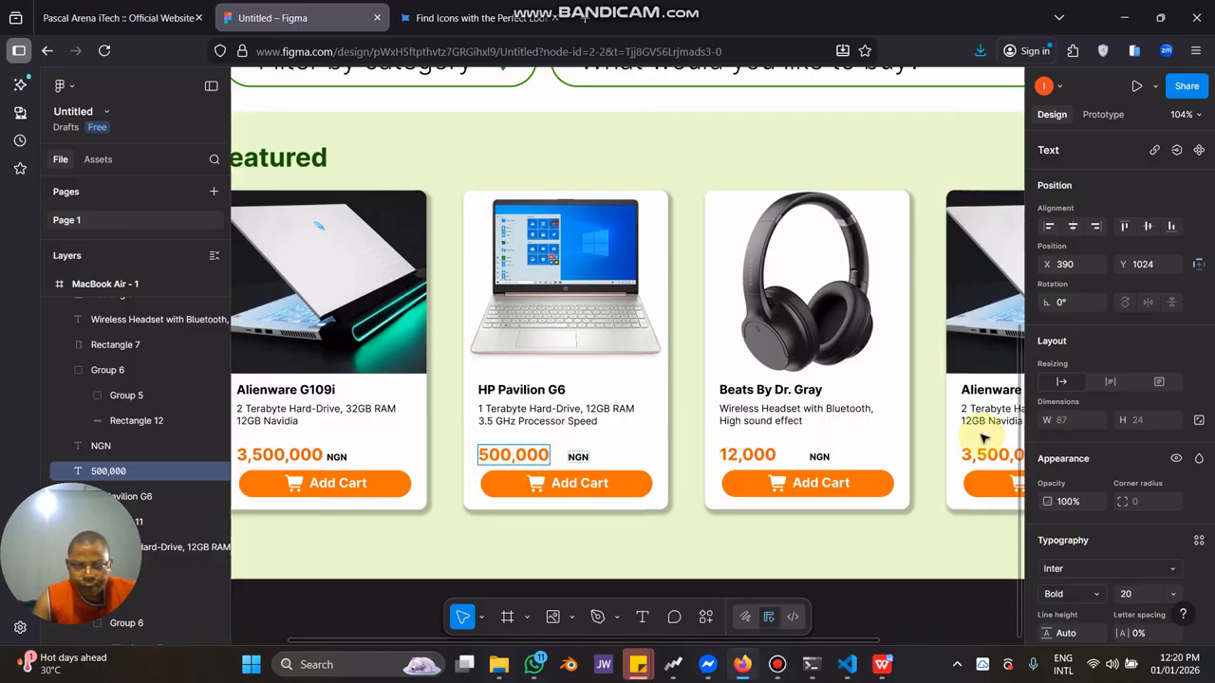
Change the price on the fourth card, the last Alienware G109i one, to 25,000.
{"action": "left_click_drag", "start_coordinate": [981, 436], "coordinate": [374, 433]}
{"action": "left_click", "coordinate": [501, 452]}
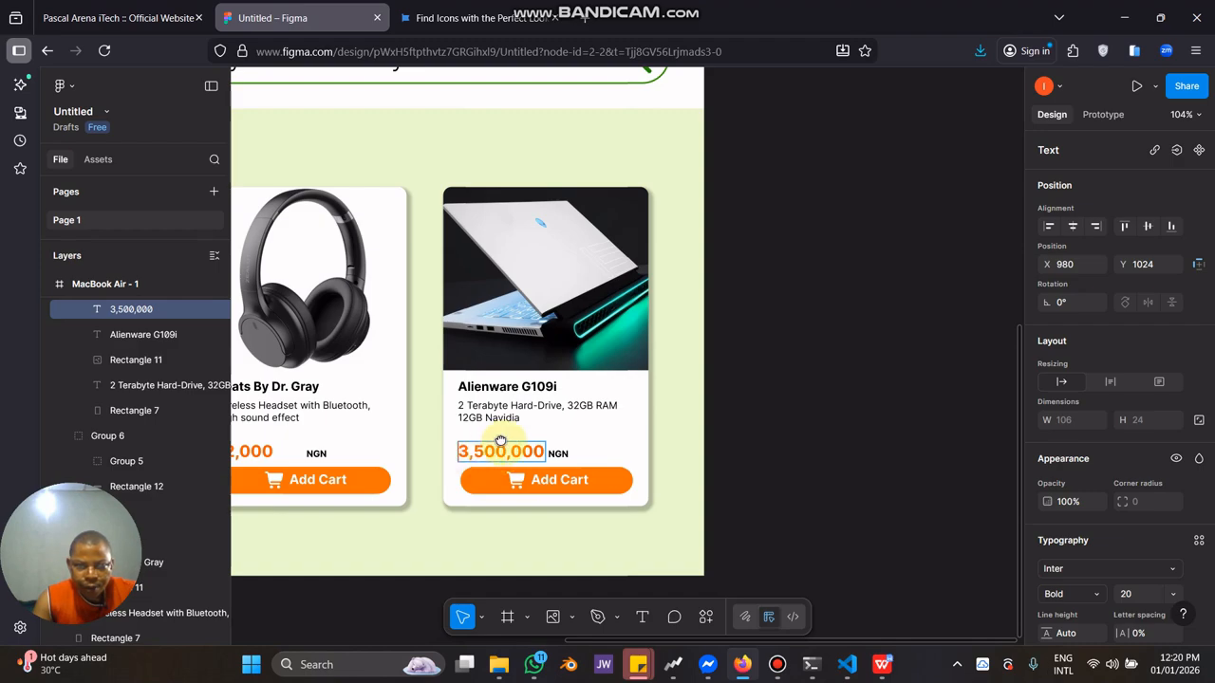
{"action": "scroll", "coordinate": [466, 453], "scroll_direction": "left", "scroll_amount": 2}
{"action": "left_click_drag", "start_coordinate": [500, 455], "coordinate": [535, 456]}
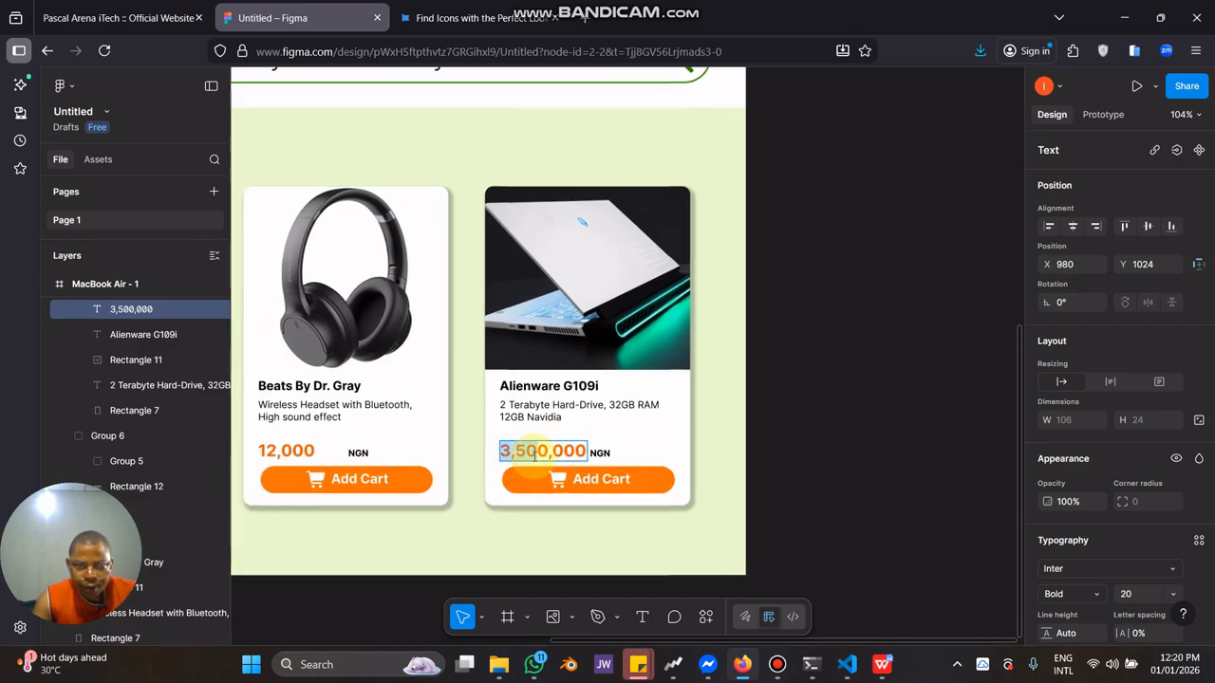
{"action": "type", "text": "2"}
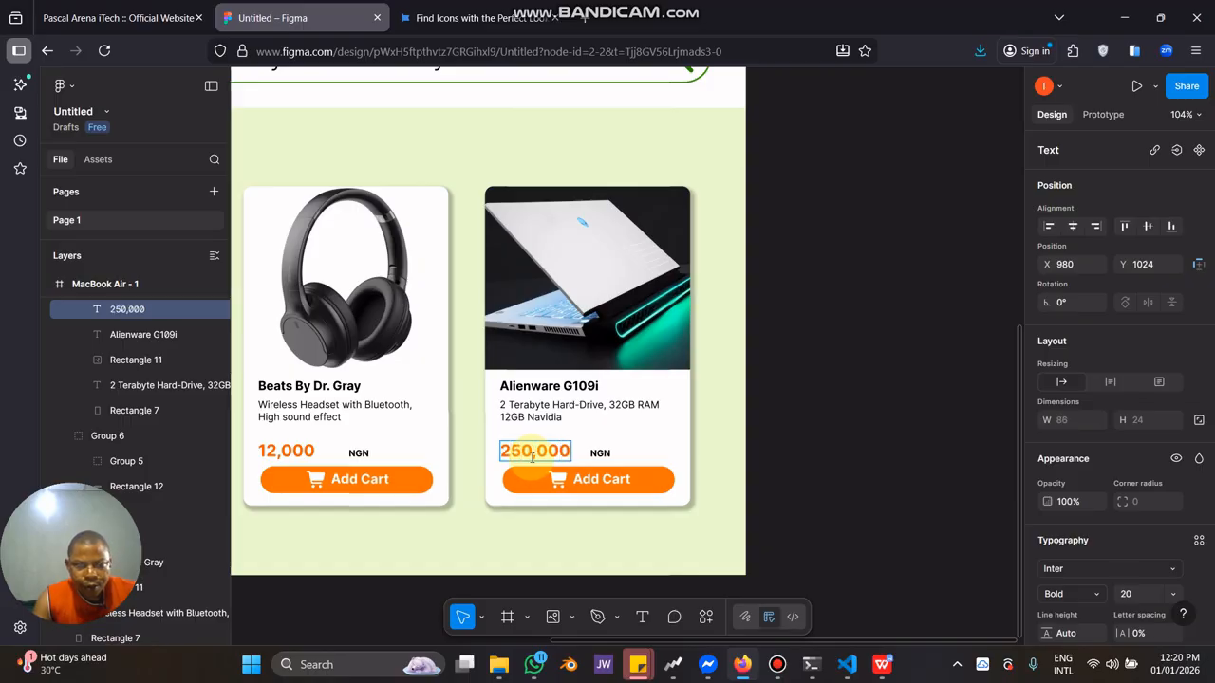
{"action": "type", "text": "5"}
{"action": "key", "text": "Delete"}
{"action": "key", "text": "Escape"}
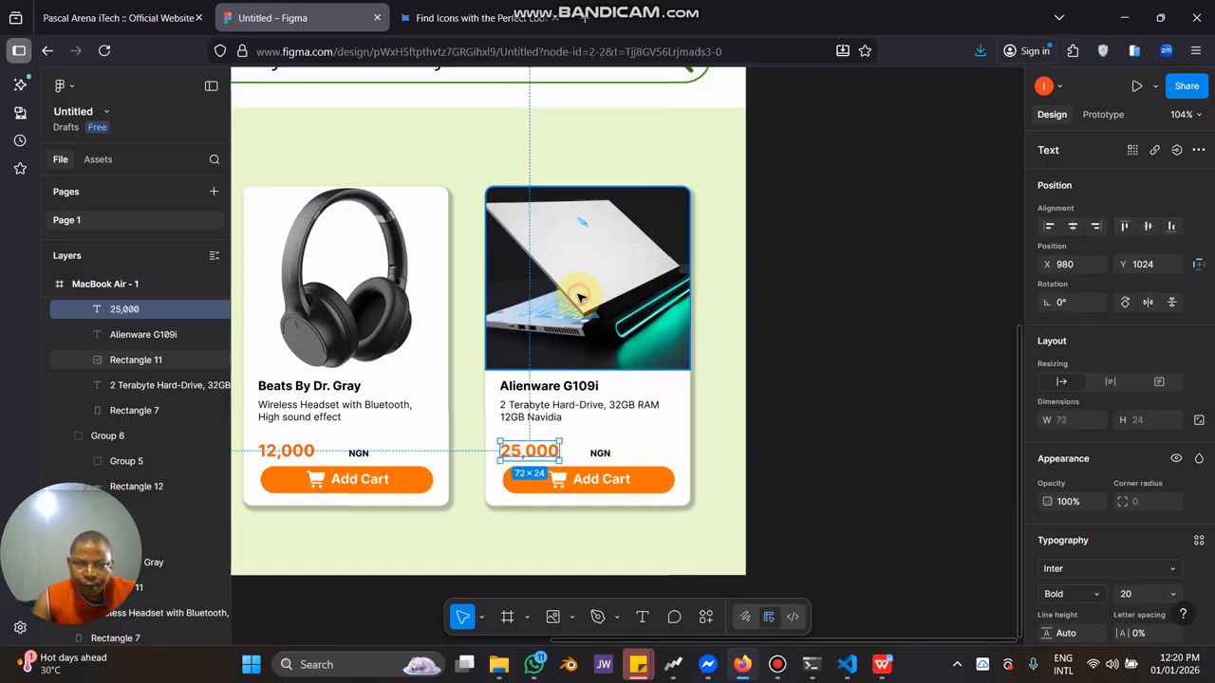
Replace the laptop picture on the fourth card with the black RGB gaming headset image (925f83fe-e929-438a-b118…) from Downloads.
{"action": "right_click", "coordinate": [580, 298]}
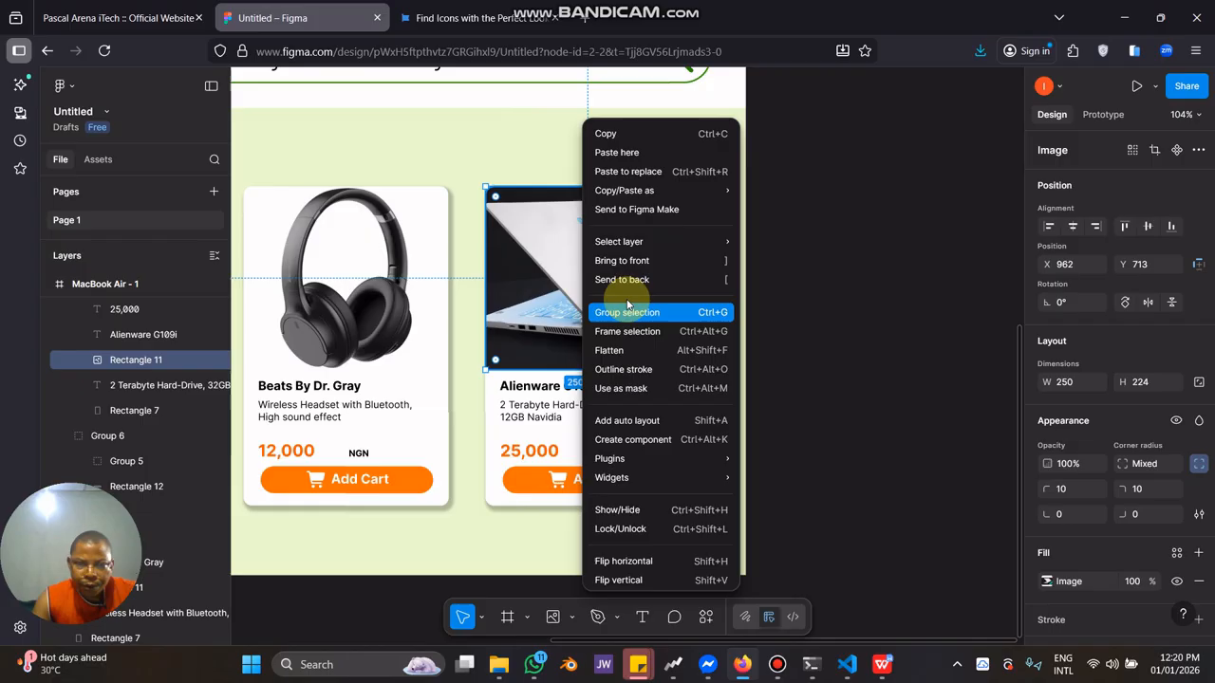
{"action": "mouse_move", "coordinate": [631, 243]}
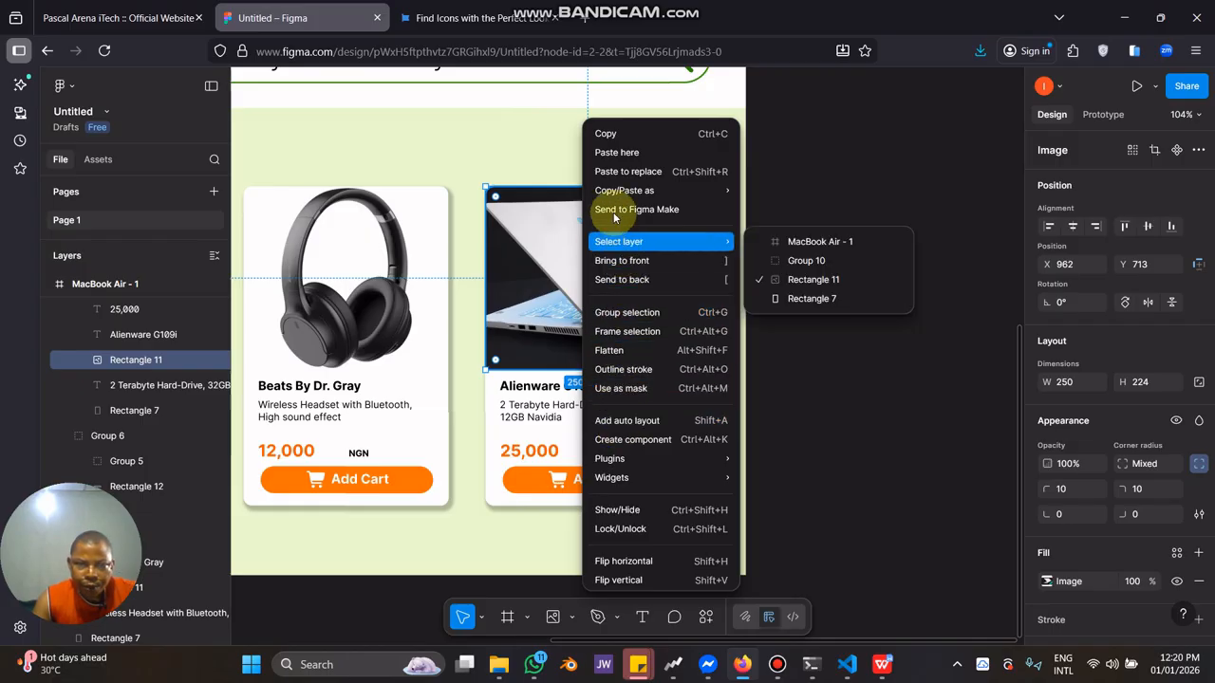
{"action": "left_click", "coordinate": [841, 281]}
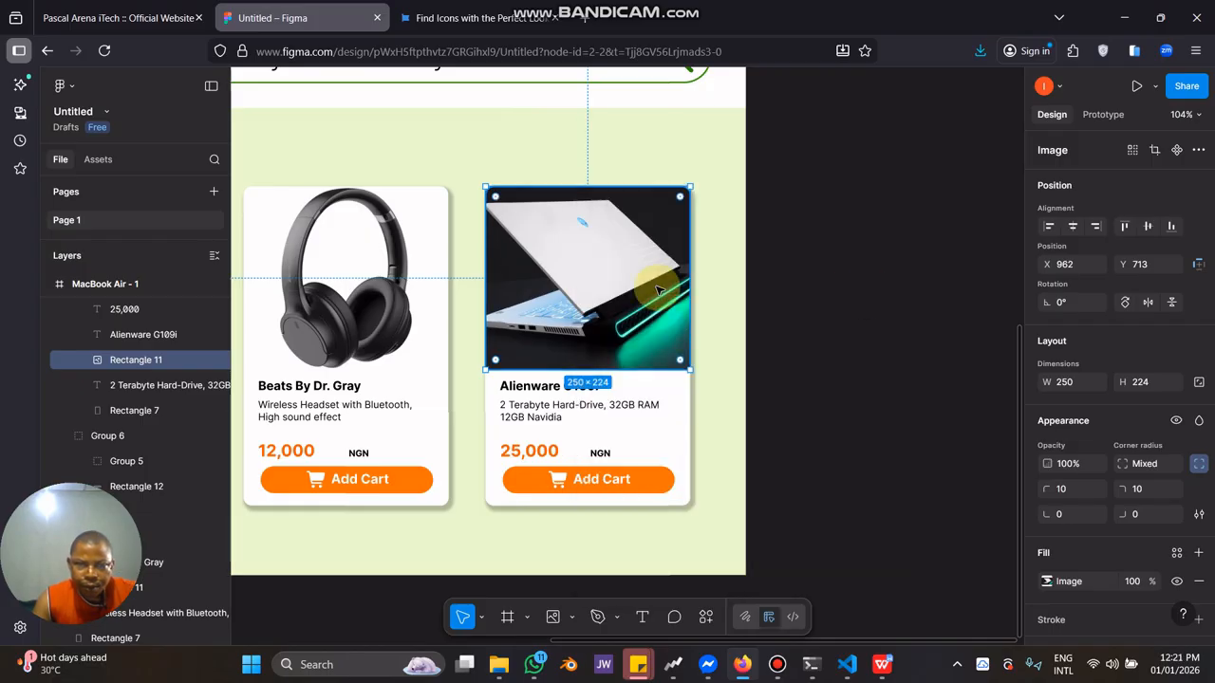
{"action": "left_click", "coordinate": [1047, 581]}
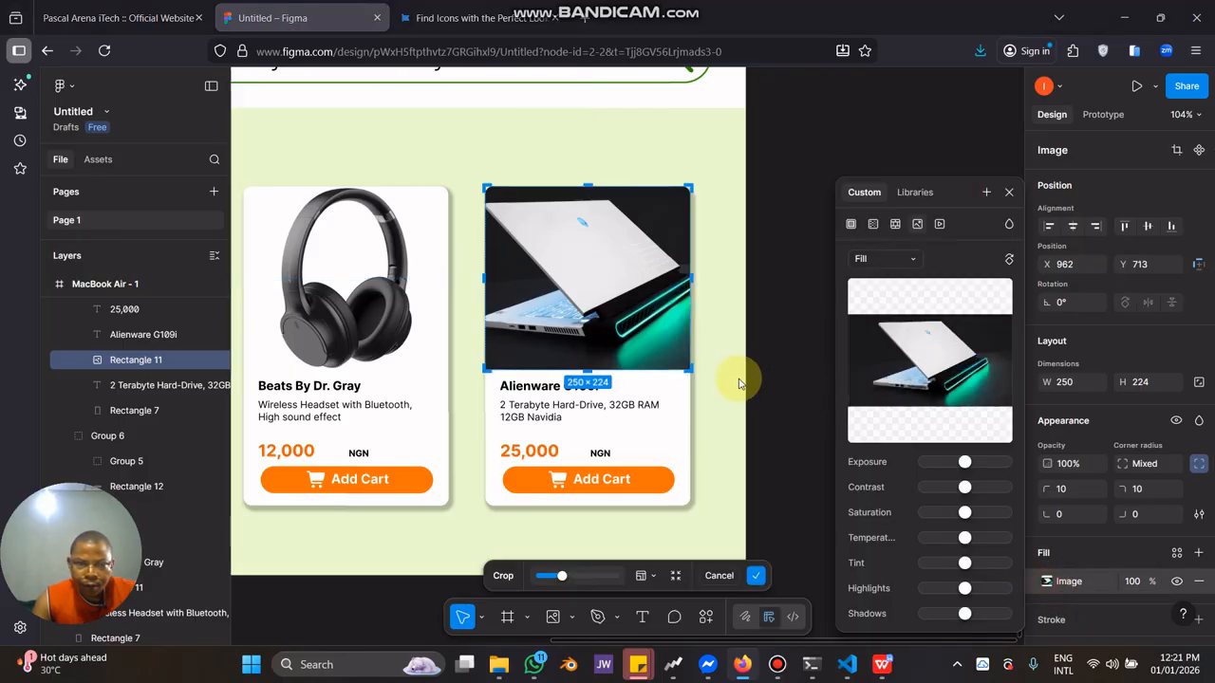
{"action": "left_click", "coordinate": [929, 360]}
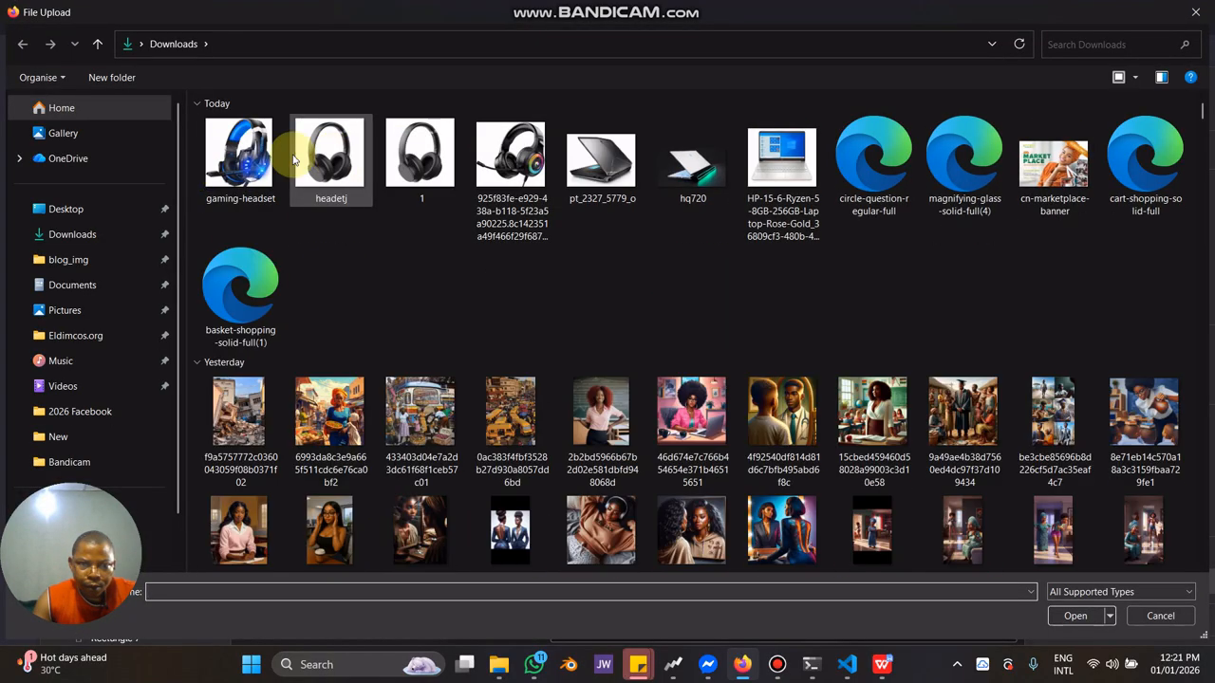
{"action": "left_click", "coordinate": [240, 157]}
{"action": "double_click", "coordinate": [513, 161]}
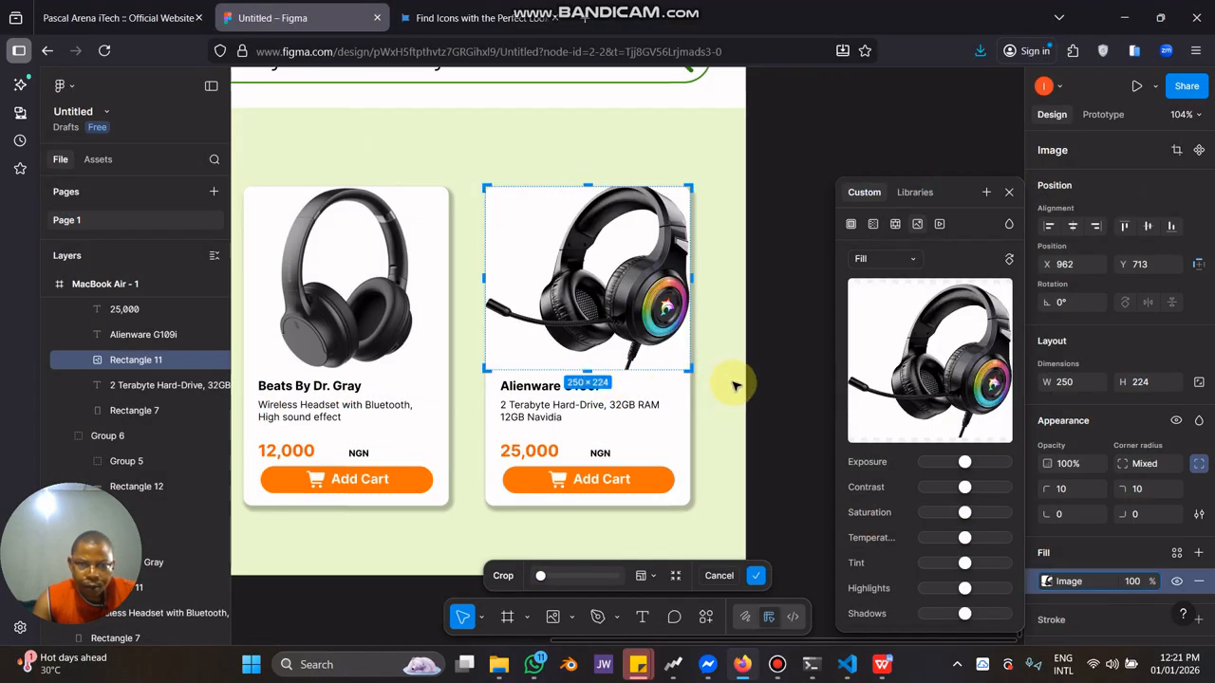
{"action": "left_click", "coordinate": [794, 386]}
Extend the MacBook Air - 1 frame downward to a height of about 2047.
{"action": "scroll", "coordinate": [689, 410], "scroll_direction": "down", "scroll_amount": 1}
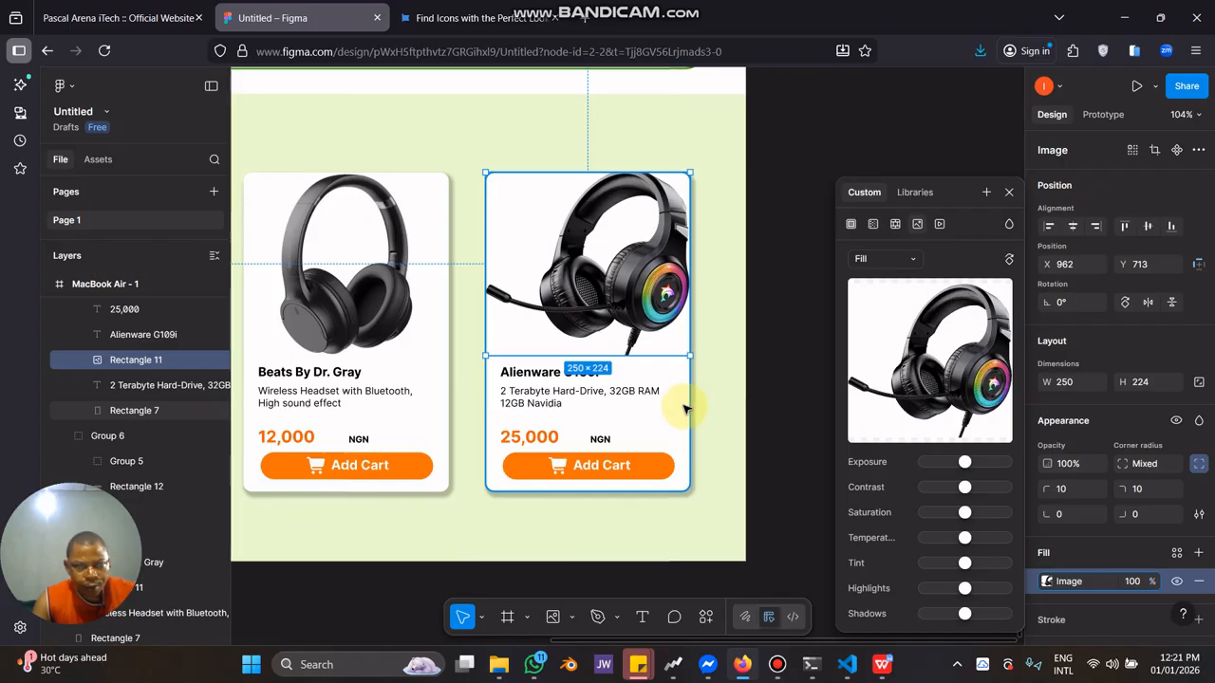
{"action": "scroll", "coordinate": [669, 403], "scroll_direction": "down", "scroll_amount": 6}
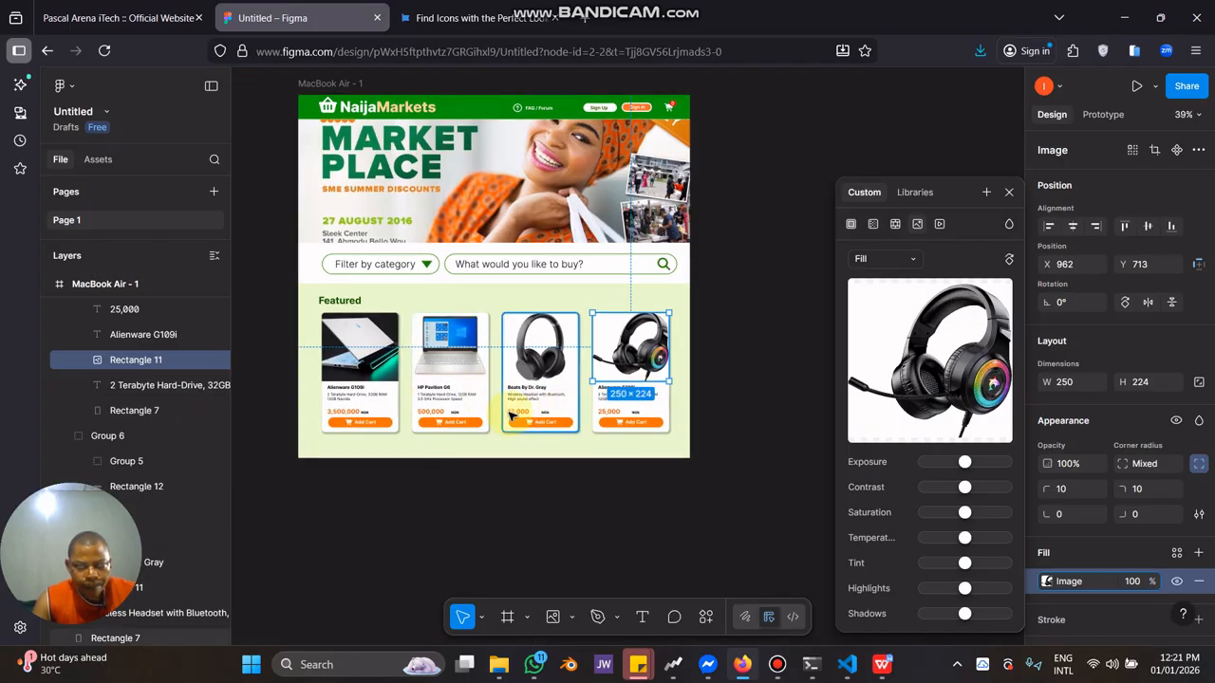
{"action": "scroll", "coordinate": [510, 416], "scroll_direction": "down", "scroll_amount": 2}
{"action": "scroll", "coordinate": [510, 416], "scroll_direction": "left", "scroll_amount": 1}
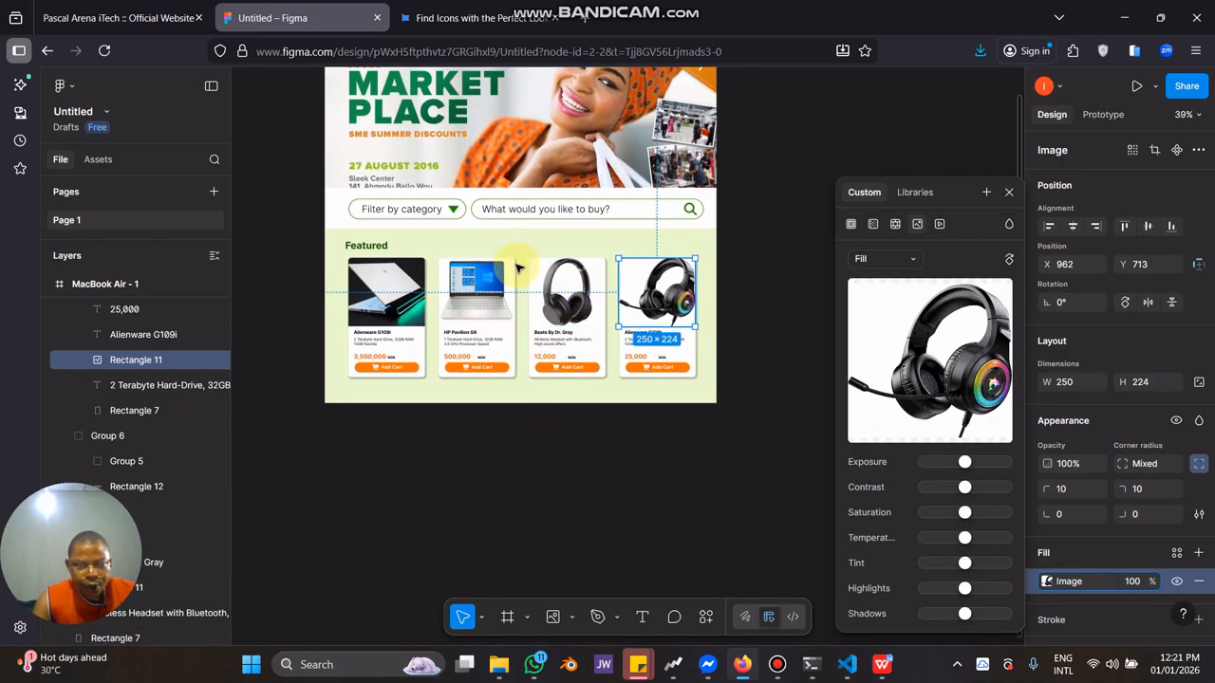
{"action": "scroll", "coordinate": [518, 268], "scroll_direction": "up", "scroll_amount": 5}
{"action": "left_click", "coordinate": [360, 217]}
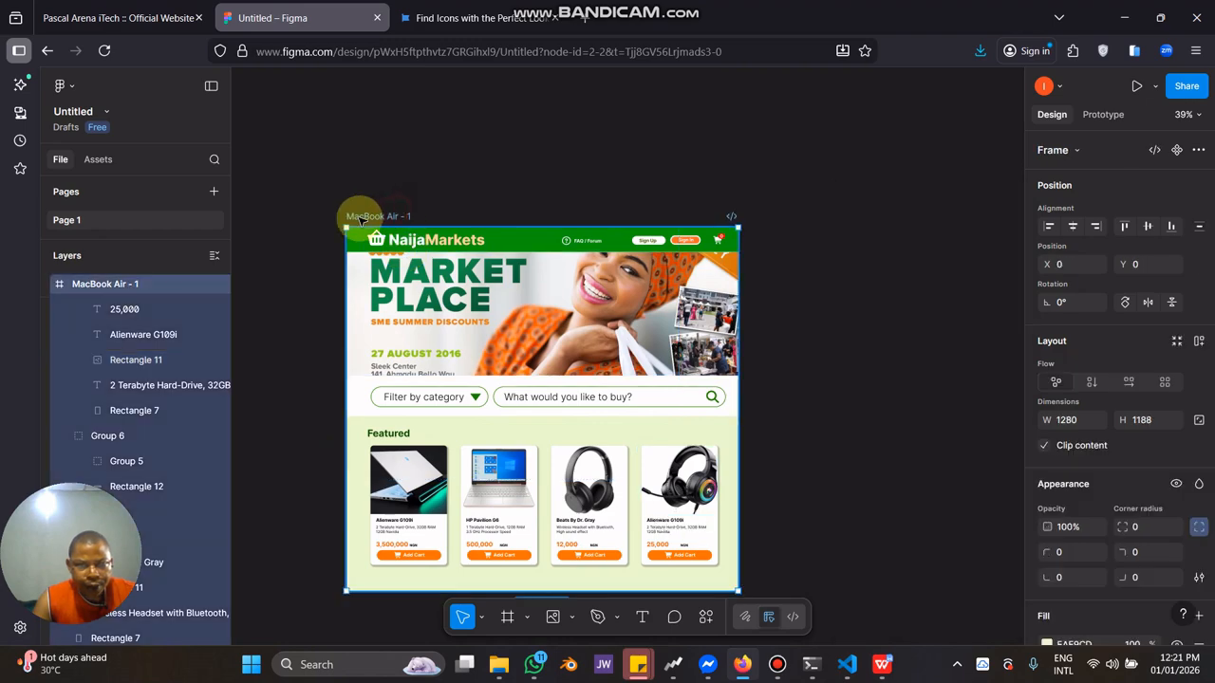
{"action": "scroll", "coordinate": [513, 344], "scroll_direction": "down", "scroll_amount": 5}
{"action": "scroll", "coordinate": [512, 344], "scroll_direction": "right", "scroll_amount": 1}
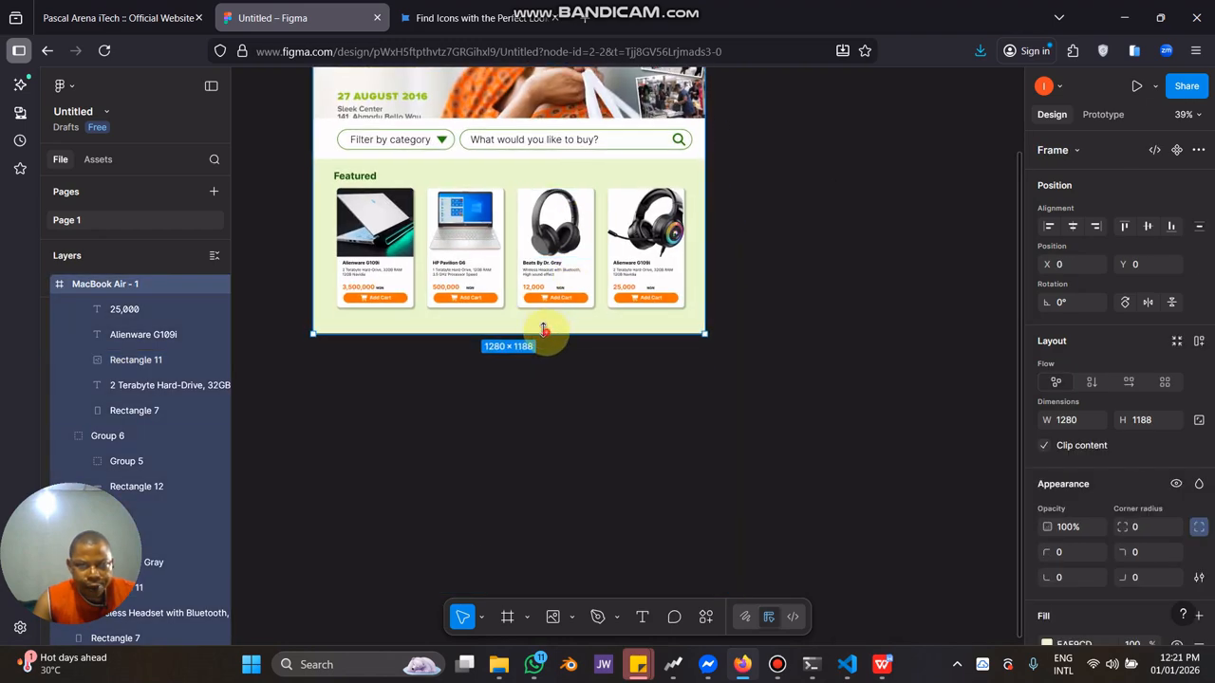
{"action": "left_click_drag", "start_coordinate": [543, 329], "coordinate": [579, 598]}
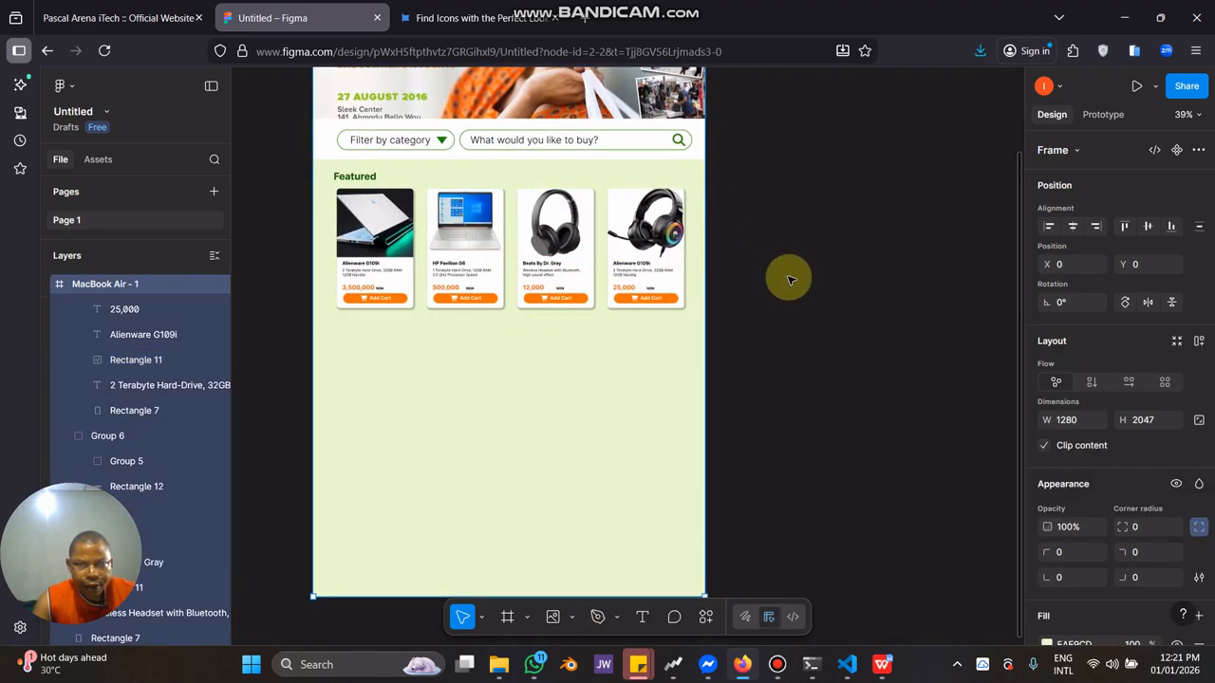
Duplicate the row of four featured product cards and place the copy directly below, leaving a gap for a heading between the rows.
{"action": "left_click_drag", "start_coordinate": [794, 333], "coordinate": [316, 202]}
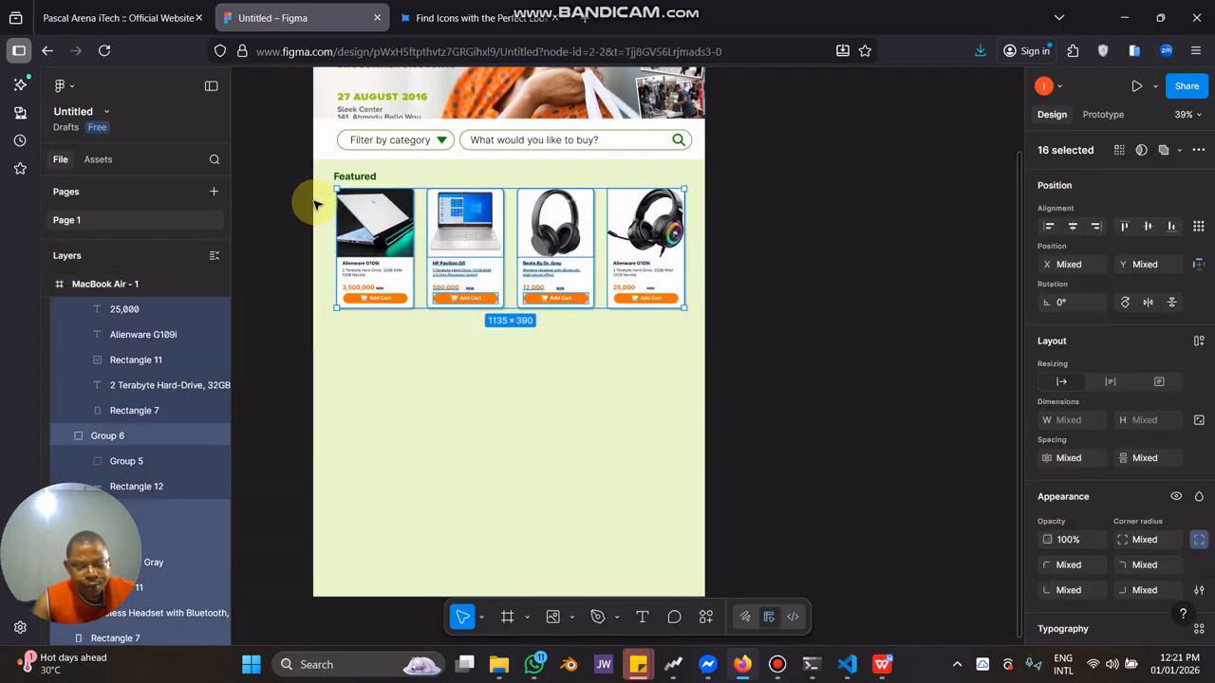
{"action": "key", "text": "ctrl+d"}
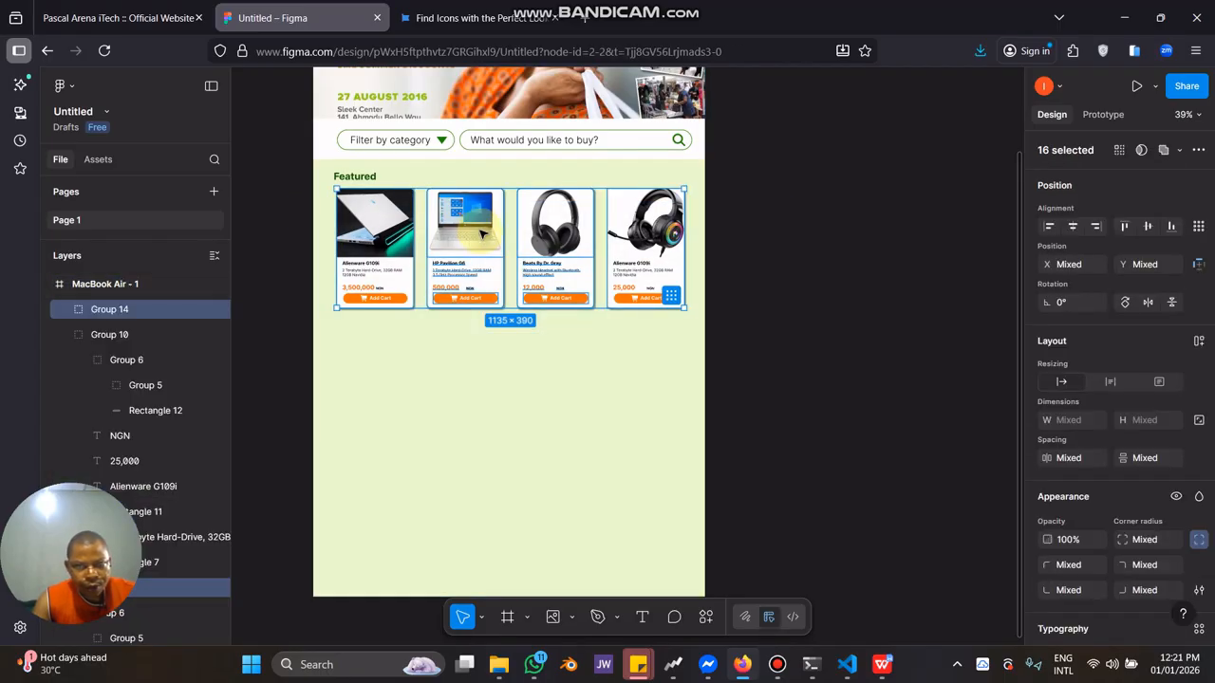
{"action": "left_click_drag", "start_coordinate": [475, 232], "coordinate": [473, 324]}
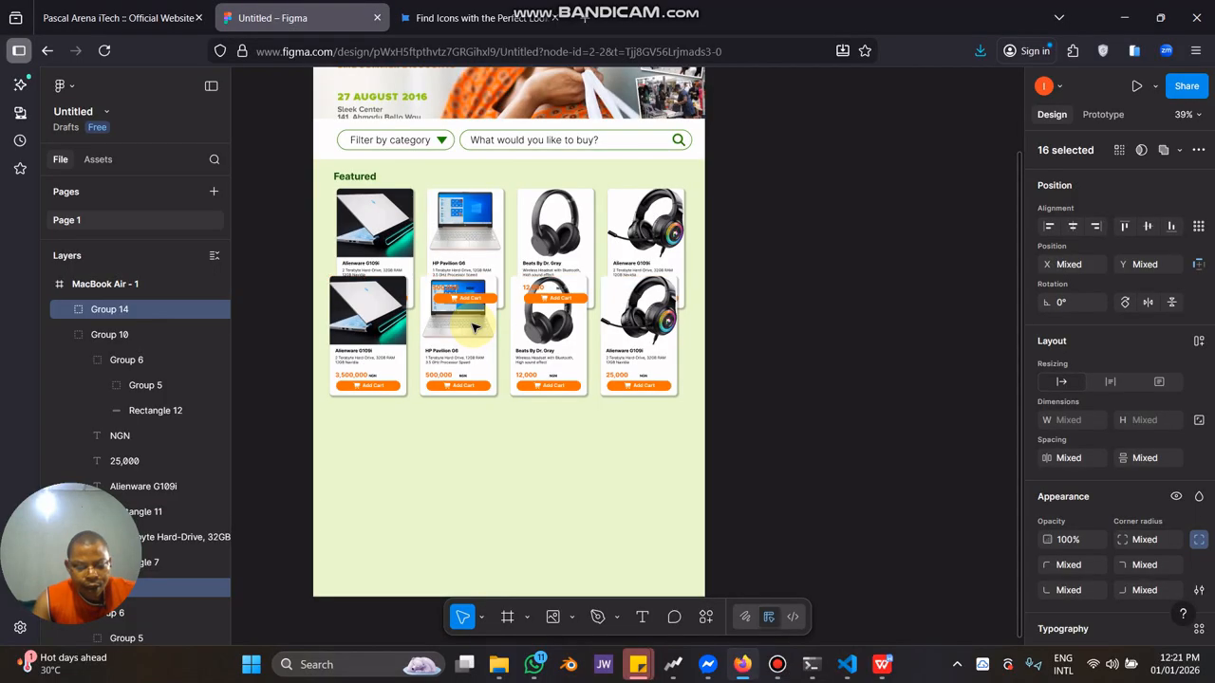
{"action": "key", "text": "ctrl+z"}
{"action": "left_click_drag", "start_coordinate": [466, 231], "coordinate": [484, 361]}
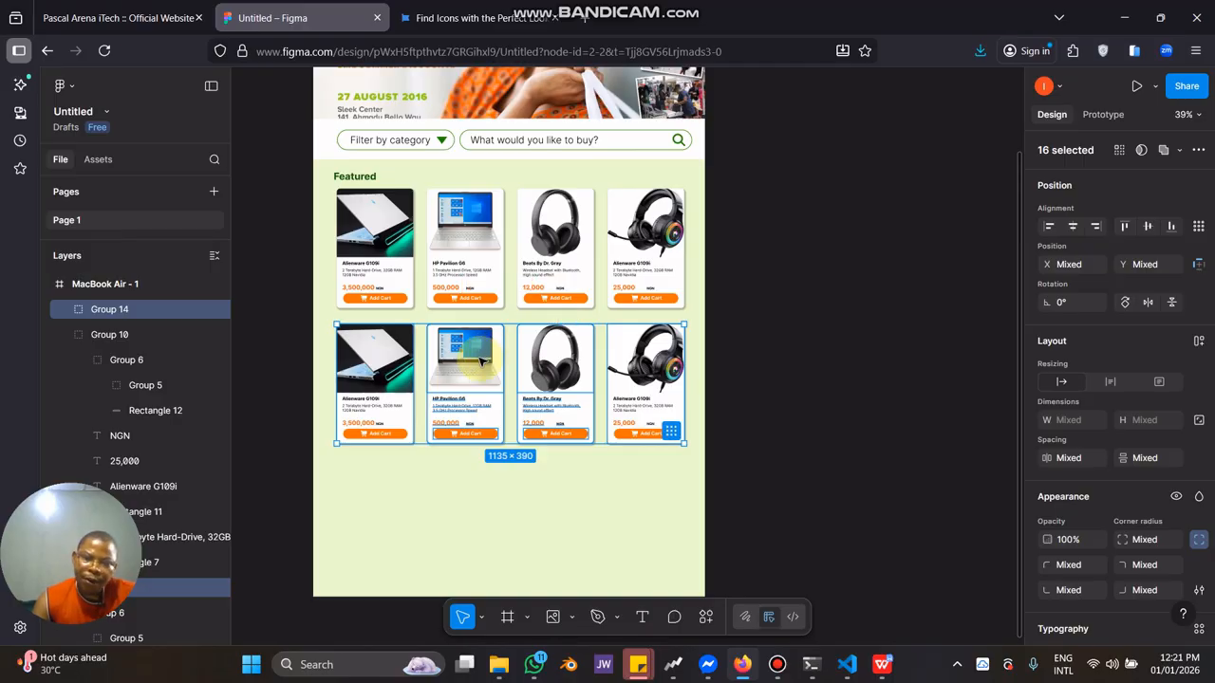
{"action": "scroll", "coordinate": [434, 432], "scroll_direction": "up", "scroll_amount": 3}
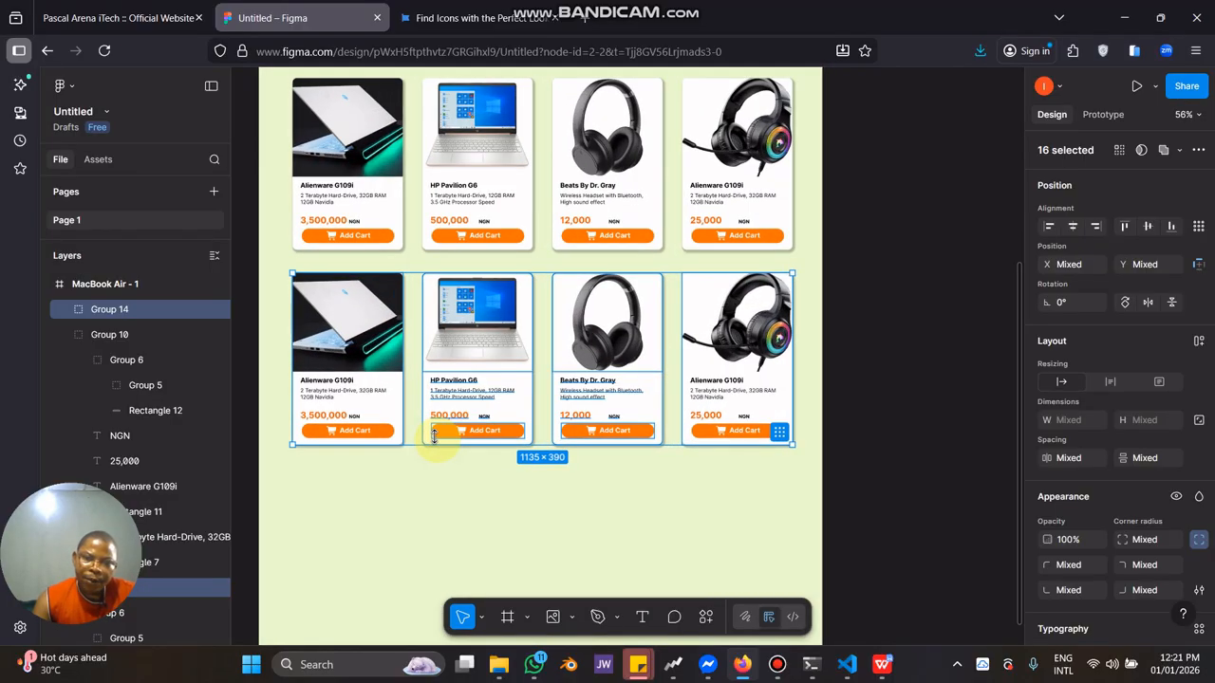
{"action": "scroll", "coordinate": [434, 435], "scroll_direction": "down", "scroll_amount": 3}
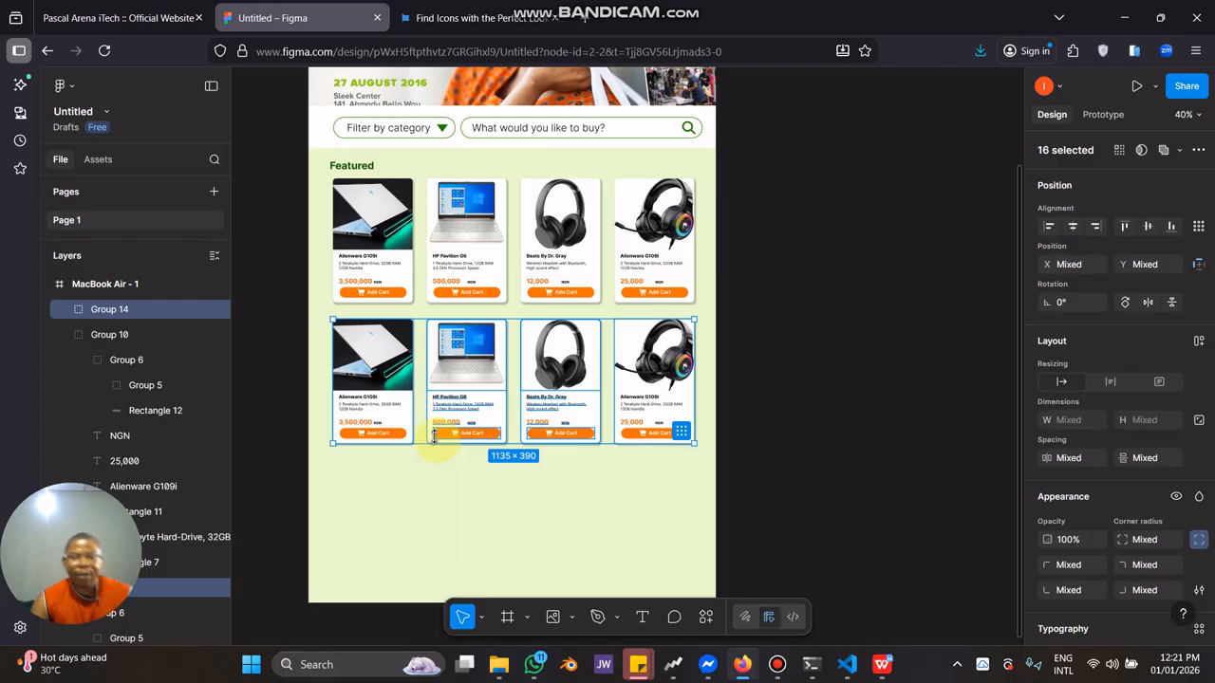
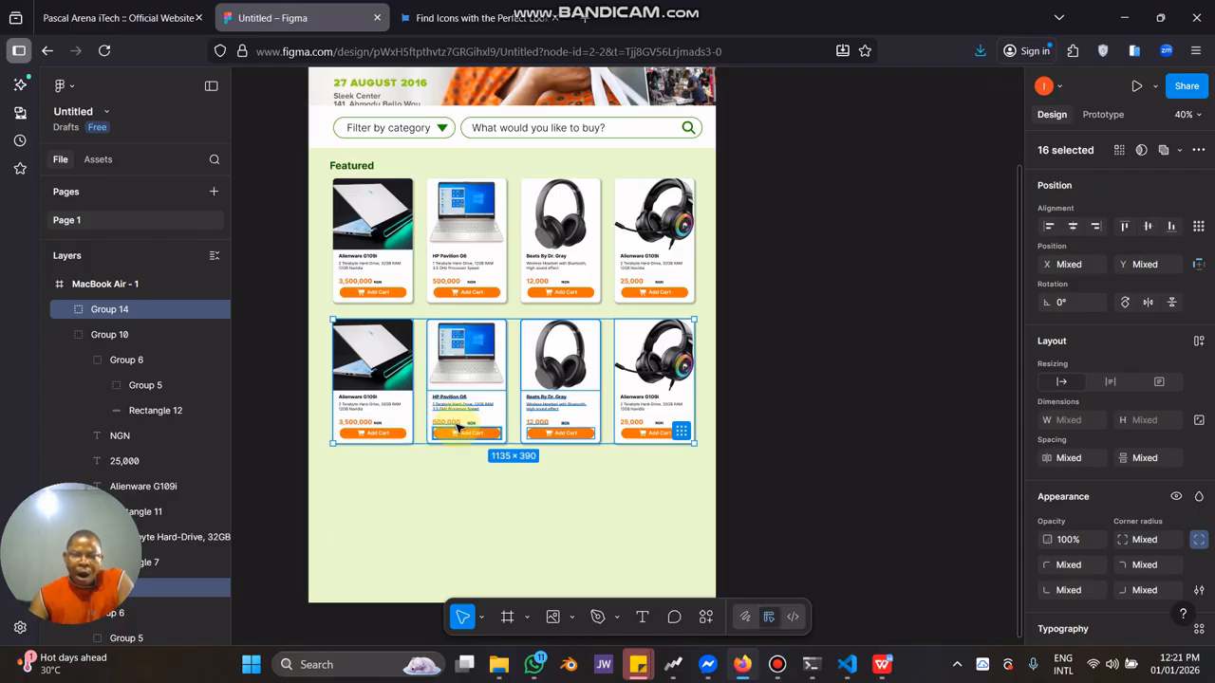
{"action": "left_click_drag", "start_coordinate": [483, 379], "coordinate": [481, 408]}
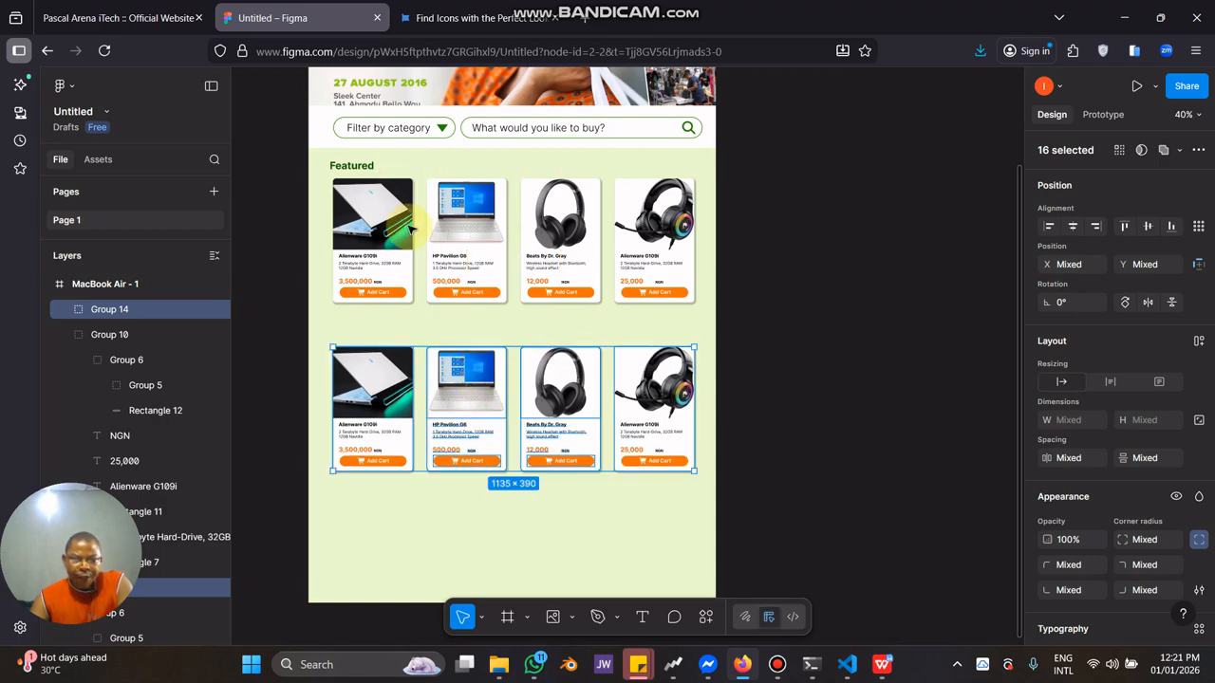
Copy the "Featured" heading to just above the second product row, at about X 67, Y 1180.
{"action": "left_click", "coordinate": [360, 166]}
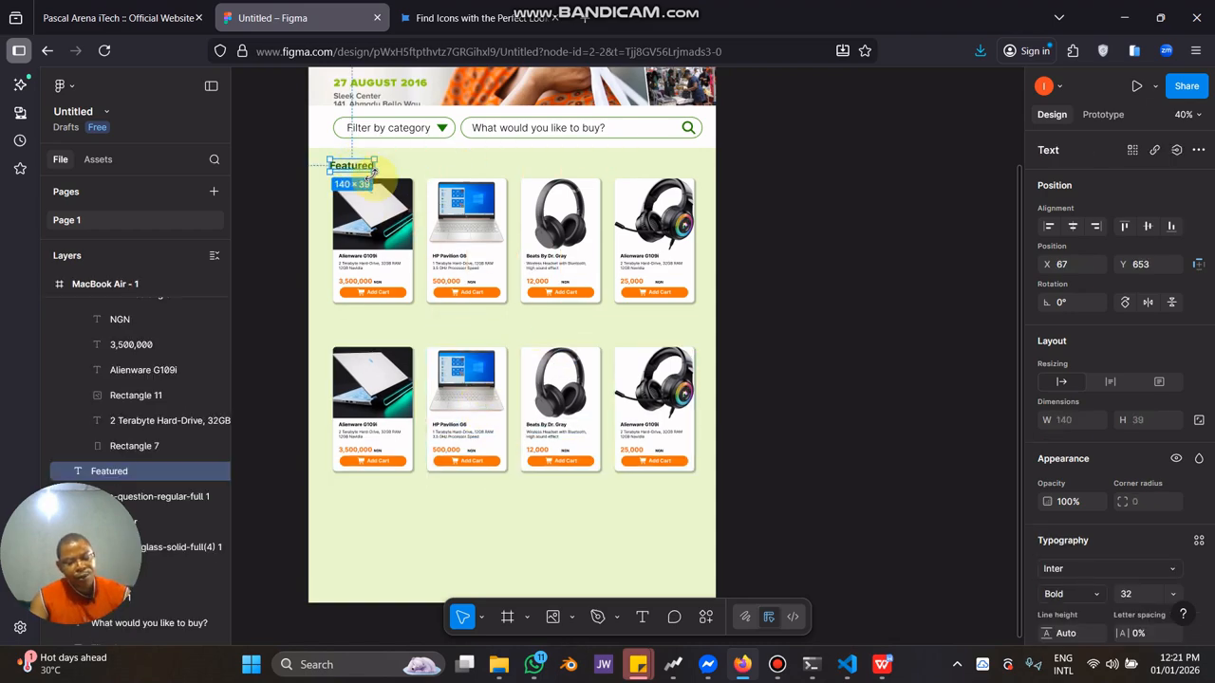
{"action": "left_click_drag", "start_coordinate": [359, 166], "coordinate": [386, 340]}
{"action": "scroll", "coordinate": [441, 296], "scroll_direction": "up", "scroll_amount": 3, "text": "ctrl"}
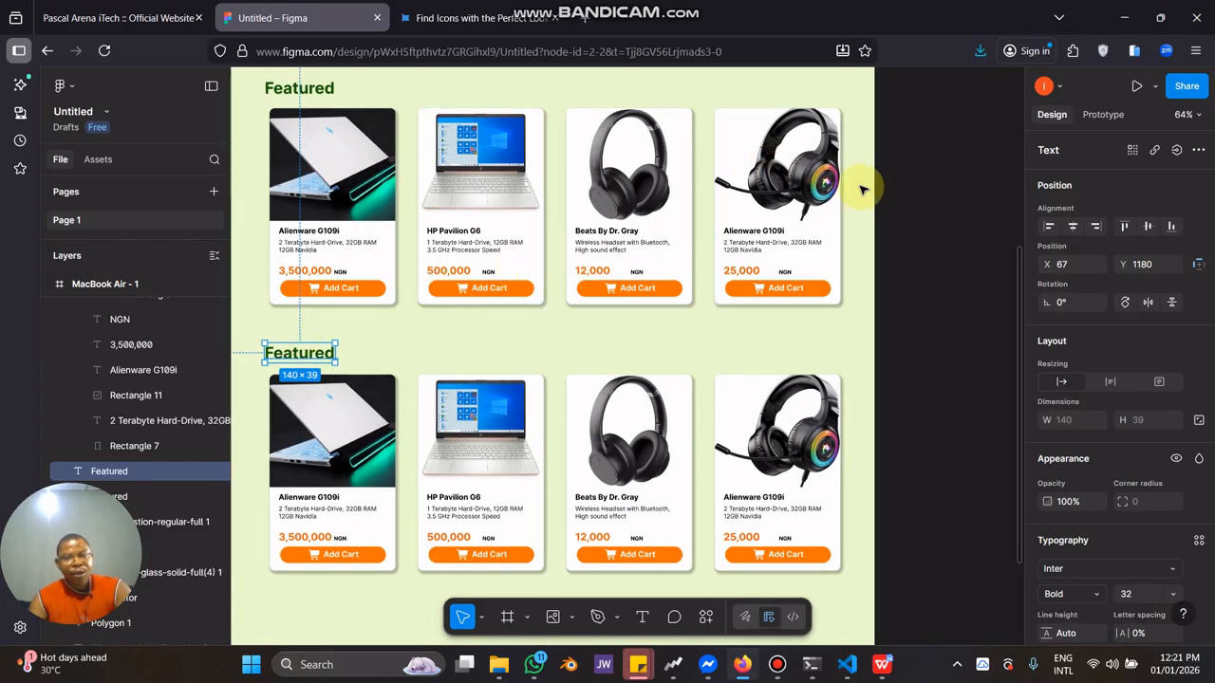
Draw a thin rectangle between the two product rows and stretch it across the full frame width, about 1280 × 25 at Y 1125.
{"action": "left_click", "coordinate": [570, 620]}
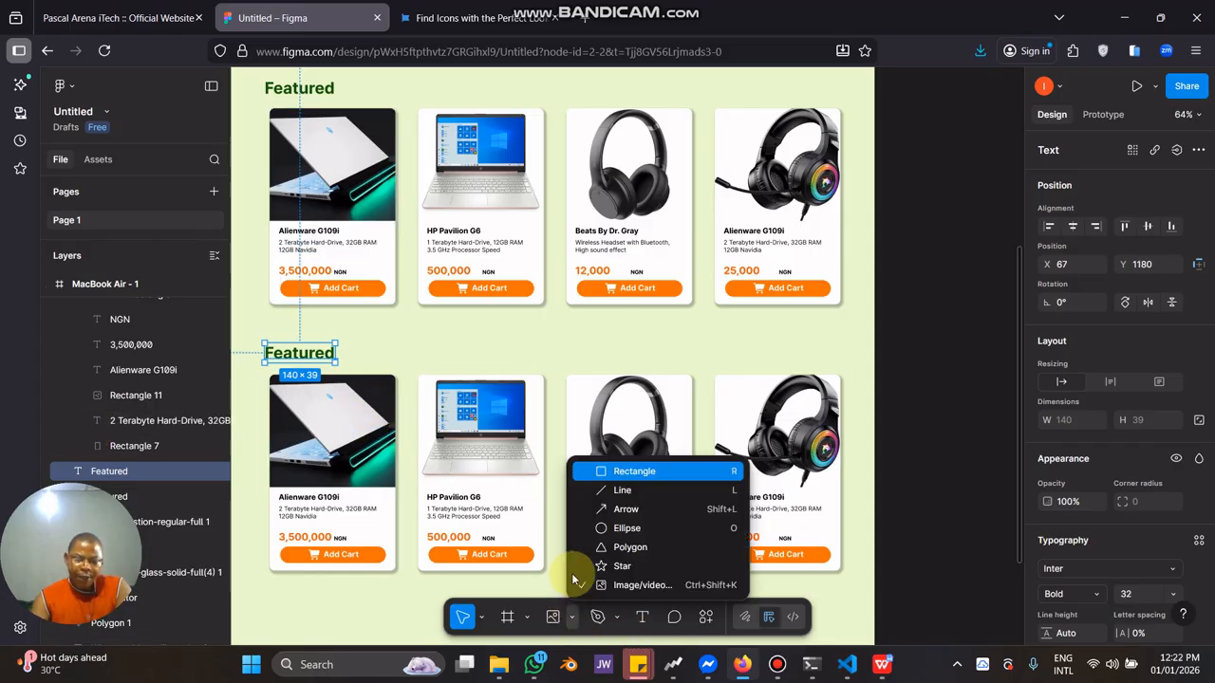
{"action": "left_click", "coordinate": [614, 472]}
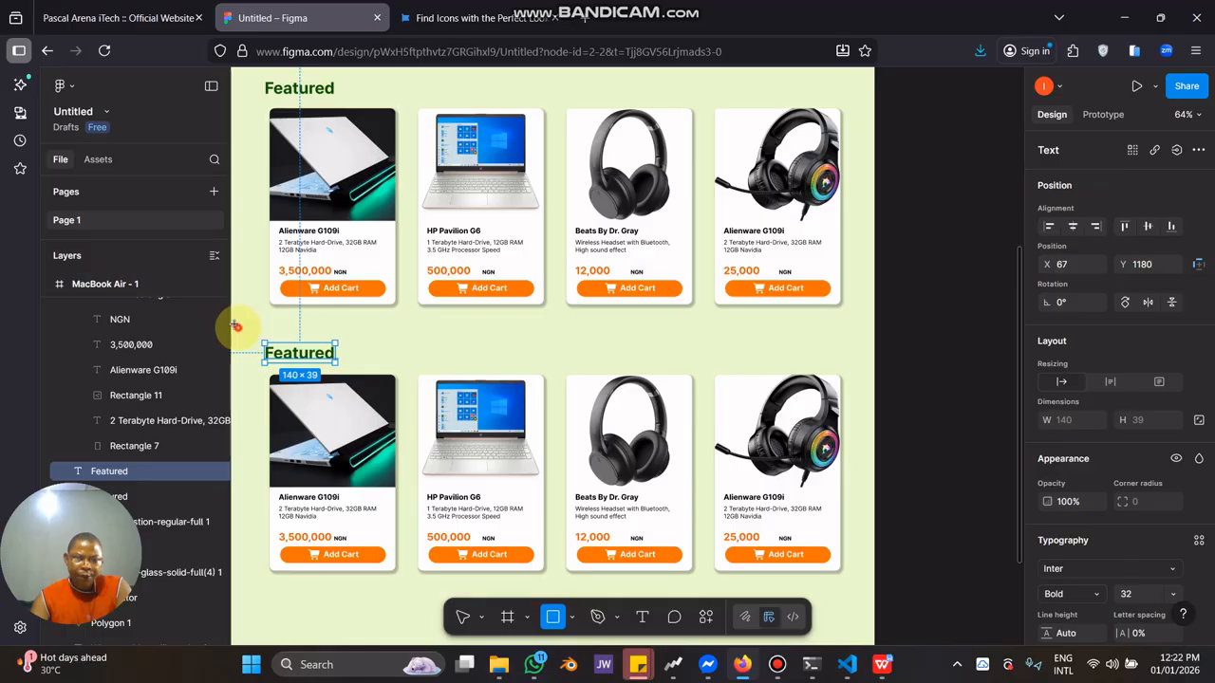
{"action": "mouse_move", "coordinate": [235, 326]}
{"action": "left_mouse_down"}
{"action": "mouse_move", "coordinate": [881, 317]}
{"action": "mouse_move", "coordinate": [872, 314]}
{"action": "left_mouse_up"}
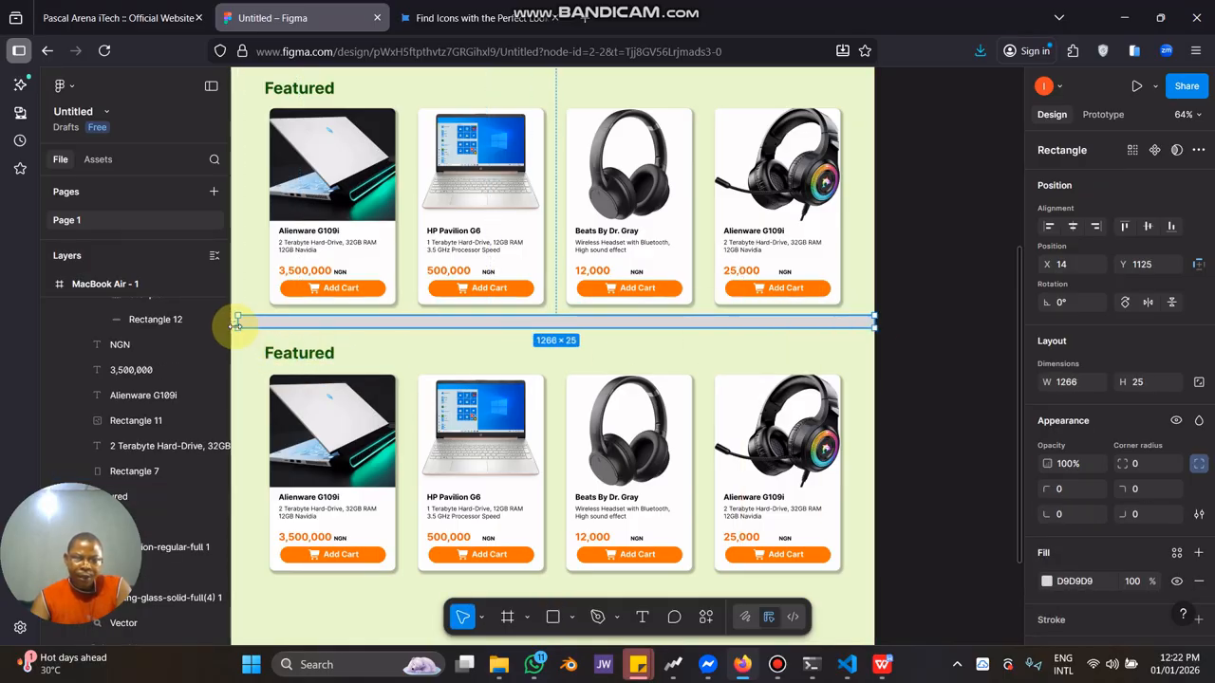
{"action": "left_click_drag", "start_coordinate": [235, 324], "coordinate": [231, 322]}
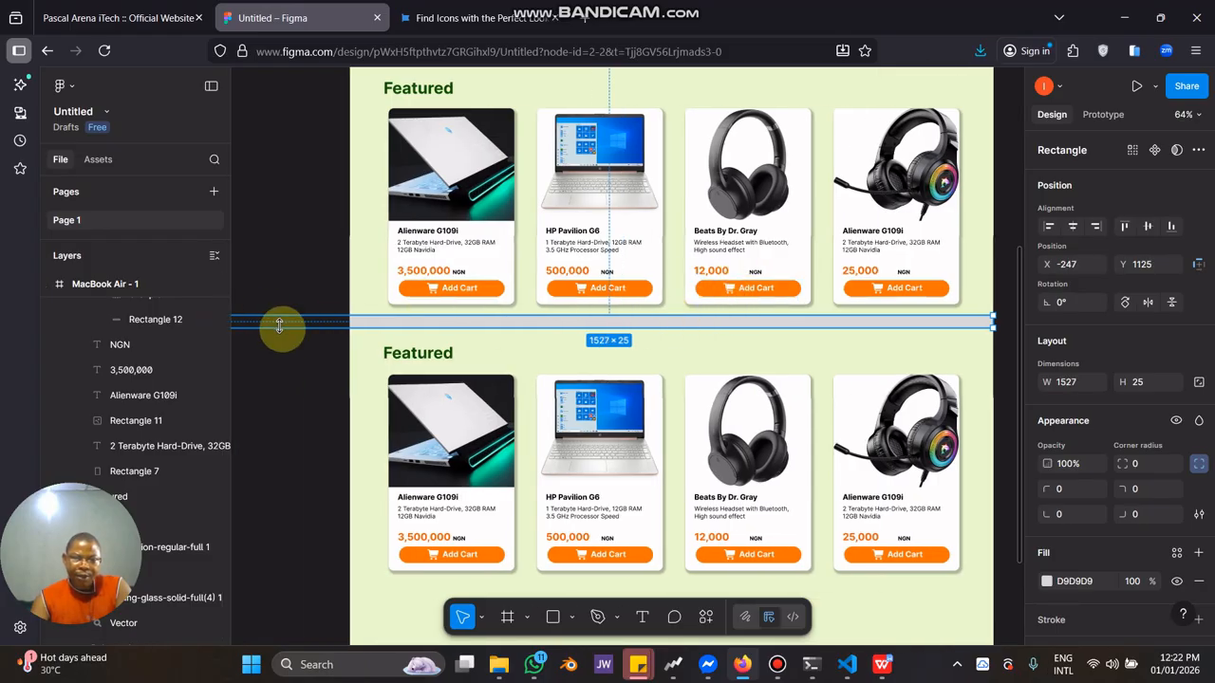
{"action": "scroll", "coordinate": [513, 324], "scroll_direction": "left", "scroll_amount": 3}
{"action": "left_click_drag", "start_coordinate": [429, 320], "coordinate": [550, 317]}
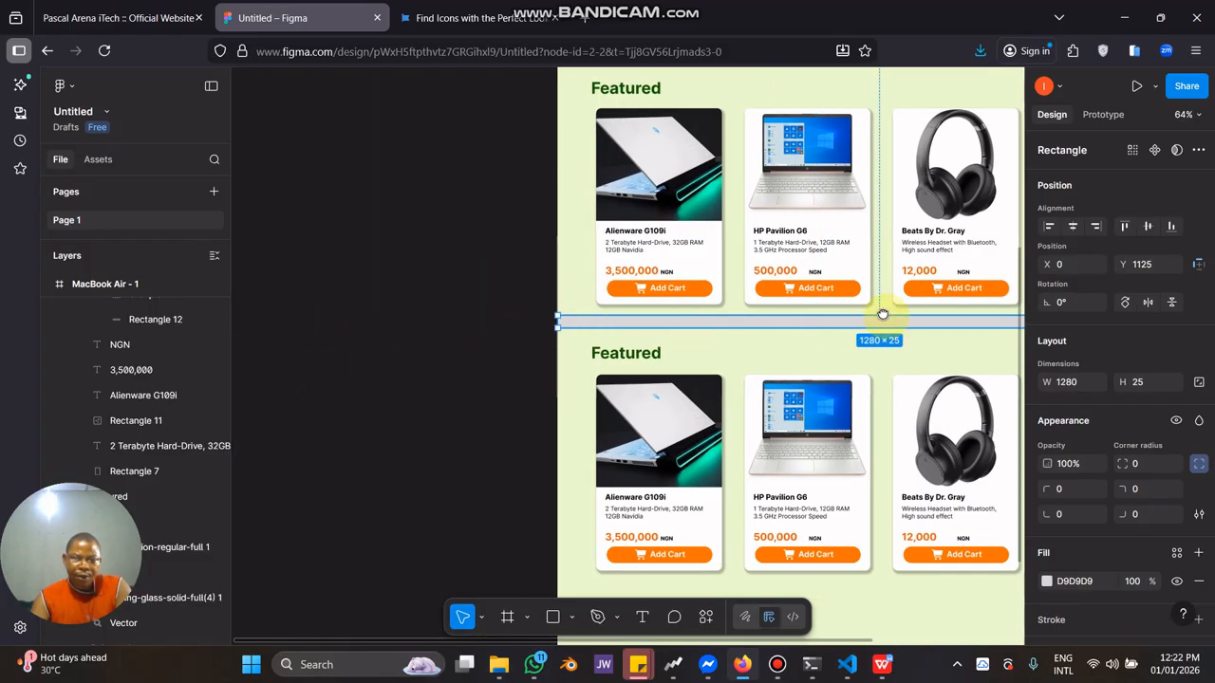
Duplicate the full-width bar in place and reduce the copy's height to about 17, centred inside the original at about Y 1129.
{"action": "left_click_drag", "start_coordinate": [881, 314], "coordinate": [636, 337]}
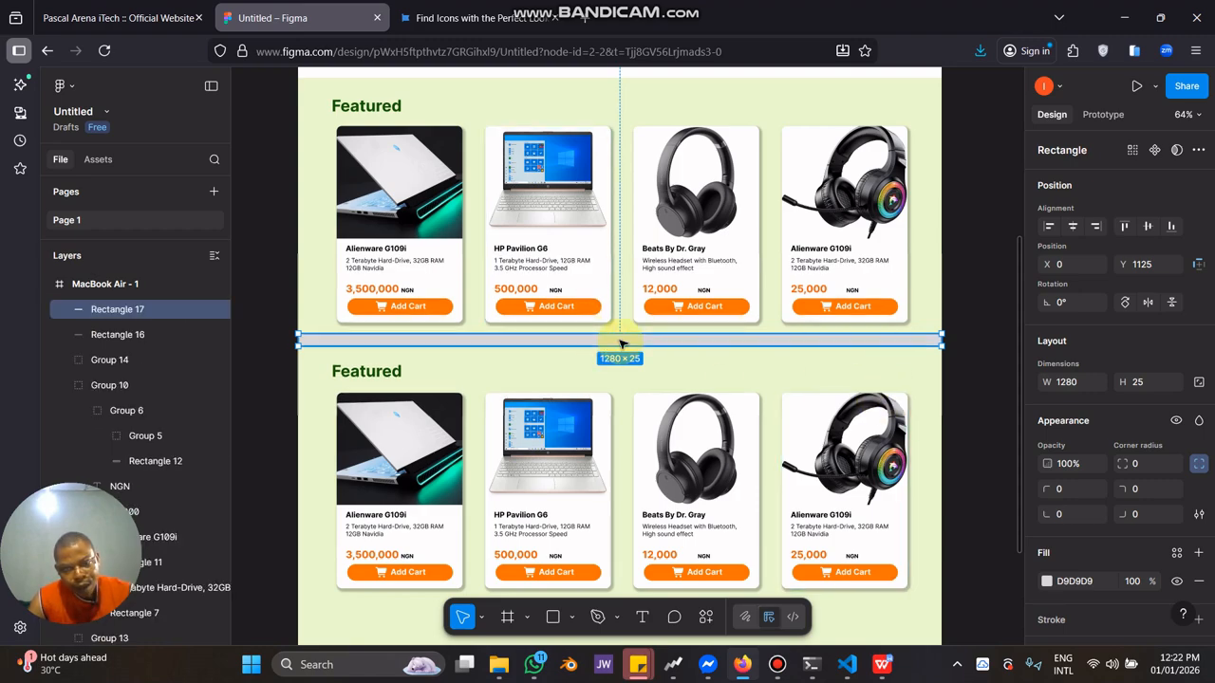
{"action": "scroll", "coordinate": [621, 343], "scroll_direction": "up", "scroll_amount": 5}
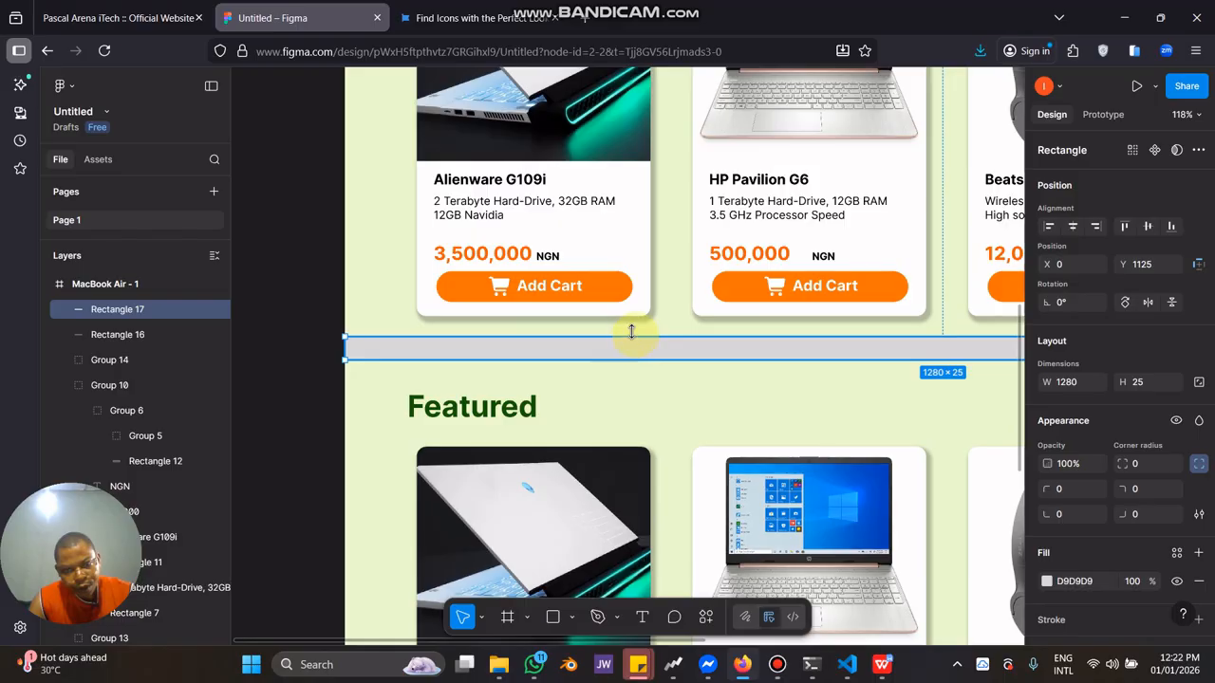
{"action": "left_click_drag", "start_coordinate": [631, 332], "coordinate": [638, 343]}
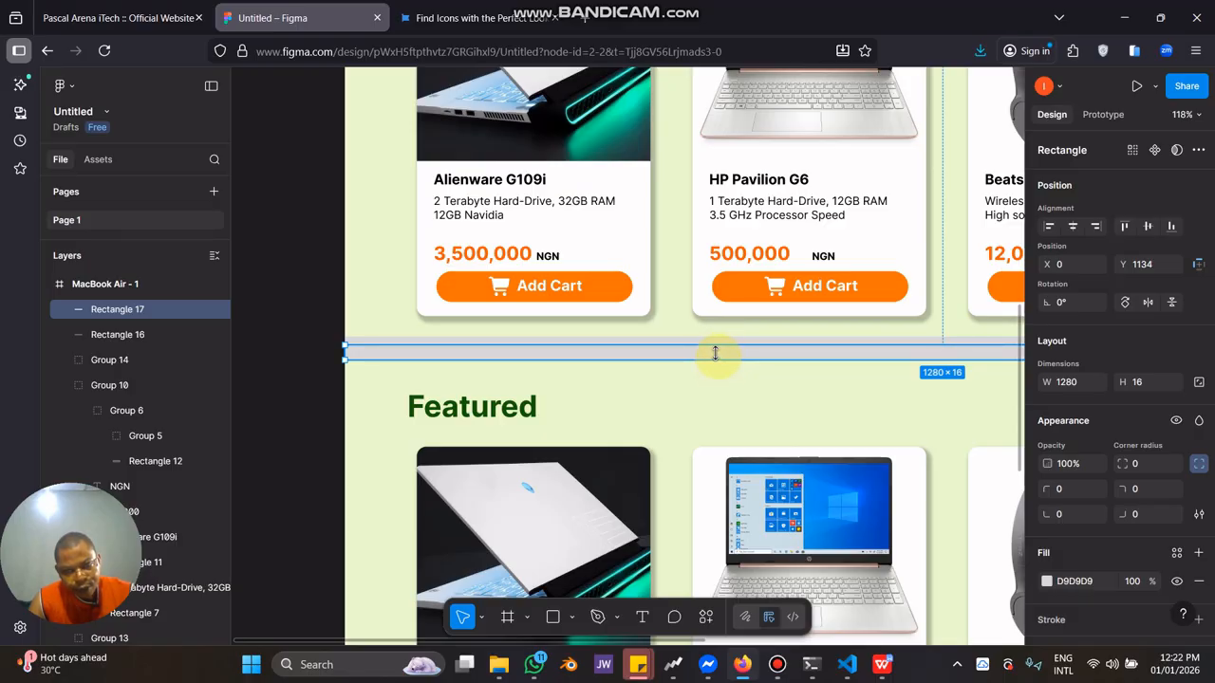
{"action": "mouse_move", "coordinate": [716, 353]}
{"action": "left_mouse_down"}
{"action": "mouse_move", "coordinate": [699, 312]}
{"action": "mouse_move", "coordinate": [716, 362]}
{"action": "left_mouse_up"}
{"action": "scroll", "coordinate": [721, 352], "scroll_direction": "up", "scroll_amount": 6}
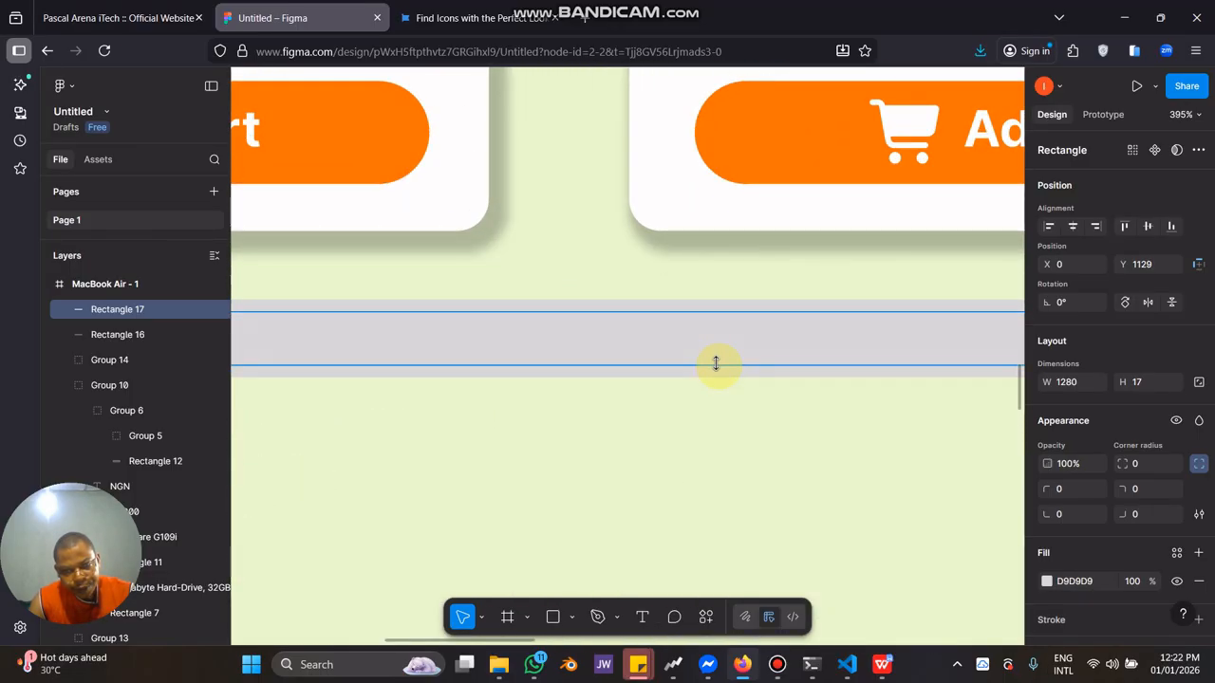
{"action": "scroll", "coordinate": [716, 363], "scroll_direction": "down", "scroll_amount": 6}
Shorten the thinner bar from its far end to a width of about 886.
{"action": "scroll", "coordinate": [728, 389], "scroll_direction": "right", "scroll_amount": 3}
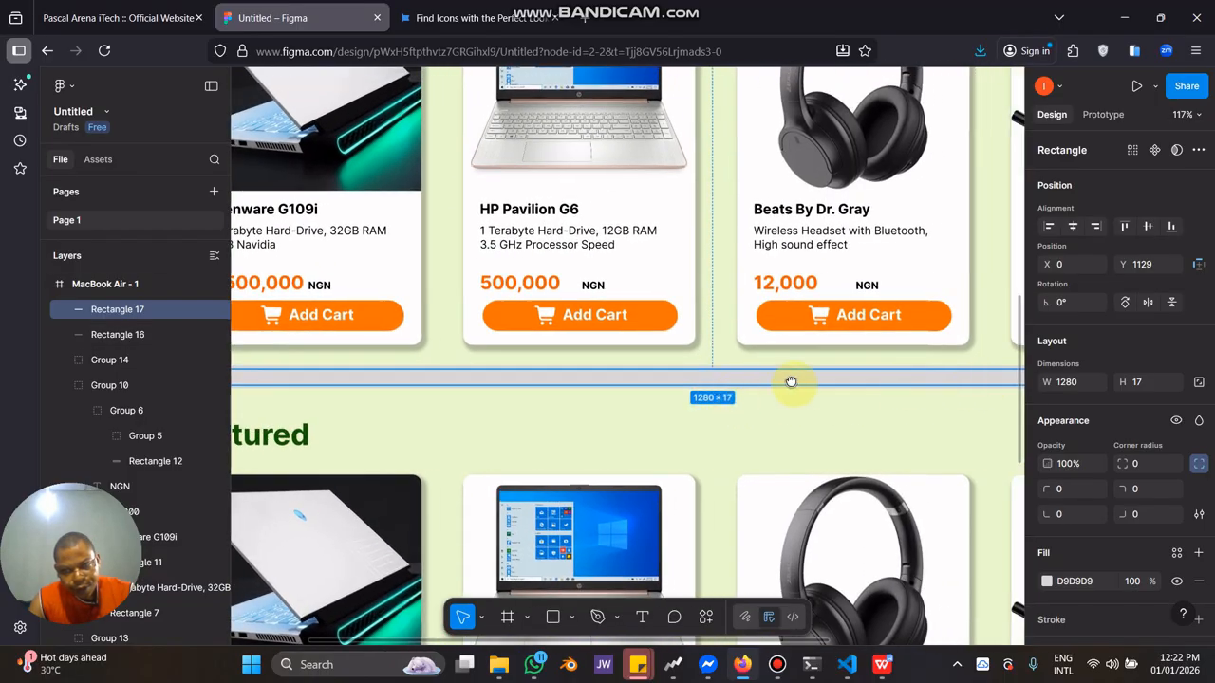
{"action": "scroll", "coordinate": [790, 381], "scroll_direction": "right", "scroll_amount": 5}
{"action": "scroll", "coordinate": [738, 406], "scroll_direction": "up", "scroll_amount": 3}
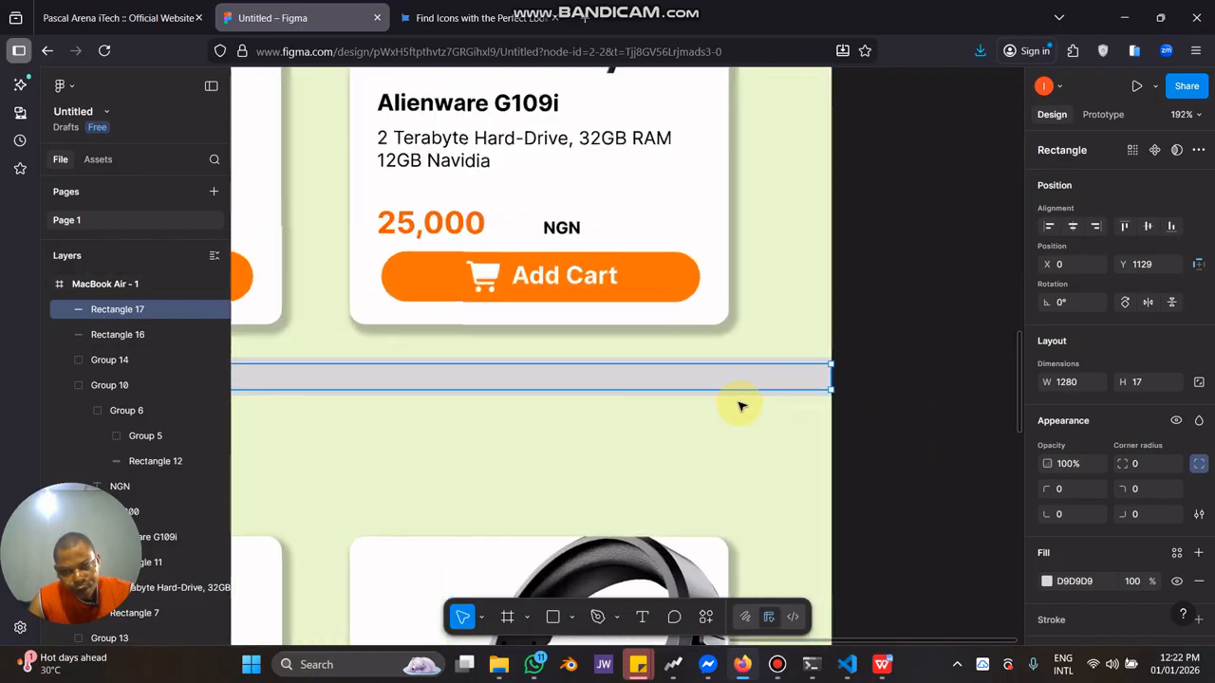
{"action": "scroll", "coordinate": [740, 406], "scroll_direction": "up", "scroll_amount": 2}
{"action": "left_click_drag", "start_coordinate": [857, 361], "coordinate": [233, 398]}
{"action": "scroll", "coordinate": [412, 390], "scroll_direction": "right", "scroll_amount": 3}
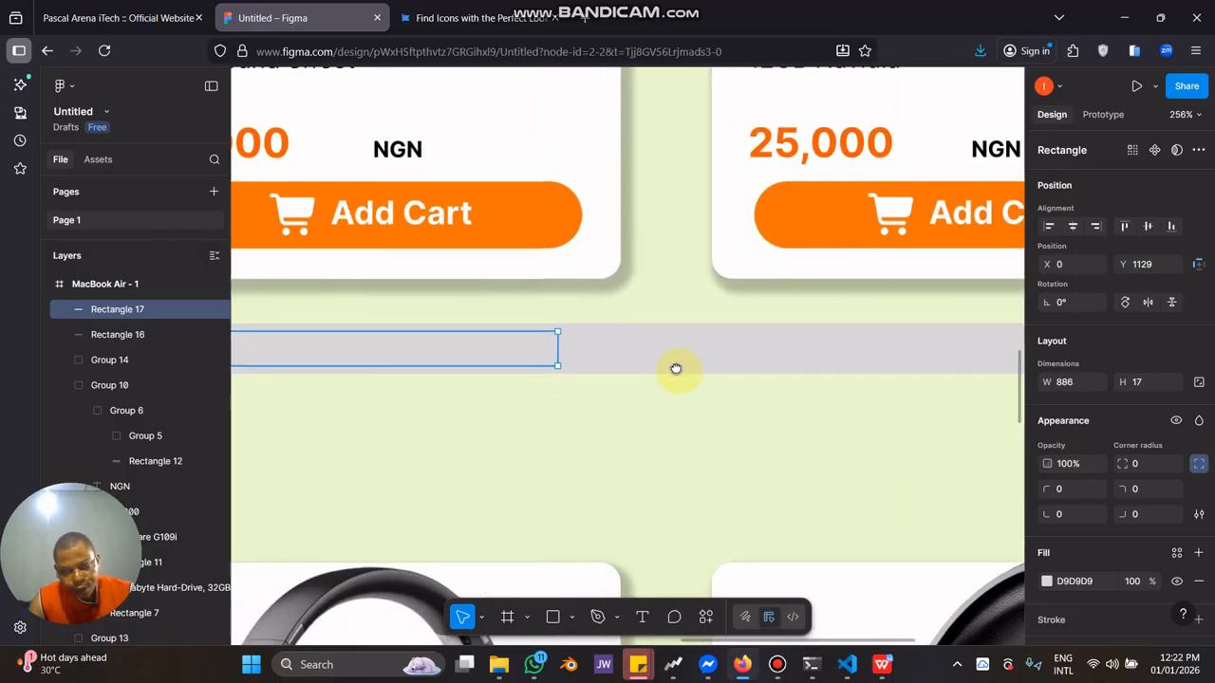
Change the fill of the full-width bar behind the thinner one to white.
{"action": "left_click", "coordinate": [862, 353]}
{"action": "left_click", "coordinate": [1047, 581]}
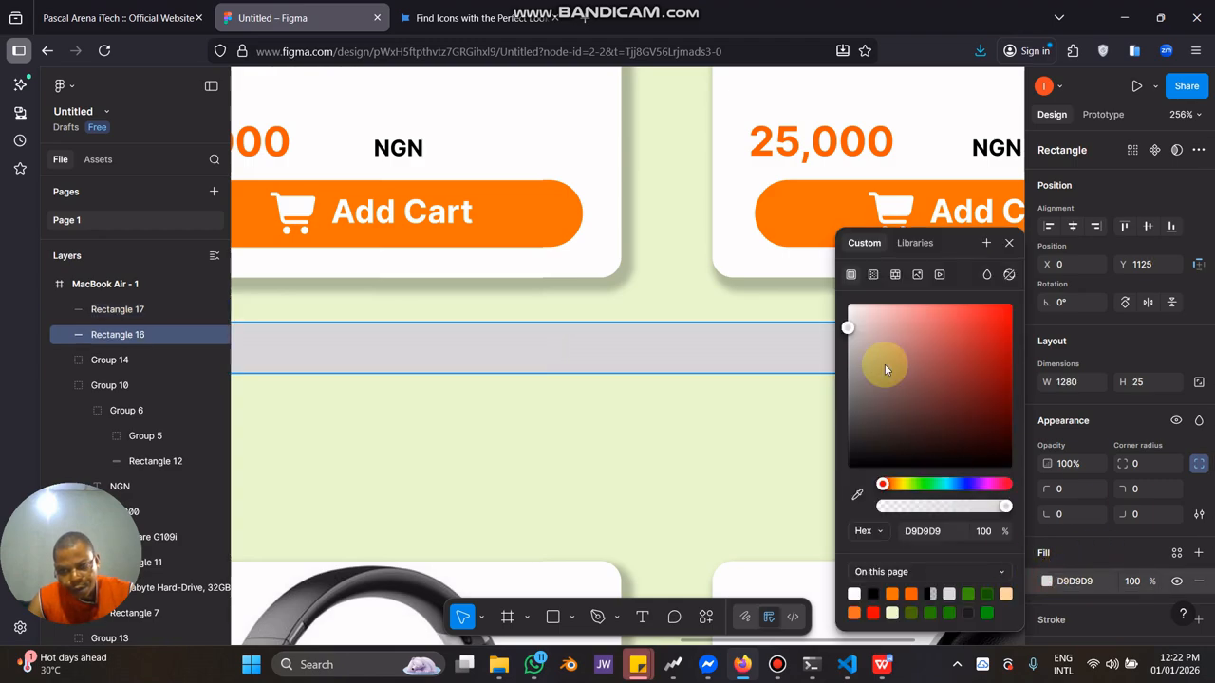
{"action": "left_click", "coordinate": [847, 327]}
{"action": "left_click", "coordinate": [632, 428]}
Try to round the thinner grey bar with a corner radius of 100.
{"action": "left_click", "coordinate": [535, 354]}
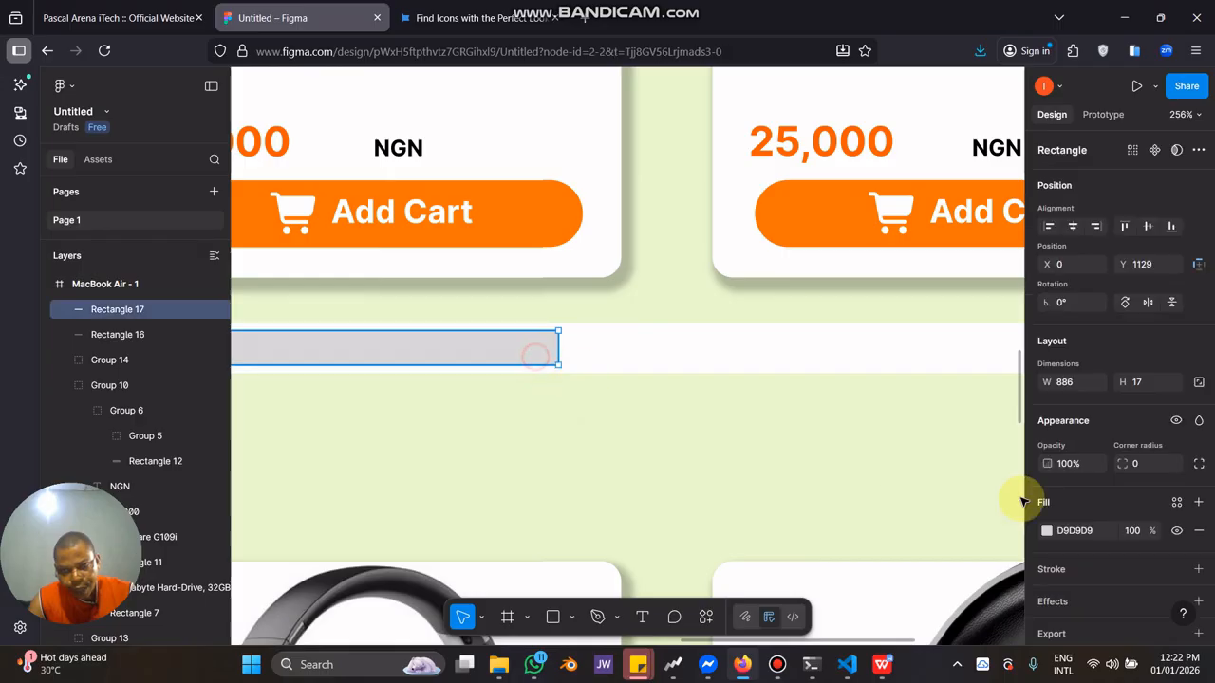
{"action": "left_click", "coordinate": [1199, 463]}
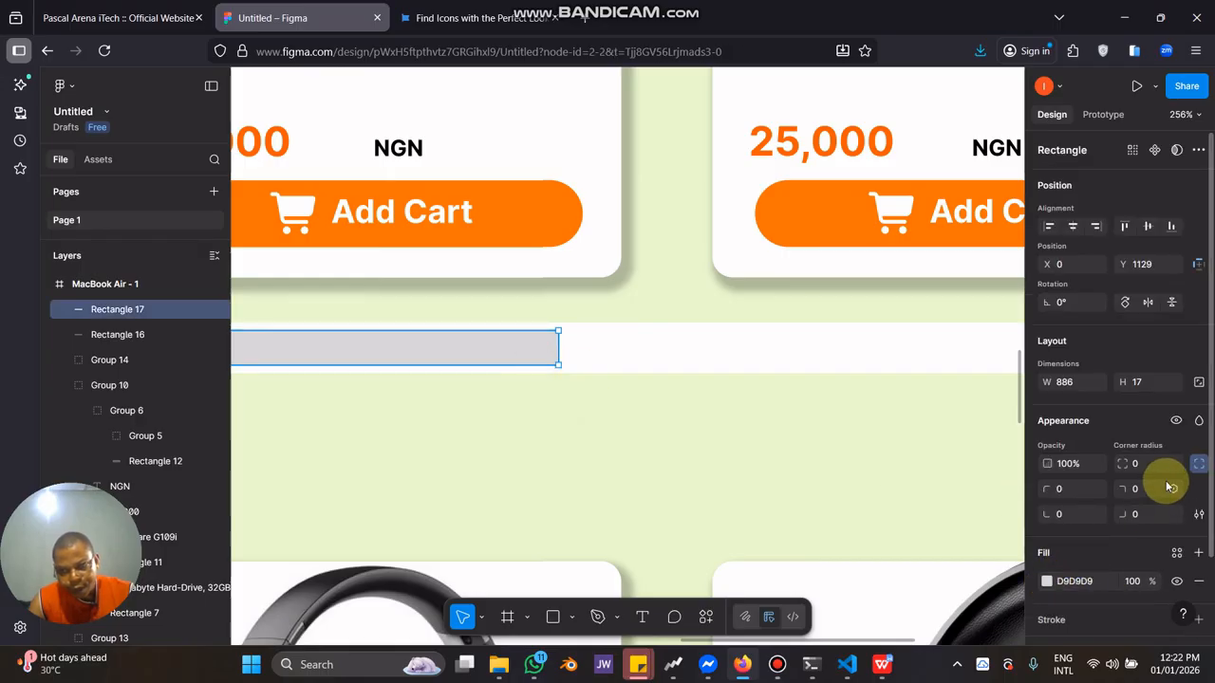
{"action": "key", "text": "0"}
{"action": "key", "text": "0"}
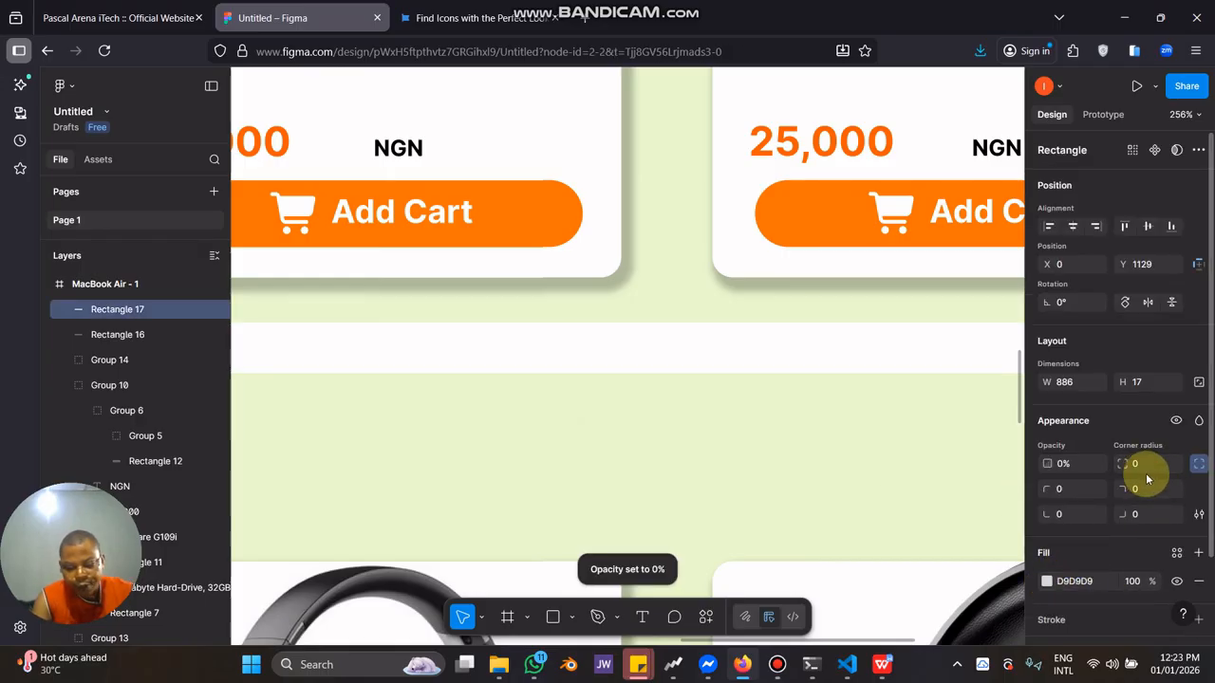
{"action": "key", "text": "Return"}
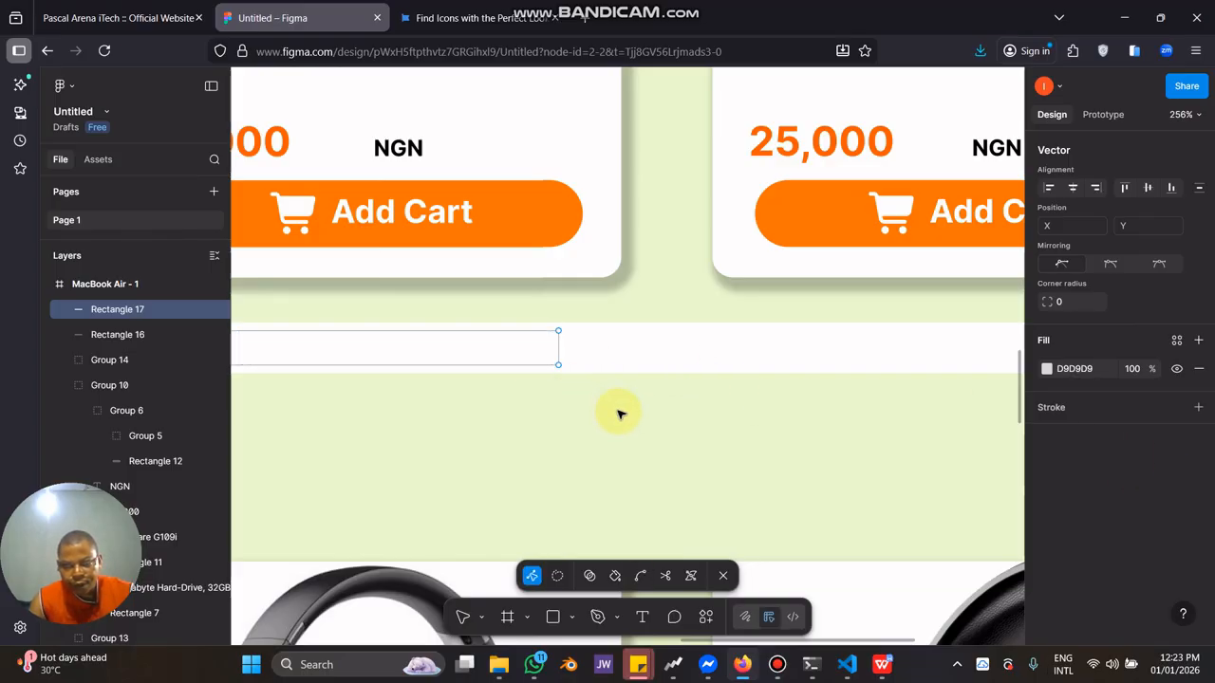
{"action": "left_click", "coordinate": [630, 408]}
{"action": "left_click", "coordinate": [630, 407]}
{"action": "left_click", "coordinate": [560, 363]}
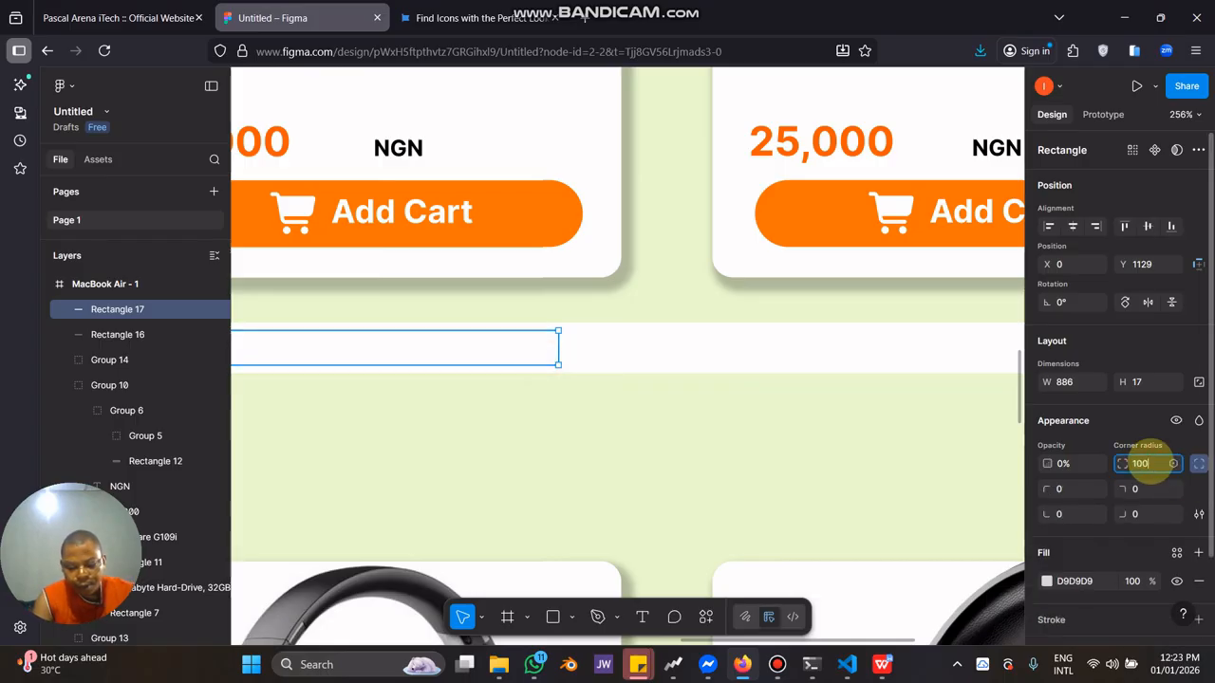
Try to darken the thinner bar's fill to 746E6E and bring the bar to the front.
{"action": "left_click", "coordinate": [1047, 581]}
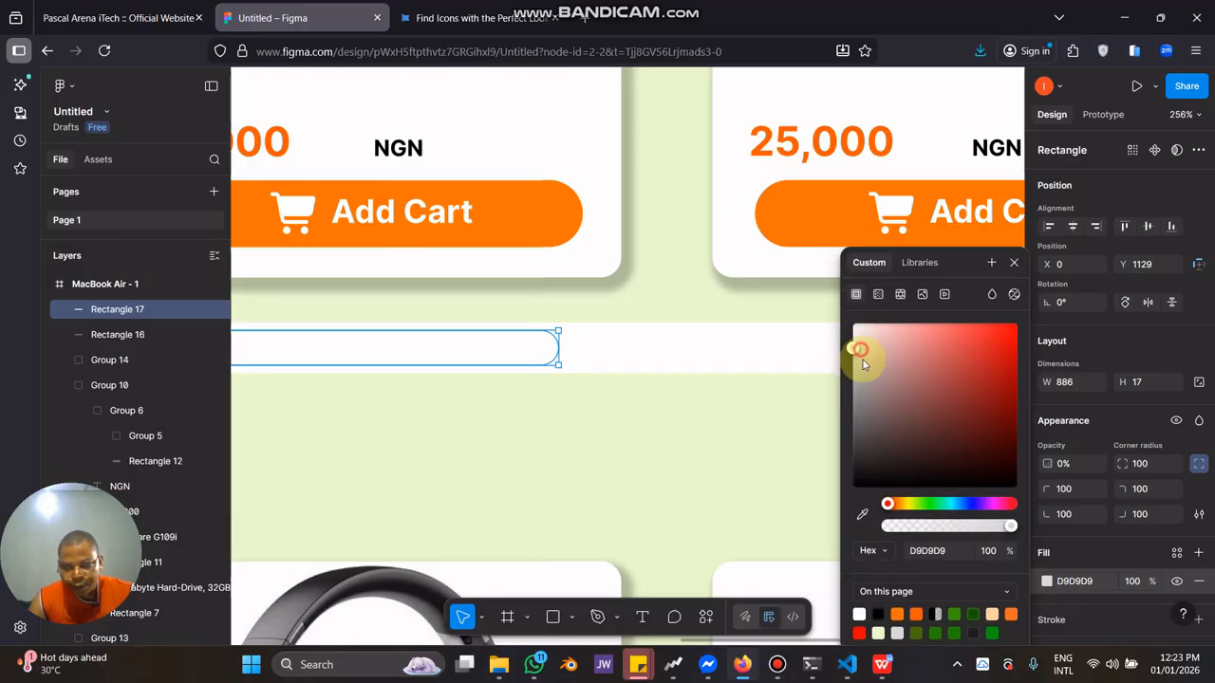
{"action": "left_click_drag", "start_coordinate": [863, 360], "coordinate": [857, 404]}
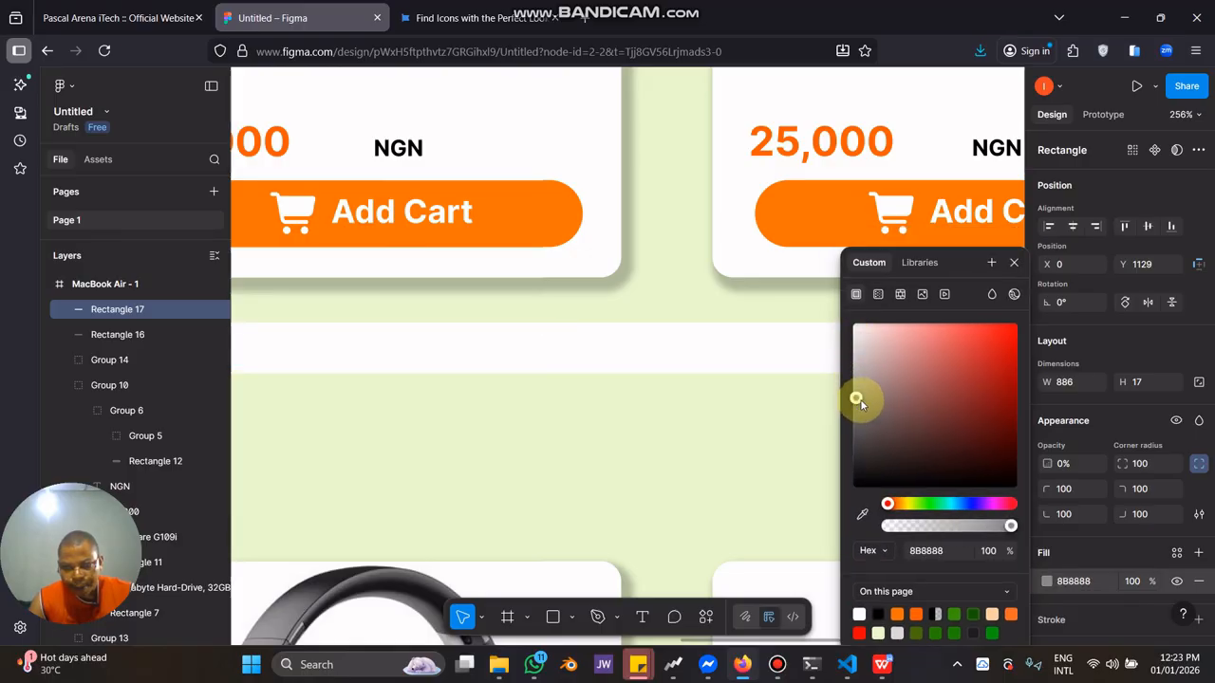
{"action": "left_click", "coordinate": [786, 412]}
{"action": "left_click", "coordinate": [501, 356]}
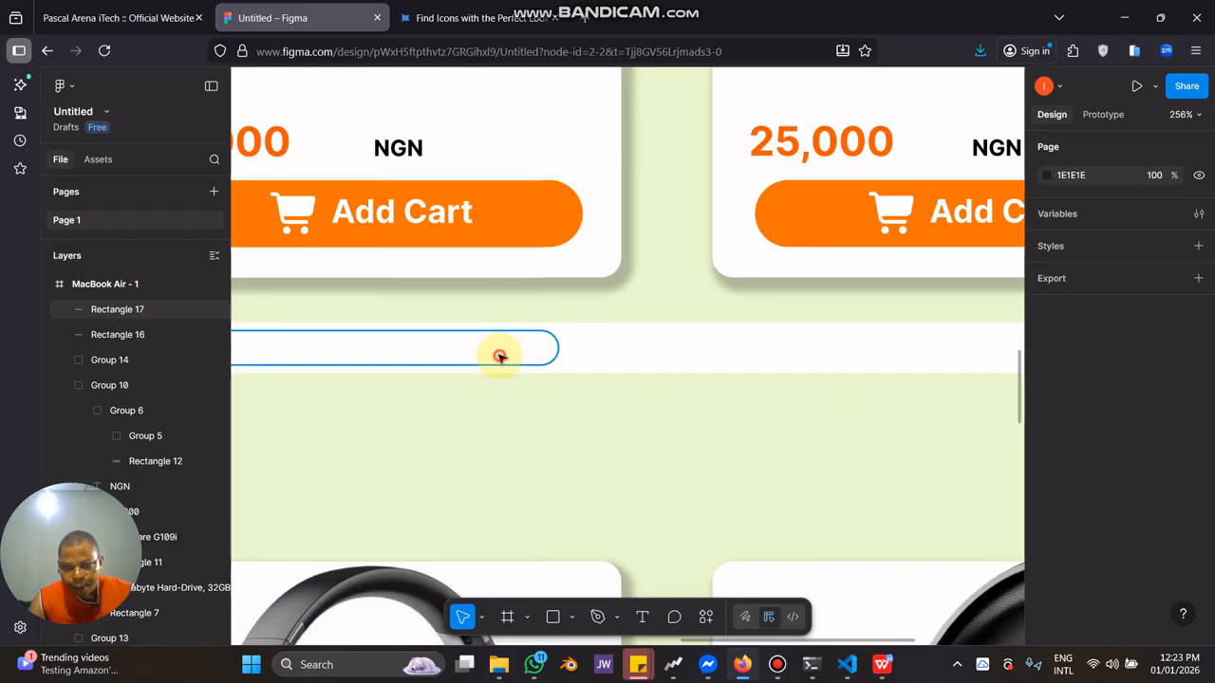
{"action": "right_click", "coordinate": [503, 357]}
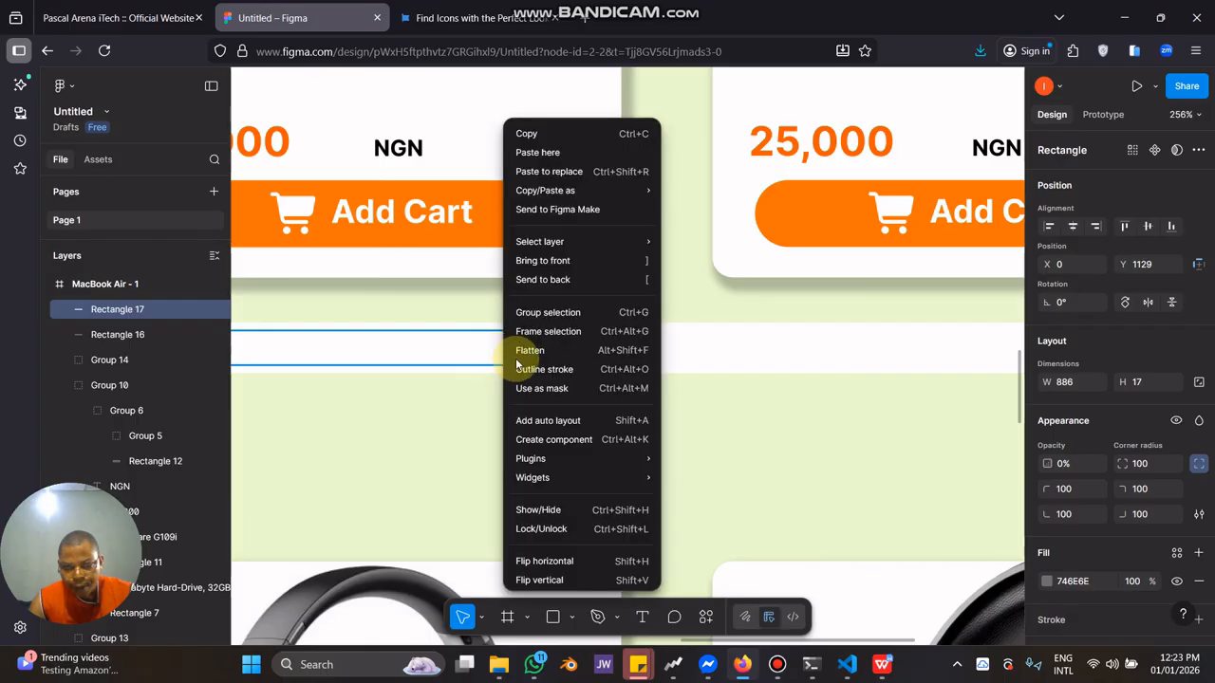
{"action": "left_click", "coordinate": [572, 259]}
{"action": "left_click", "coordinate": [624, 434]}
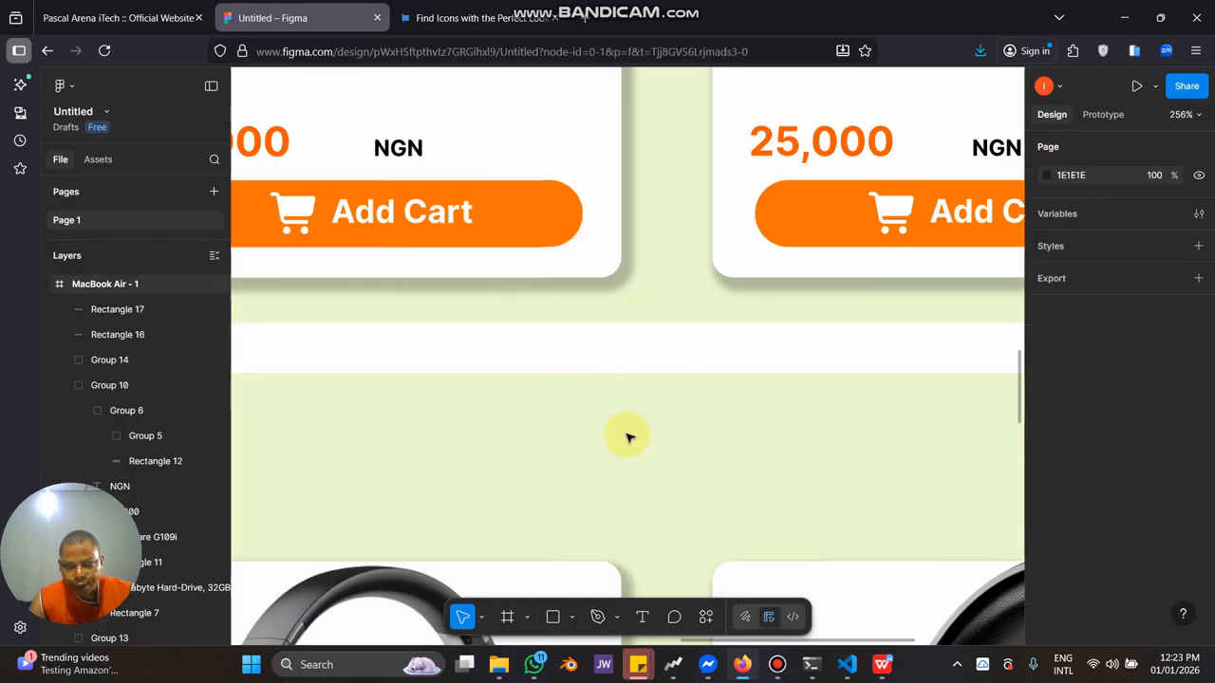
Try a still darker fill colour on the thinner rounded bar.
{"action": "scroll", "coordinate": [626, 437], "scroll_direction": "down", "scroll_amount": 5}
{"action": "scroll", "coordinate": [626, 436], "scroll_direction": "down", "scroll_amount": 2}
{"action": "left_click", "coordinate": [502, 397]}
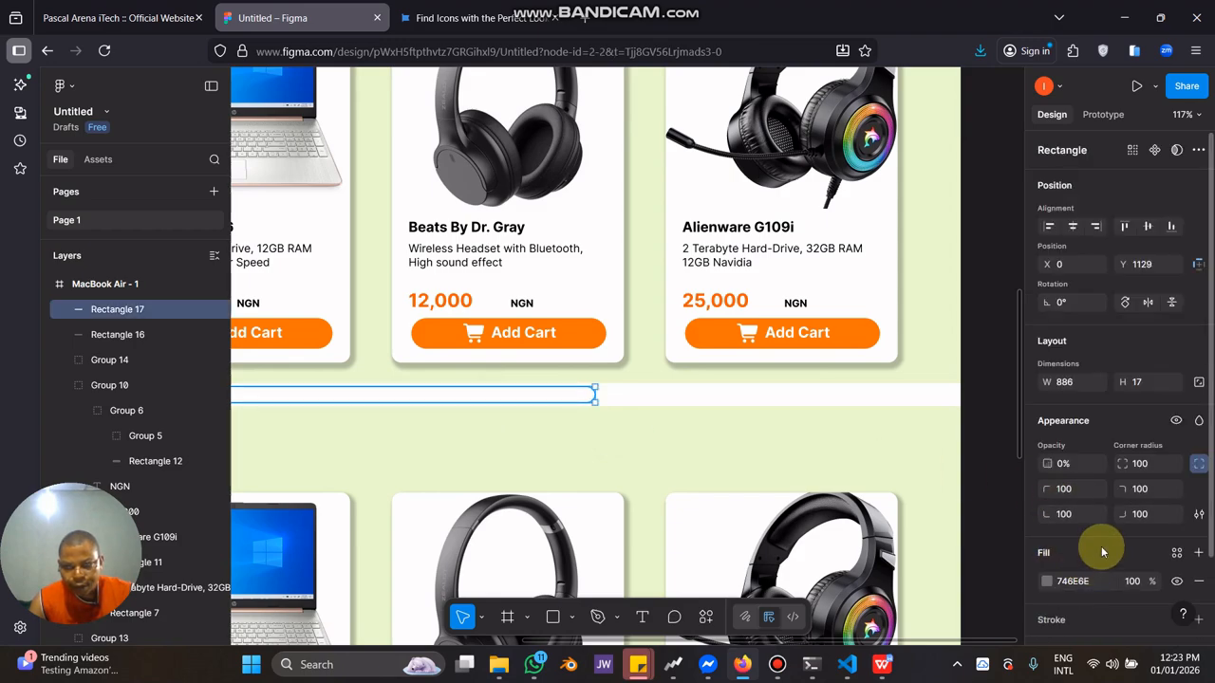
{"action": "scroll", "coordinate": [1101, 545], "scroll_direction": "down", "scroll_amount": 2}
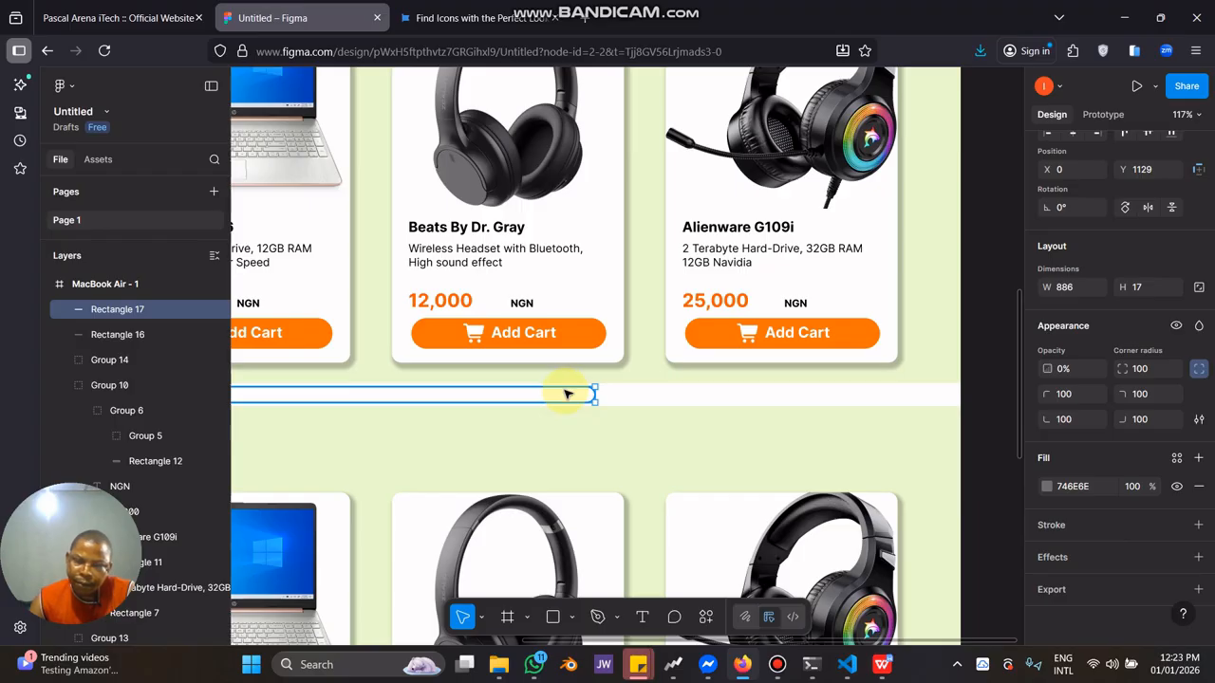
{"action": "left_click_drag", "start_coordinate": [568, 395], "coordinate": [973, 379]}
{"action": "left_click", "coordinate": [1047, 487]}
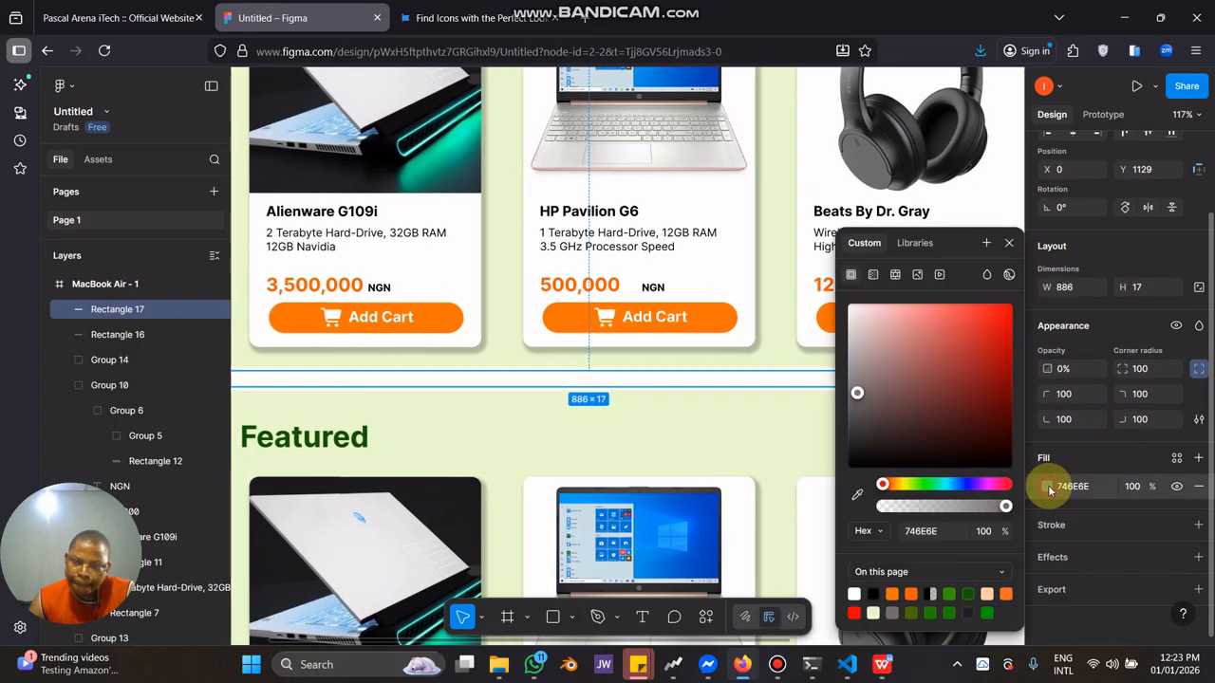
{"action": "left_click", "coordinate": [931, 452]}
{"action": "left_click", "coordinate": [699, 412]}
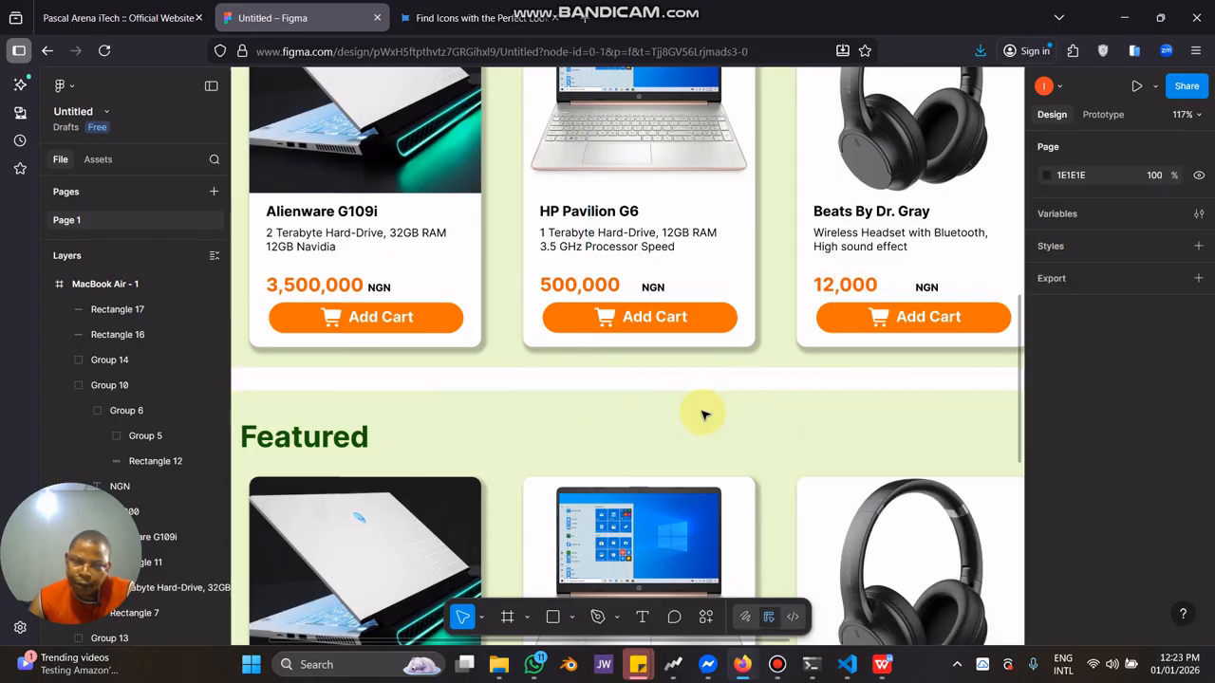
Undo the fill, corner radius and opacity changes made to the thinner bar.
{"action": "key", "text": "ctrl+z"}
{"action": "key", "text": "ctrl+z"}
{"action": "key", "text": "ctrl+z"}
{"action": "key", "text": "ctrl+z"}
{"action": "key", "text": "ctrl+z"}
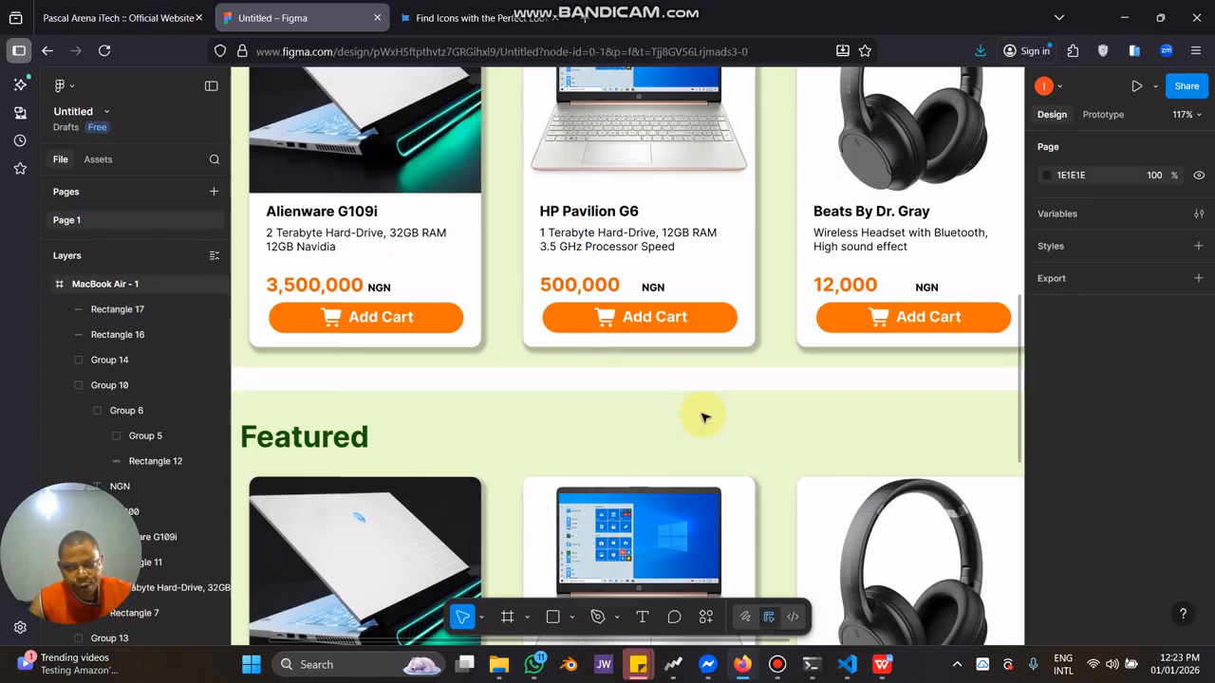
{"action": "key", "text": "ctrl+z"}
{"action": "key", "text": "ctrl+z"}
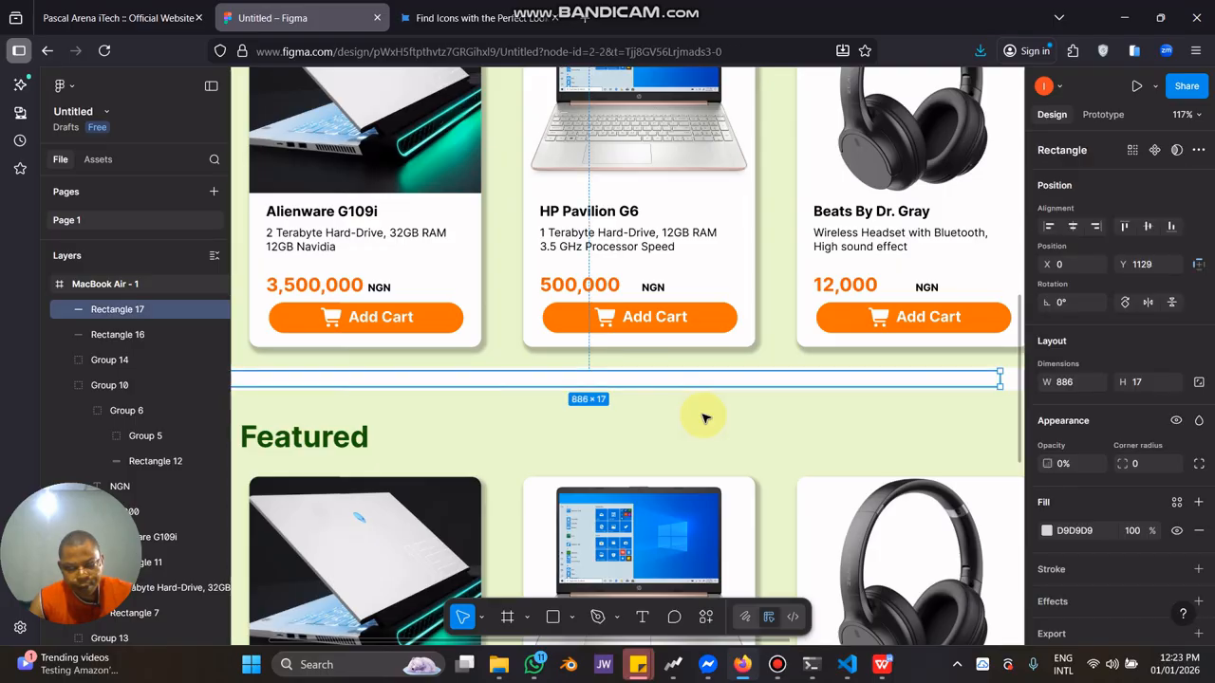
Give the thinner grey bar a corner radius of 100 at 100% opacity and shorten it to about 622 wide.
{"action": "left_click", "coordinate": [963, 381]}
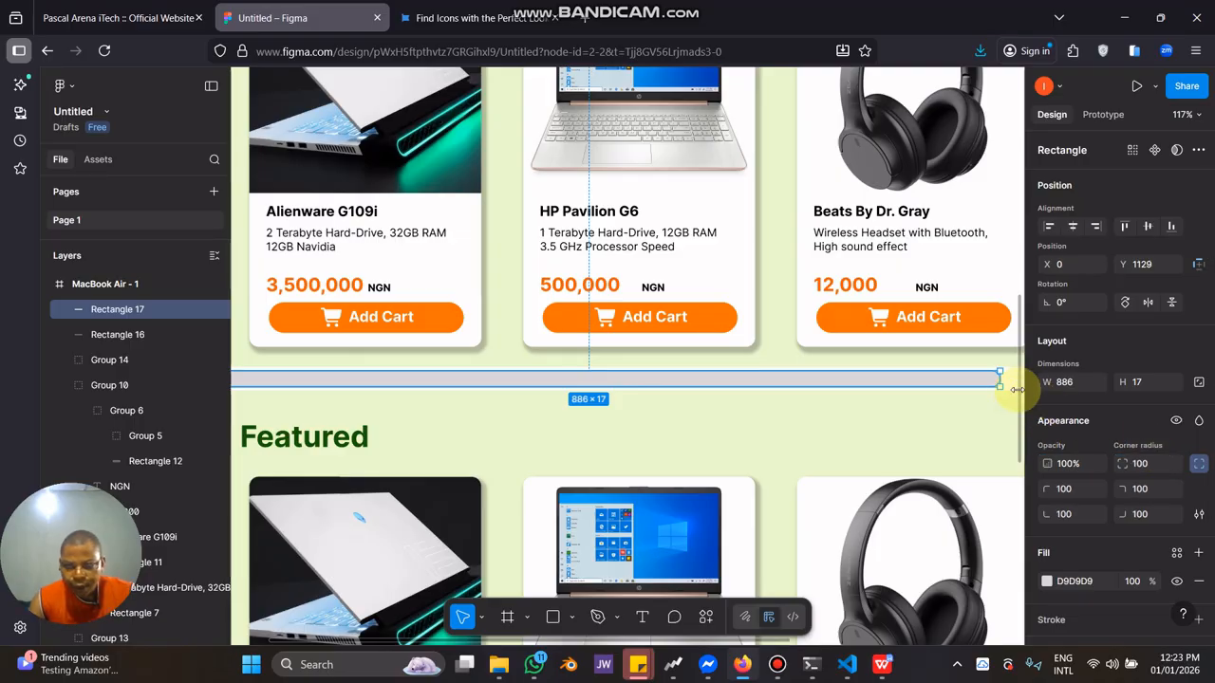
{"action": "left_click_drag", "start_coordinate": [1000, 378], "coordinate": [754, 377]}
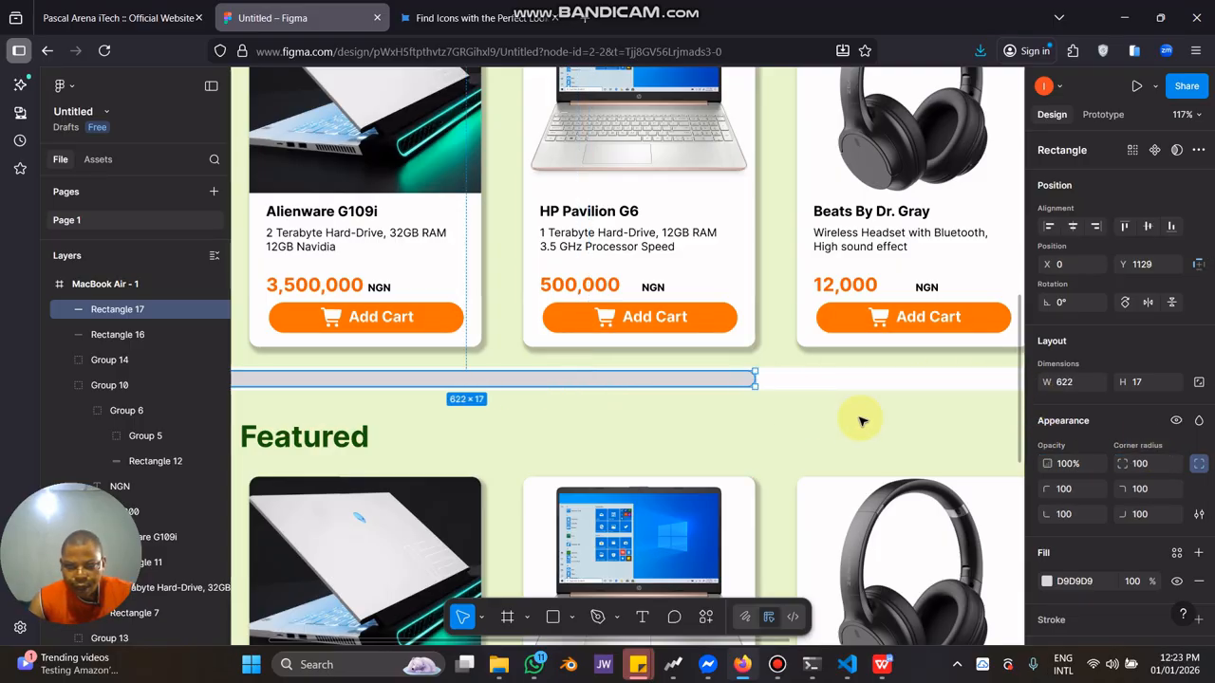
{"action": "left_click", "coordinate": [862, 421]}
{"action": "scroll", "coordinate": [863, 439], "scroll_direction": "down", "scroll_amount": 5}
{"action": "scroll", "coordinate": [436, 432], "scroll_direction": "up", "scroll_amount": 3}
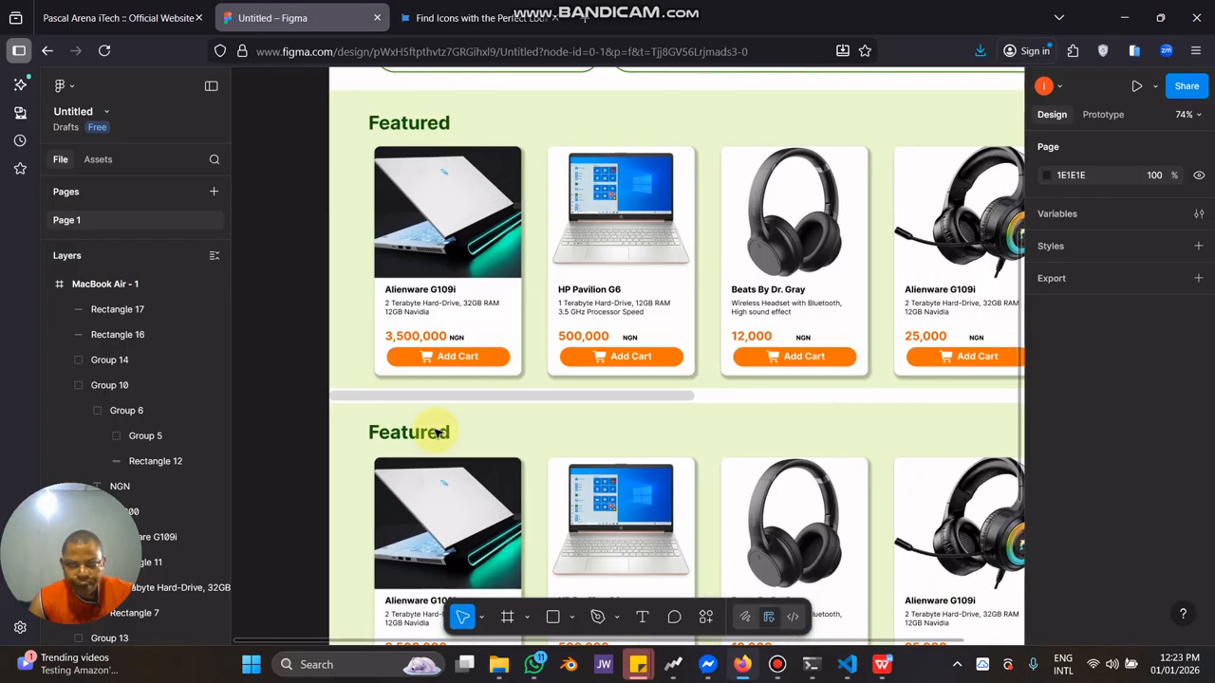
Move the rounded grey bar slightly inward from the frame's edge to about X 12, inside the white bar.
{"action": "left_click", "coordinate": [342, 396]}
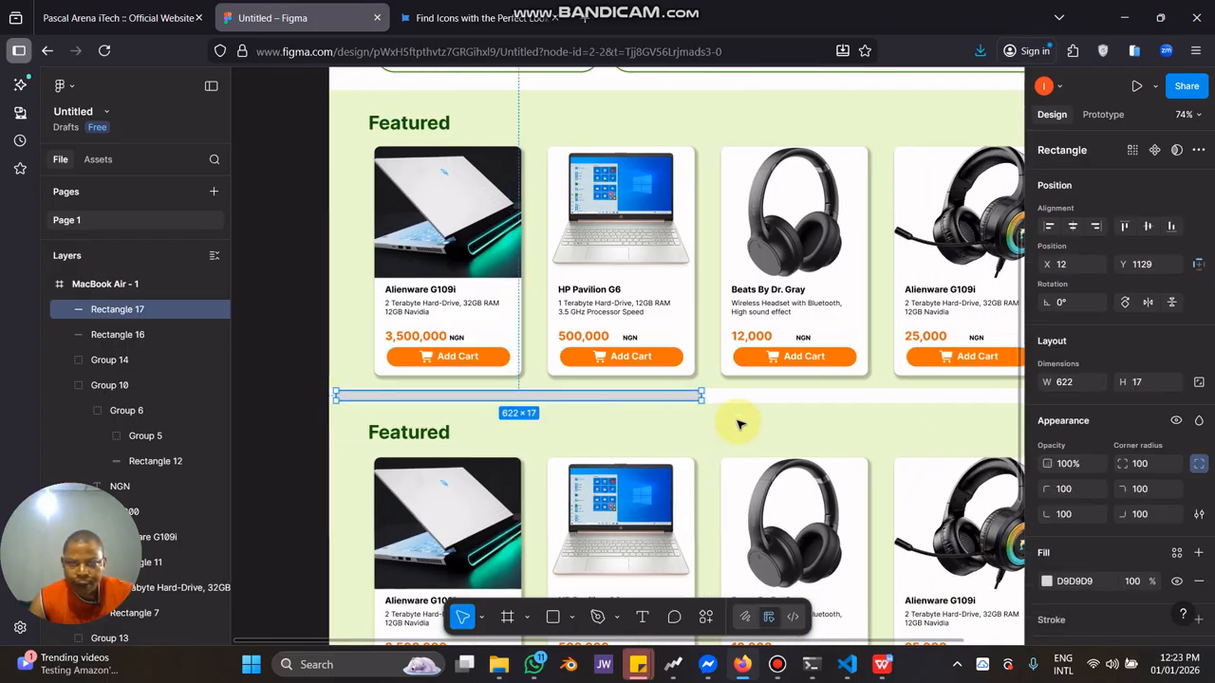
{"action": "scroll", "coordinate": [738, 420], "scroll_direction": "right", "scroll_amount": 3}
{"action": "left_click", "coordinate": [955, 401]}
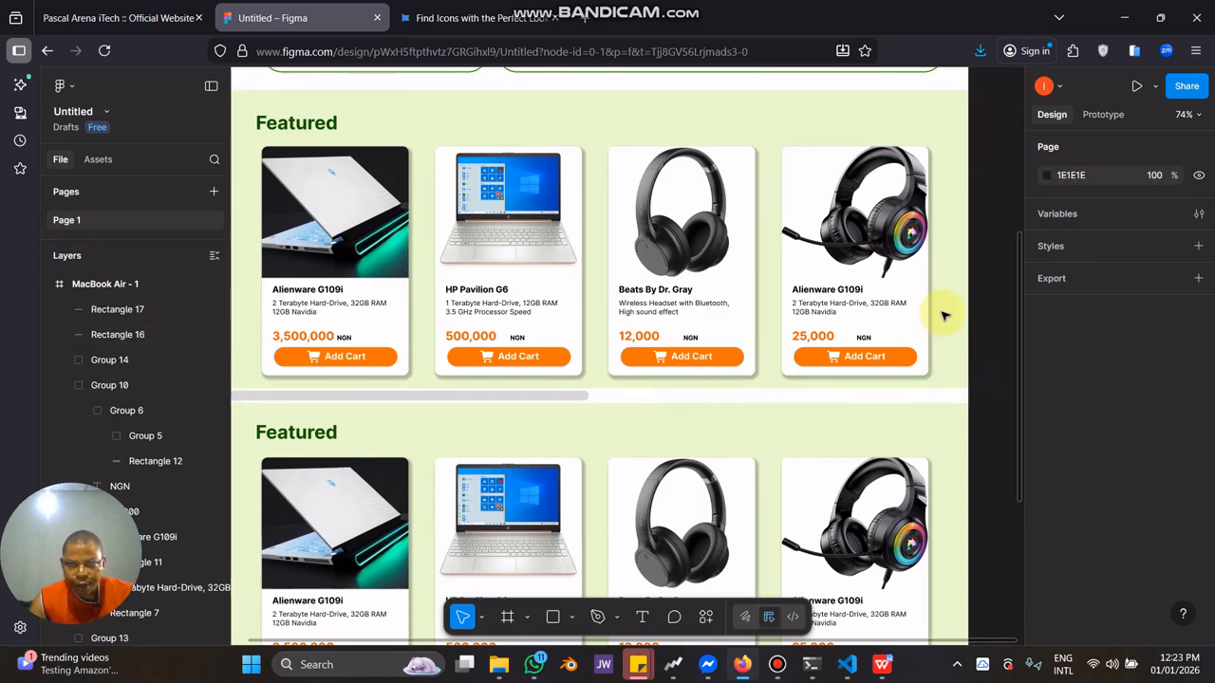
{"action": "scroll", "coordinate": [946, 314], "scroll_direction": "right", "scroll_amount": 1}
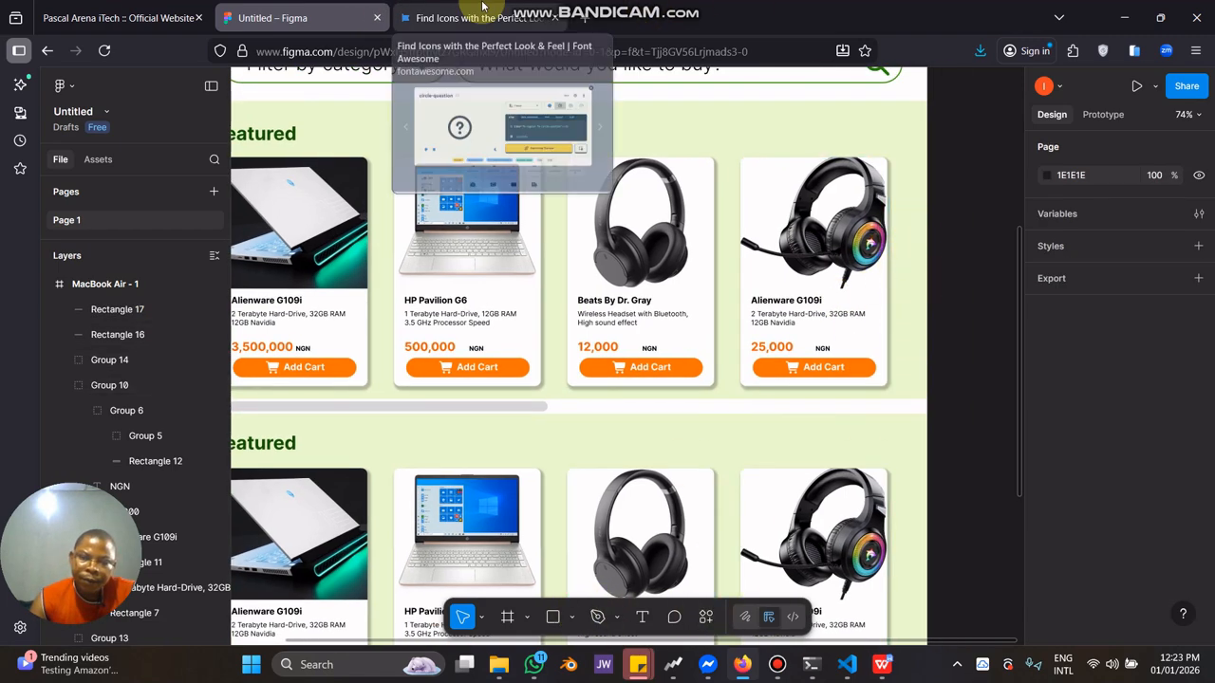
Switch to the Font Awesome site and search its free icons for "arrows".
{"action": "left_click", "coordinate": [454, 17]}
{"action": "key", "text": "Escape"}
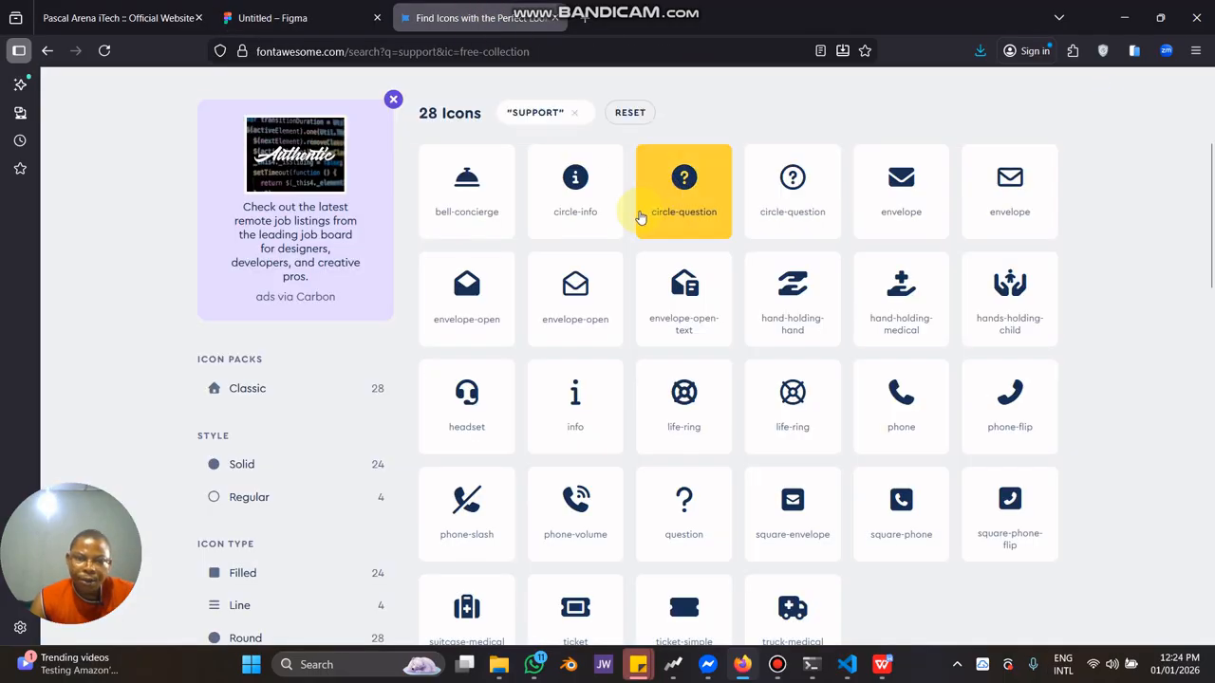
{"action": "scroll", "coordinate": [621, 279], "scroll_direction": "down", "scroll_amount": 5}
{"action": "scroll", "coordinate": [630, 303], "scroll_direction": "up", "scroll_amount": 4}
{"action": "scroll", "coordinate": [632, 281], "scroll_direction": "up", "scroll_amount": 3}
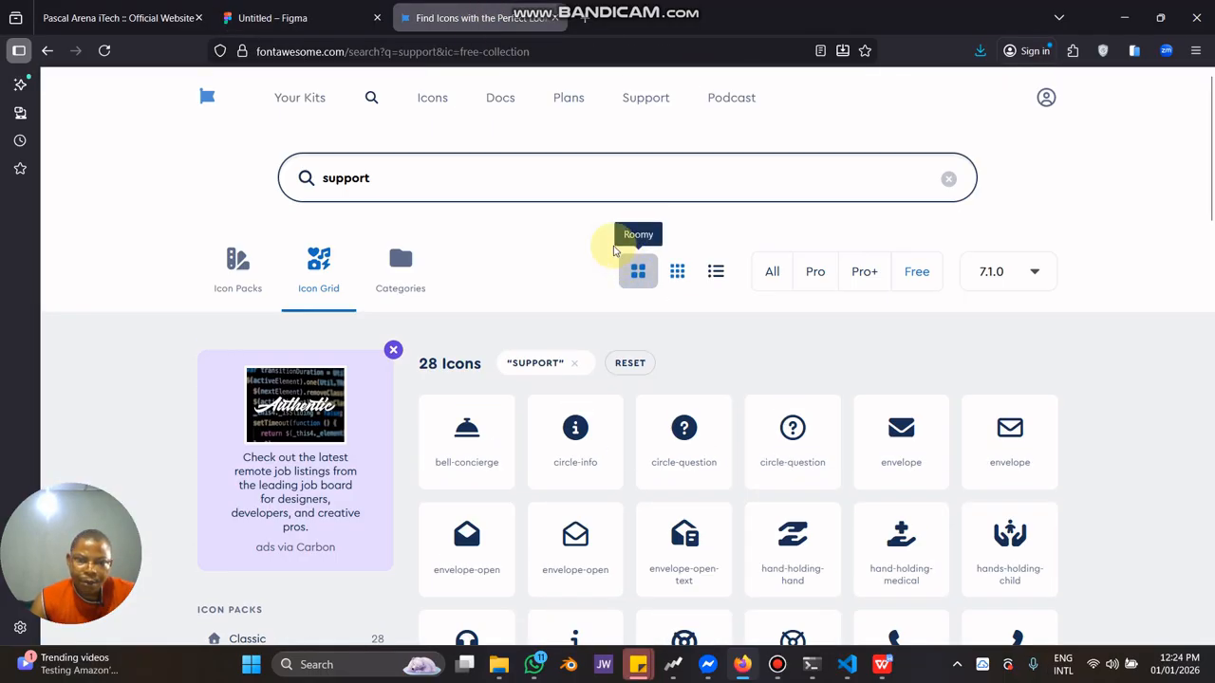
{"action": "left_click", "coordinate": [614, 187]}
{"action": "key", "text": "ctrl+a"}
{"action": "type", "text": "arrows"}
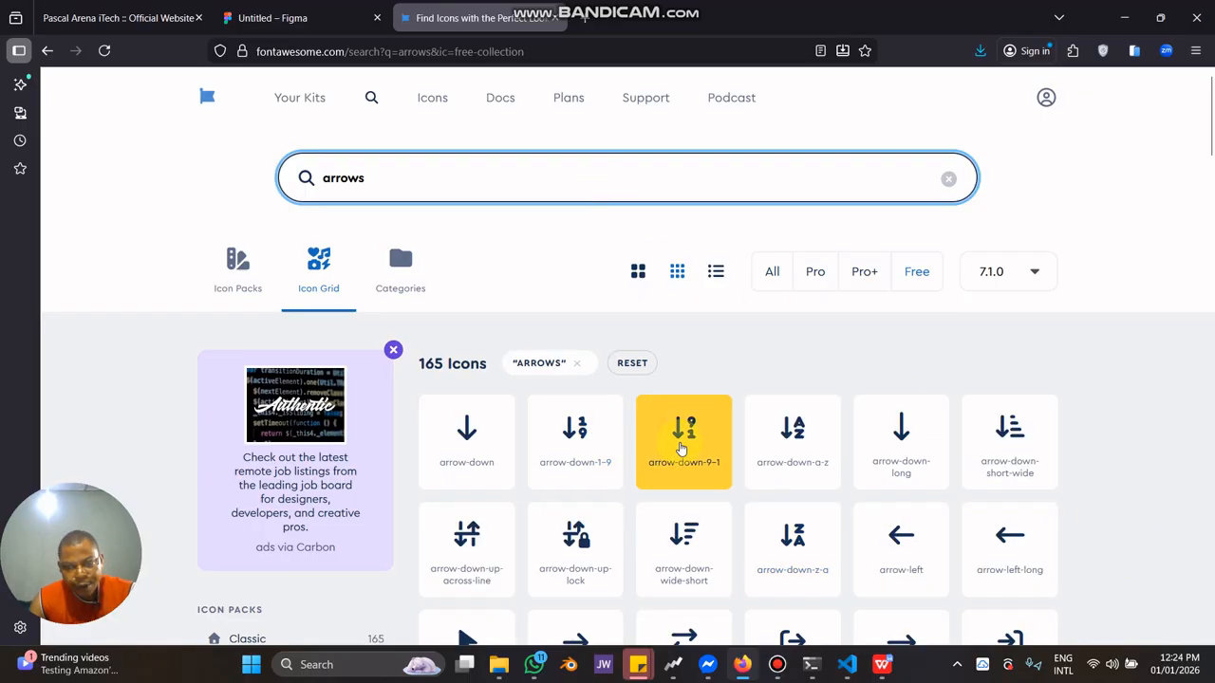
Find the solid Classic angle-right icon among the arrow icons and download its full SVG.
{"action": "scroll", "coordinate": [680, 426], "scroll_direction": "down", "scroll_amount": 5}
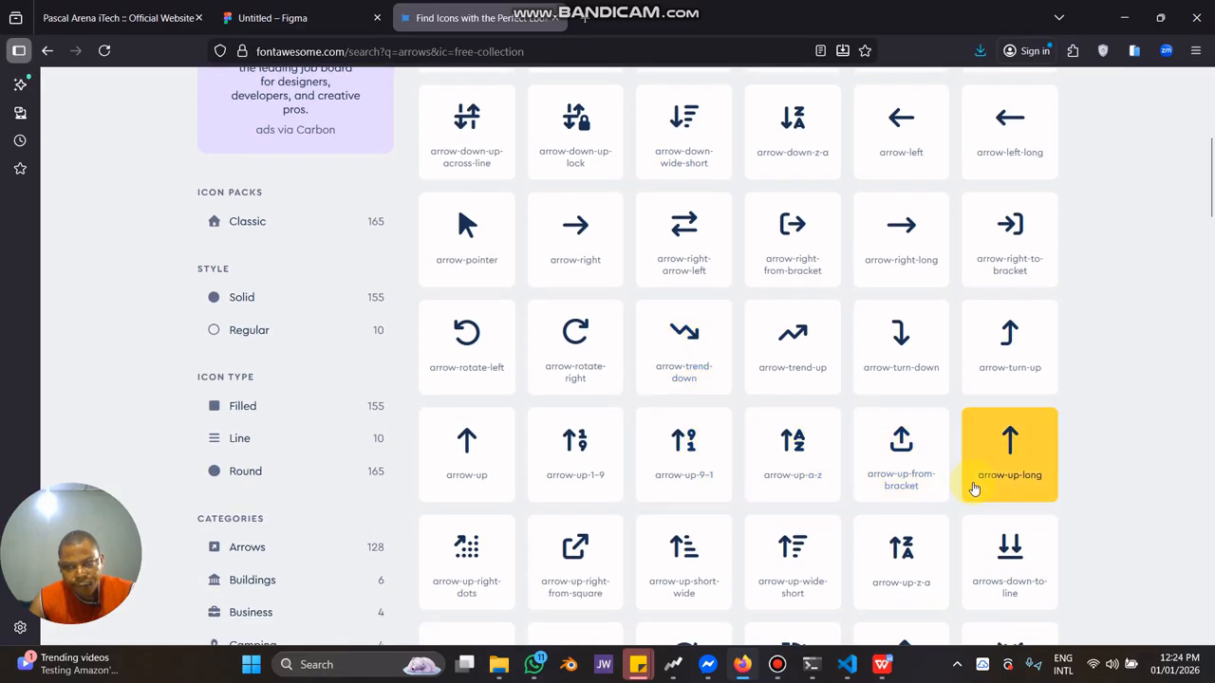
{"action": "scroll", "coordinate": [731, 434], "scroll_direction": "down", "scroll_amount": 3}
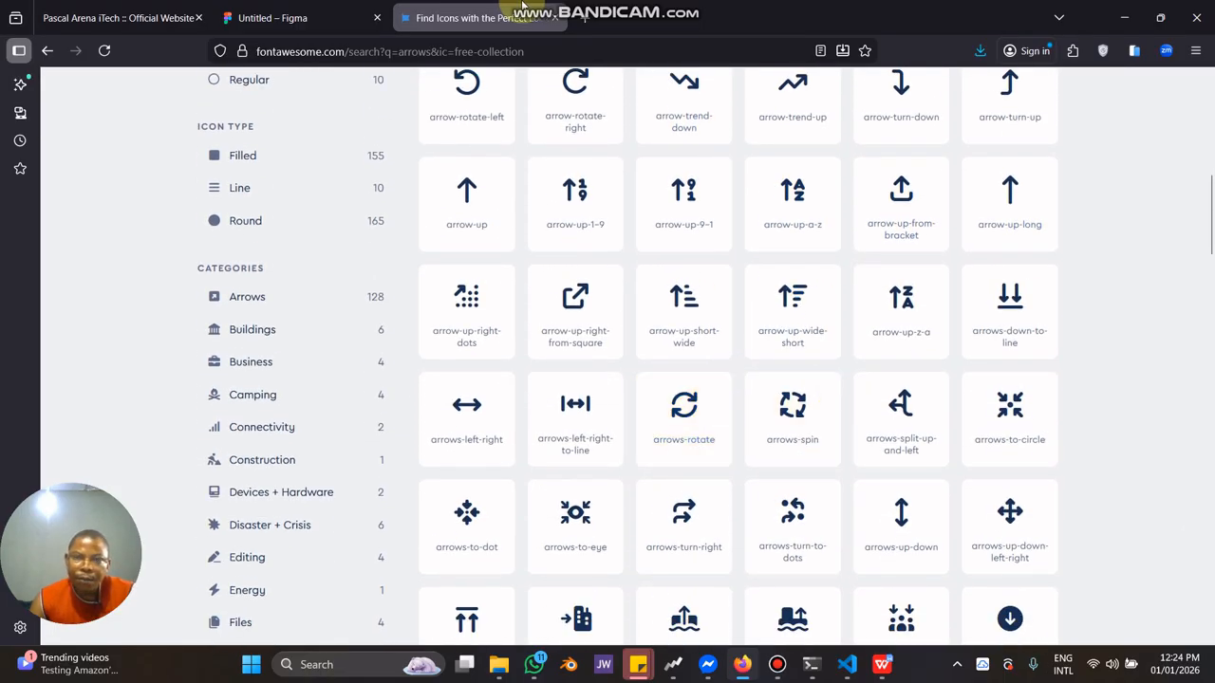
{"action": "mouse_move", "coordinate": [522, 5]}
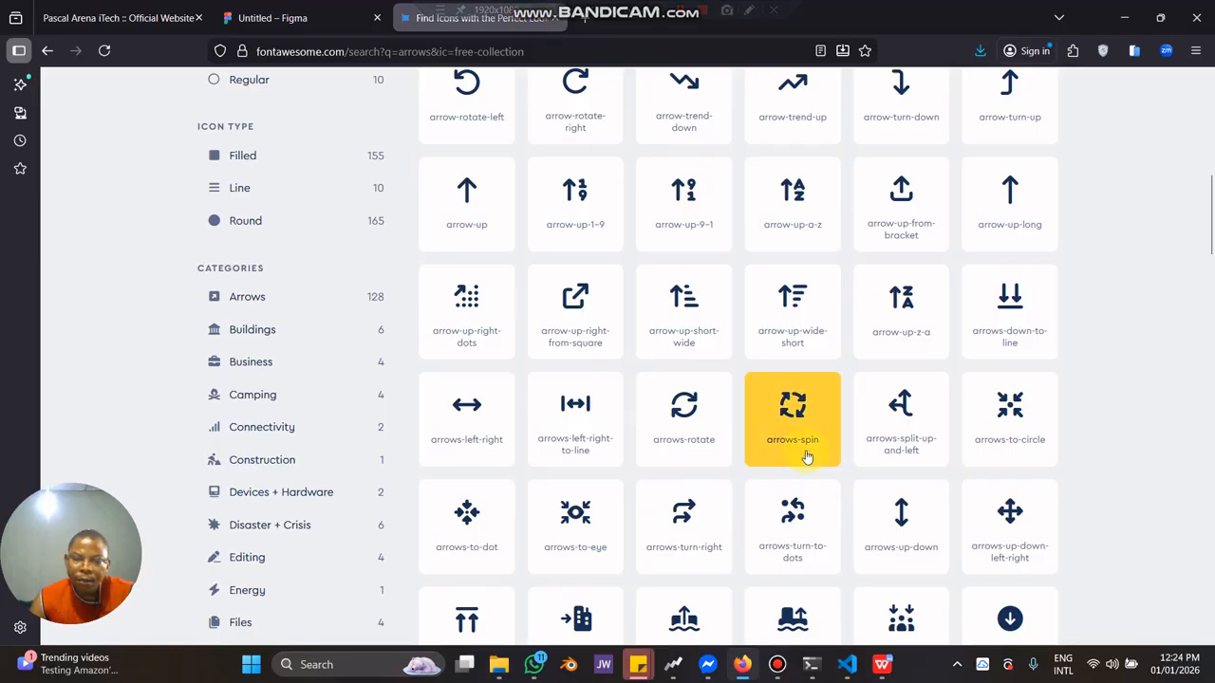
{"action": "scroll", "coordinate": [854, 447], "scroll_direction": "down", "scroll_amount": 6}
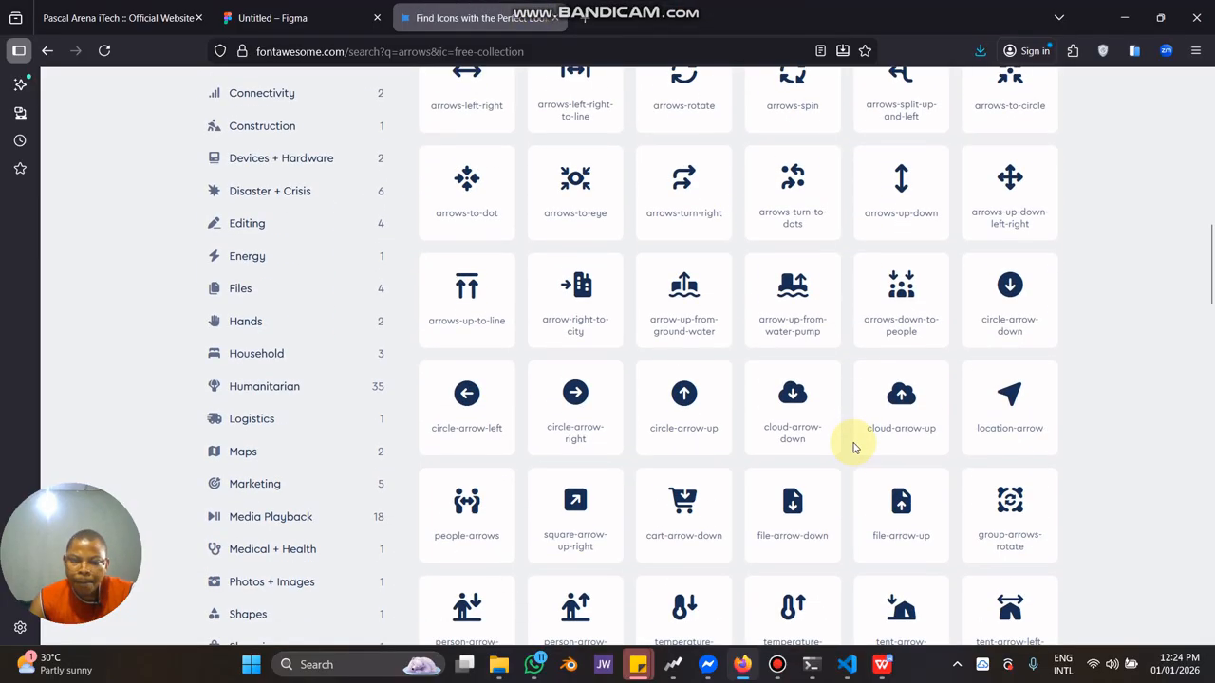
{"action": "scroll", "coordinate": [853, 447], "scroll_direction": "down", "scroll_amount": 4}
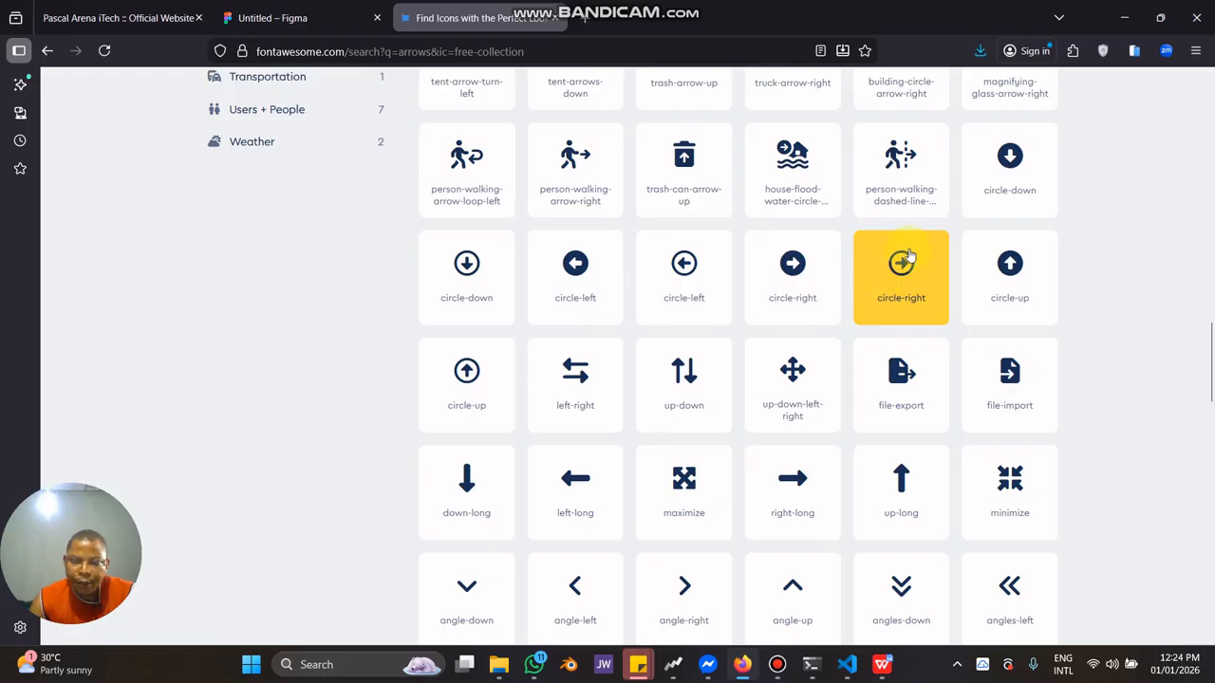
{"action": "left_click", "coordinate": [718, 586]}
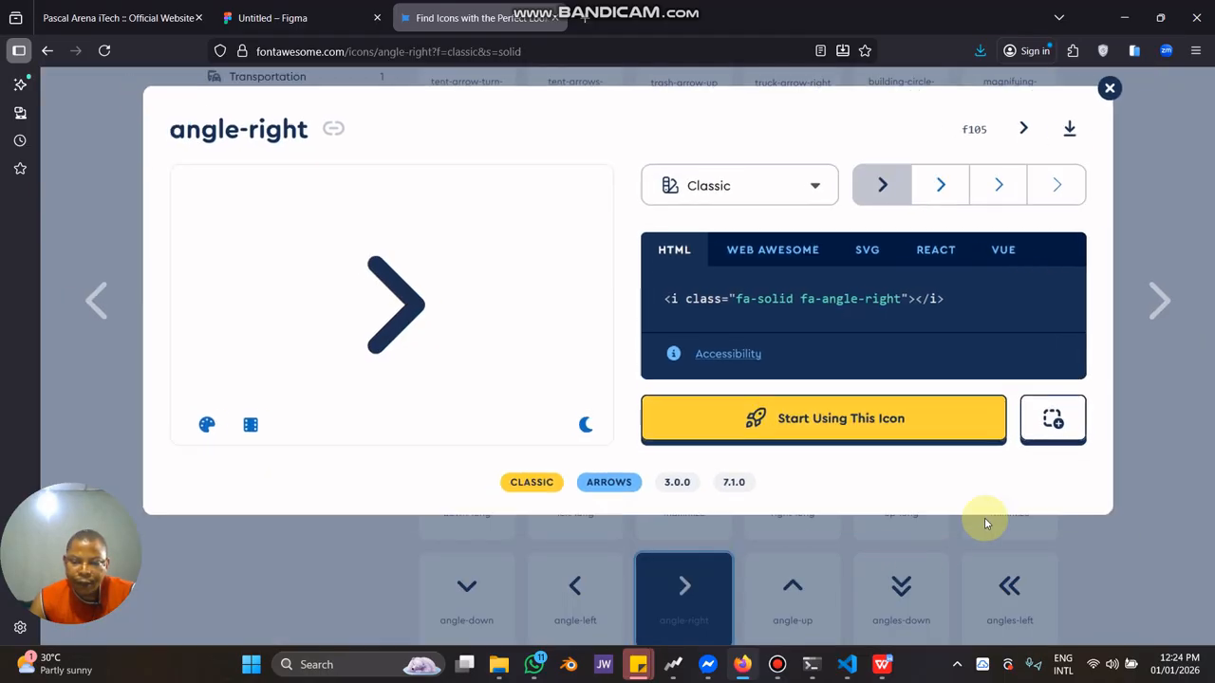
{"action": "left_click", "coordinate": [1054, 134]}
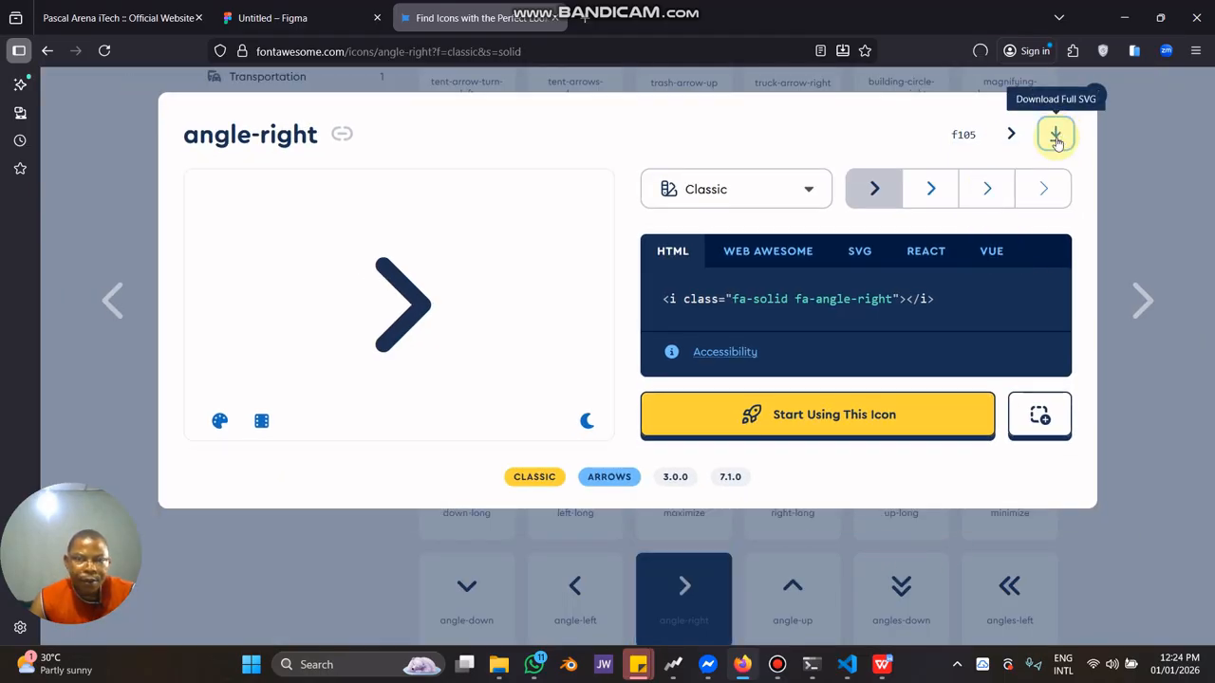
Switch back to Figma and place the downloaded angle-right SVG beside the first row's last product card, at X 1212, Y 867.
{"action": "left_click", "coordinate": [284, 17]}
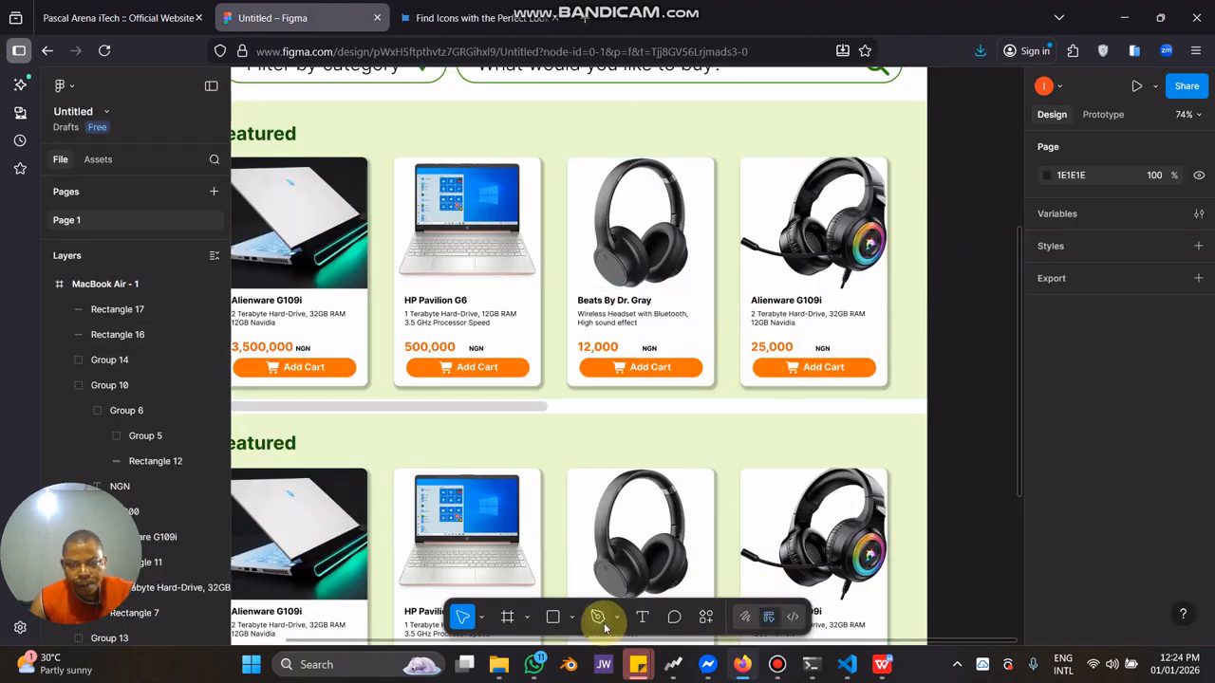
{"action": "left_click", "coordinate": [570, 617]}
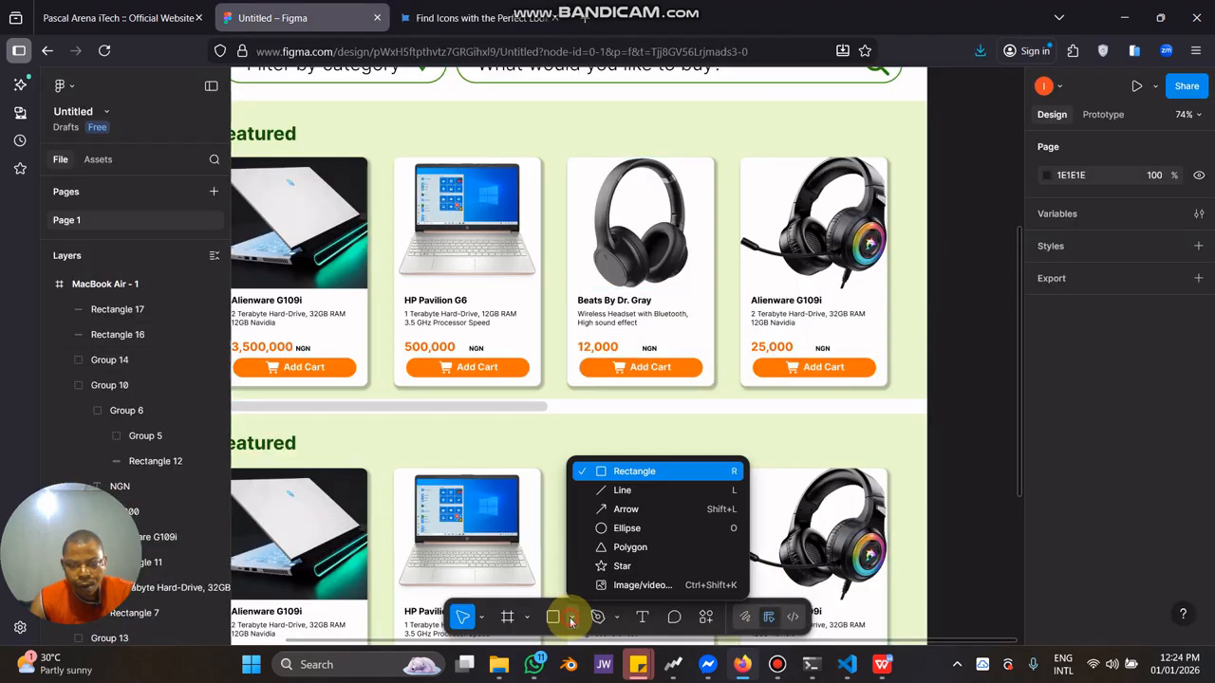
{"action": "left_click", "coordinate": [629, 585]}
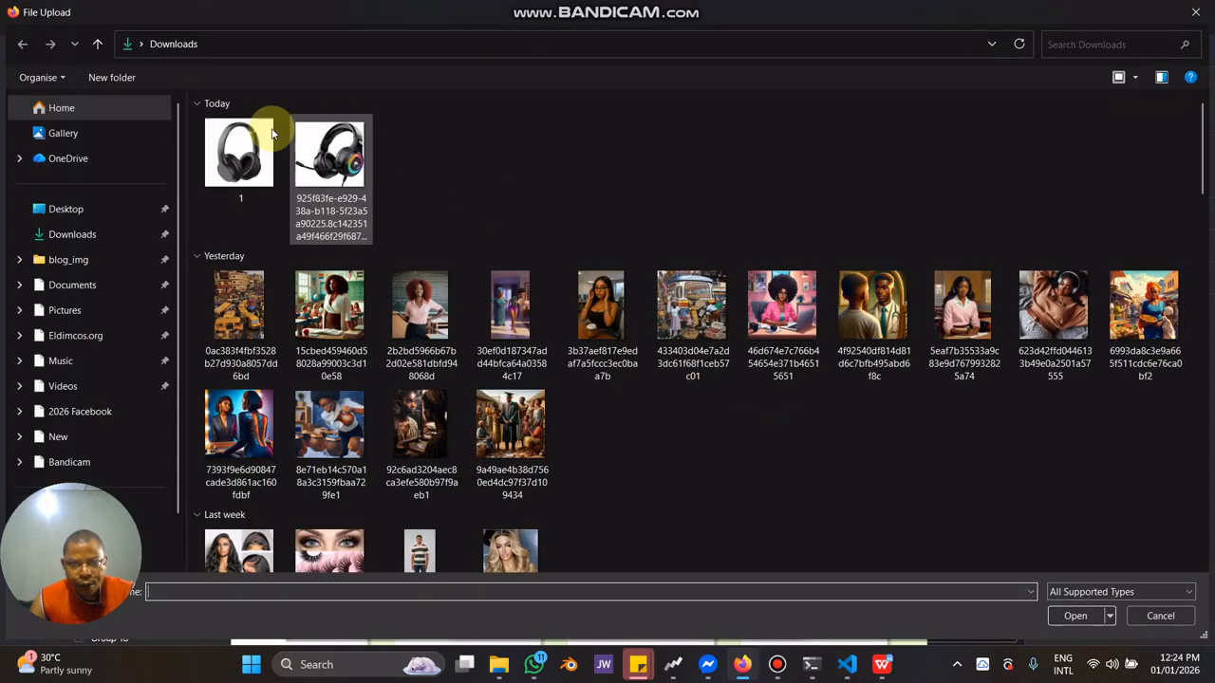
{"action": "double_click", "coordinate": [243, 167]}
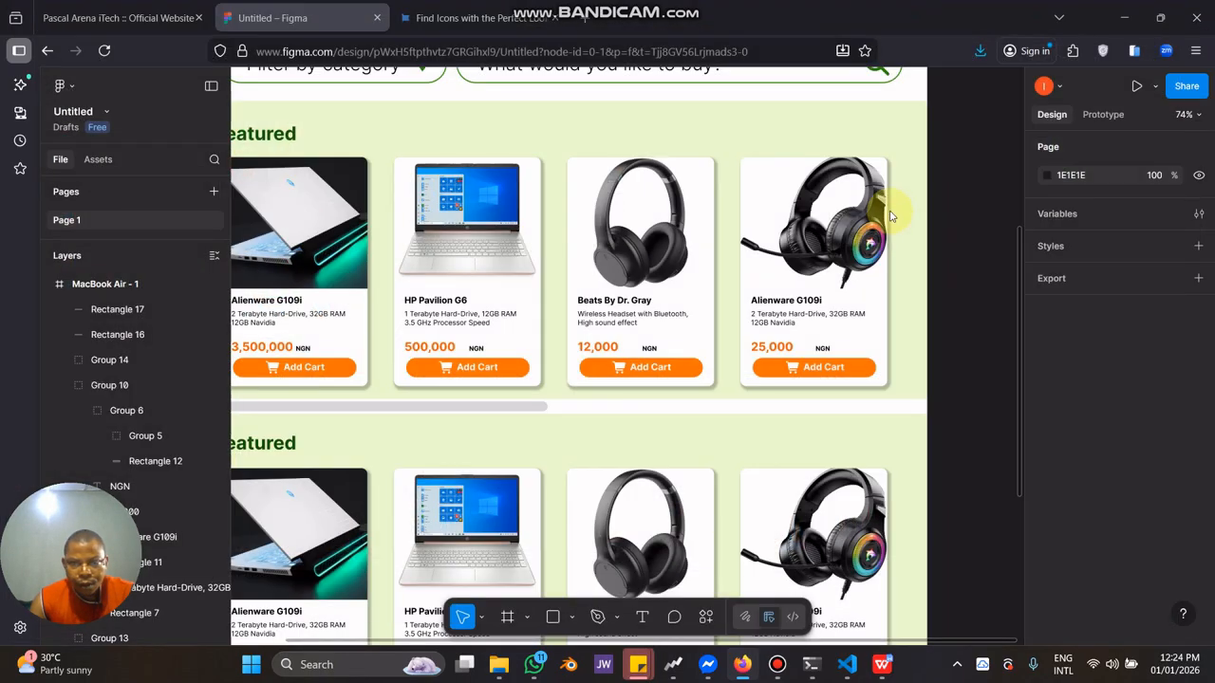
{"action": "left_click_drag", "start_coordinate": [885, 243], "coordinate": [921, 286]}
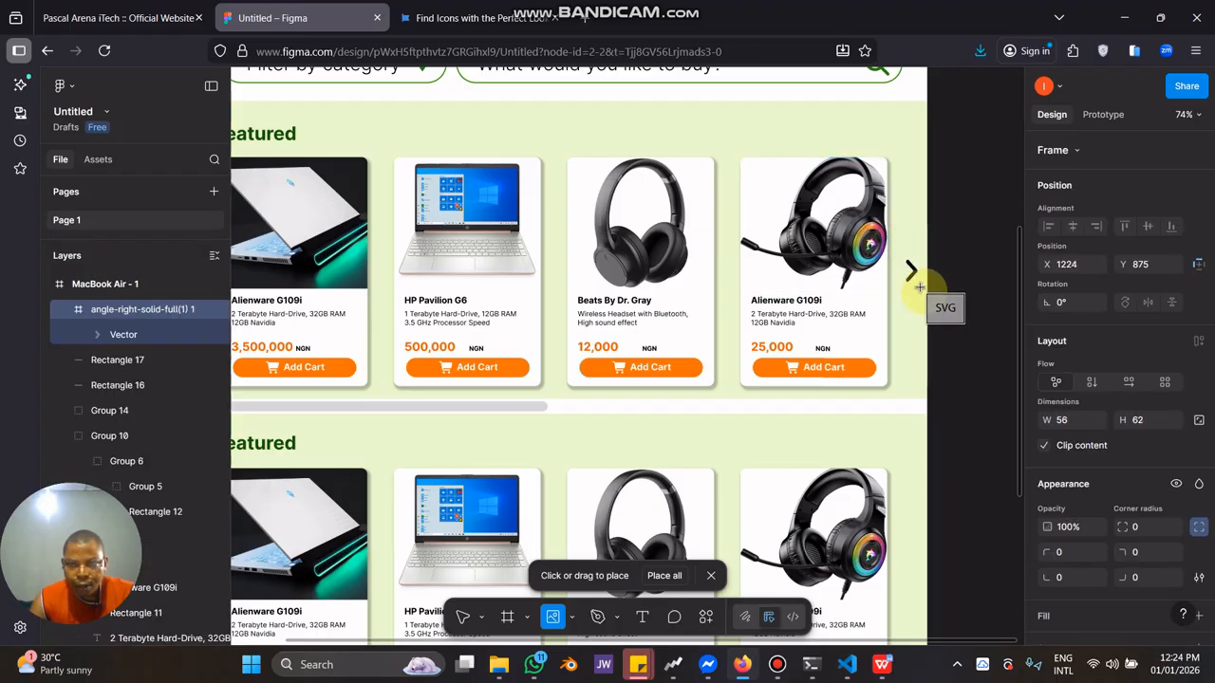
{"action": "left_click_drag", "start_coordinate": [914, 273], "coordinate": [906, 274]}
{"action": "left_click", "coordinate": [944, 370]}
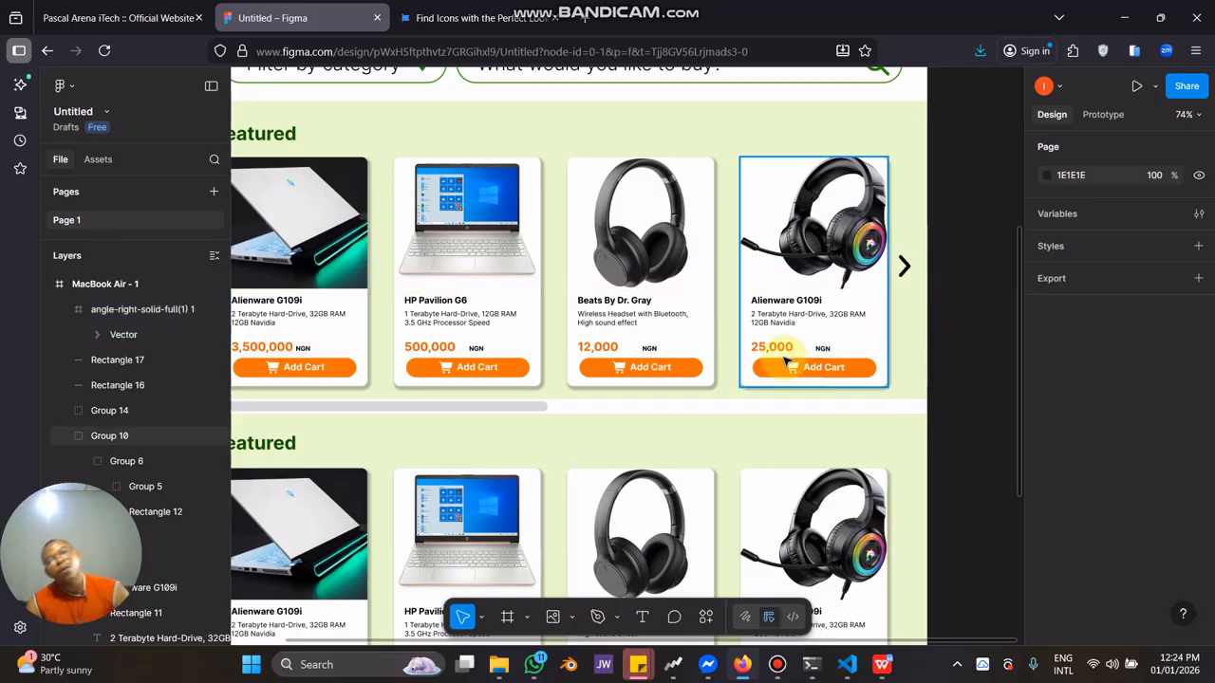
Move the chevron icon across to the frame's left edge beside the first laptop card, at about X 11, Y 867.
{"action": "scroll", "coordinate": [759, 368], "scroll_direction": "down", "scroll_amount": 3}
{"action": "scroll", "coordinate": [855, 341], "scroll_direction": "left", "scroll_amount": 2}
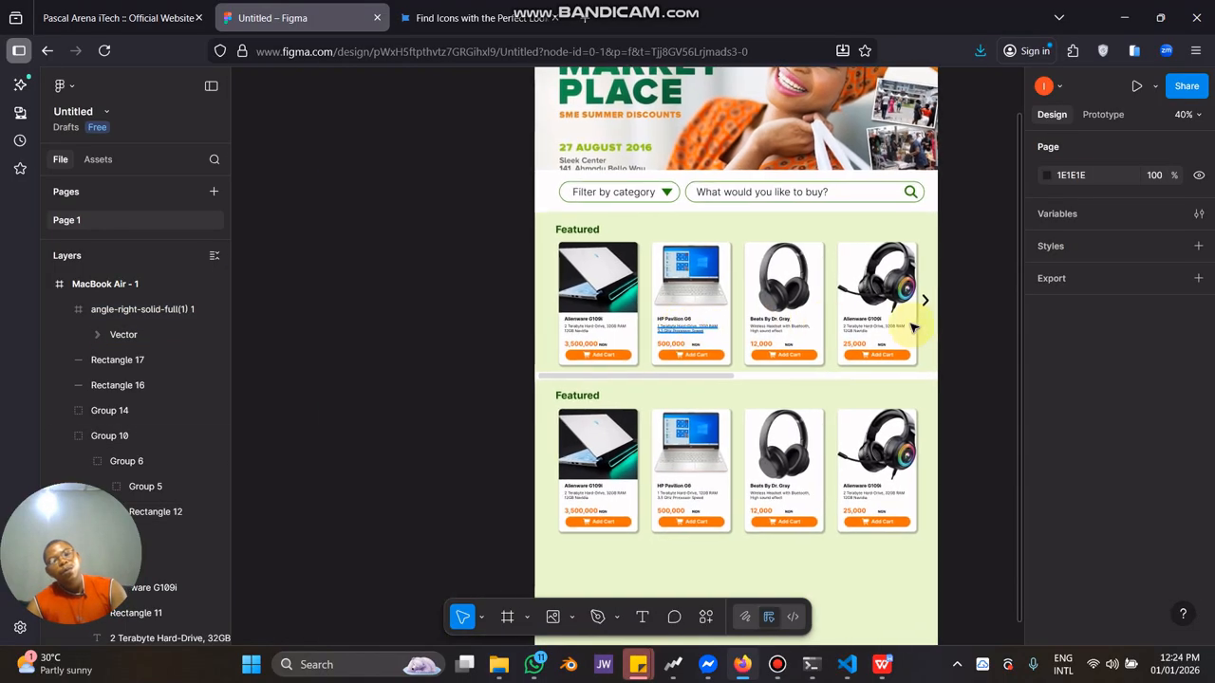
{"action": "scroll", "coordinate": [926, 324], "scroll_direction": "up", "scroll_amount": 2}
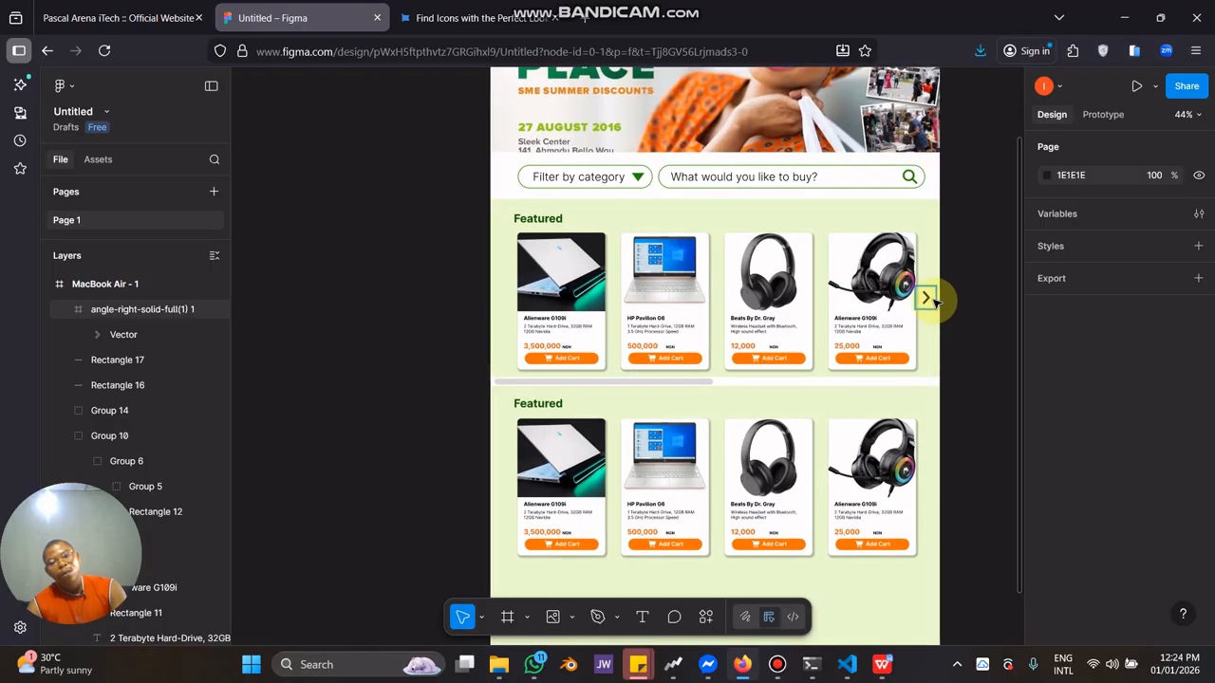
{"action": "left_click", "coordinate": [934, 300]}
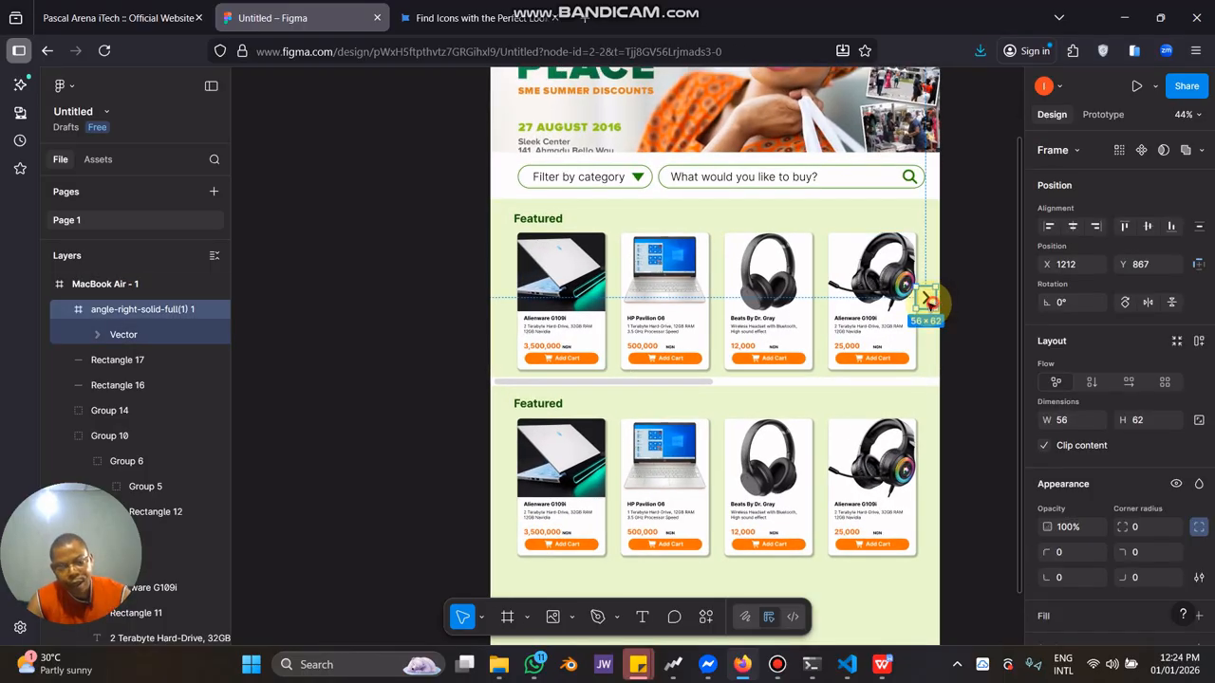
{"action": "left_click_drag", "start_coordinate": [928, 301], "coordinate": [508, 326]}
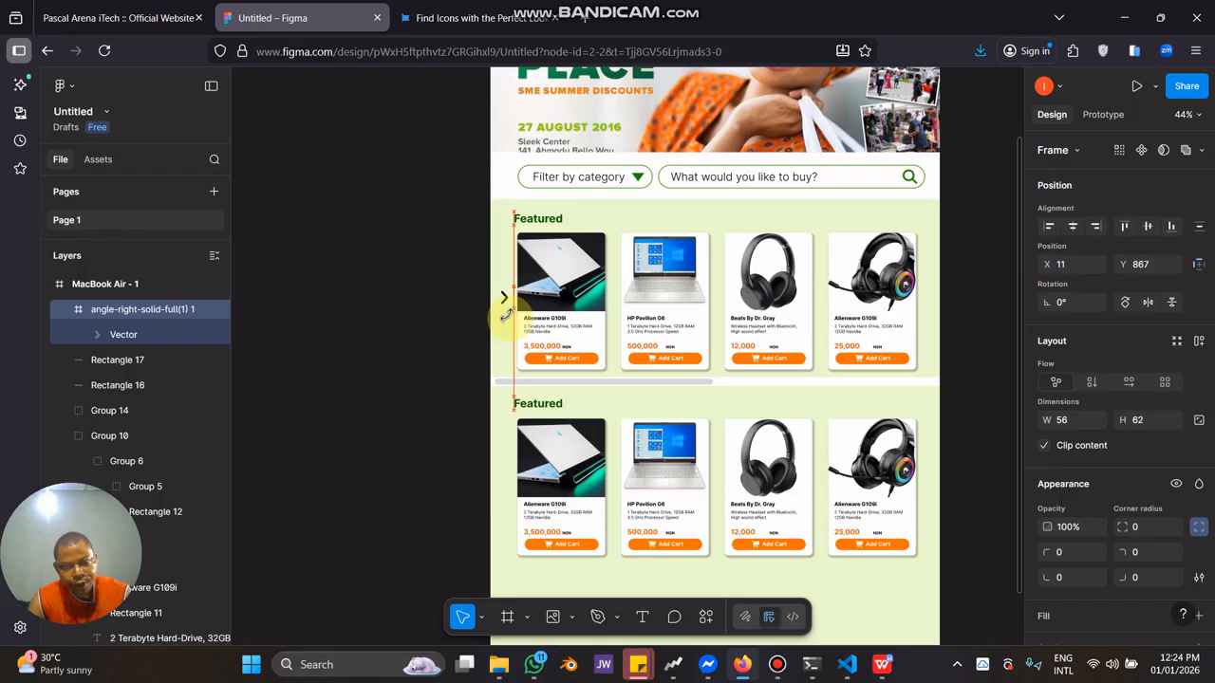
Flip the chevron beside the first laptop card so it points left, about 55 wide at X -4.
{"action": "scroll", "coordinate": [503, 300], "scroll_direction": "up", "scroll_amount": 6}
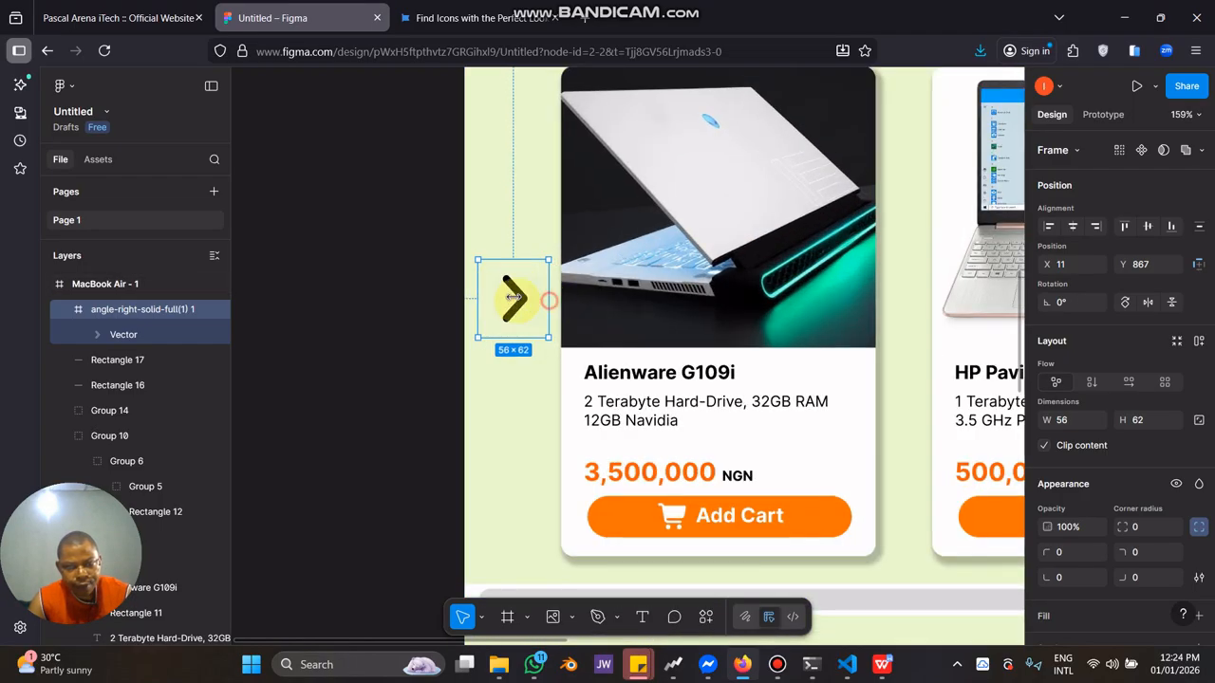
{"action": "left_click_drag", "start_coordinate": [512, 298], "coordinate": [457, 300]}
{"action": "key", "text": "ctrl+z"}
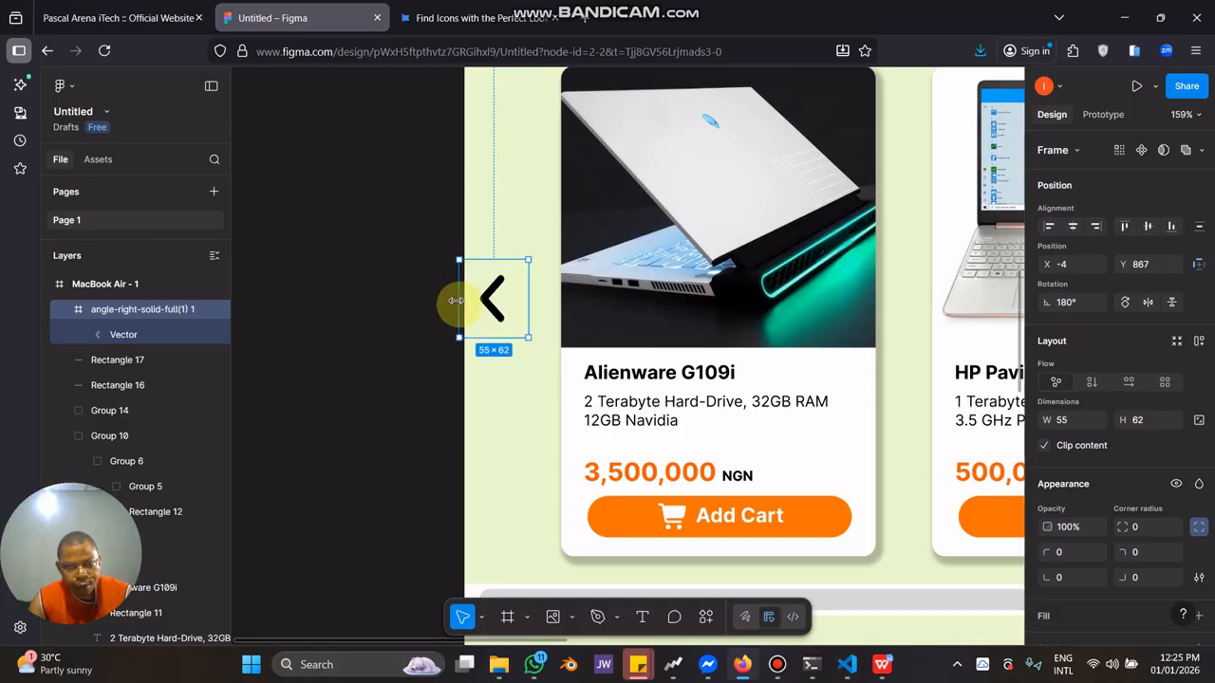
Duplicate the left-pointing chevron and place the copy beside the first row's last product card at about X 1216, Y 867.
{"action": "scroll", "coordinate": [678, 417], "scroll_direction": "down", "scroll_amount": 5}
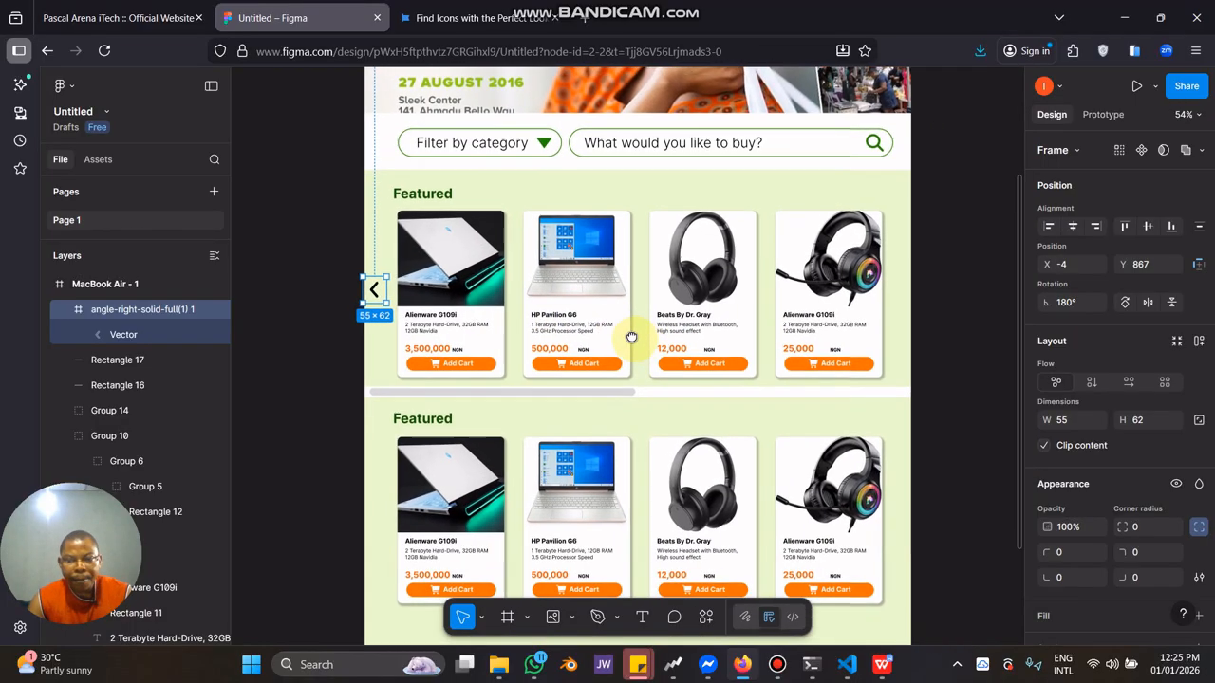
{"action": "left_click_drag", "start_coordinate": [631, 337], "coordinate": [601, 328]}
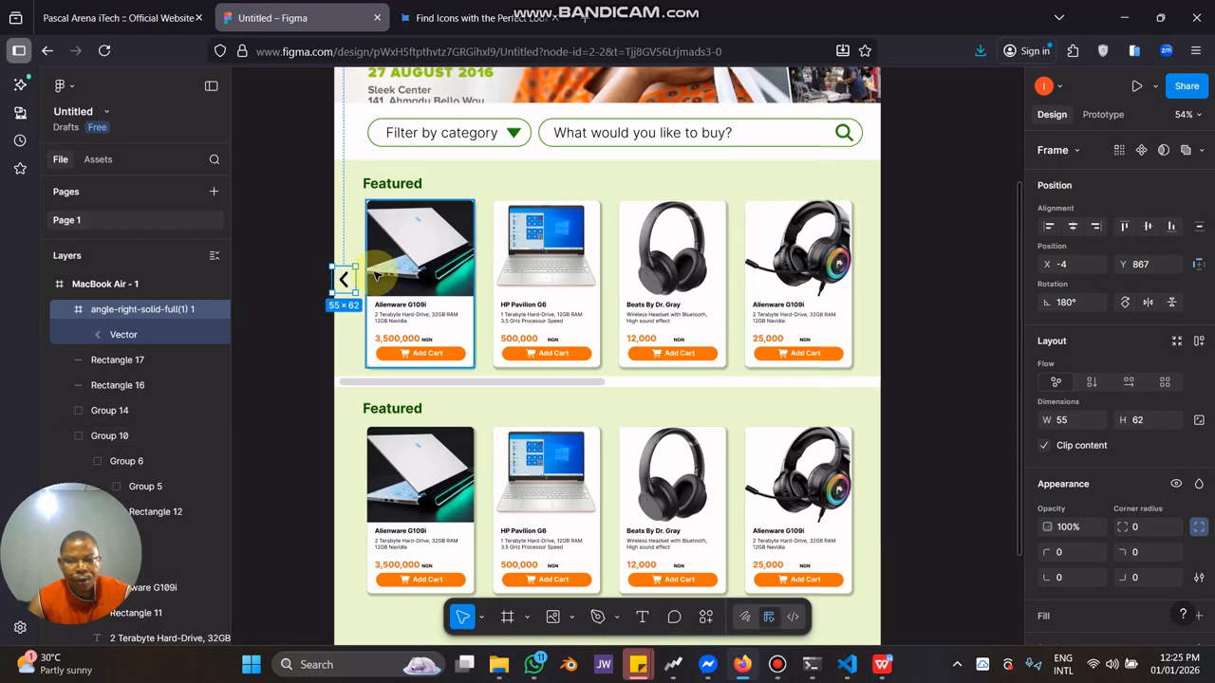
{"action": "key", "text": "ctrl+d"}
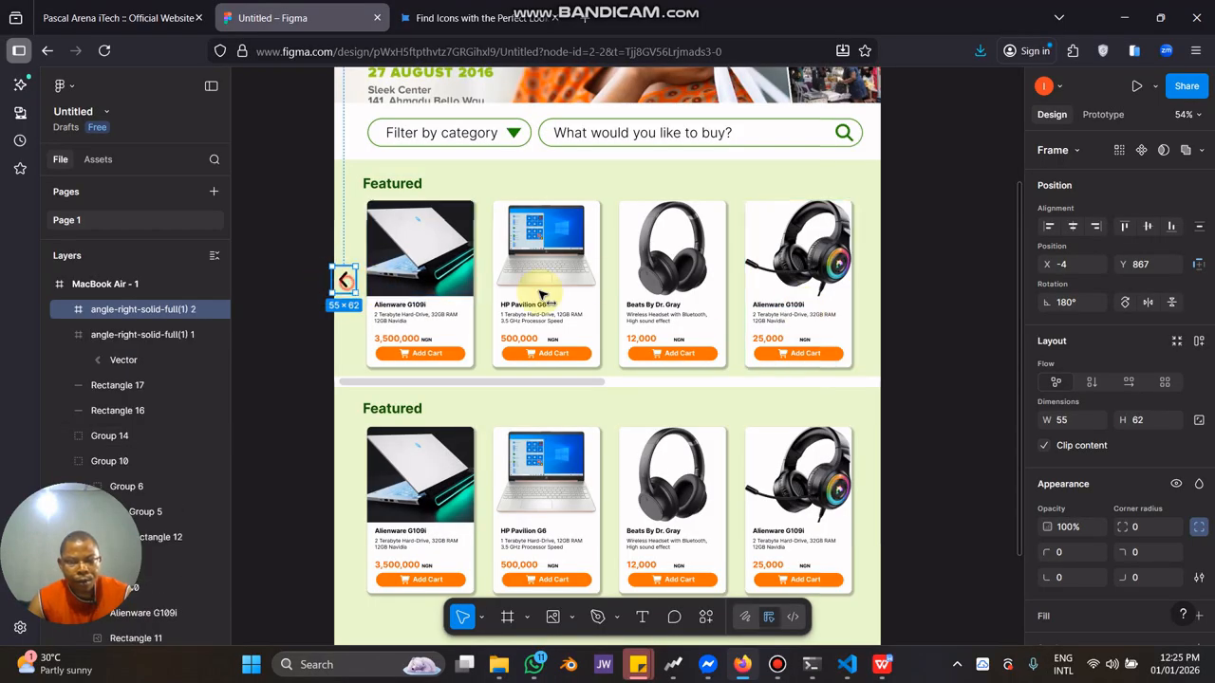
{"action": "left_click_drag", "start_coordinate": [541, 297], "coordinate": [863, 296]}
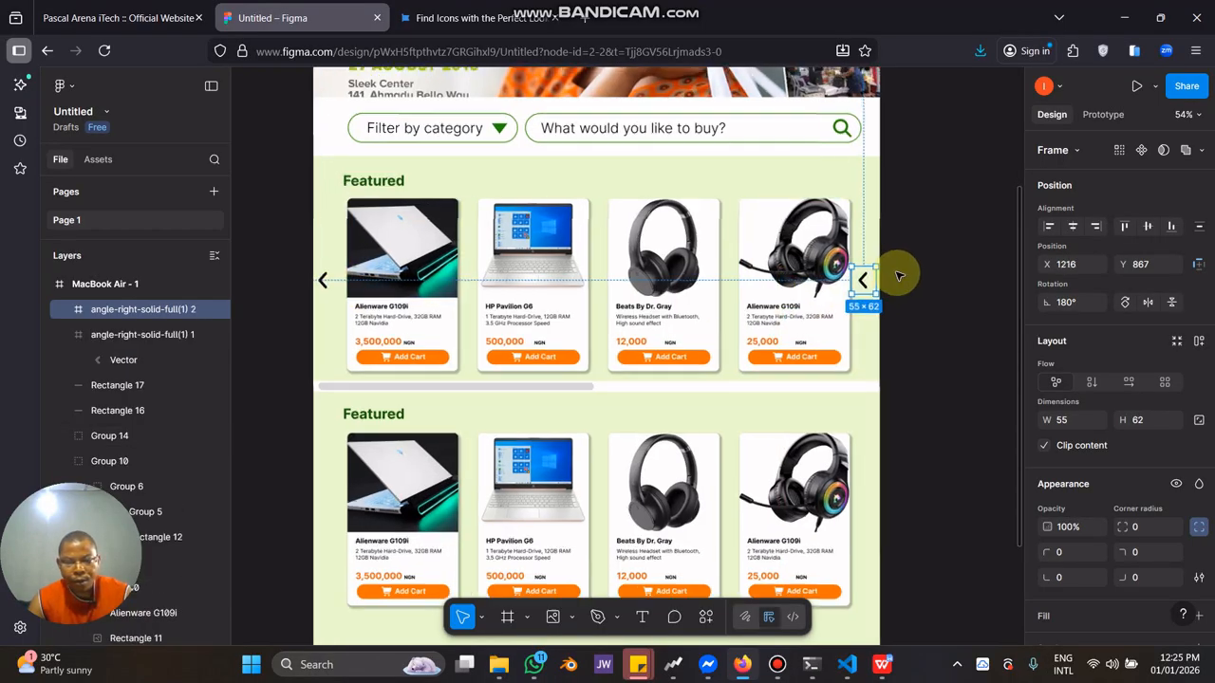
Flip the copied chevron beside the gaming headset card so it points right, about 64 × 62 at X 1216, Y 867.
{"action": "scroll", "coordinate": [895, 274], "scroll_direction": "up", "scroll_amount": 5}
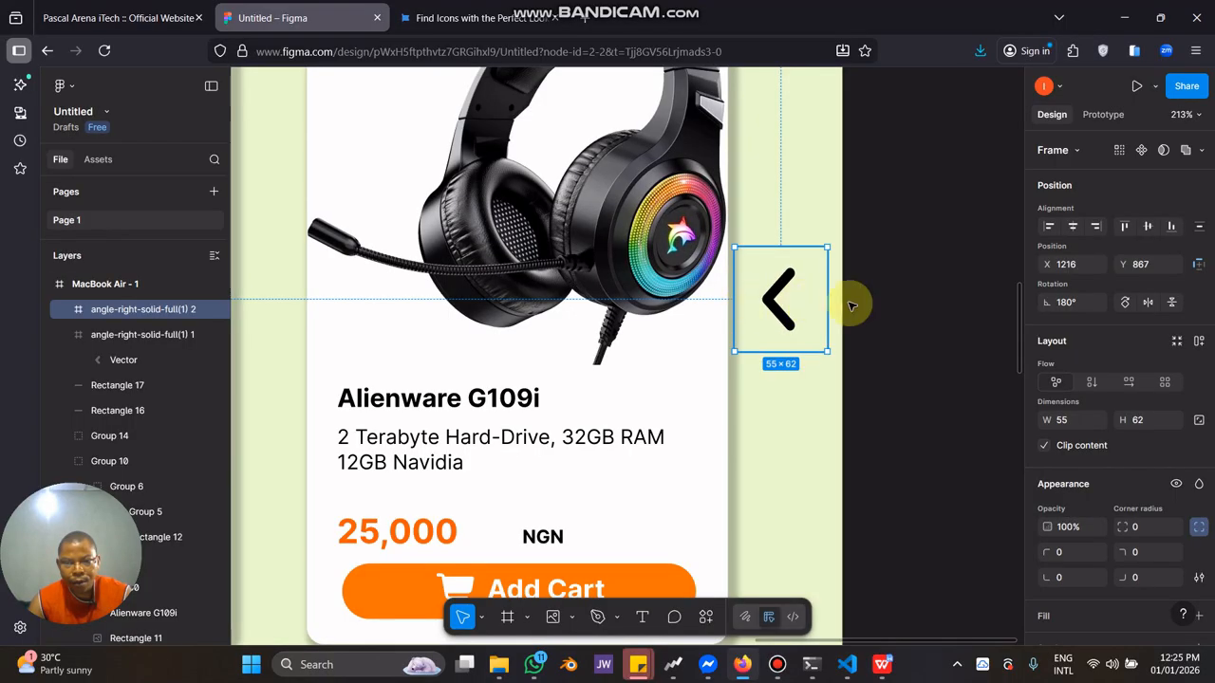
{"action": "left_click_drag", "start_coordinate": [823, 301], "coordinate": [794, 307]}
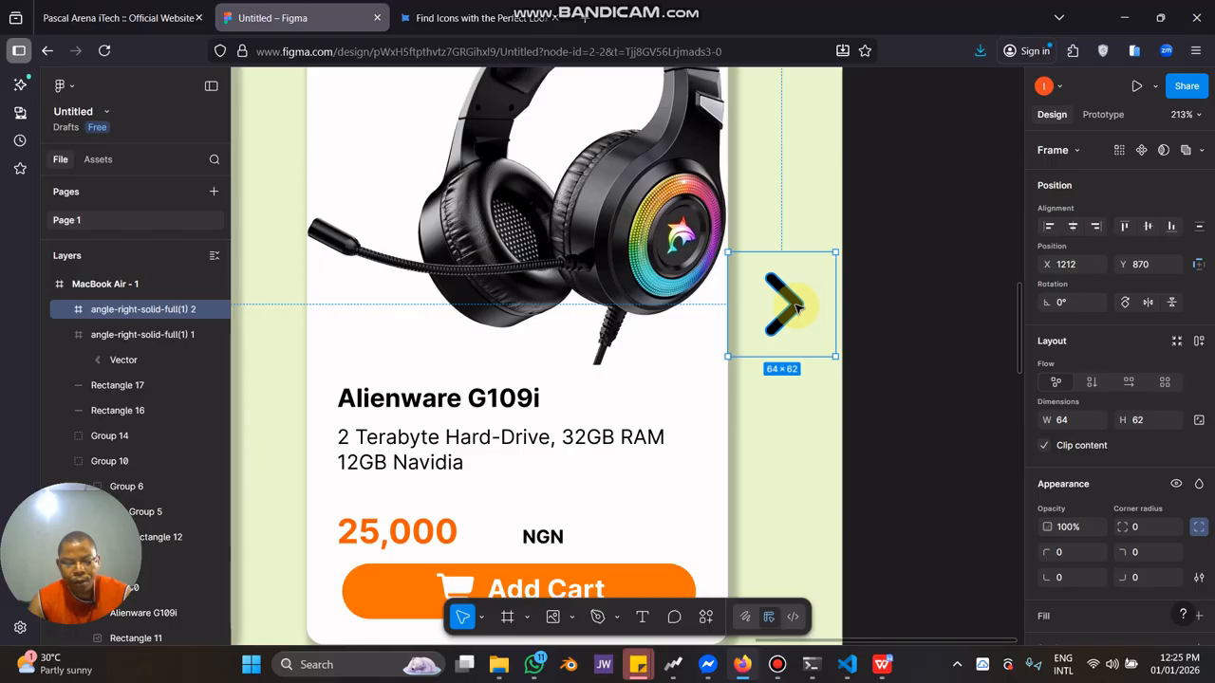
{"action": "key", "text": "ctrl+z"}
{"action": "left_click_drag", "start_coordinate": [700, 304], "coordinate": [803, 307]}
Narrow the right-pointing chevron to about 50 wide from its inner side, putting it at X 1230.
{"action": "scroll", "coordinate": [636, 427], "scroll_direction": "down", "scroll_amount": 5, "text": "ctrl"}
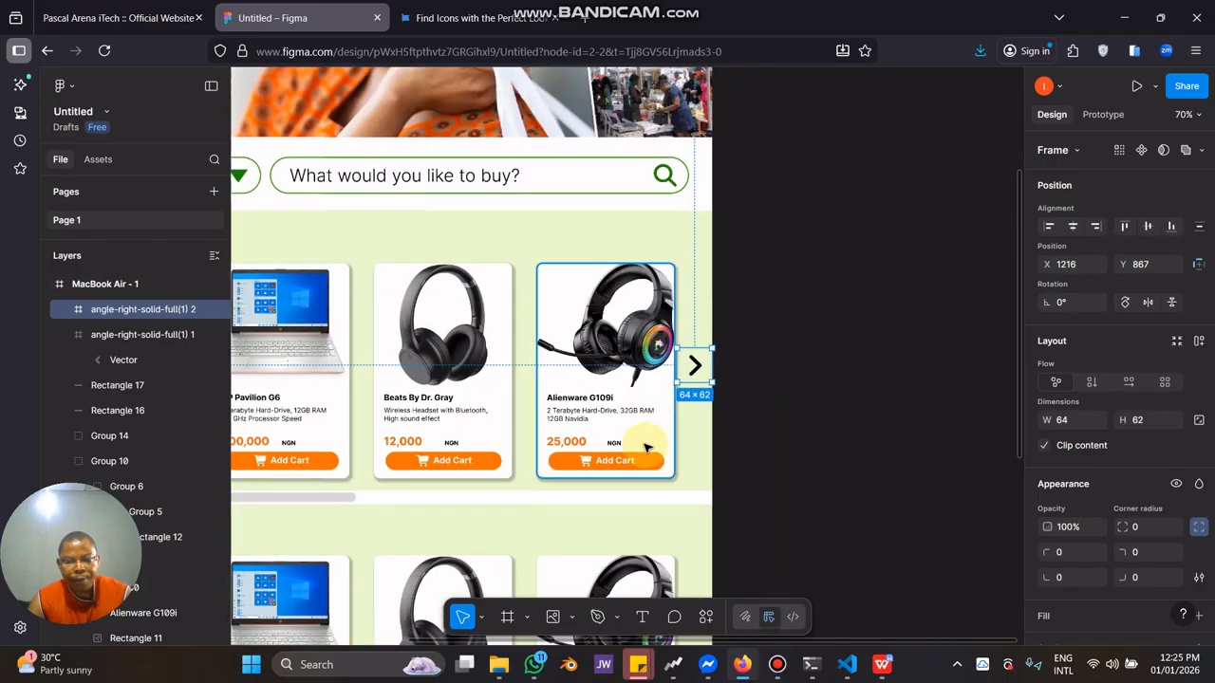
{"action": "scroll", "coordinate": [706, 347], "scroll_direction": "down", "scroll_amount": 3, "text": "ctrl"}
{"action": "scroll", "coordinate": [737, 358], "scroll_direction": "down", "scroll_amount": 4}
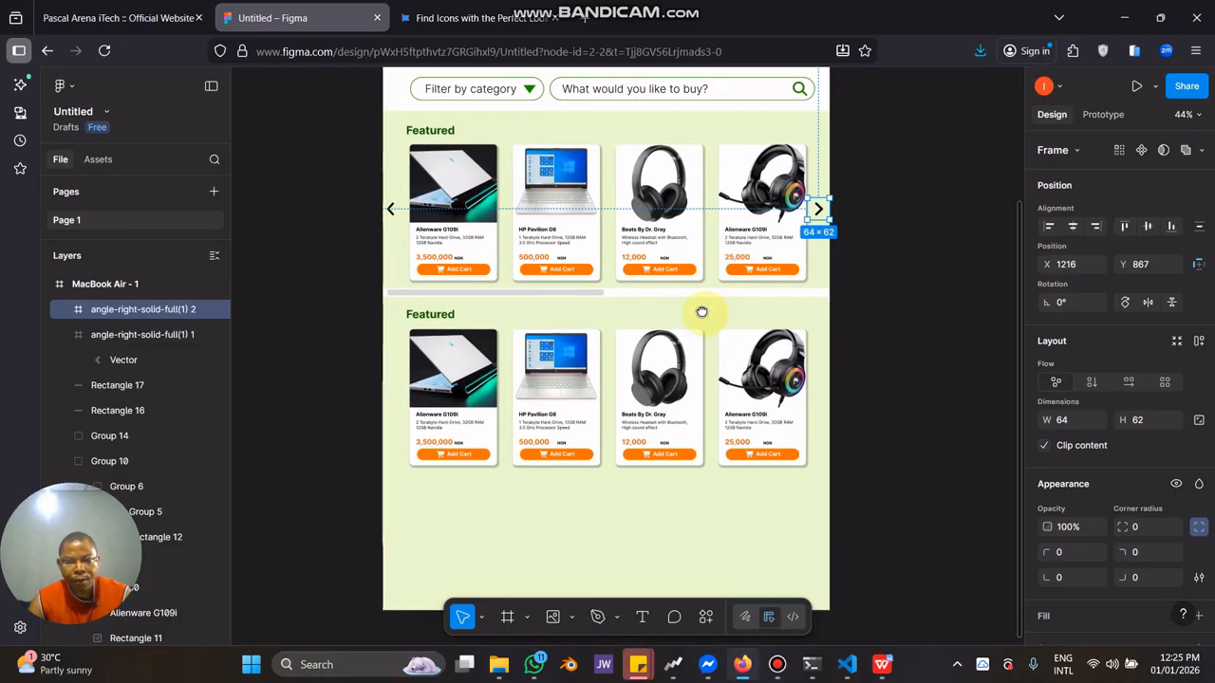
{"action": "scroll", "coordinate": [844, 168], "scroll_direction": "up", "scroll_amount": 5, "text": "ctrl"}
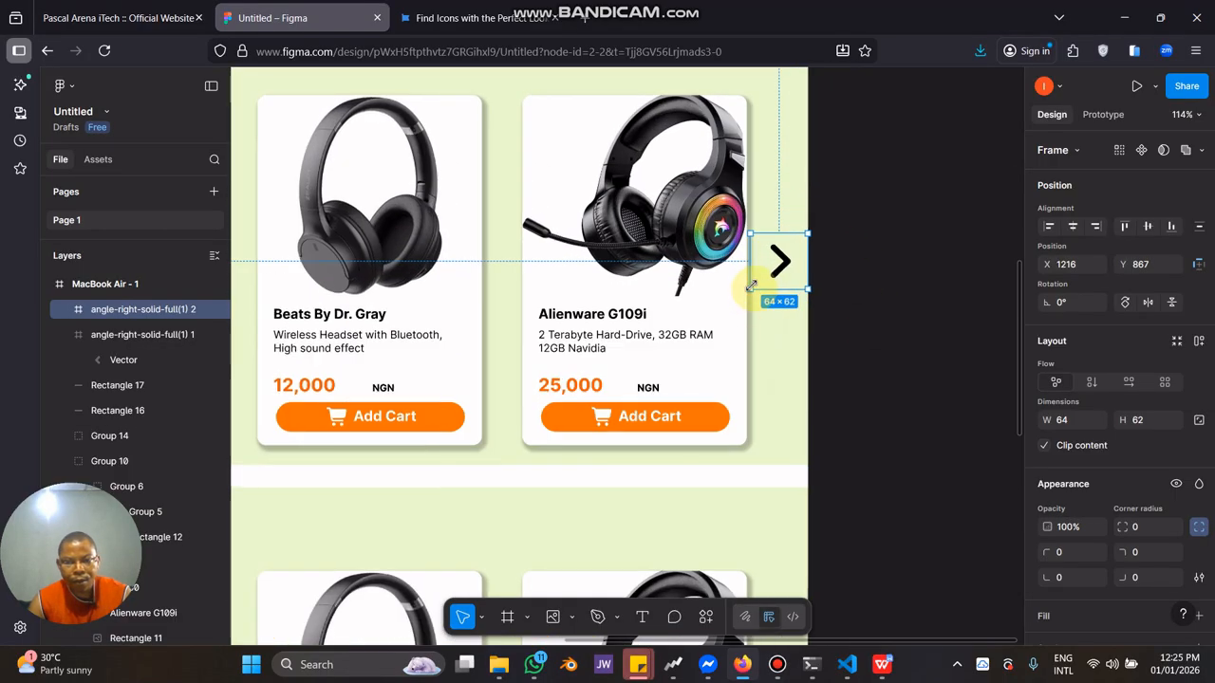
{"action": "left_click_drag", "start_coordinate": [752, 263], "coordinate": [765, 263]}
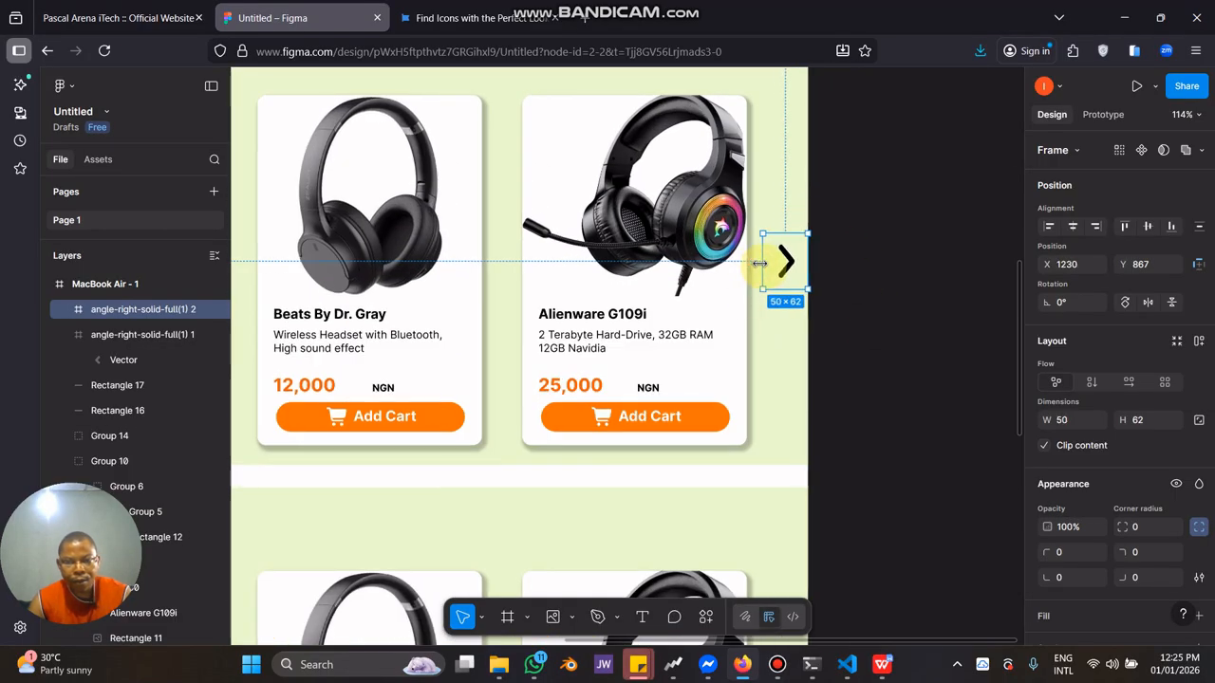
Group the two chevrons and place a duplicate of the group across the second Featured row at about X -4, Y 1394.
{"action": "scroll", "coordinate": [712, 394], "scroll_direction": "down", "scroll_amount": 4, "text": "ctrl"}
{"action": "scroll", "coordinate": [689, 449], "scroll_direction": "down", "scroll_amount": 4}
{"action": "scroll", "coordinate": [690, 449], "scroll_direction": "left", "scroll_amount": 1}
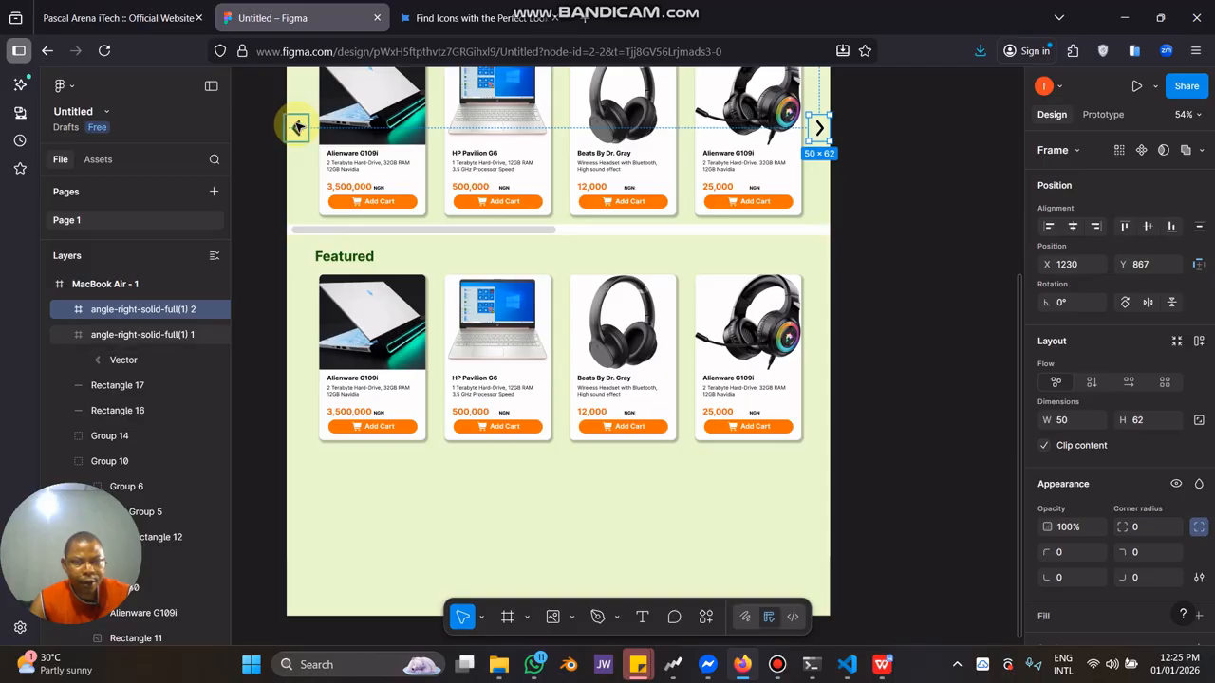
{"action": "left_click", "coordinate": [297, 127], "text": "shift"}
{"action": "key", "text": "ctrl+g"}
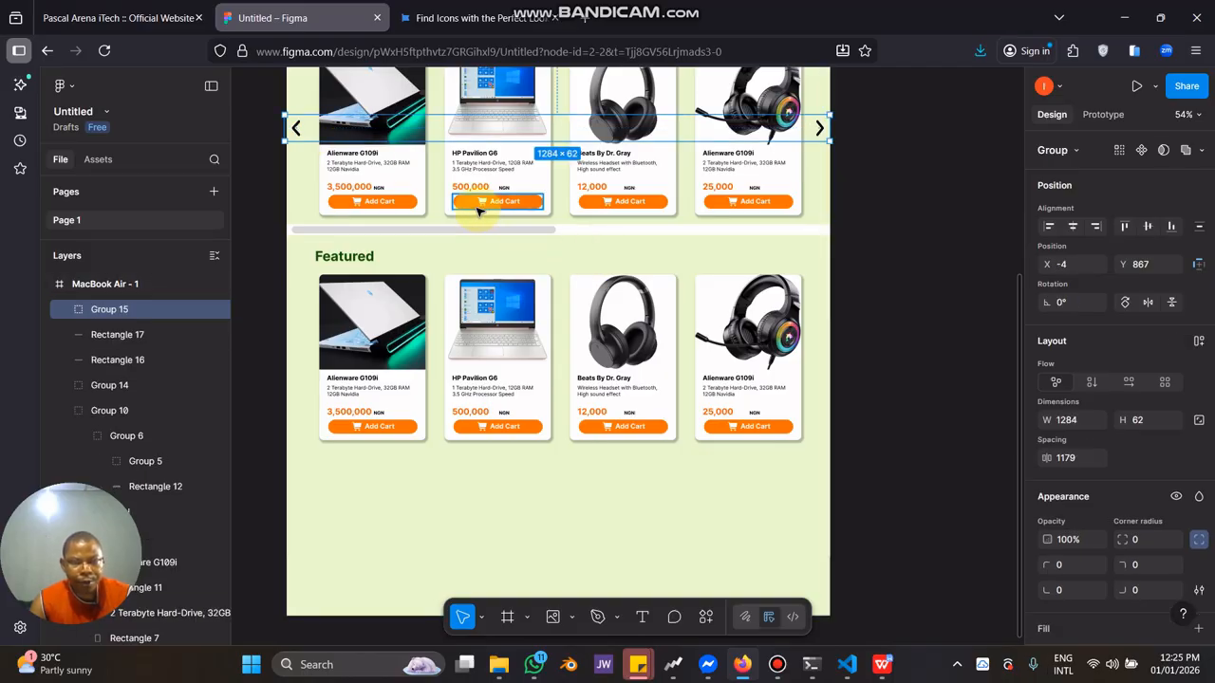
{"action": "key", "text": "ctrl+d"}
{"action": "left_click_drag", "start_coordinate": [296, 127], "coordinate": [345, 357]}
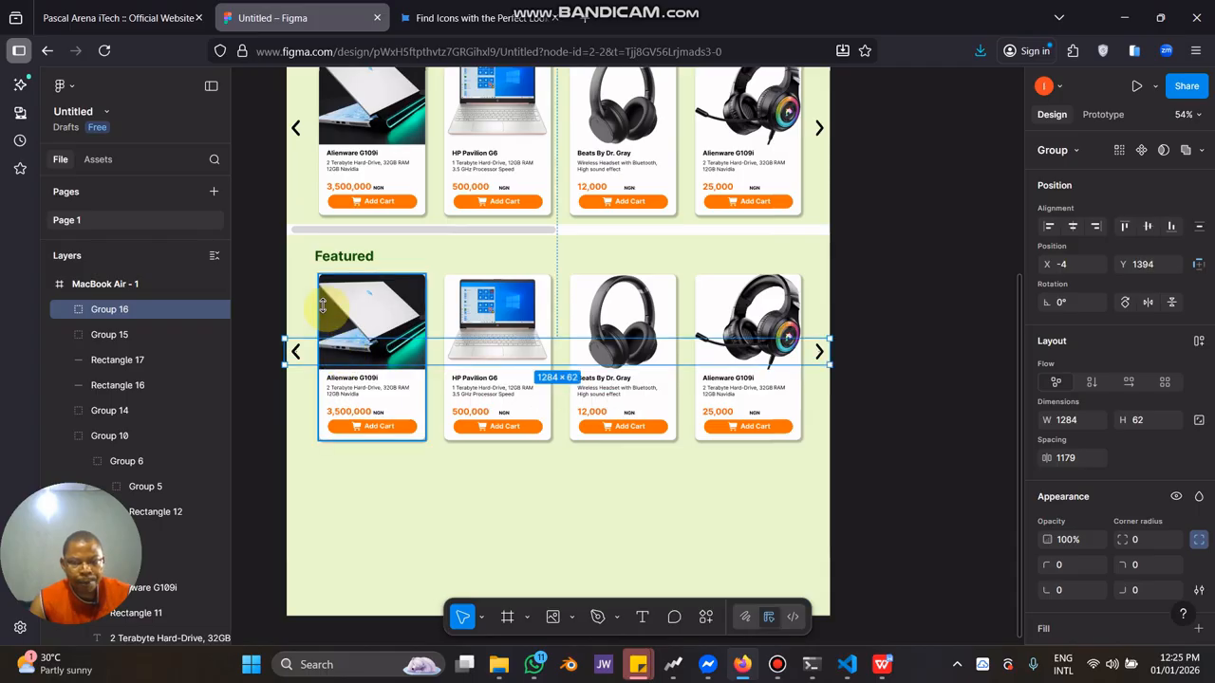
Change the second product row's heading text to "Best Selling".
{"action": "left_click", "coordinate": [334, 260]}
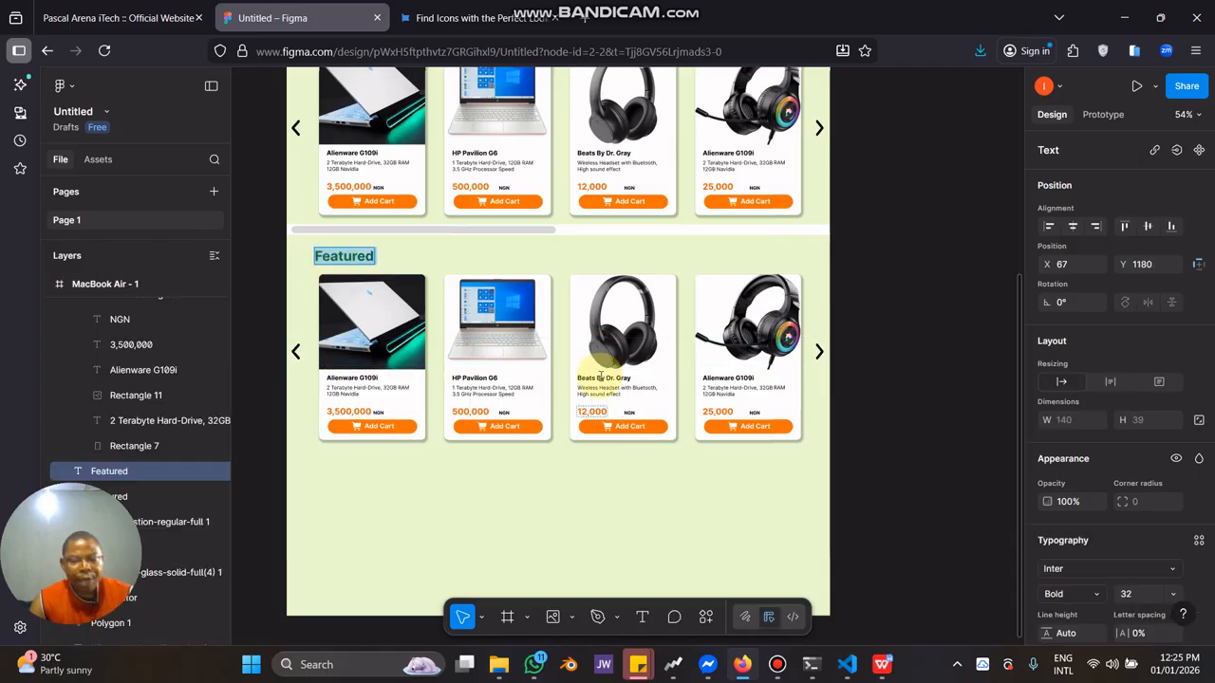
{"action": "scroll", "coordinate": [595, 406], "scroll_direction": "down", "scroll_amount": 2}
{"action": "scroll", "coordinate": [580, 444], "scroll_direction": "up", "scroll_amount": 3}
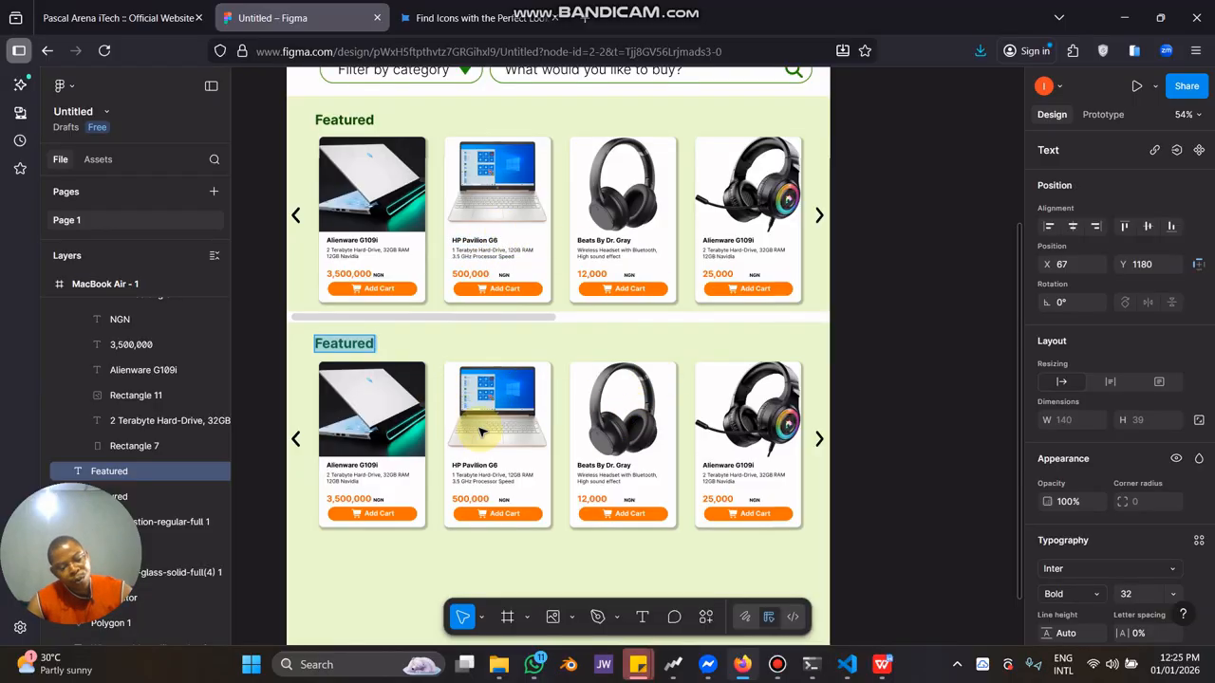
{"action": "scroll", "coordinate": [361, 379], "scroll_direction": "up", "scroll_amount": 3}
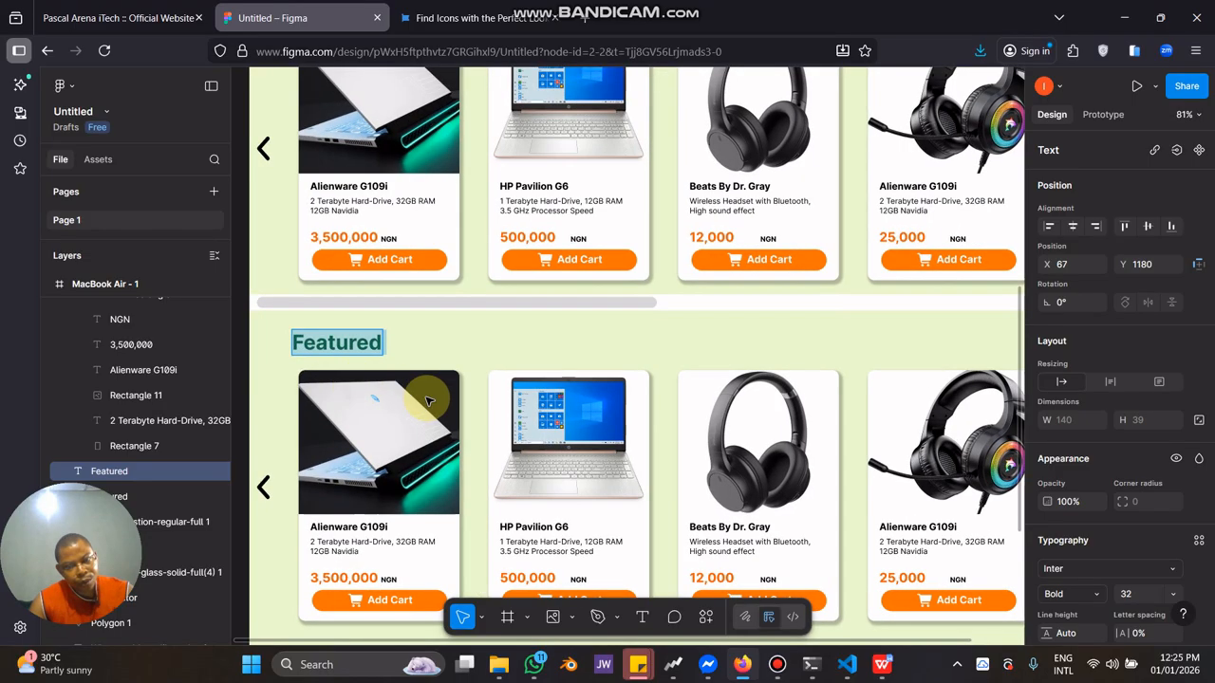
{"action": "scroll", "coordinate": [435, 406], "scroll_direction": "down", "scroll_amount": 1}
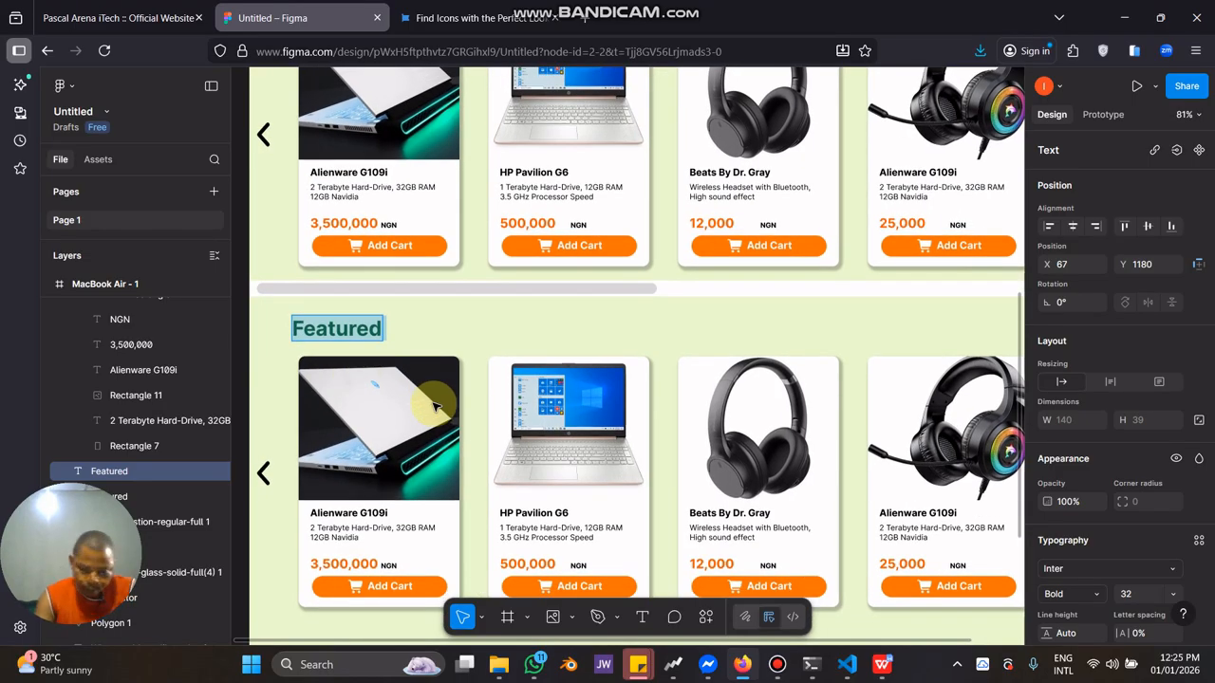
{"action": "type", "text": "Best Selling"}
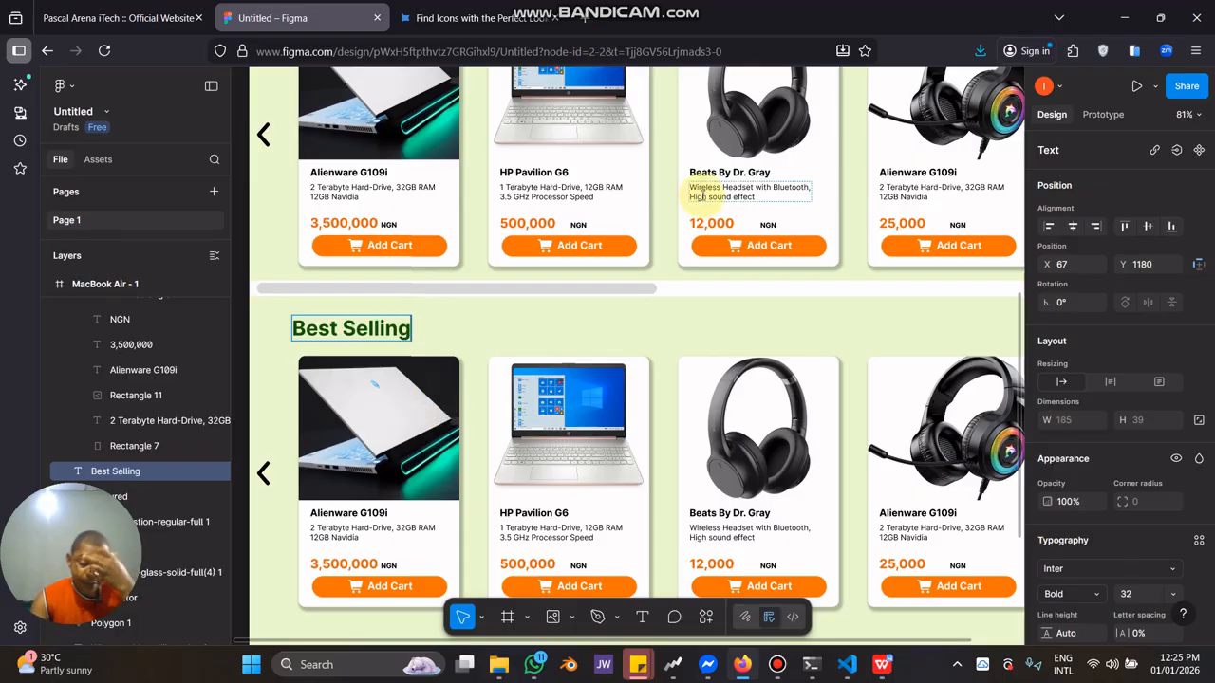
{"action": "scroll", "coordinate": [743, 450], "scroll_direction": "down", "scroll_amount": 3}
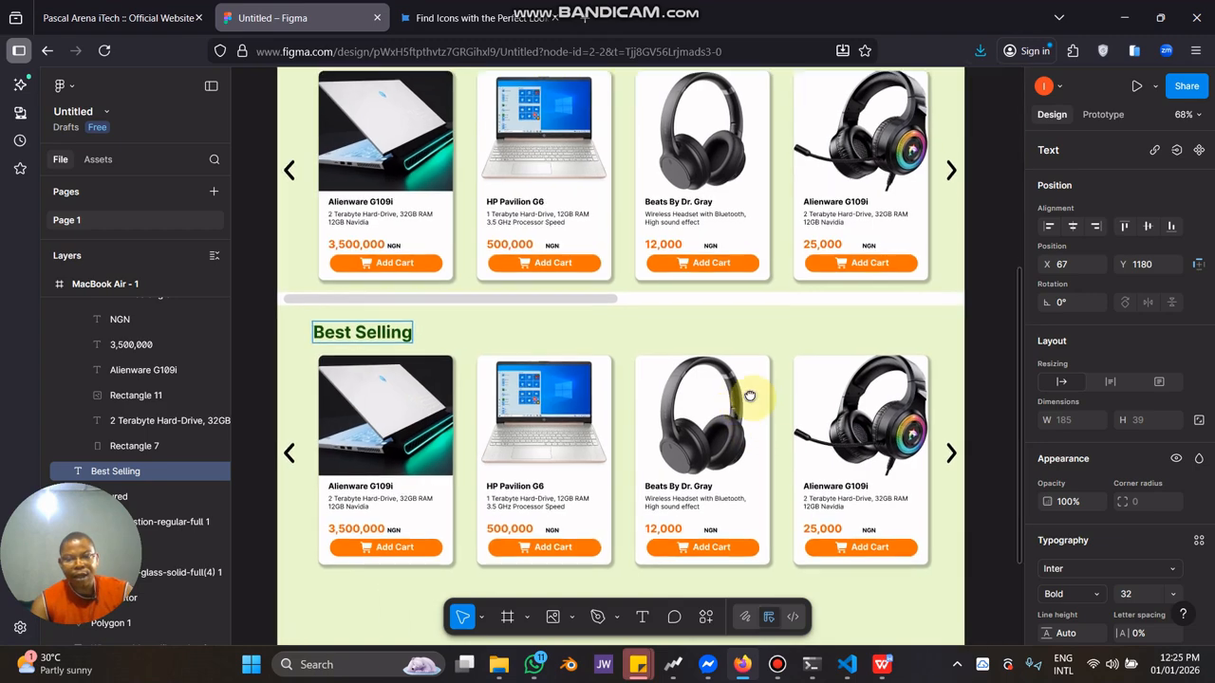
{"action": "scroll", "coordinate": [750, 395], "scroll_direction": "down", "scroll_amount": 2}
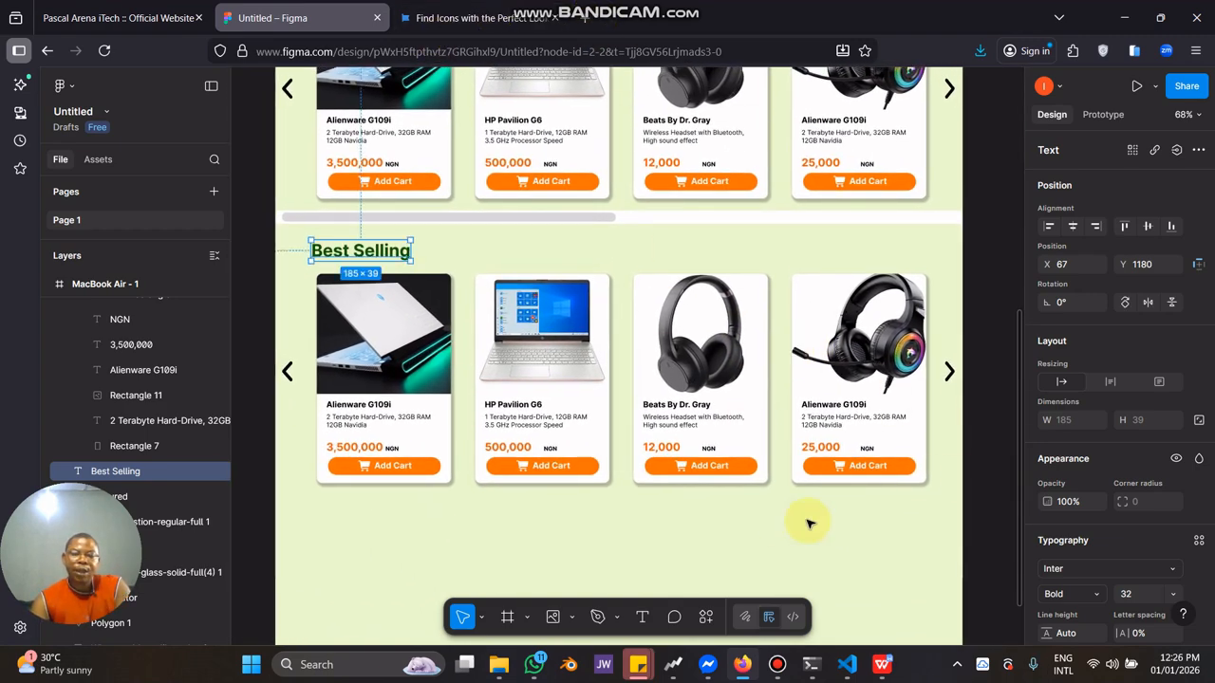
{"action": "scroll", "coordinate": [807, 523], "scroll_direction": "up", "scroll_amount": 3}
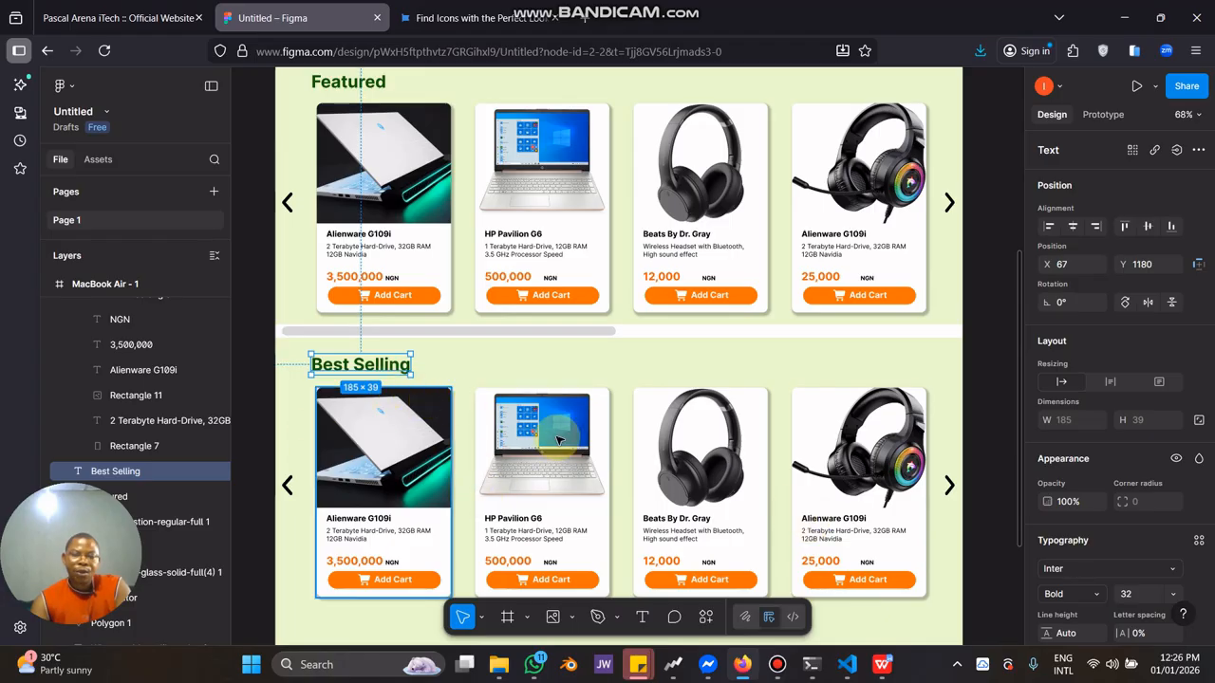
{"action": "scroll", "coordinate": [661, 410], "scroll_direction": "down", "scroll_amount": 1}
{"action": "scroll", "coordinate": [661, 410], "scroll_direction": "down", "scroll_amount": 1}
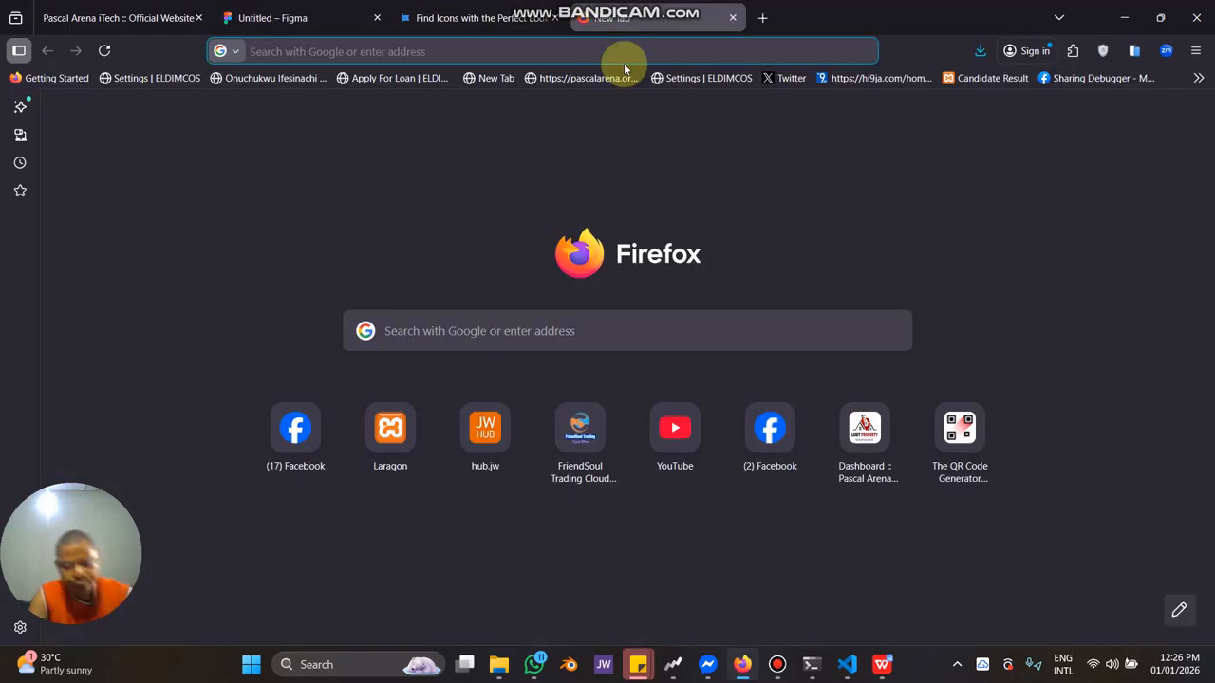
Switch to Google Images in a new browser tab and search for "hp pavilion gaming".
{"action": "type", "text": "google.com/"}
{"action": "key", "text": "Return"}
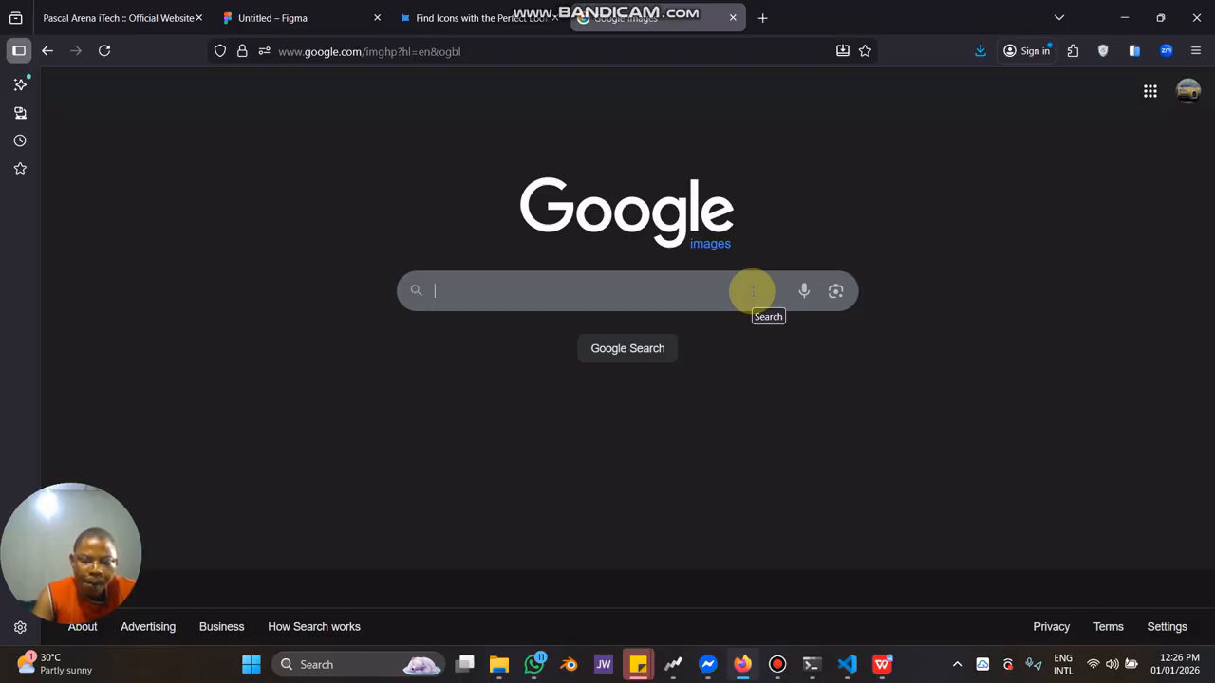
{"action": "type", "text": "hp "}
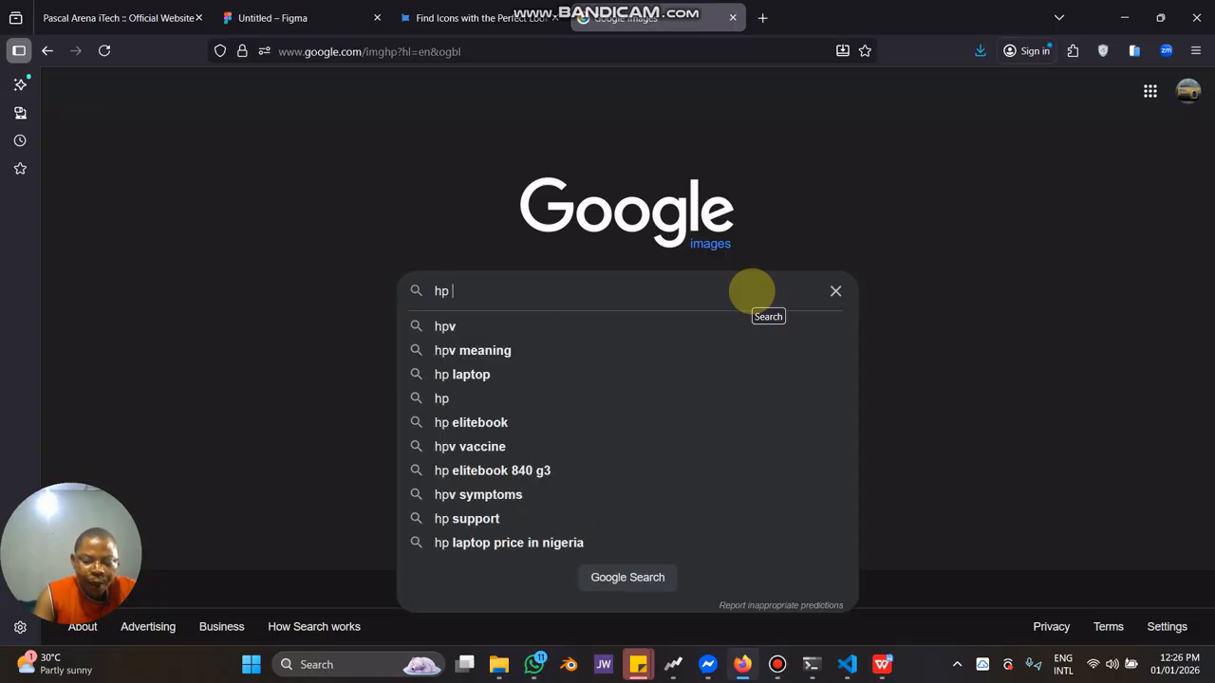
{"action": "type", "text": "pavilion"}
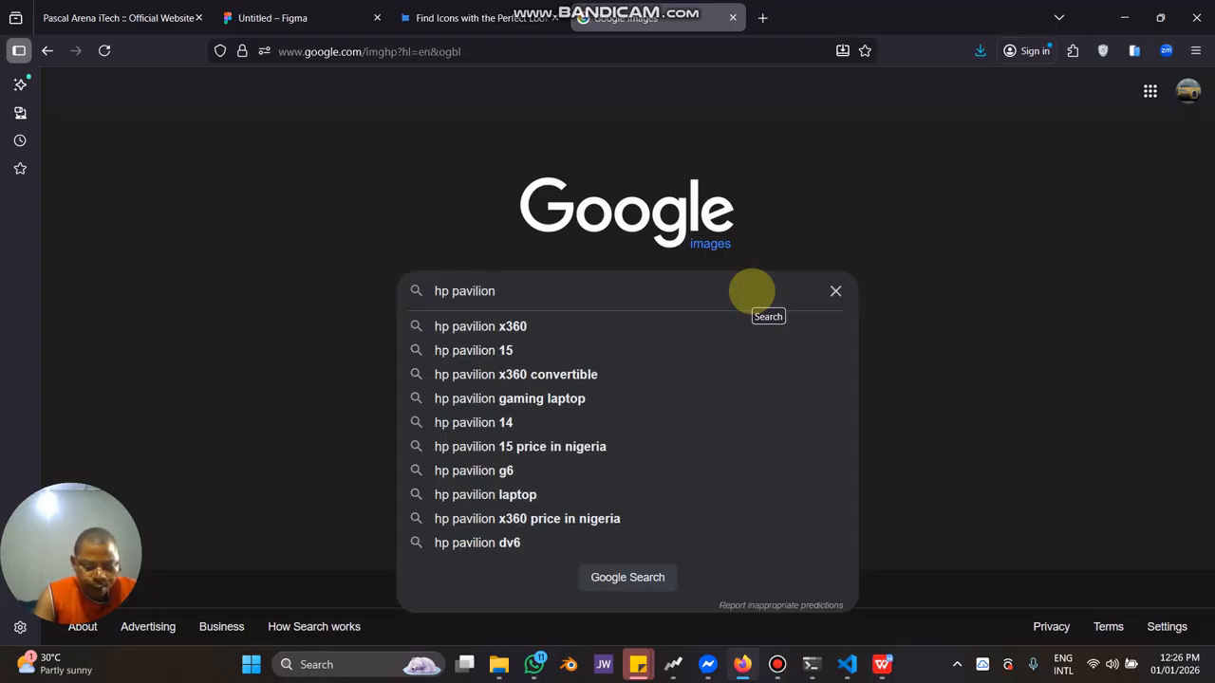
{"action": "type", "text": " gaming"}
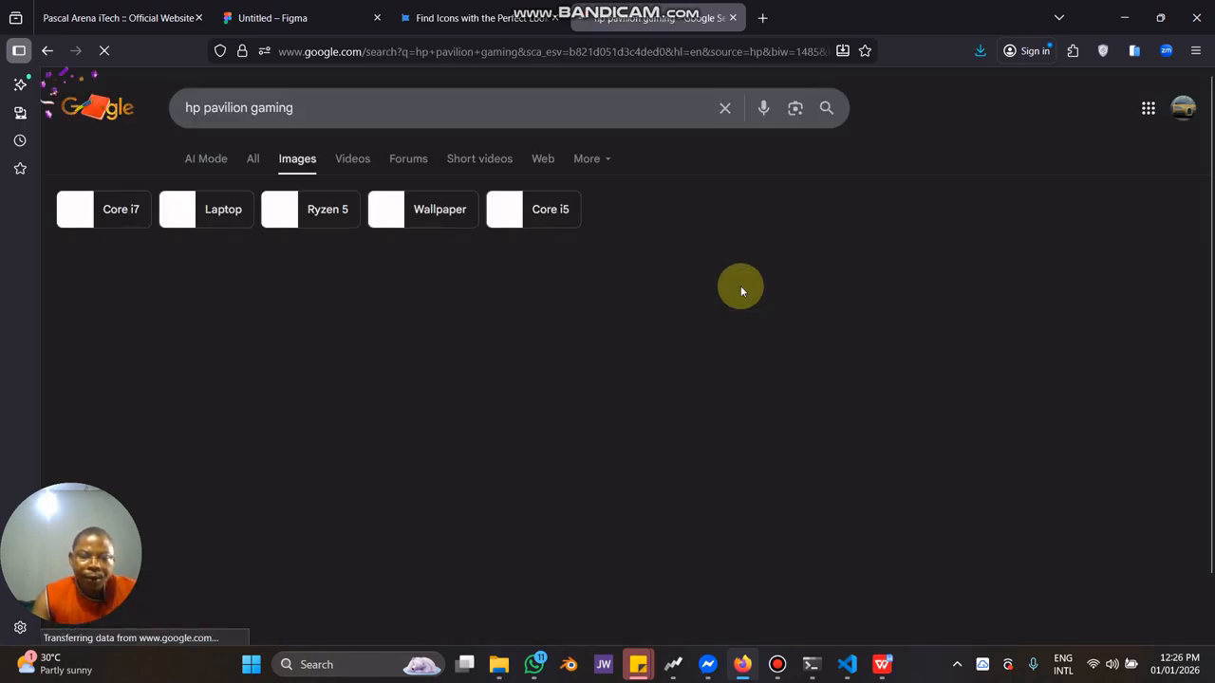
Save the HP Pavilion Gaming laptop image with the green NVIDIA GeForce GTX screen to Downloads as hp-gaming.
{"action": "scroll", "coordinate": [657, 415], "scroll_direction": "down", "scroll_amount": 5}
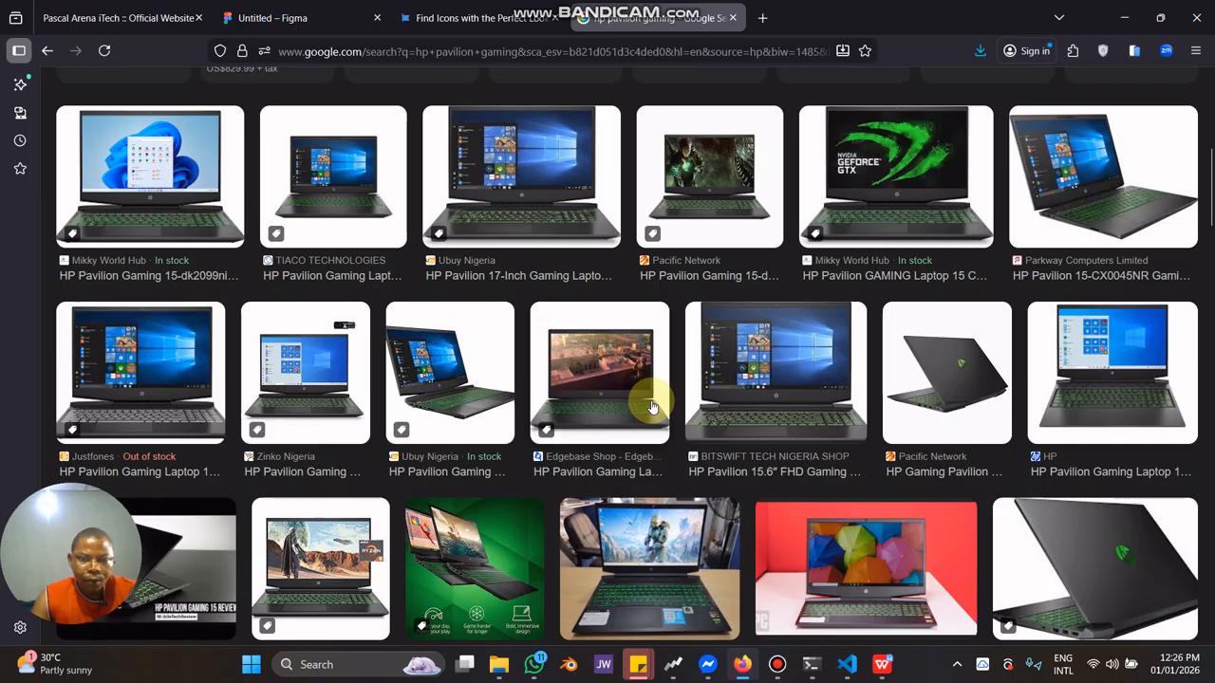
{"action": "left_click", "coordinate": [425, 175]}
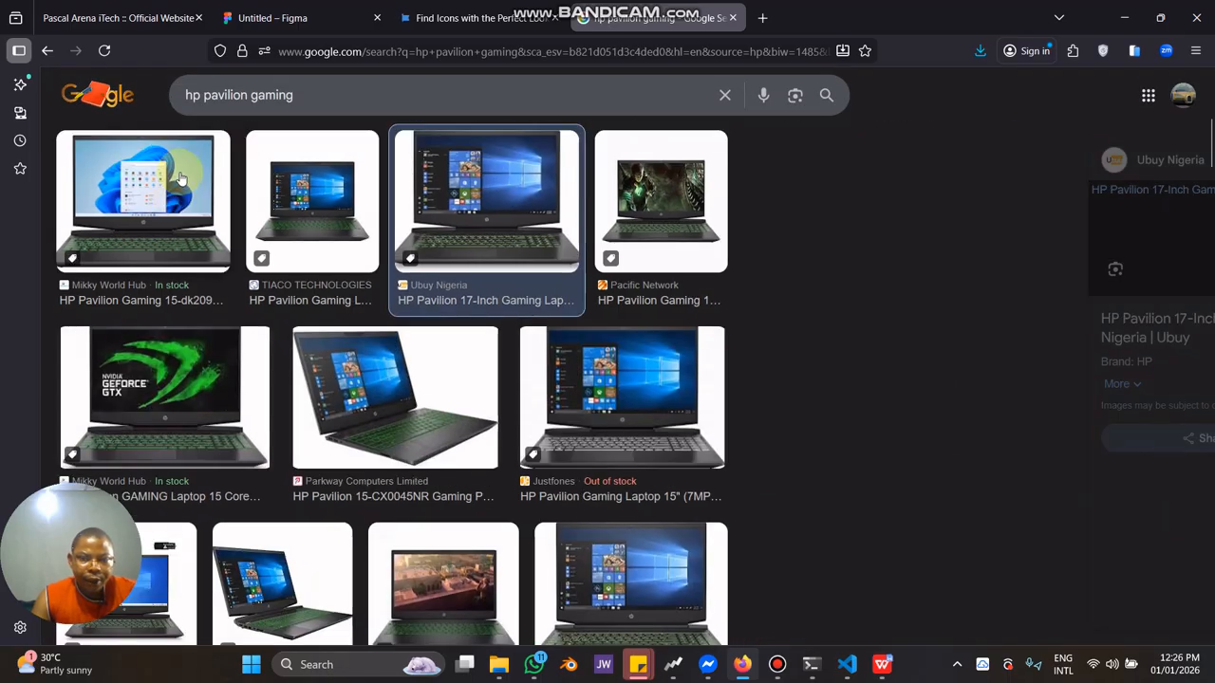
{"action": "left_click", "coordinate": [175, 383]}
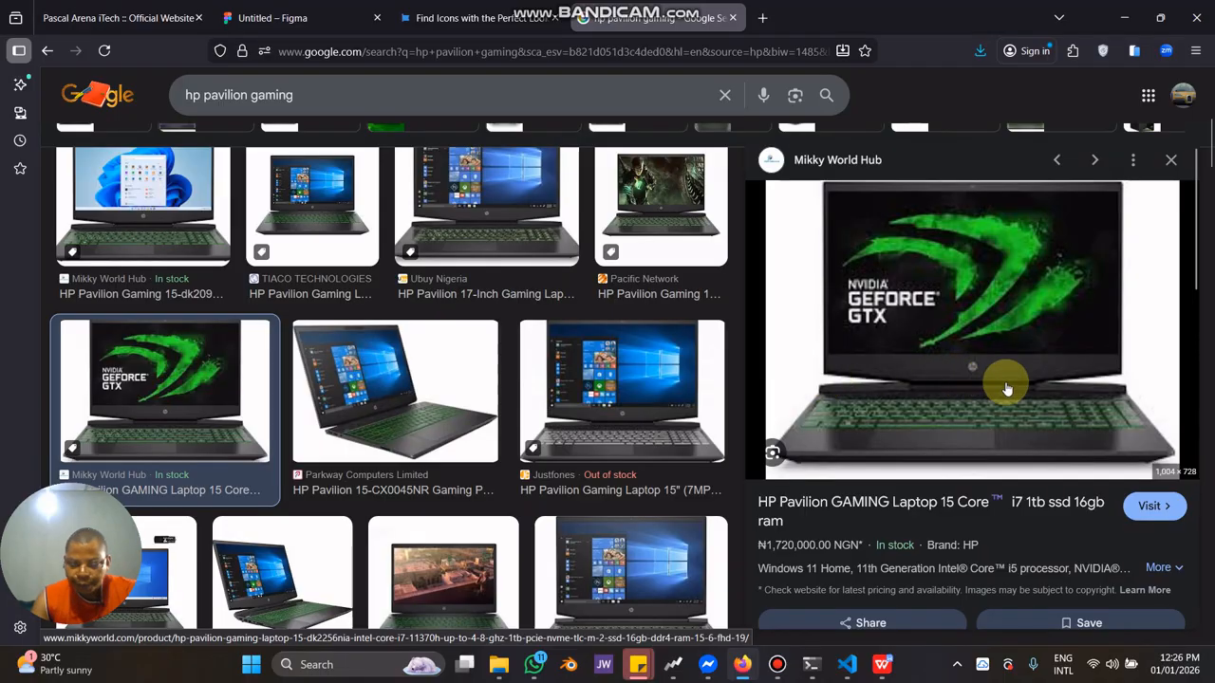
{"action": "right_click", "coordinate": [987, 371]}
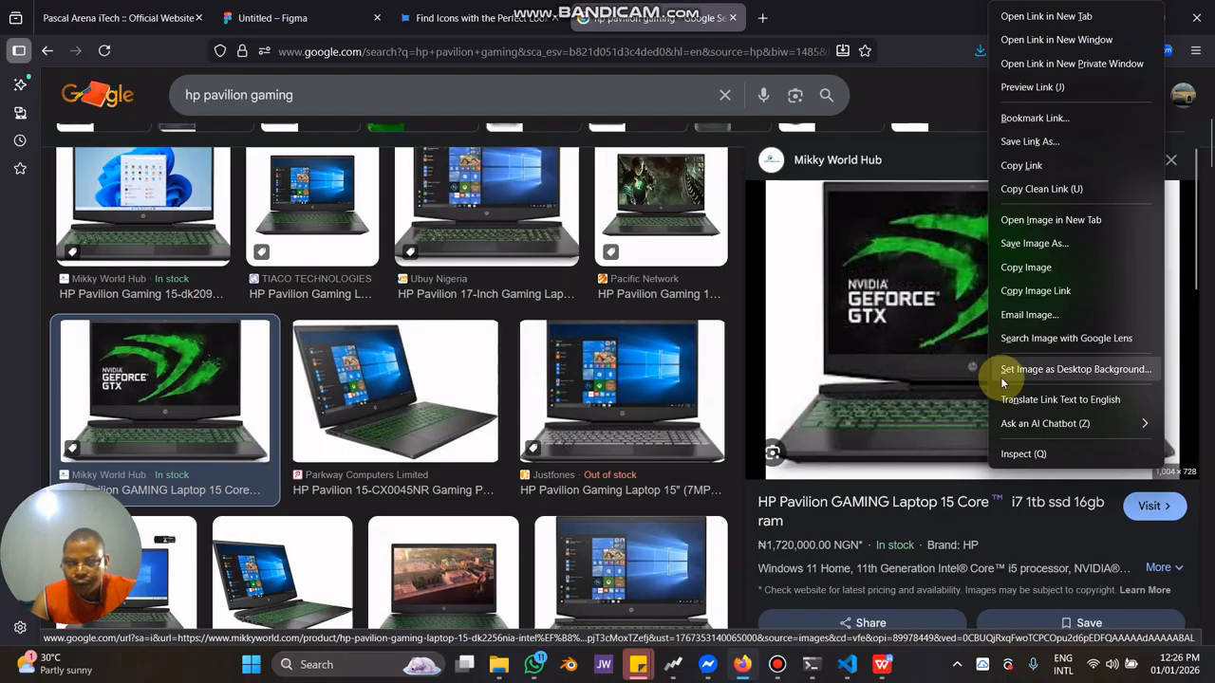
{"action": "left_click", "coordinate": [1030, 243]}
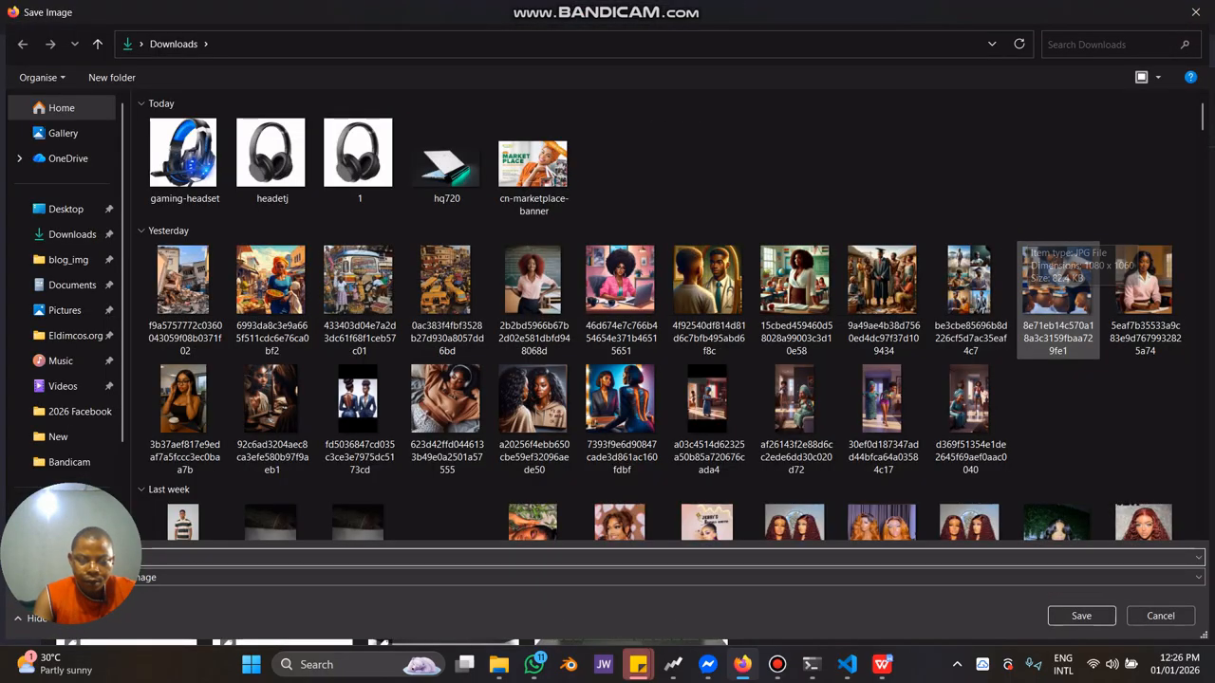
{"action": "key", "text": "Return"}
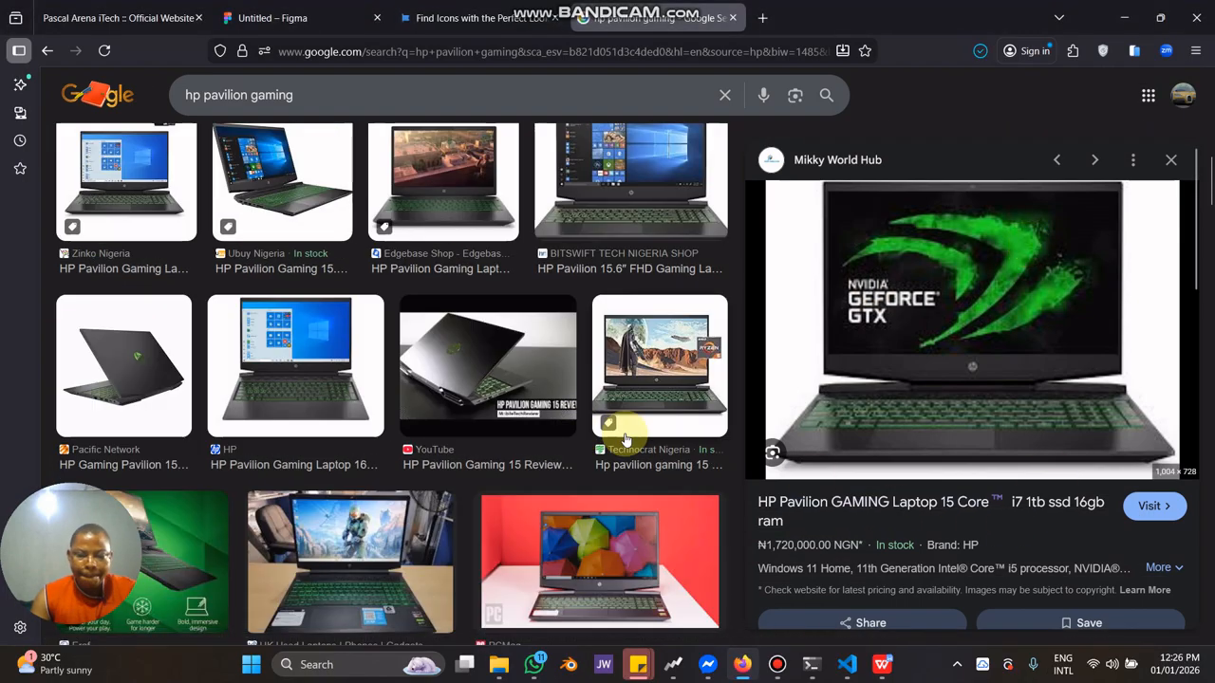
Replace the image search query with "mifi" and run the search.
{"action": "scroll", "coordinate": [469, 437], "scroll_direction": "up", "scroll_amount": 4}
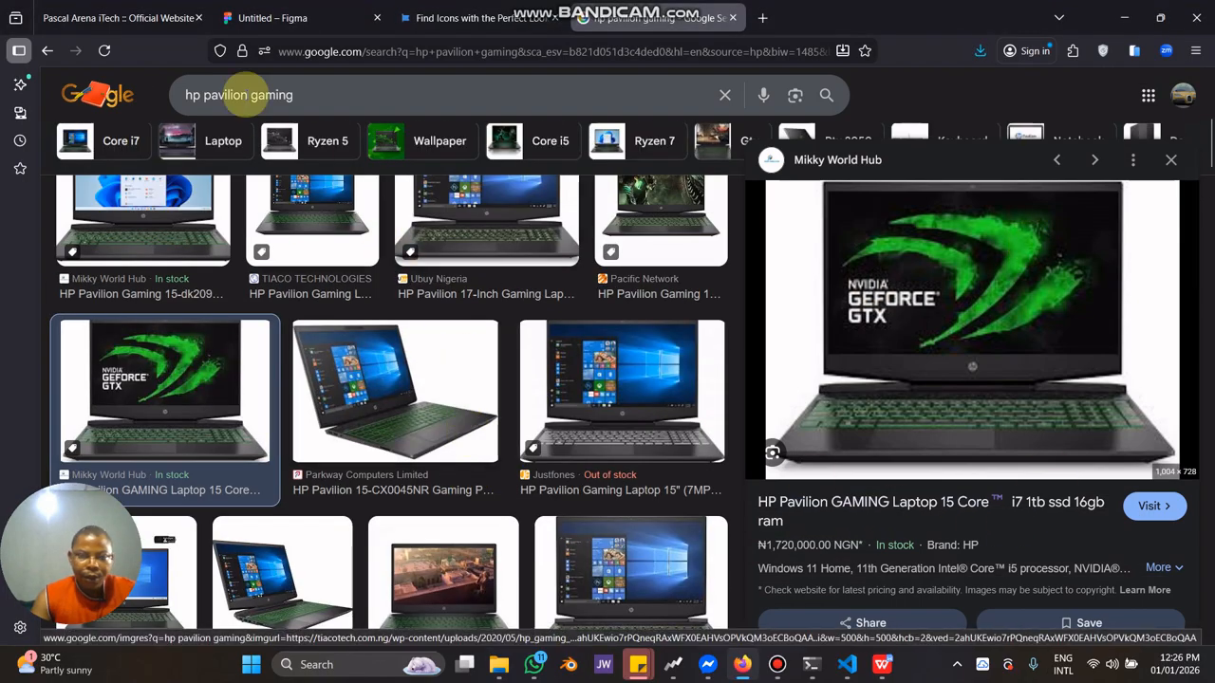
{"action": "left_click_drag", "start_coordinate": [302, 98], "coordinate": [187, 107]}
{"action": "key", "text": "BackSpace"}
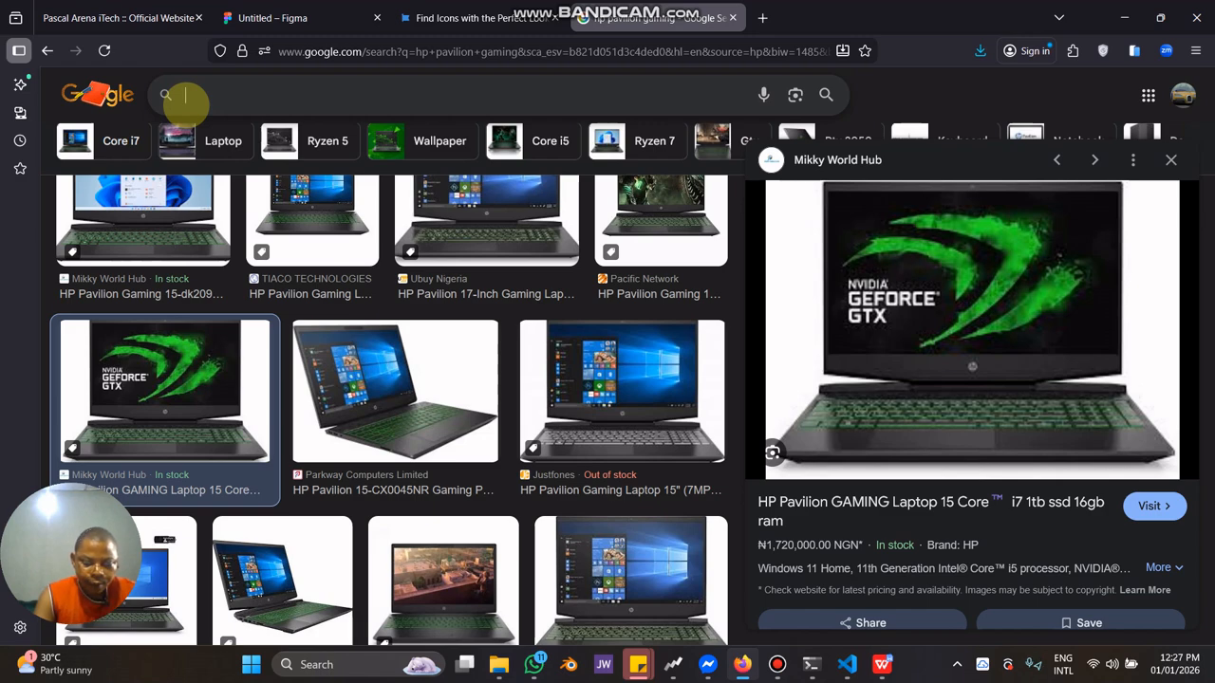
{"action": "type", "text": "mifi"}
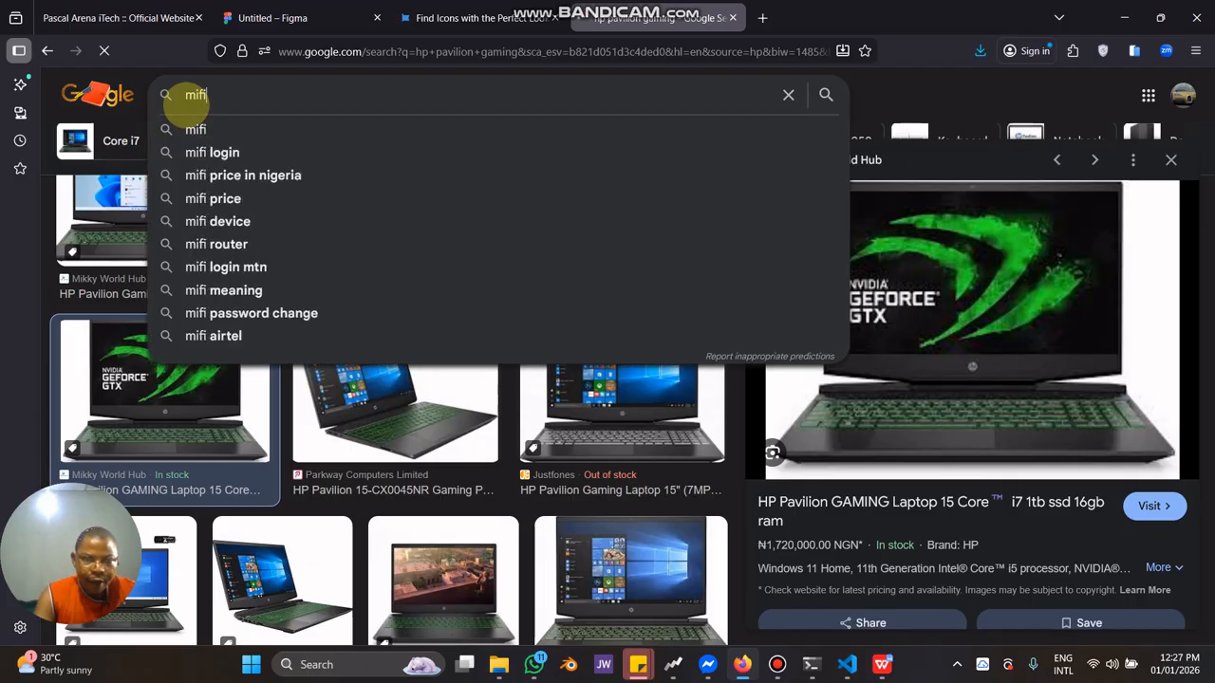
{"action": "key", "text": "Return"}
Save the TP-Link M7200 4G LTE MiFi image to Downloads as 1.jpg, replacing the existing file.
{"action": "scroll", "coordinate": [376, 263], "scroll_direction": "down", "scroll_amount": 7}
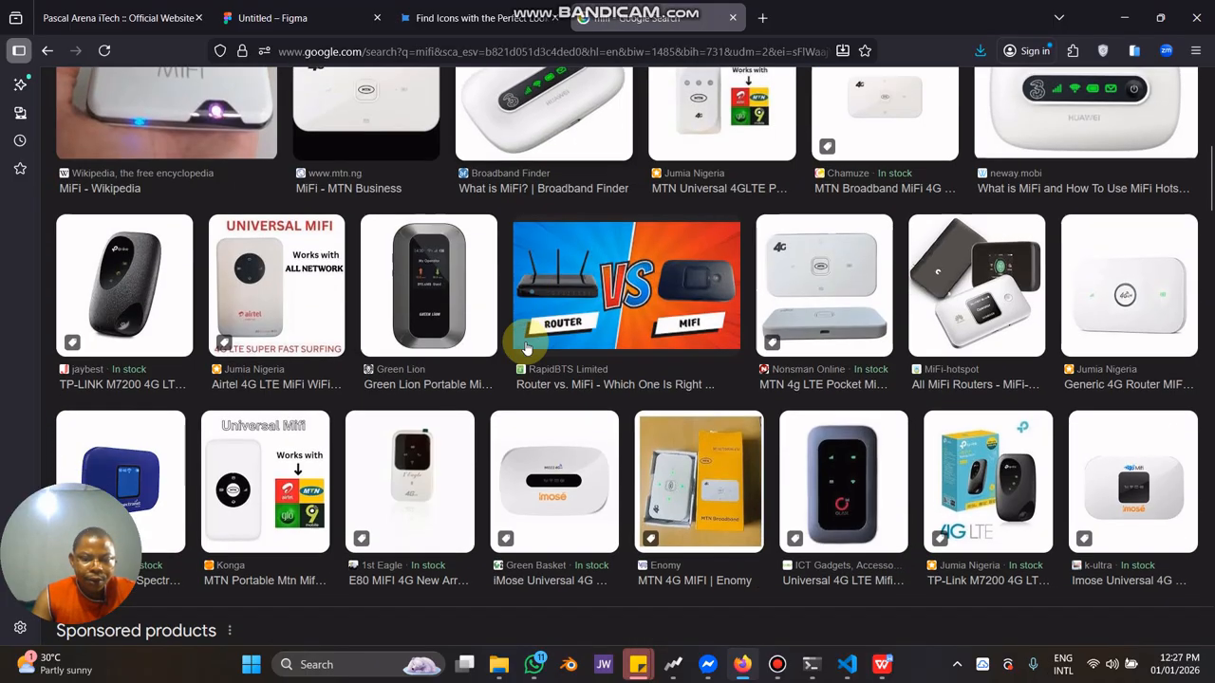
{"action": "scroll", "coordinate": [527, 349], "scroll_direction": "up", "scroll_amount": 2}
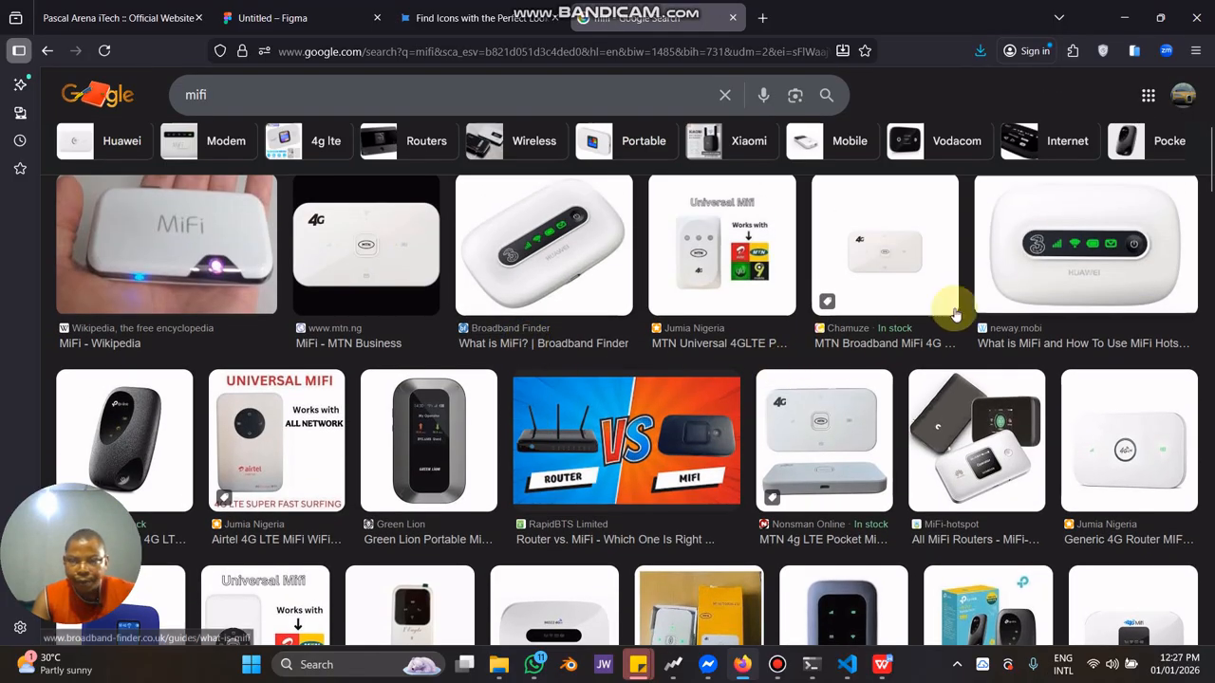
{"action": "scroll", "coordinate": [813, 296], "scroll_direction": "down", "scroll_amount": 2}
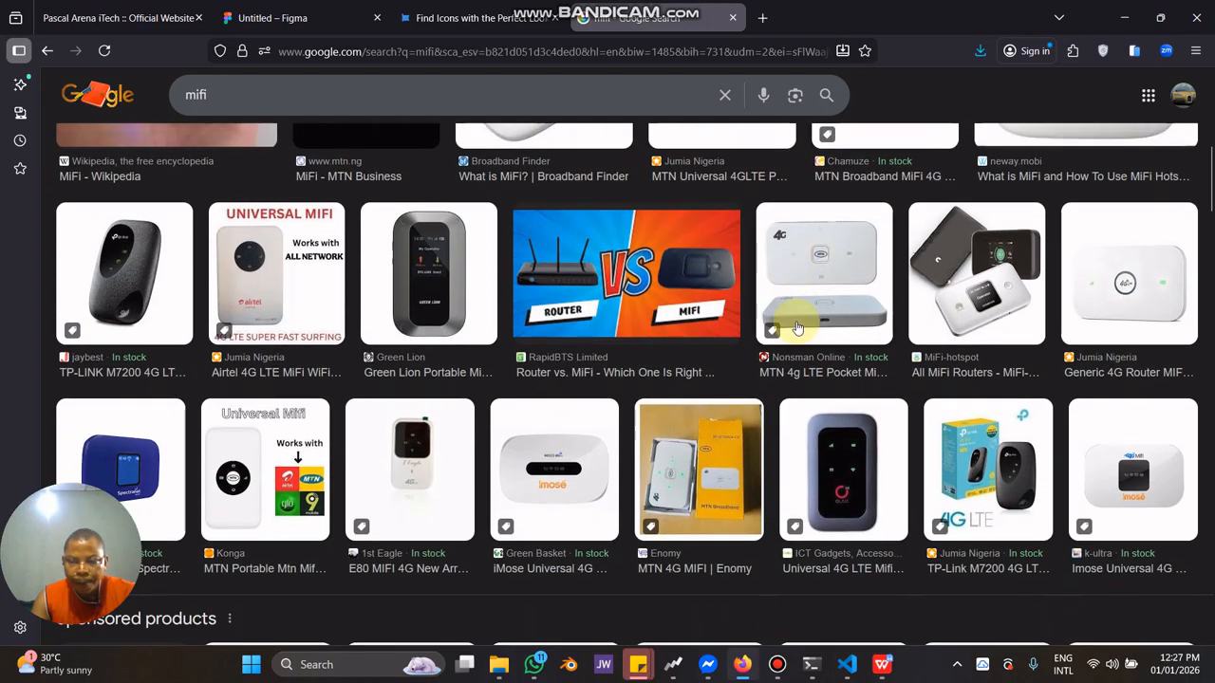
{"action": "left_click", "coordinate": [974, 462]}
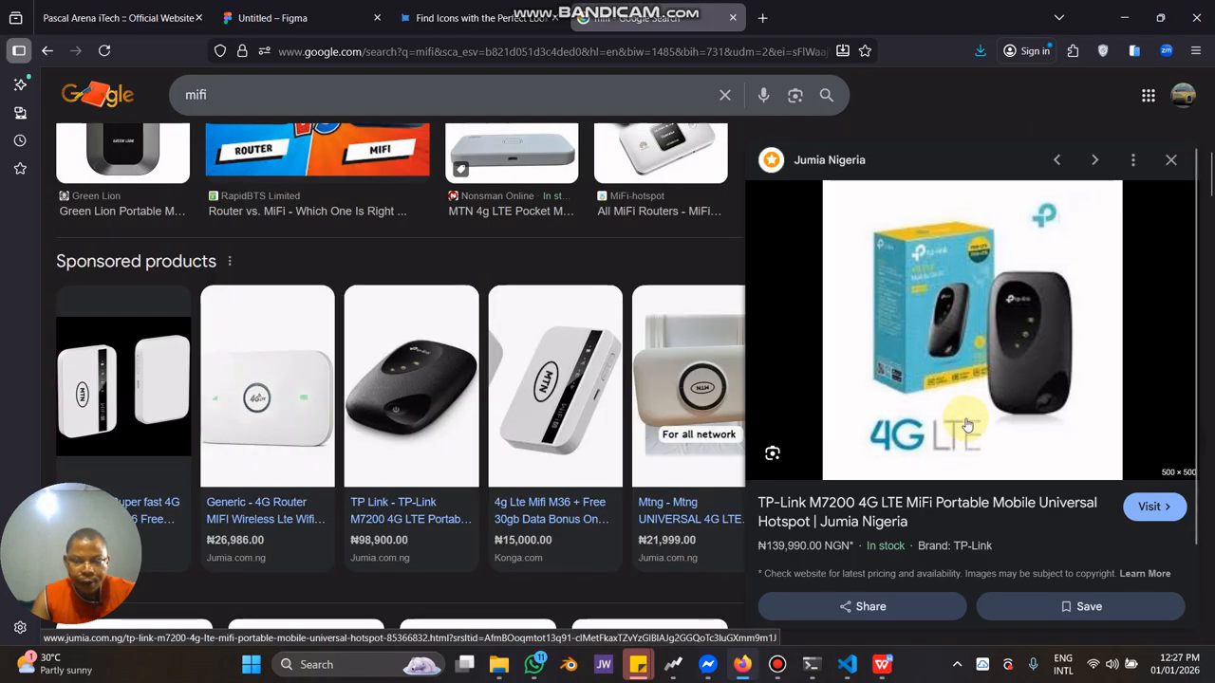
{"action": "right_click", "coordinate": [962, 340]}
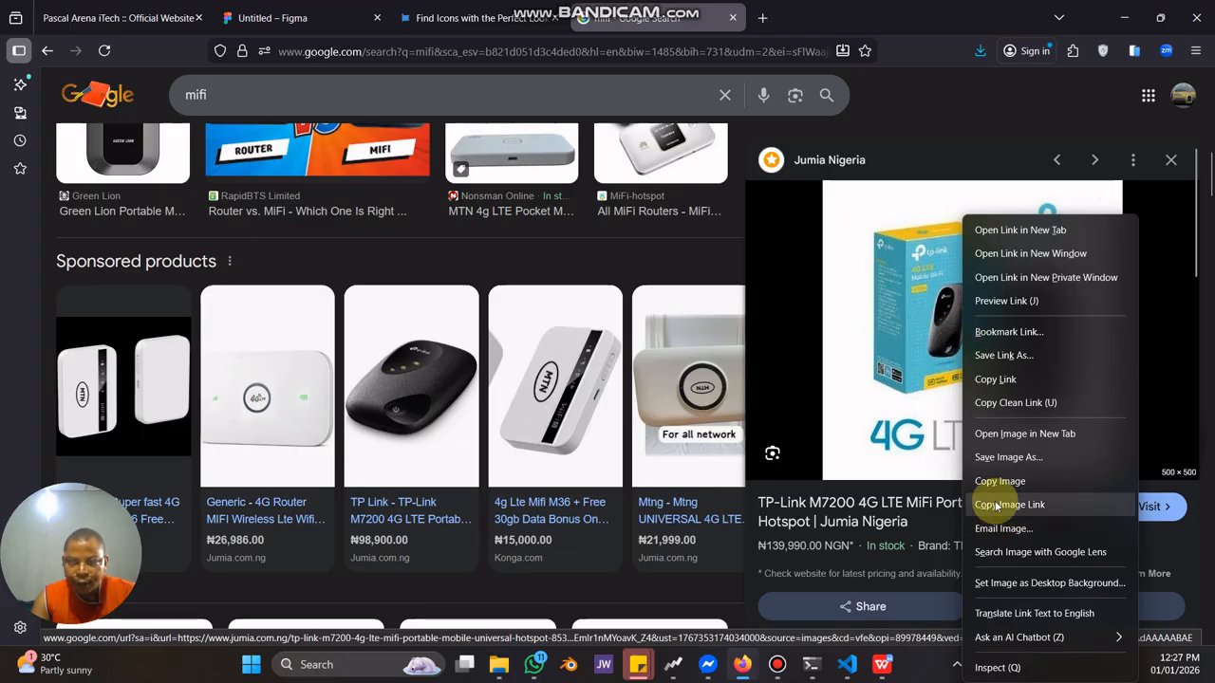
{"action": "left_click", "coordinate": [998, 467]}
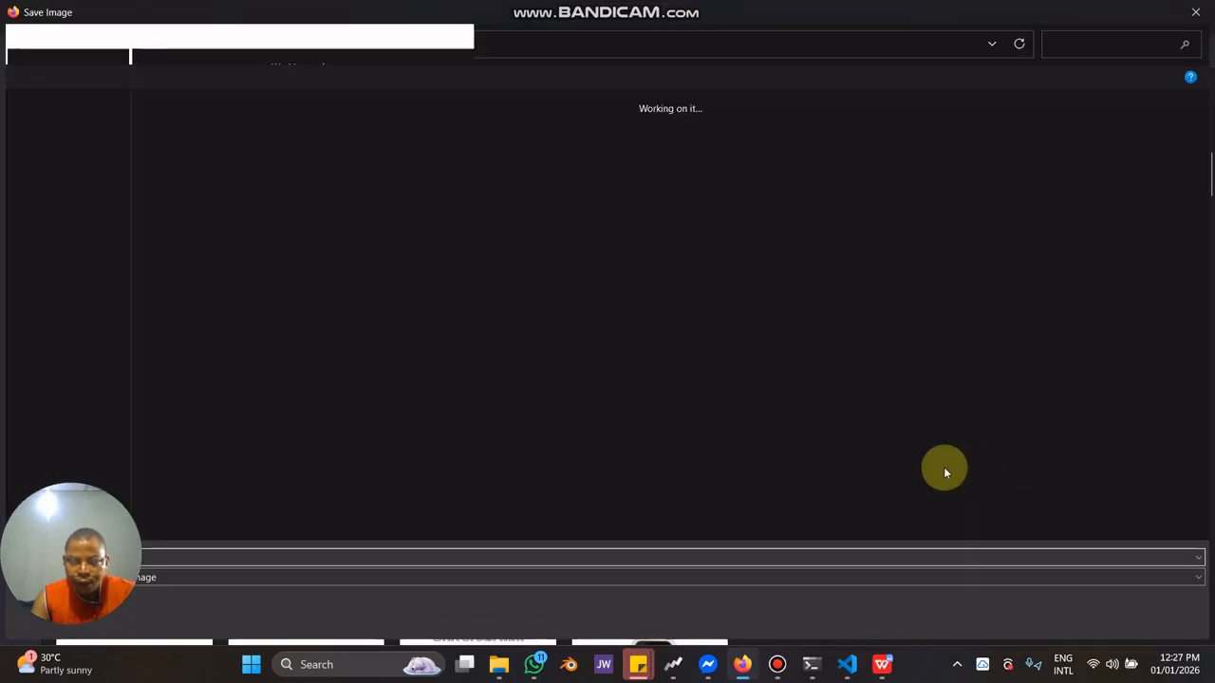
{"action": "left_click", "coordinate": [1080, 616]}
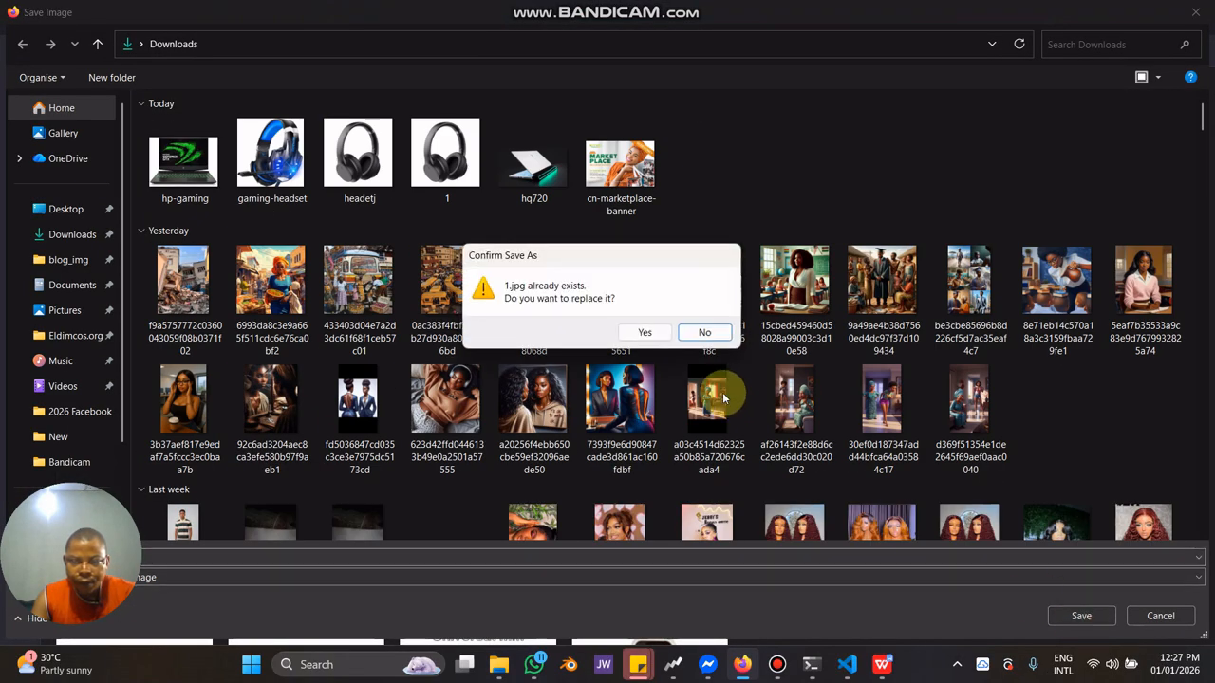
{"action": "left_click", "coordinate": [646, 333]}
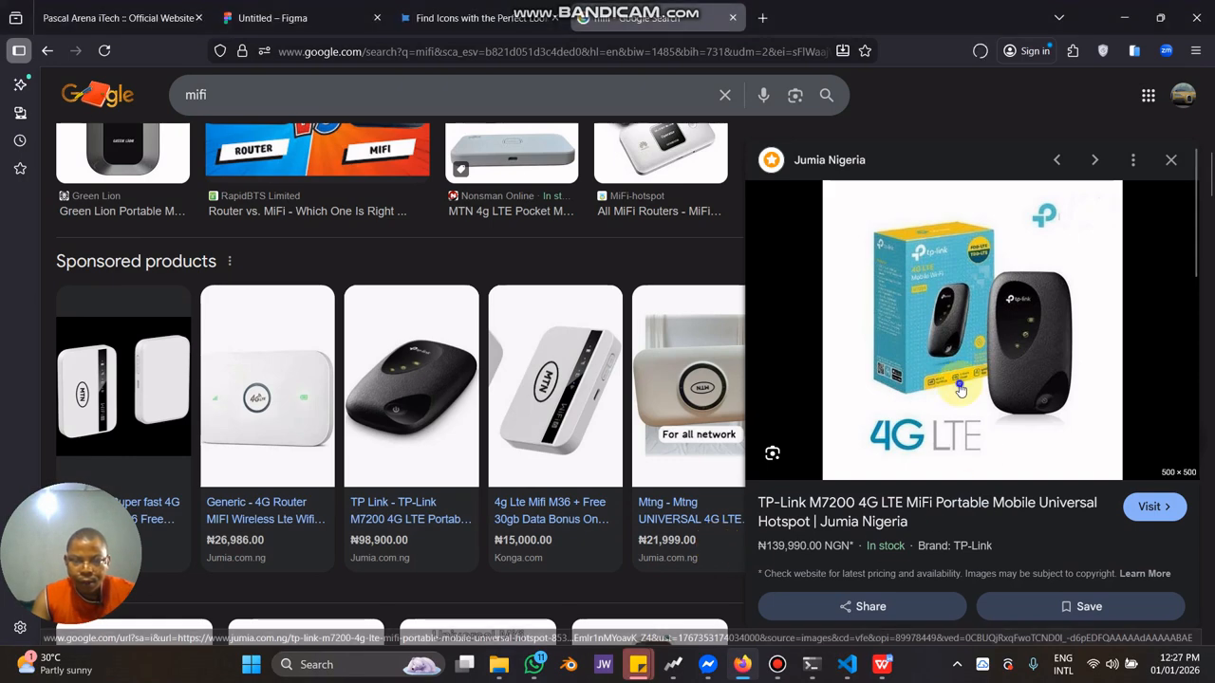
Save another copy of the TP-Link M7200 MiFi image to the Downloads folder.
{"action": "right_click", "coordinate": [961, 375]}
{"action": "left_click", "coordinate": [993, 248]}
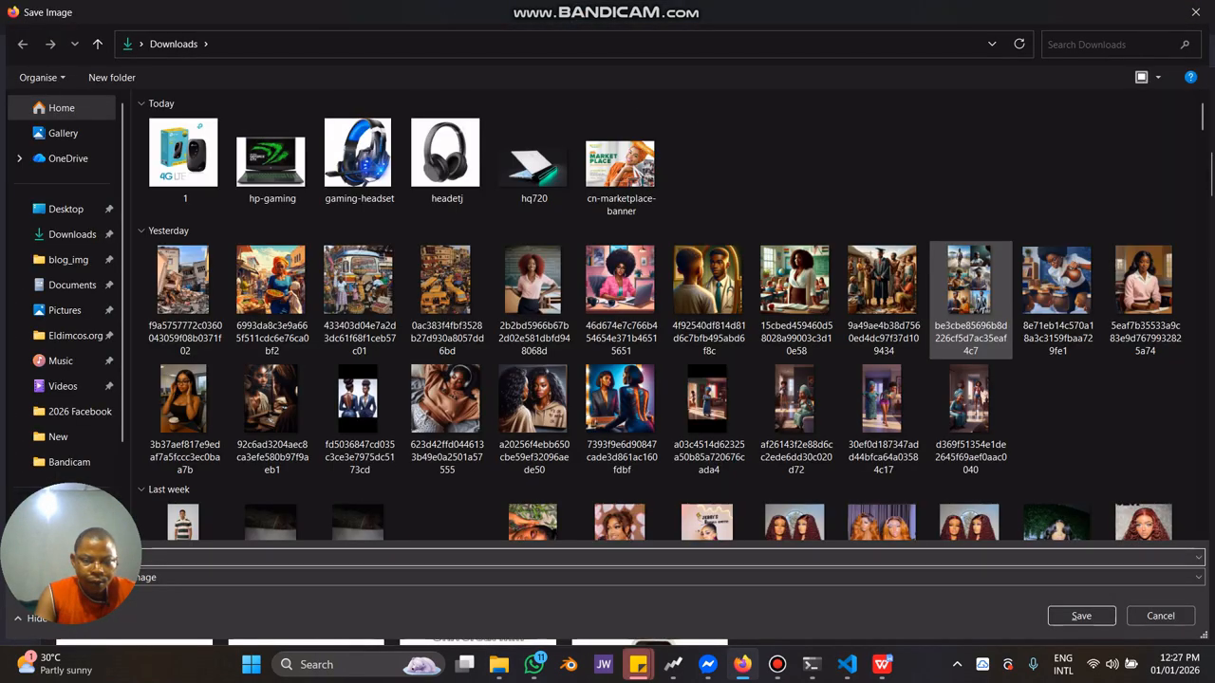
{"action": "key", "text": "Return"}
Replace the image search query with "gaming keyboard" and run the search.
{"action": "scroll", "coordinate": [624, 263], "scroll_direction": "down", "scroll_amount": 1}
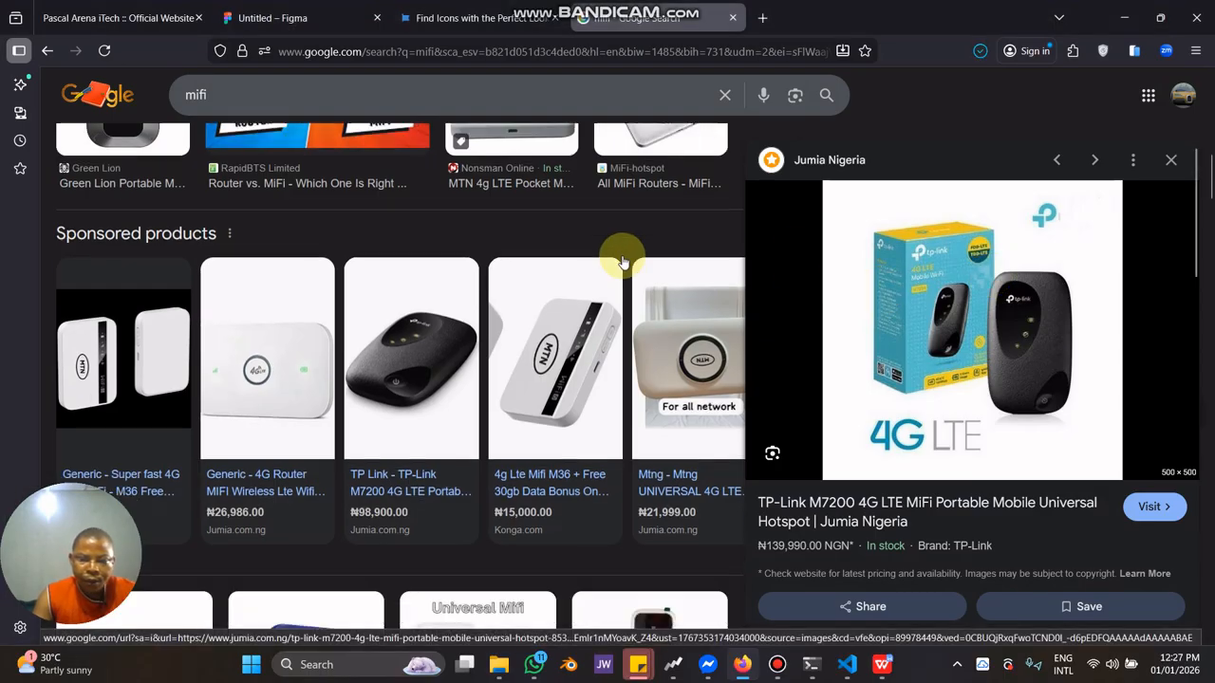
{"action": "scroll", "coordinate": [624, 262], "scroll_direction": "up", "scroll_amount": 2}
{"action": "scroll", "coordinate": [624, 263], "scroll_direction": "up", "scroll_amount": 5}
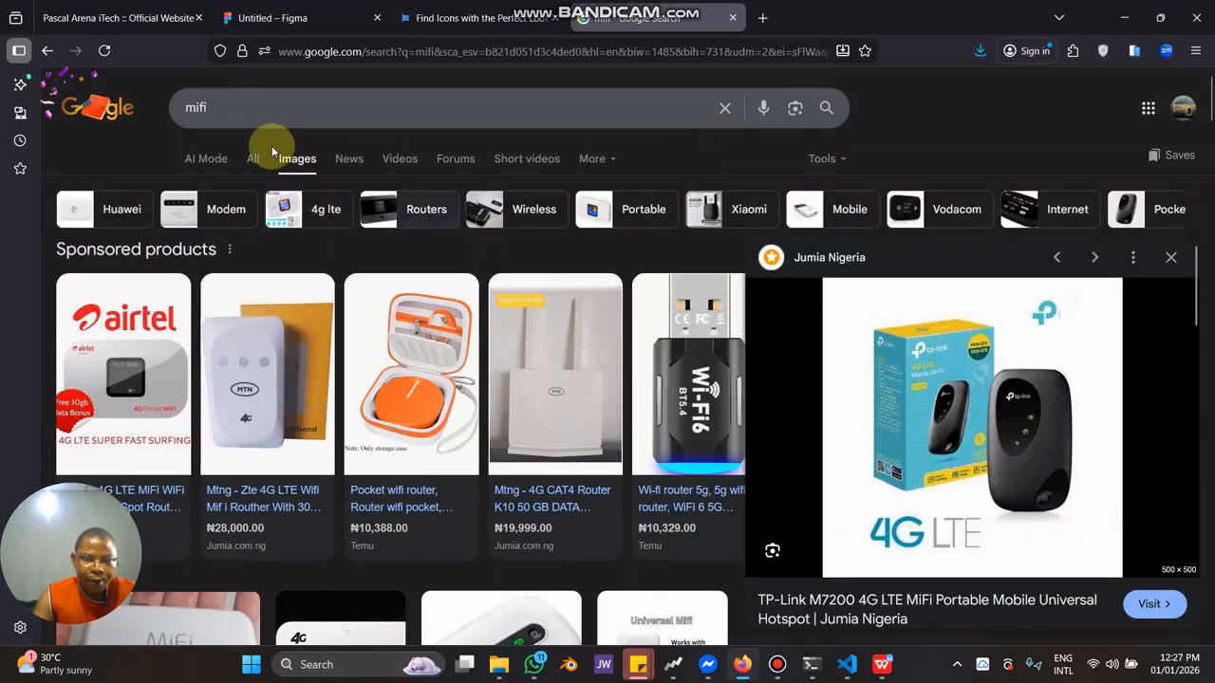
{"action": "left_click", "coordinate": [236, 112]}
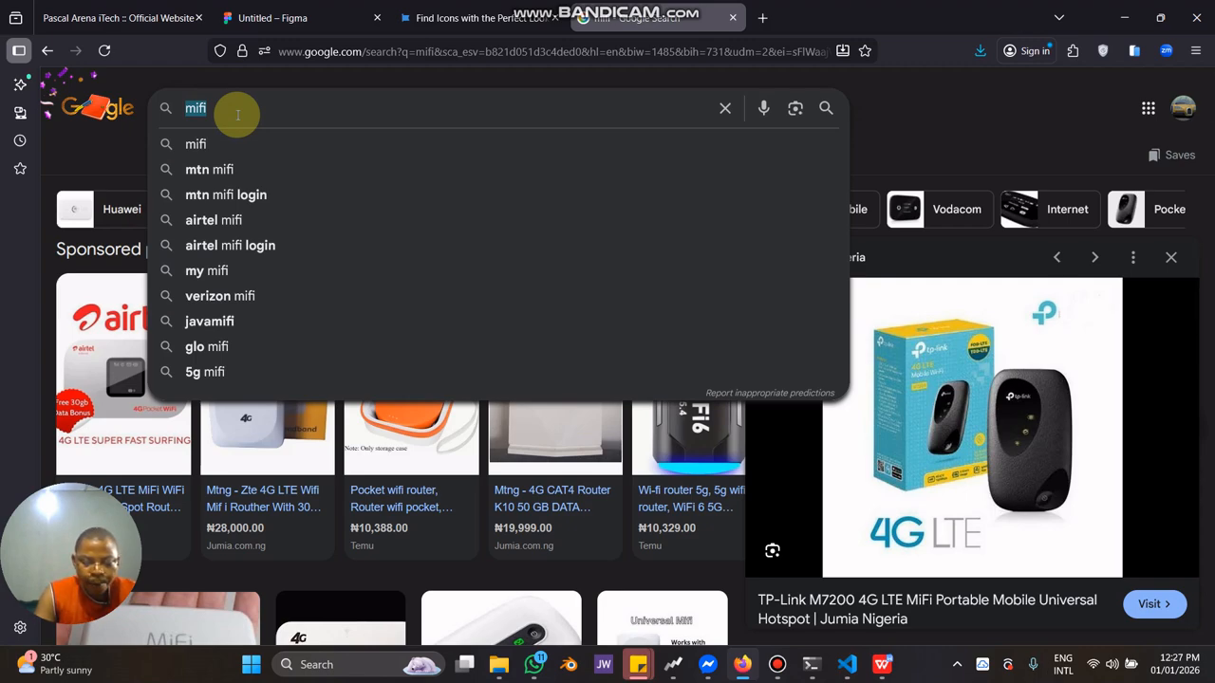
{"action": "type", "text": "gam"}
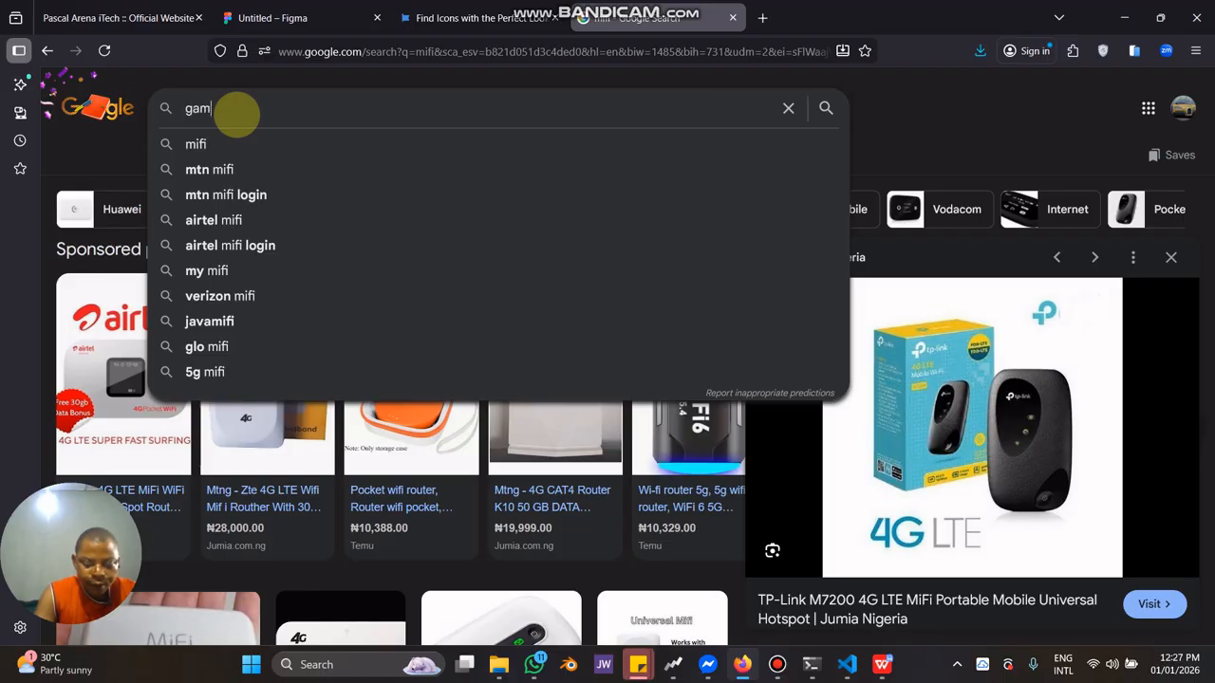
{"action": "type", "text": "ing keyboard"}
{"action": "key", "text": "Return"}
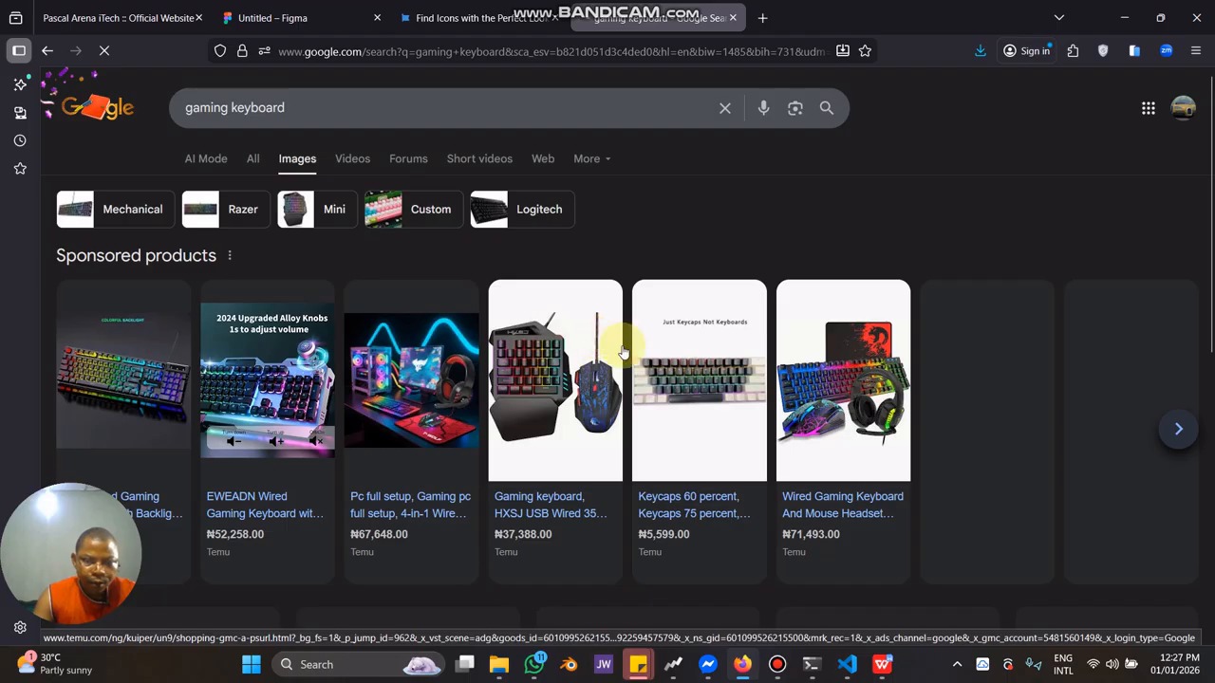
Open the preview of Dell Technologies' white Alienware Wireless Pro RGB gaming keyboard from the image results.
{"action": "scroll", "coordinate": [622, 351], "scroll_direction": "down", "scroll_amount": 6}
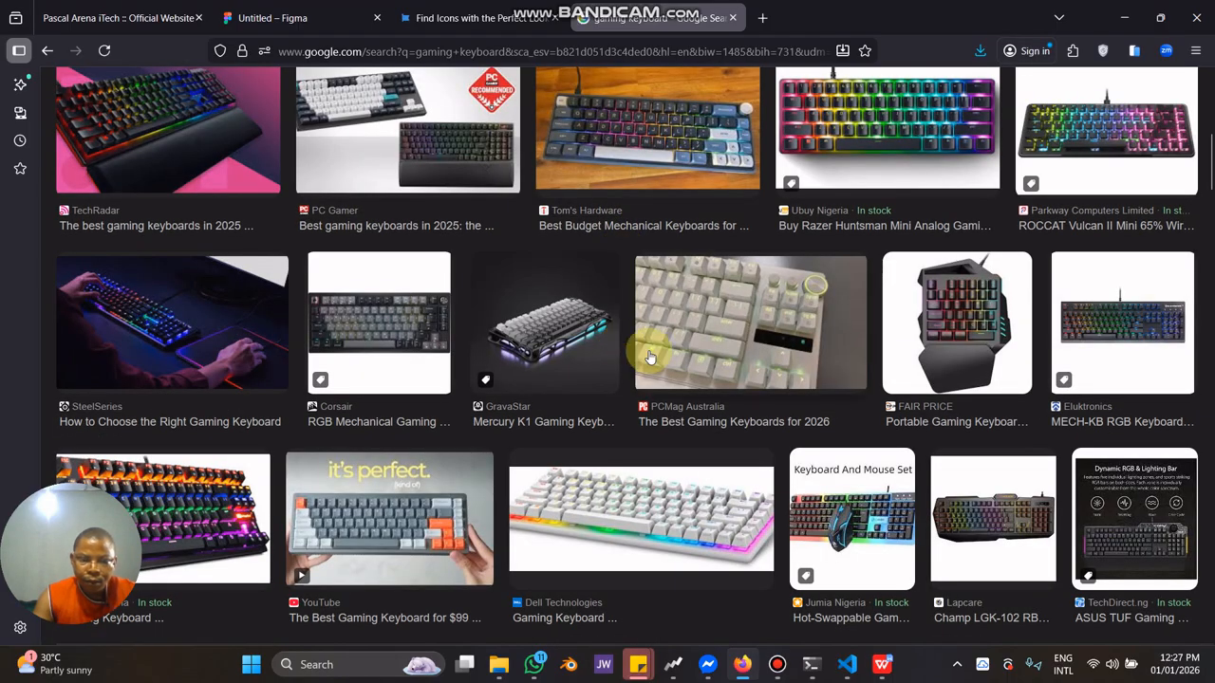
{"action": "scroll", "coordinate": [691, 380], "scroll_direction": "down", "scroll_amount": 3}
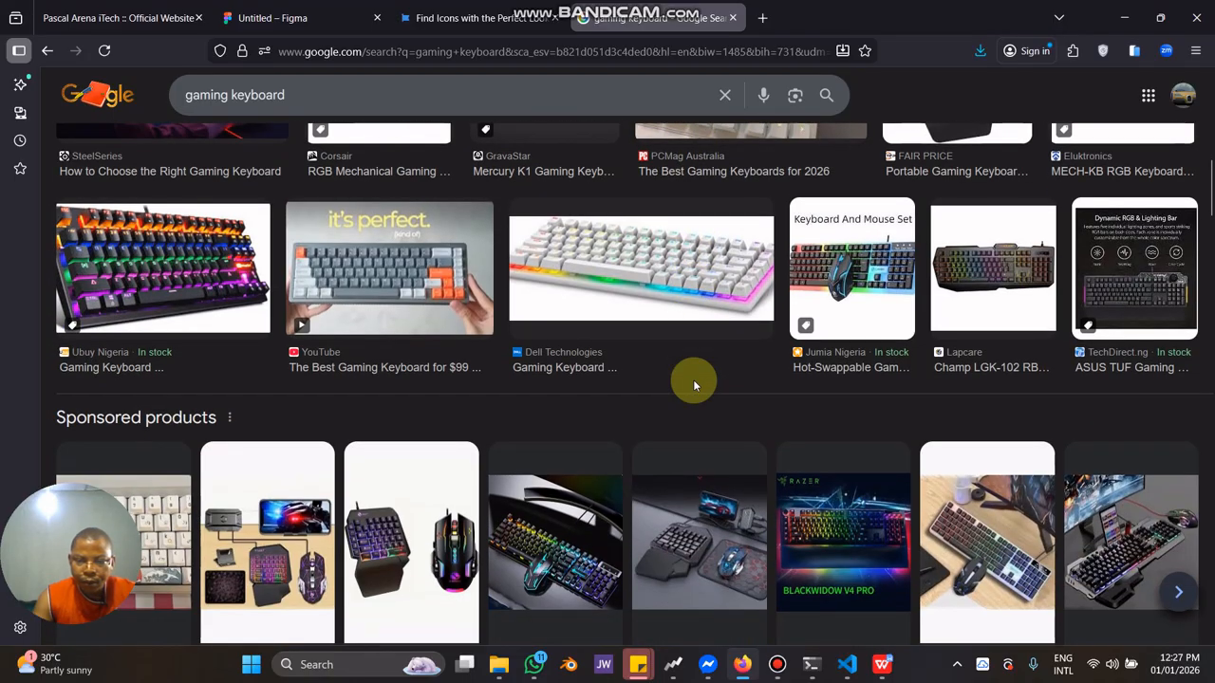
{"action": "scroll", "coordinate": [693, 380], "scroll_direction": "up", "scroll_amount": 2}
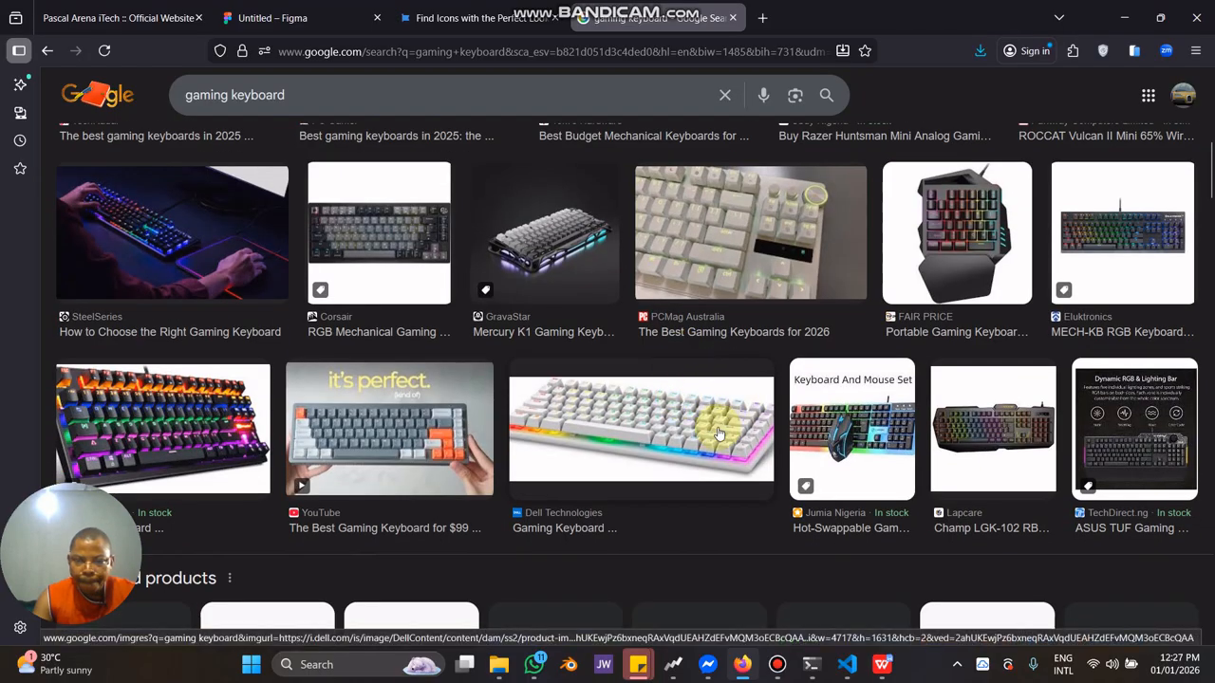
{"action": "left_click", "coordinate": [719, 434]}
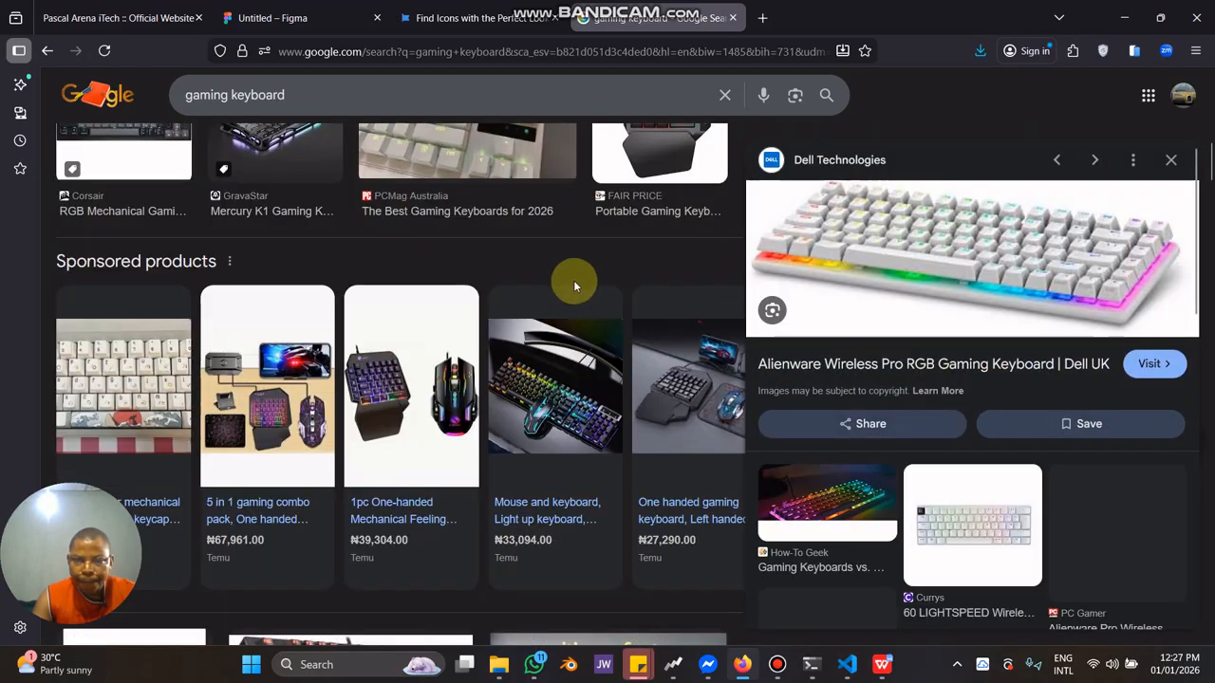
Compare other keyboard results, then save the previewed Alienware Wireless Pro RGB keyboard image to the Downloads folder.
{"action": "scroll", "coordinate": [569, 317], "scroll_direction": "up", "scroll_amount": 5}
{"action": "scroll", "coordinate": [949, 365], "scroll_direction": "down", "scroll_amount": 3}
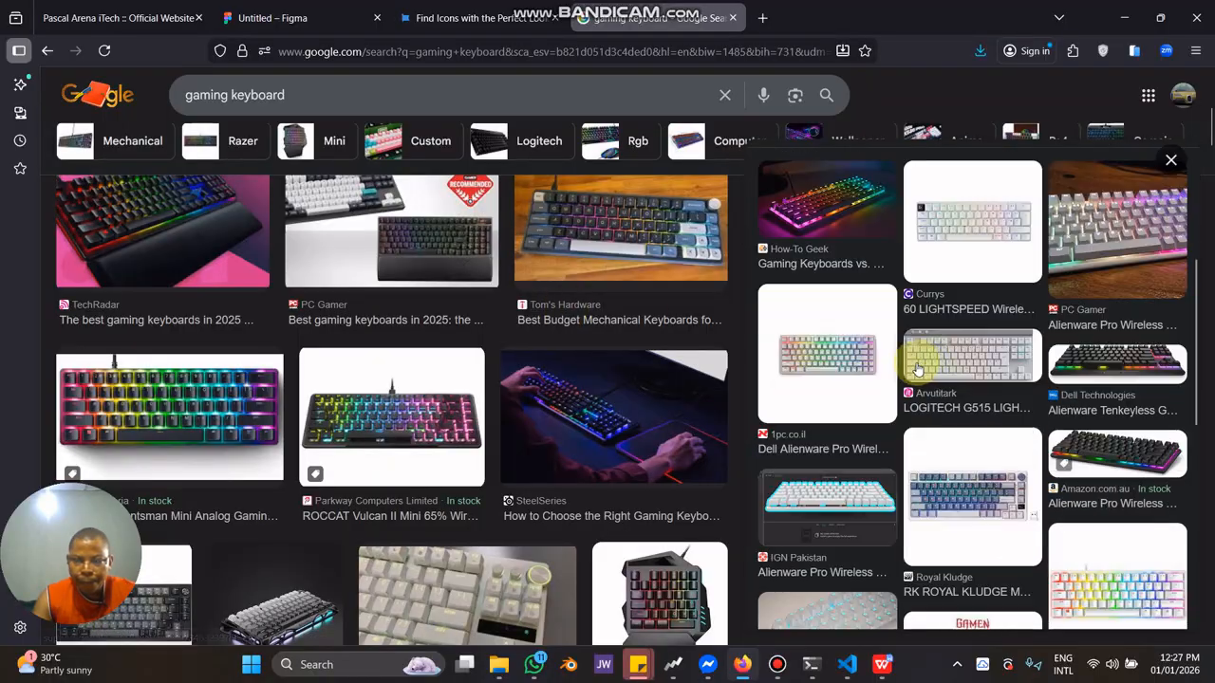
{"action": "scroll", "coordinate": [568, 378], "scroll_direction": "down", "scroll_amount": 3}
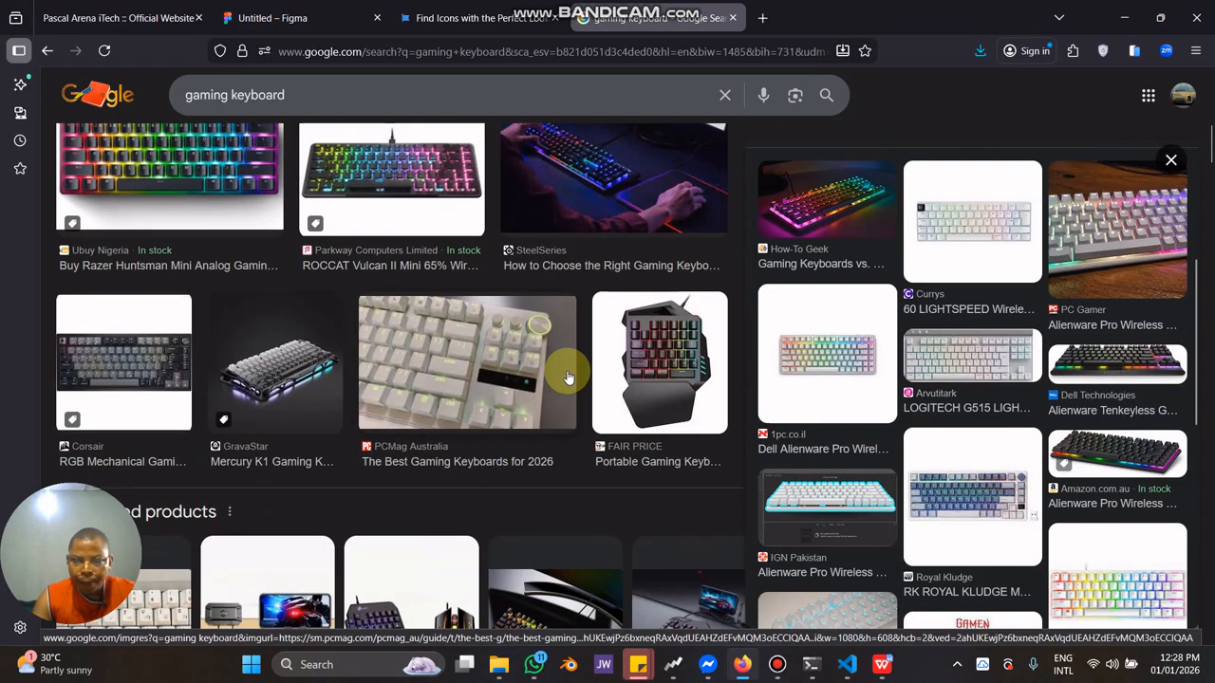
{"action": "scroll", "coordinate": [1016, 375], "scroll_direction": "up", "scroll_amount": 3}
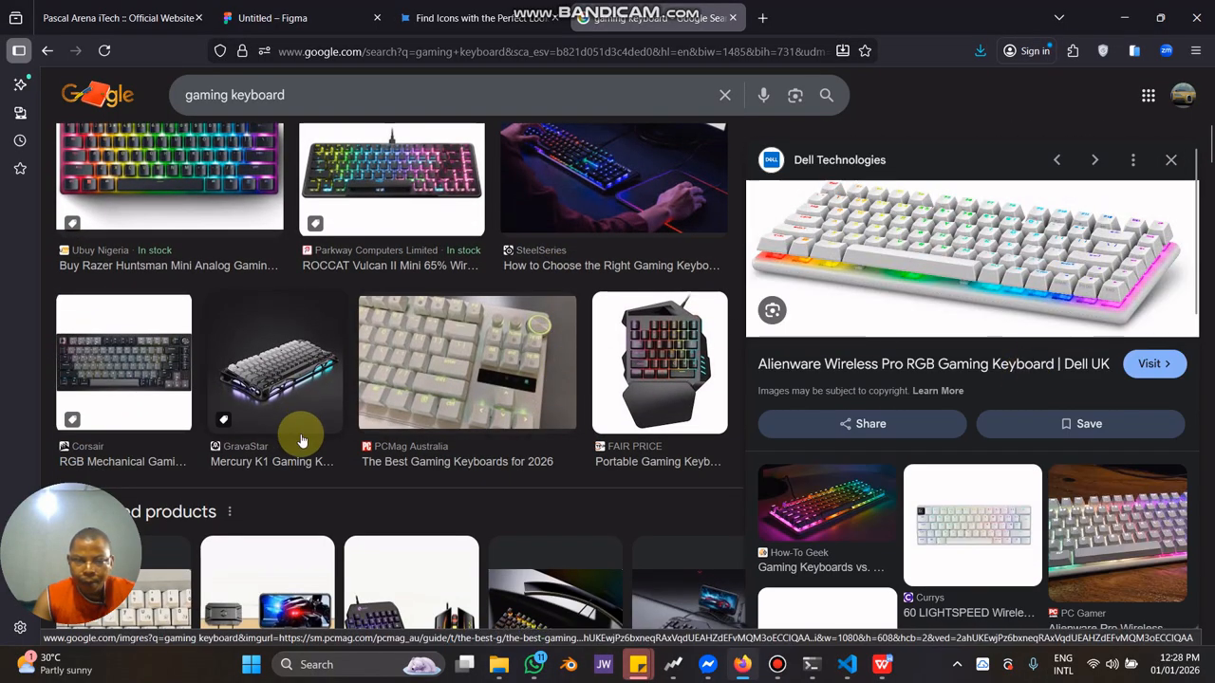
{"action": "scroll", "coordinate": [327, 445], "scroll_direction": "down", "scroll_amount": 6}
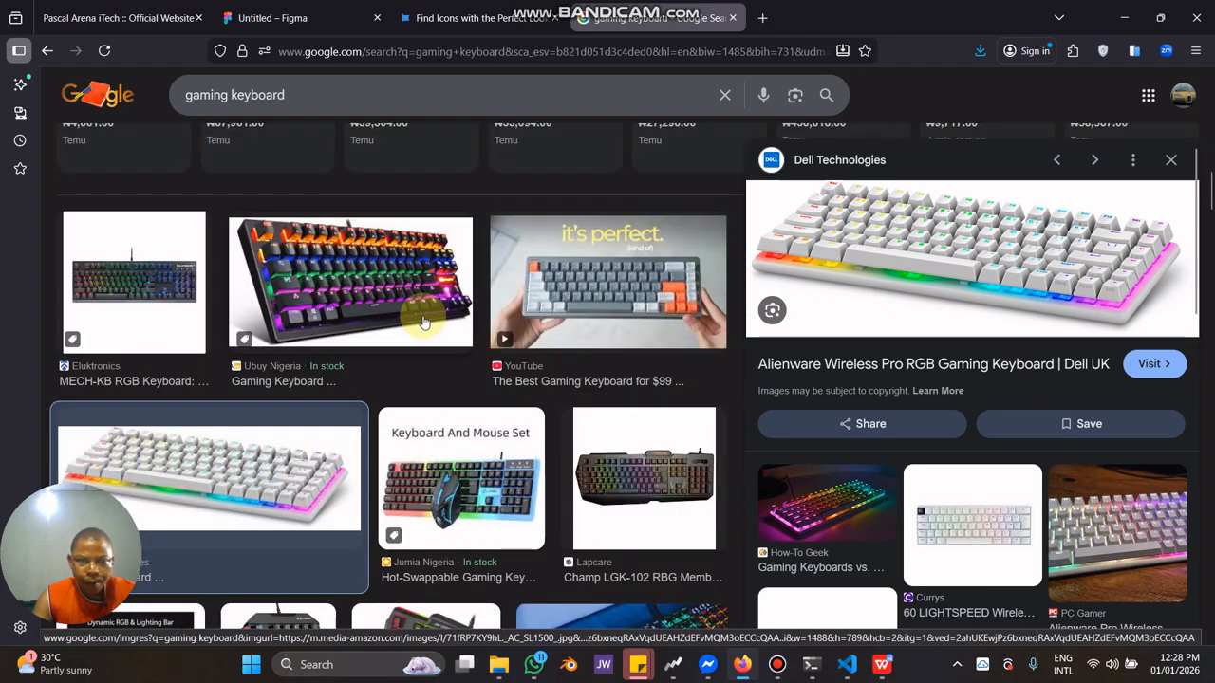
{"action": "scroll", "coordinate": [456, 380], "scroll_direction": "down", "scroll_amount": 4}
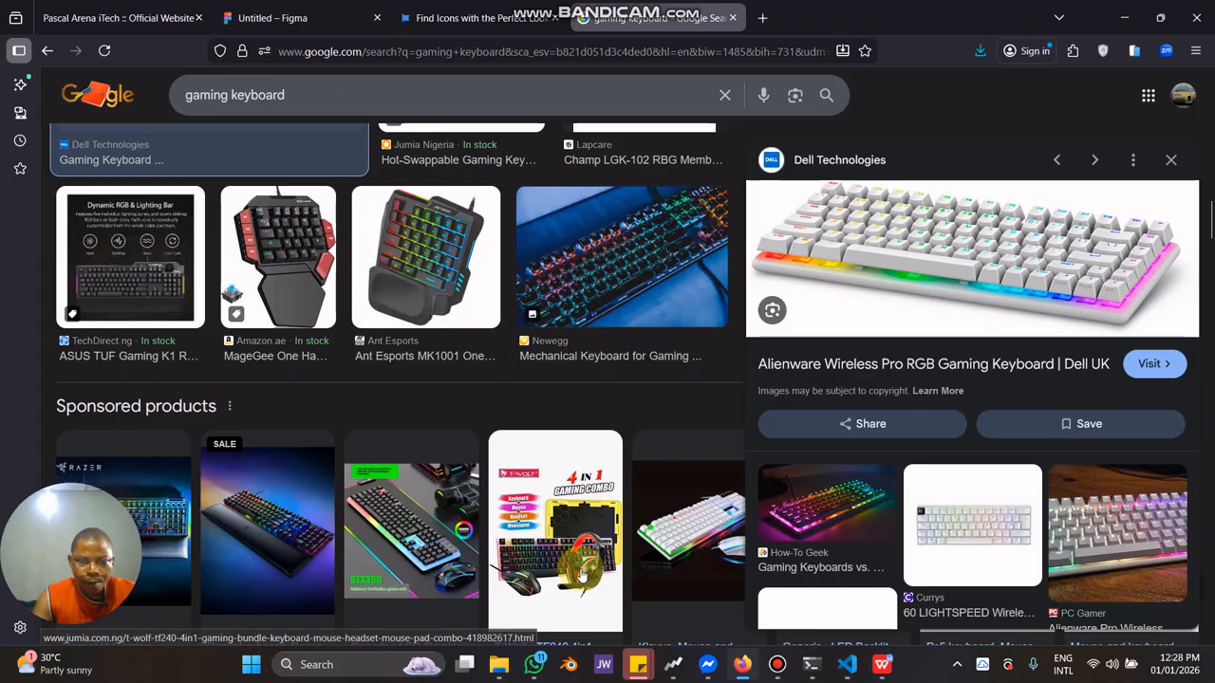
{"action": "right_click", "coordinate": [918, 220]}
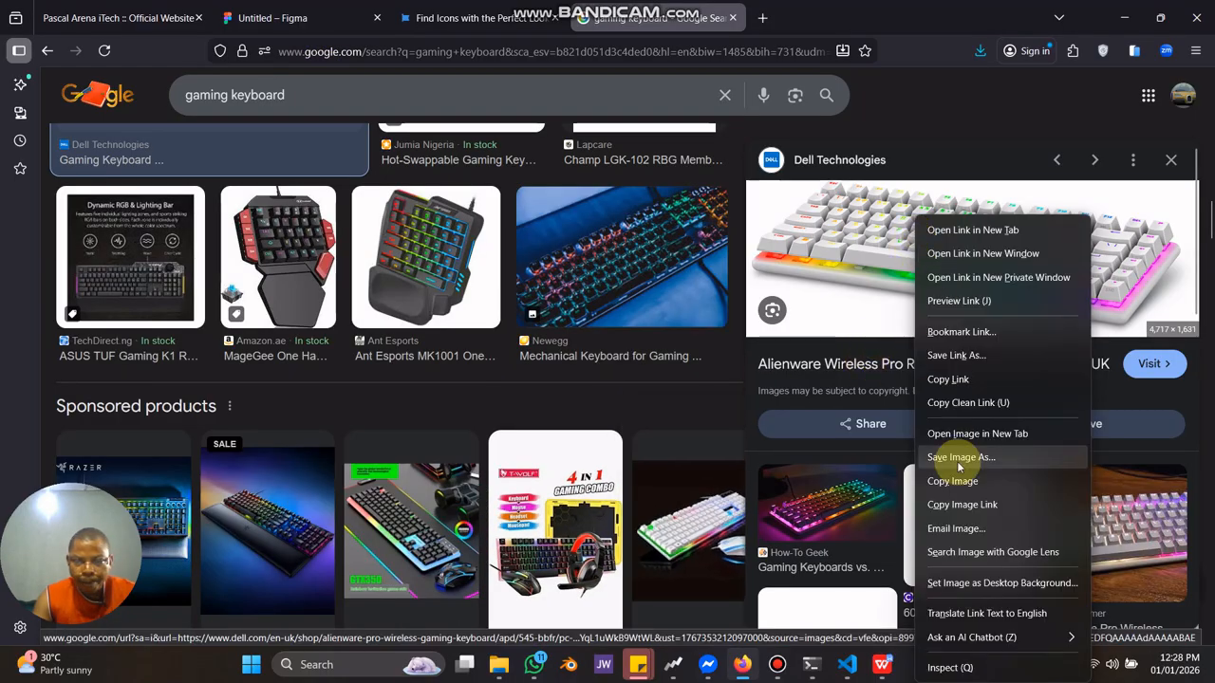
{"action": "left_click", "coordinate": [959, 458]}
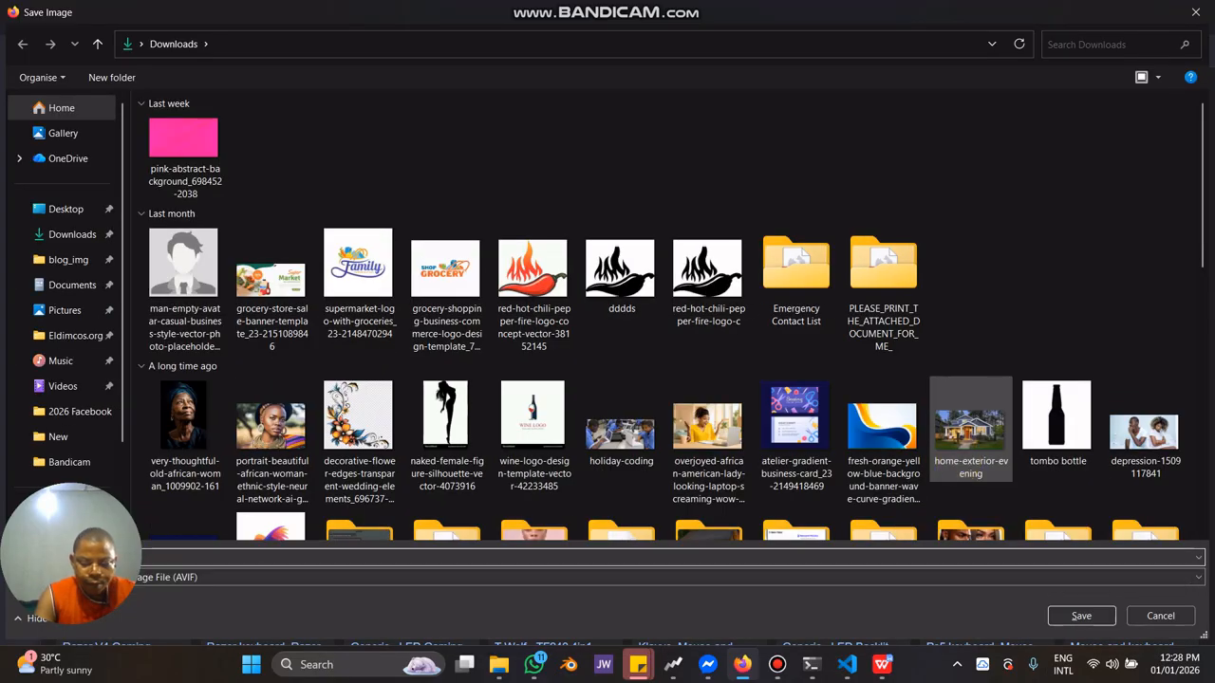
{"action": "key", "text": "Return"}
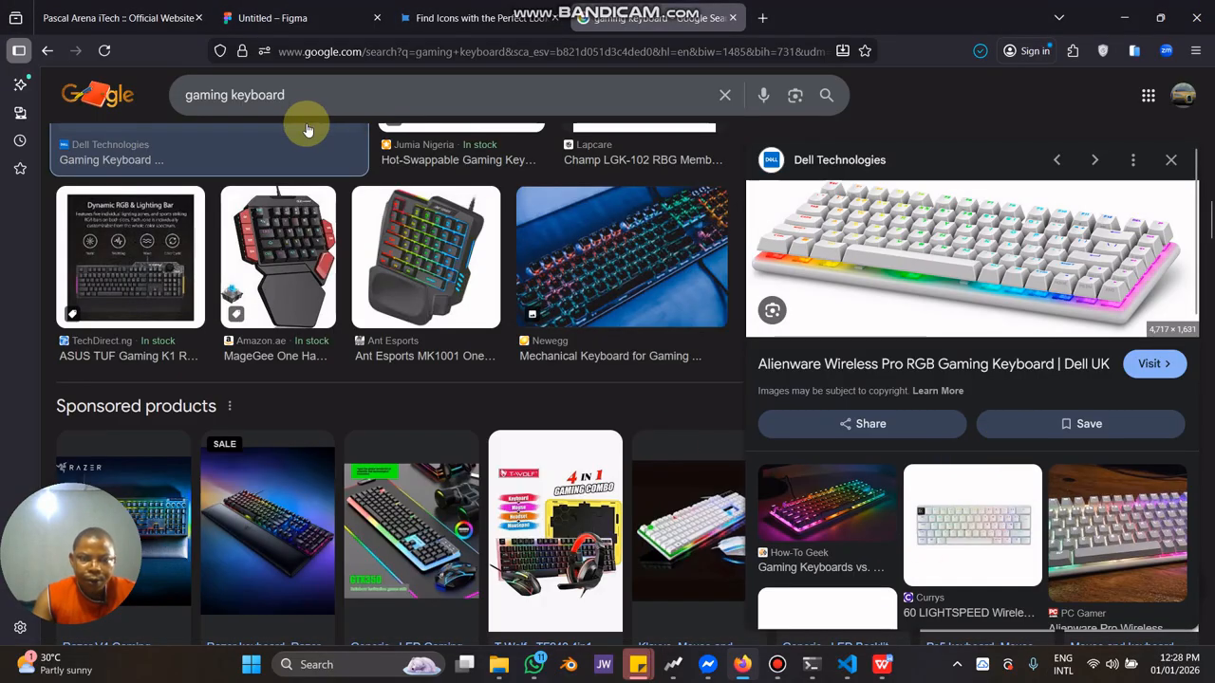
Search for images of "mouse" and look through the results.
{"action": "triple_click", "coordinate": [203, 97]}
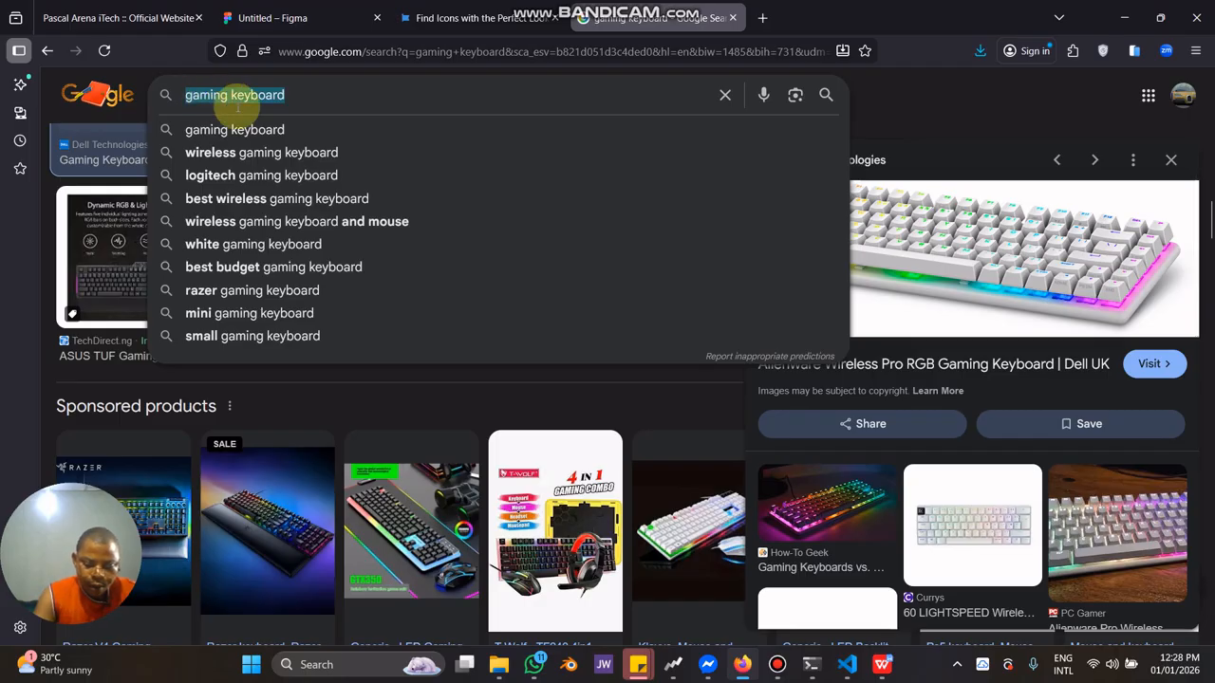
{"action": "type", "text": "mouse"}
{"action": "key", "text": "Return"}
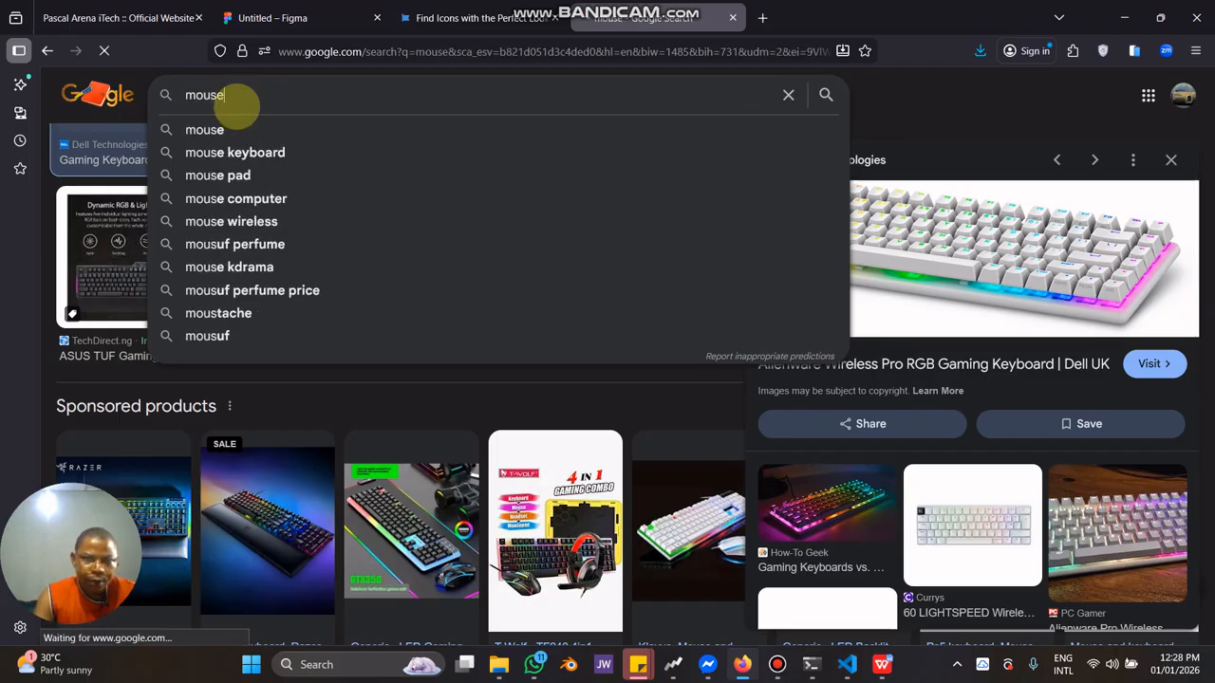
{"action": "scroll", "coordinate": [679, 468], "scroll_direction": "down", "scroll_amount": 3}
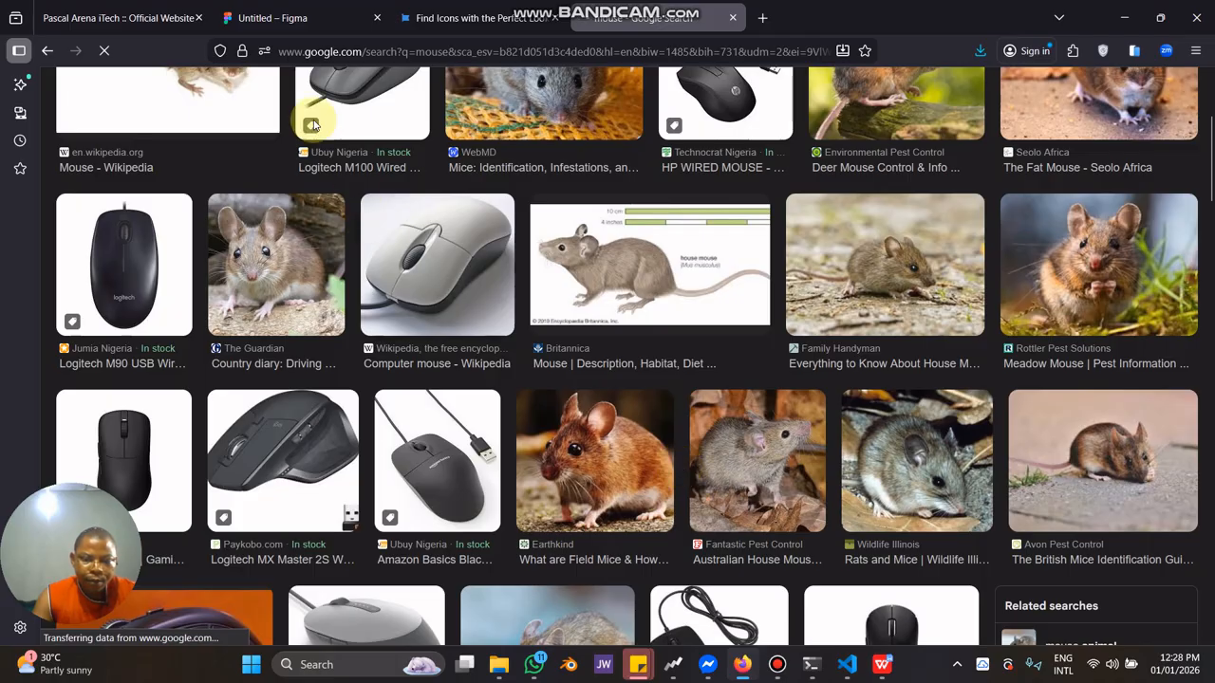
{"action": "scroll", "coordinate": [233, 100], "scroll_direction": "up", "scroll_amount": 3}
Change the image search query to "computer mouse" and run the search.
{"action": "left_click", "coordinate": [220, 106]}
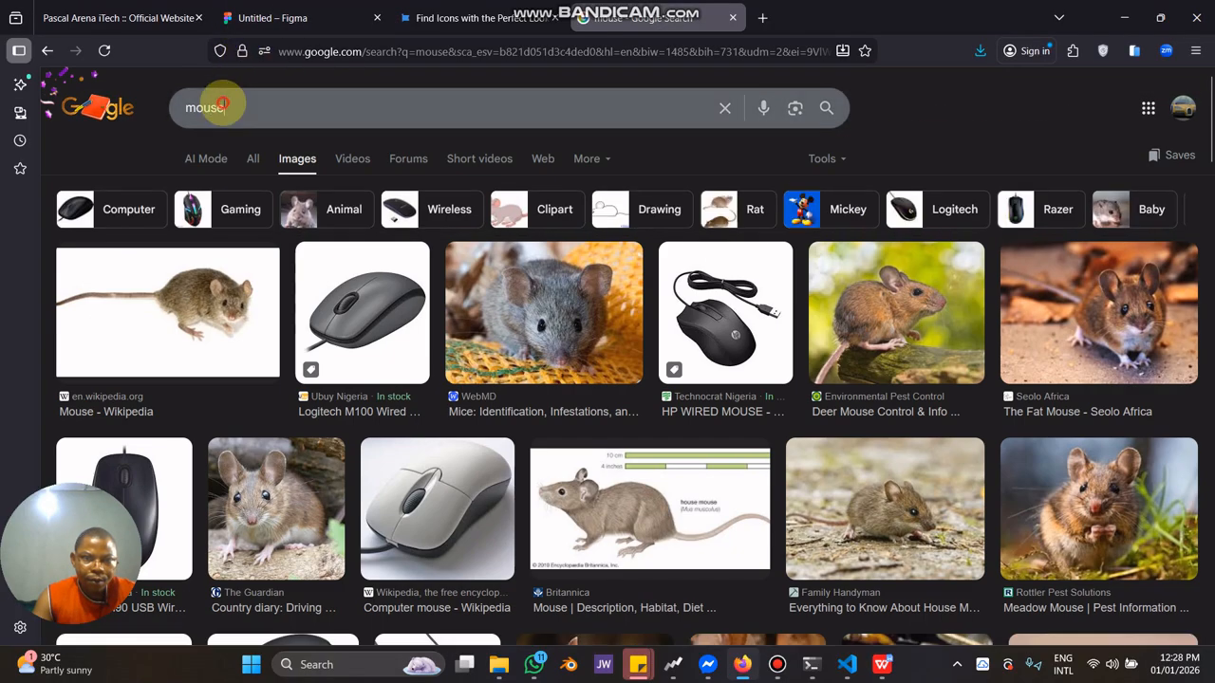
{"action": "type", "text": "computer m"}
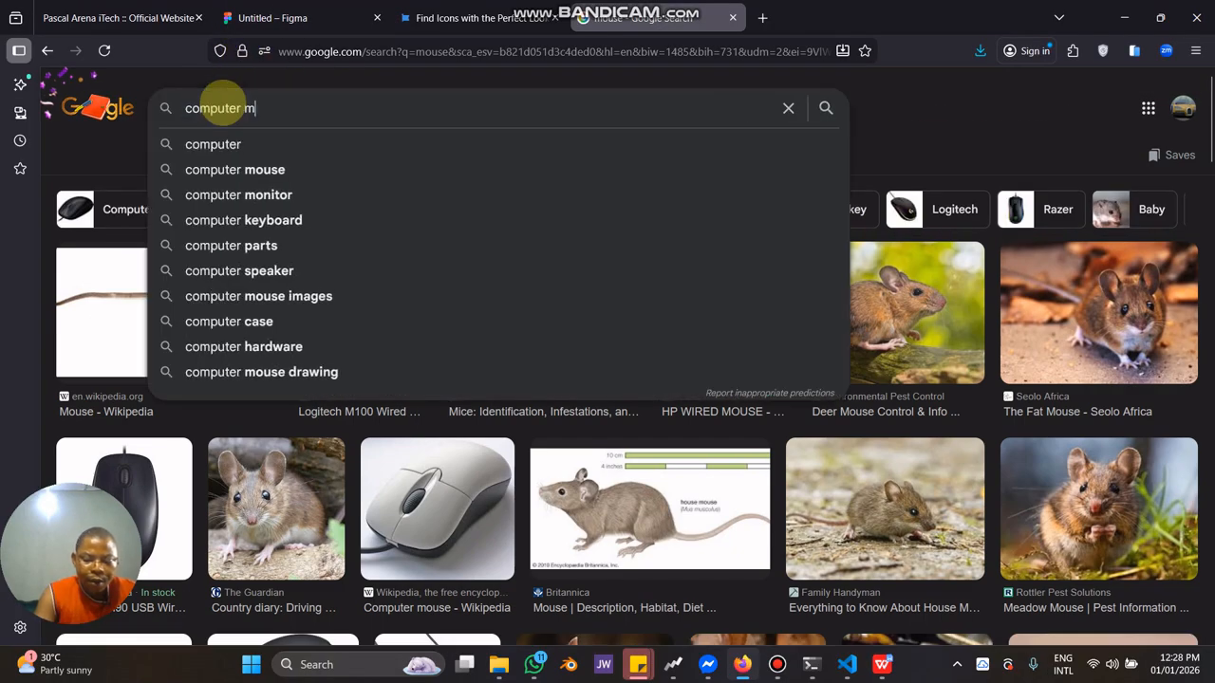
{"action": "type", "text": "ouse"}
{"action": "key", "text": "Return"}
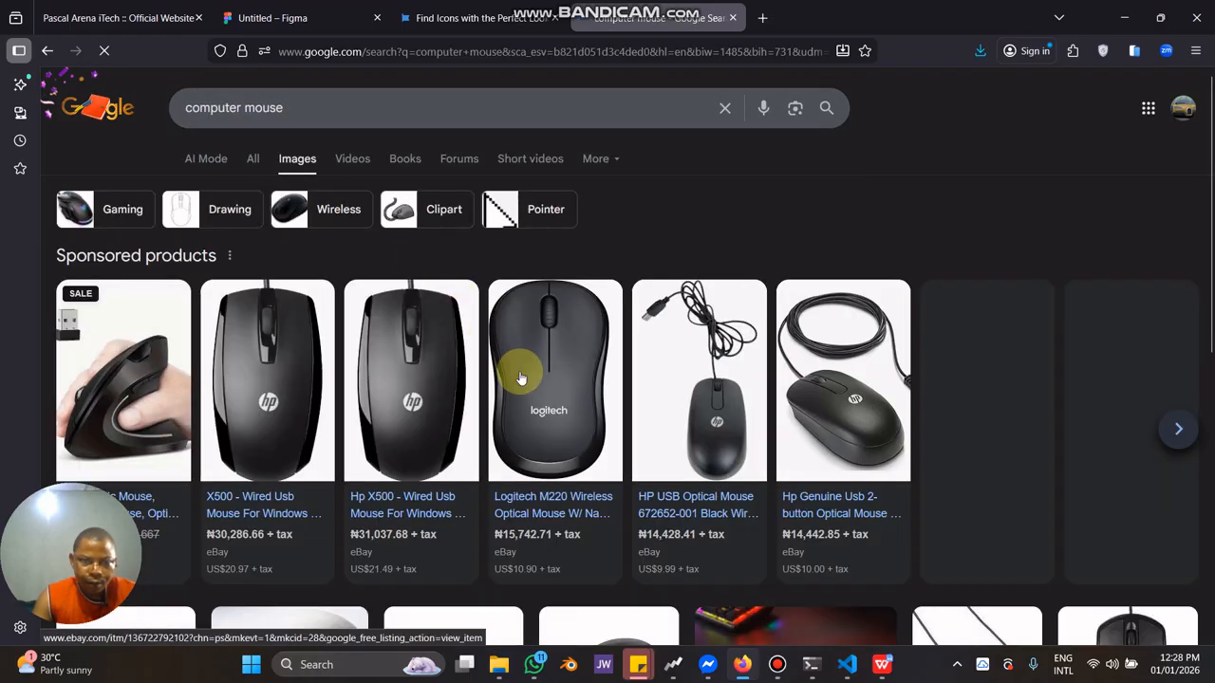
Compare the mouse results, including the HP wired mouse, and save the black and red Acer mouse image from Acer Corner to Downloads.
{"action": "scroll", "coordinate": [520, 377], "scroll_direction": "down", "scroll_amount": 4}
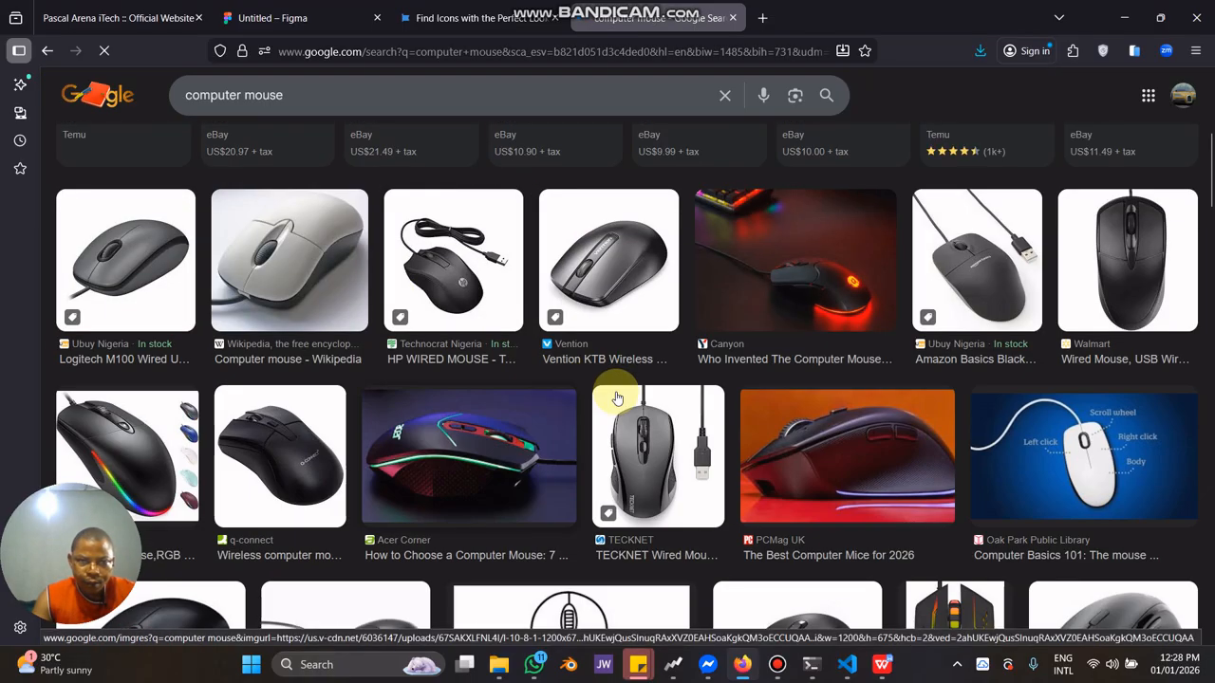
{"action": "left_click", "coordinate": [453, 261]}
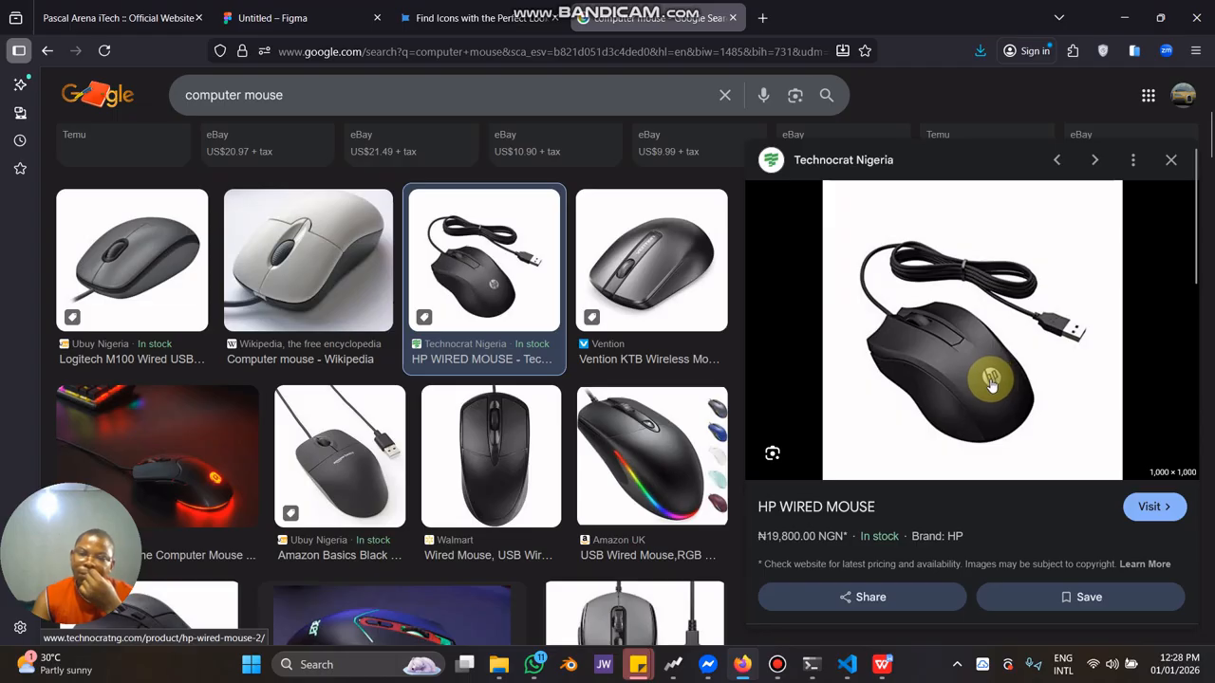
{"action": "scroll", "coordinate": [990, 382], "scroll_direction": "down", "scroll_amount": 3}
{"action": "scroll", "coordinate": [979, 394], "scroll_direction": "down", "scroll_amount": 2}
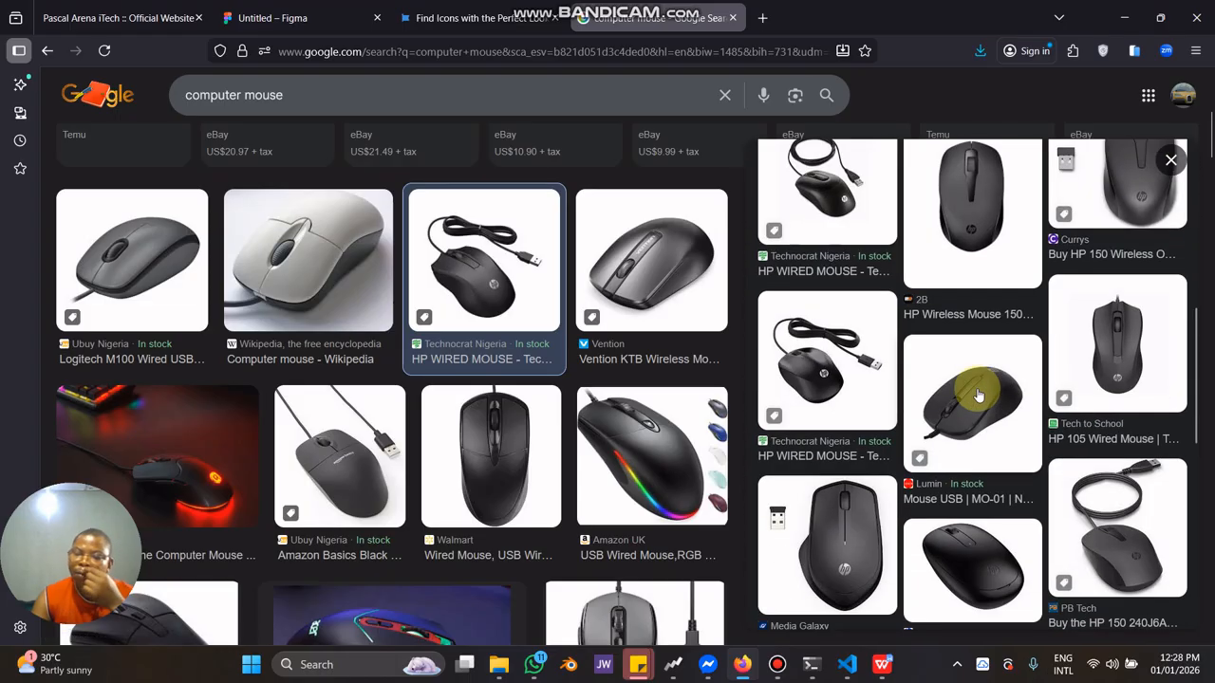
{"action": "scroll", "coordinate": [979, 394], "scroll_direction": "down", "scroll_amount": 2}
{"action": "scroll", "coordinate": [393, 367], "scroll_direction": "down", "scroll_amount": 3}
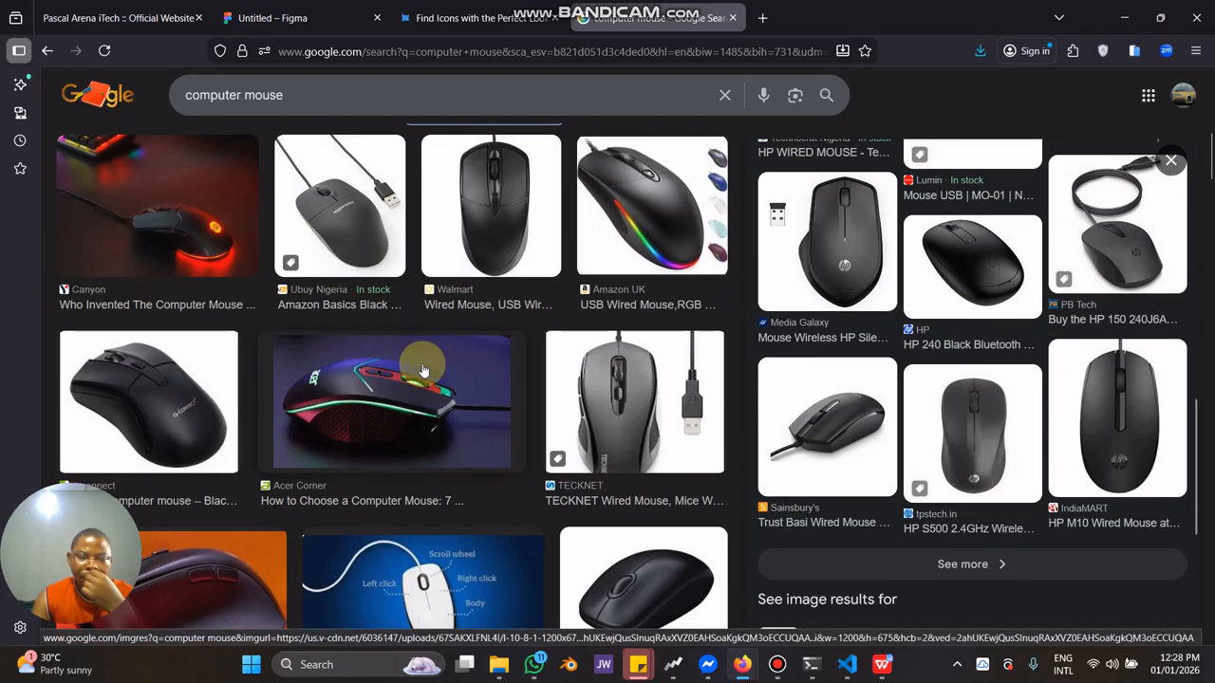
{"action": "left_click", "coordinate": [413, 383]}
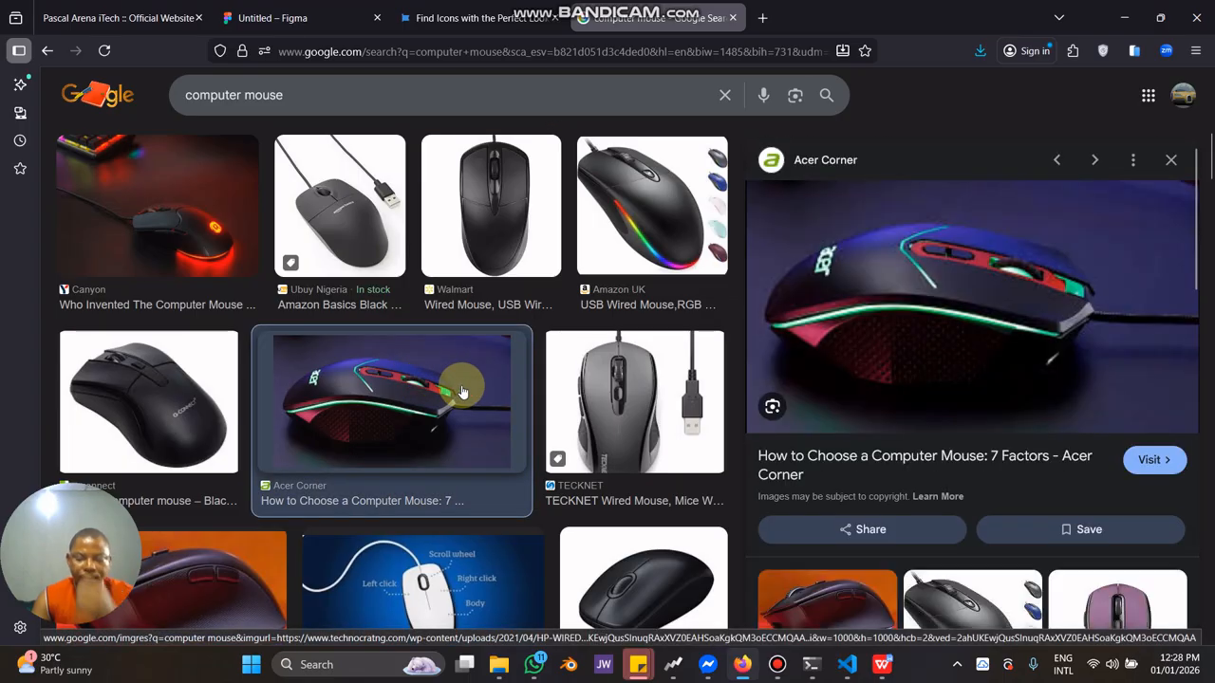
{"action": "right_click", "coordinate": [632, 393]}
{"action": "right_click", "coordinate": [1001, 322]}
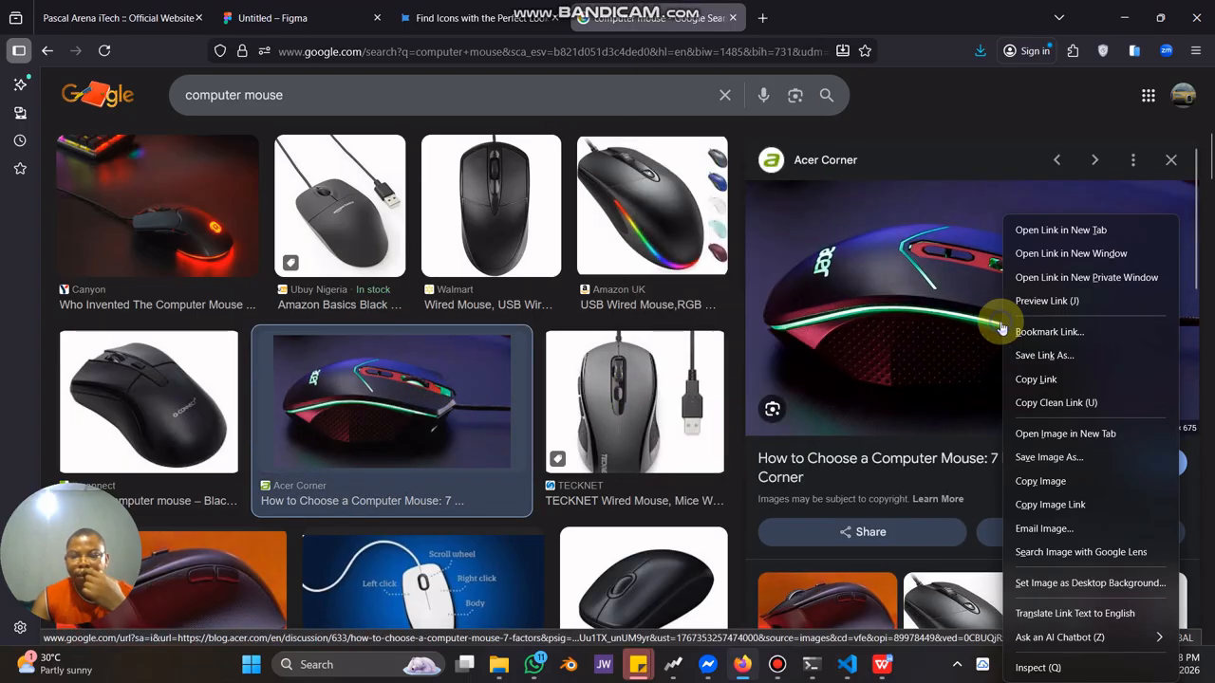
{"action": "left_click", "coordinate": [1037, 460]}
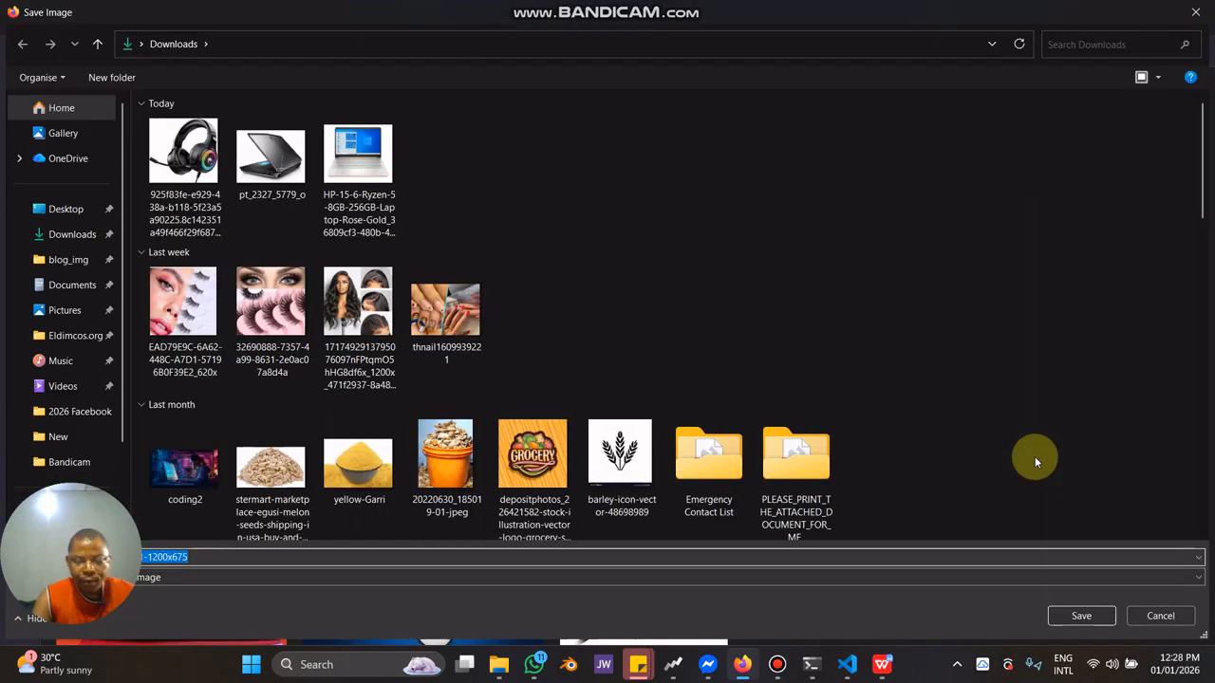
{"action": "key", "text": "Return"}
Switch to the Figma design, ungroup the first product card under Best Selling and select its laptop image.
{"action": "left_click", "coordinate": [285, 17]}
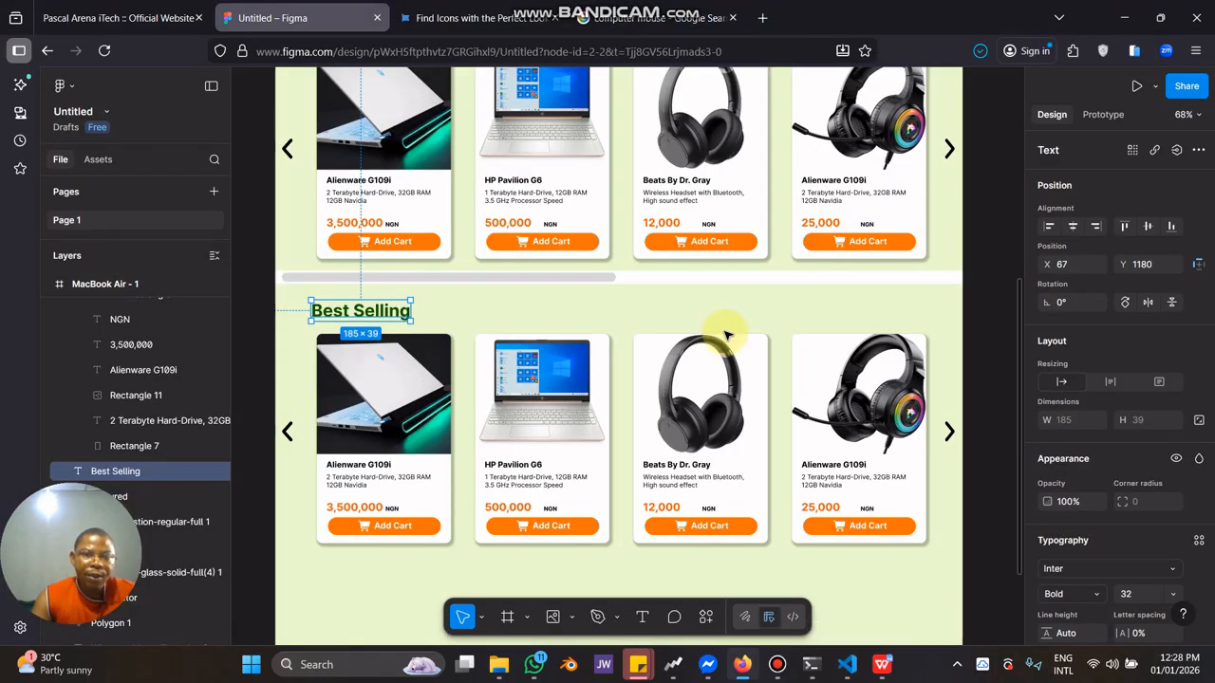
{"action": "left_click", "coordinate": [380, 425]}
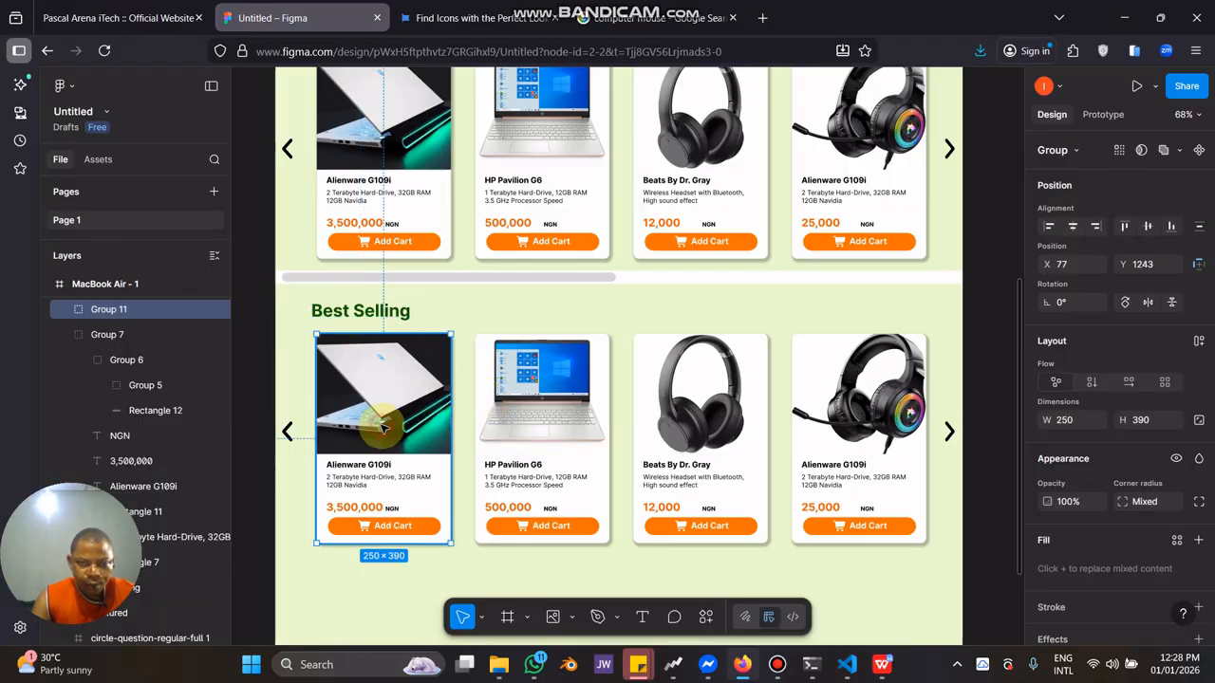
{"action": "scroll", "coordinate": [382, 429], "scroll_direction": "up", "scroll_amount": 3}
{"action": "scroll", "coordinate": [382, 429], "scroll_direction": "up", "scroll_amount": 1}
{"action": "right_click", "coordinate": [418, 403]}
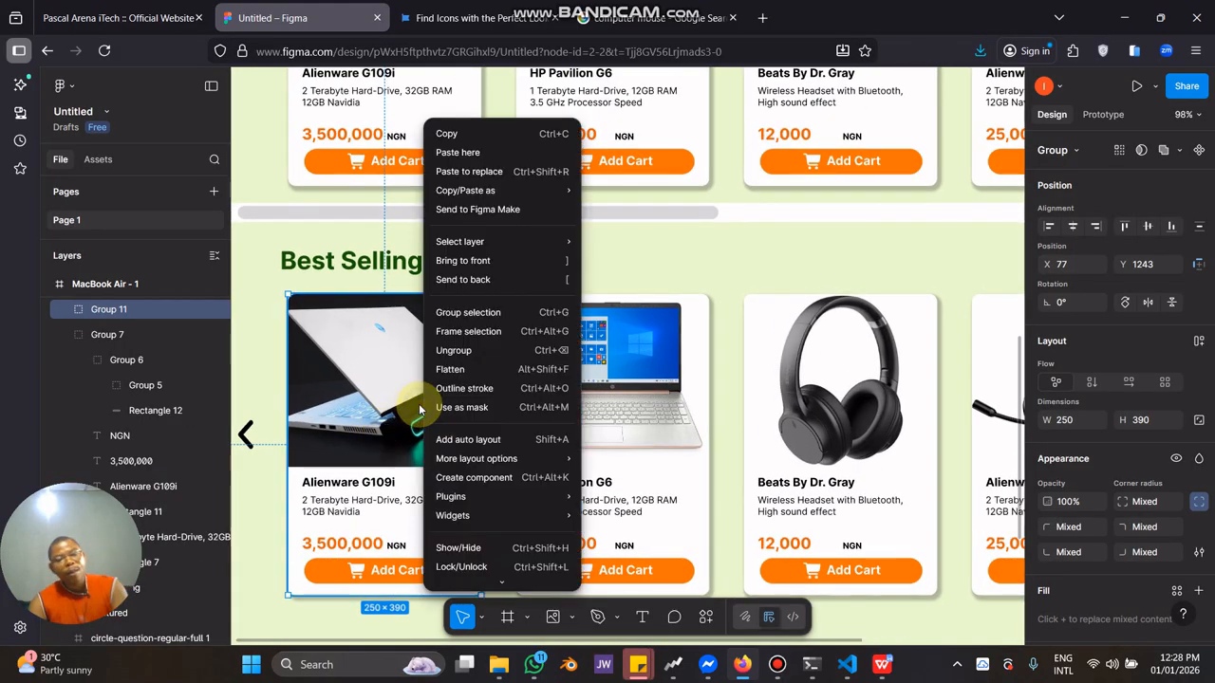
{"action": "left_click", "coordinate": [454, 350]}
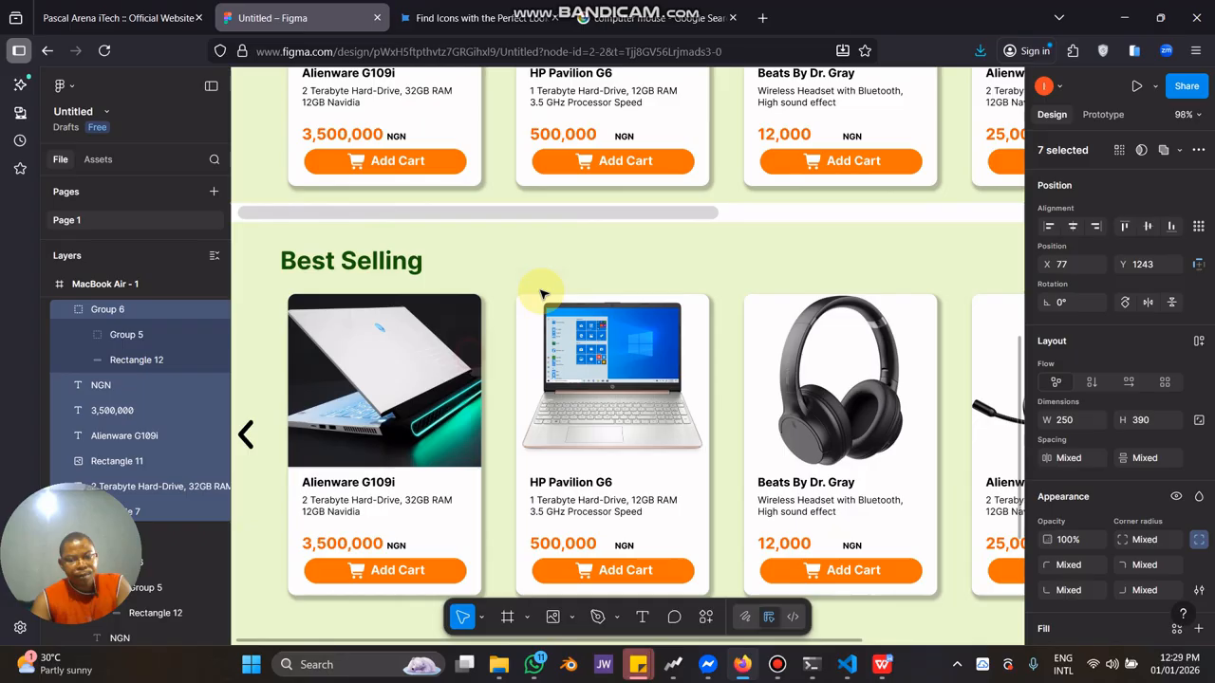
{"action": "left_click", "coordinate": [658, 272]}
{"action": "left_click", "coordinate": [414, 351]}
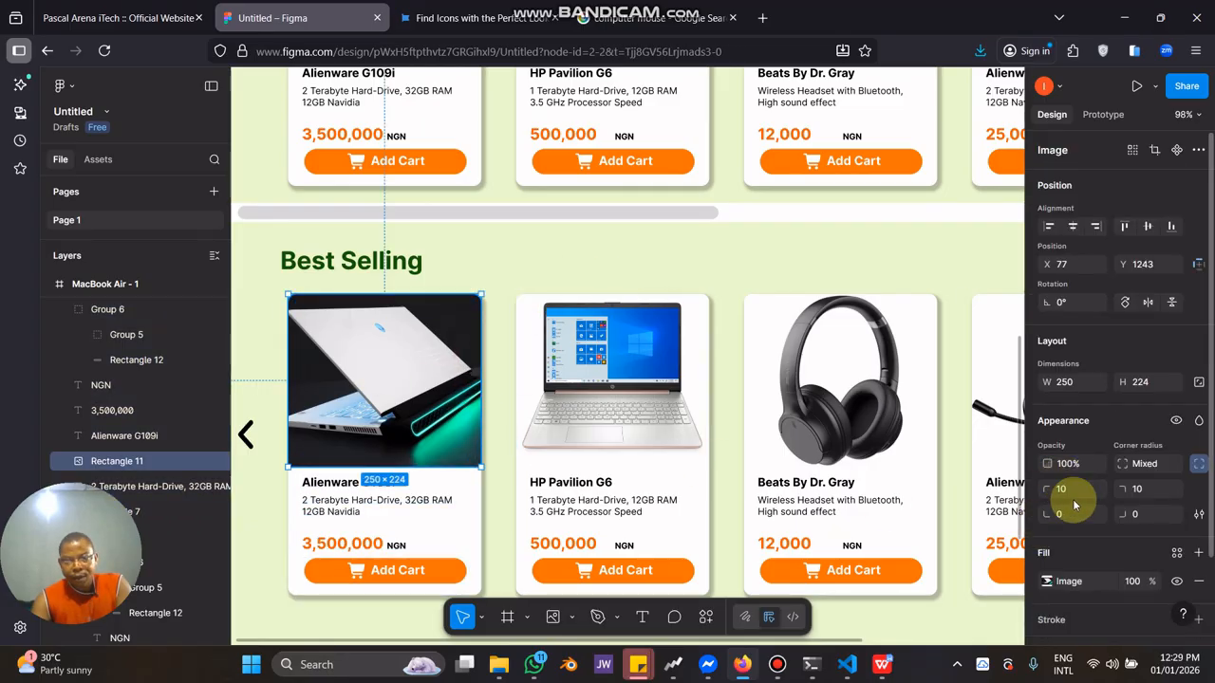
Replace the first Best Selling card's image fill with the mimifi picture from the Downloads folder.
{"action": "left_click", "coordinate": [1057, 586]}
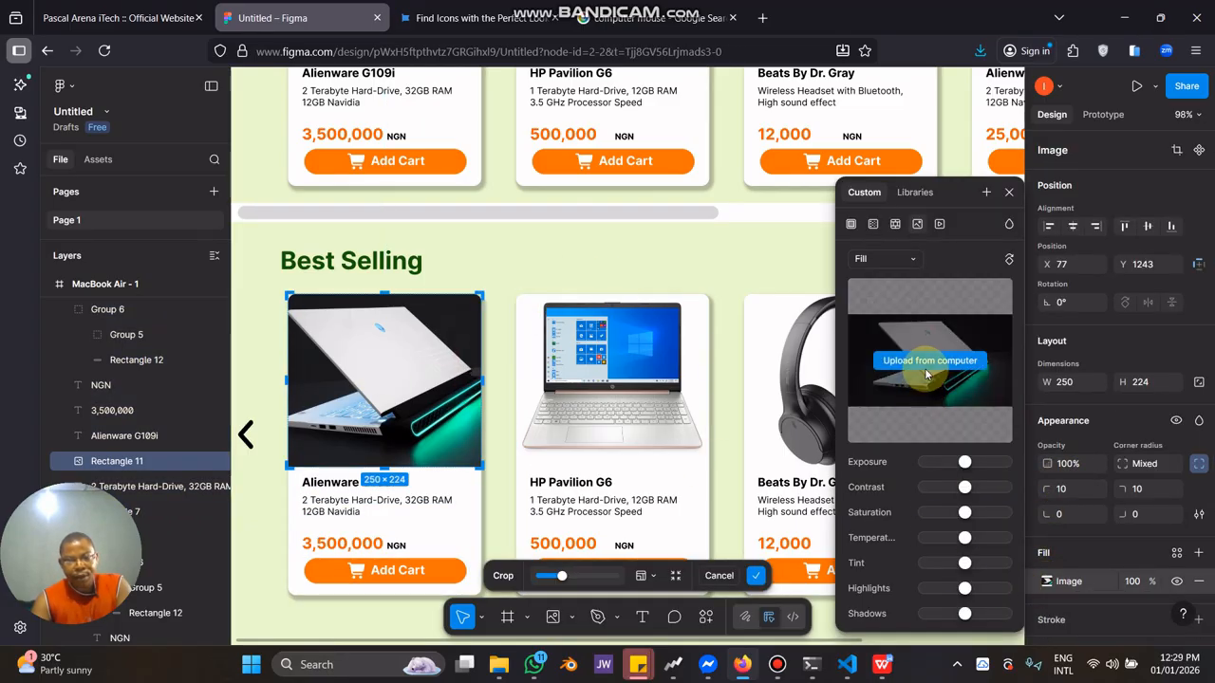
{"action": "left_click", "coordinate": [923, 377]}
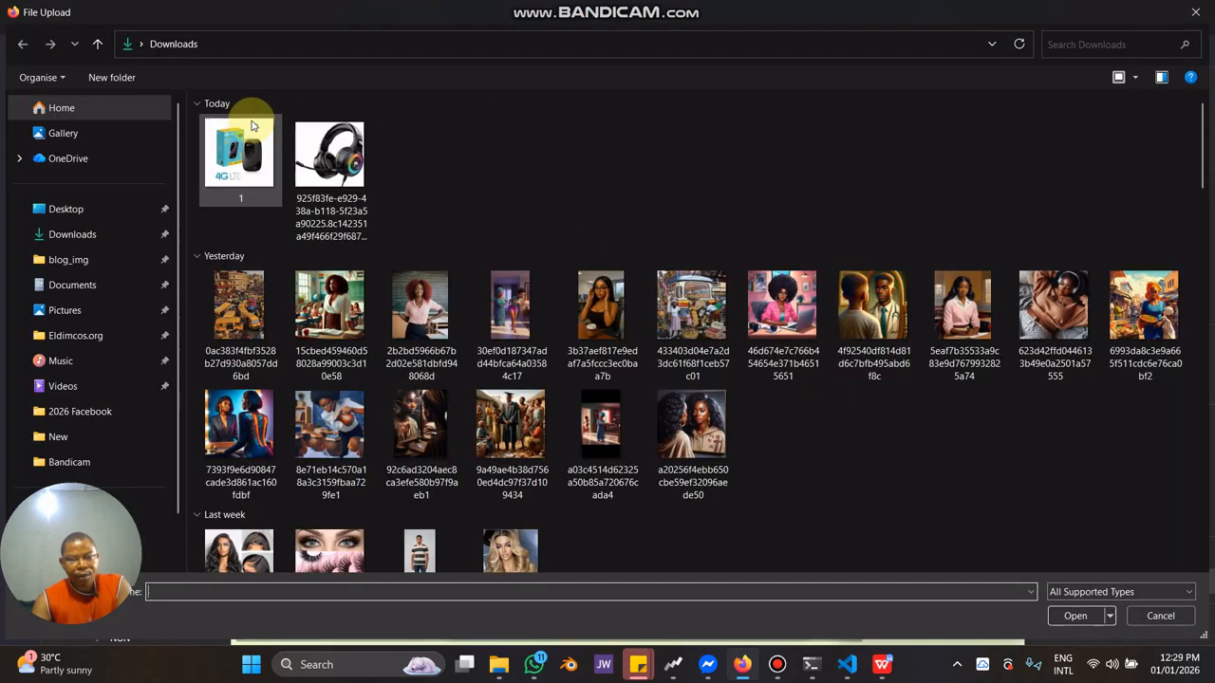
{"action": "left_click", "coordinate": [267, 151]}
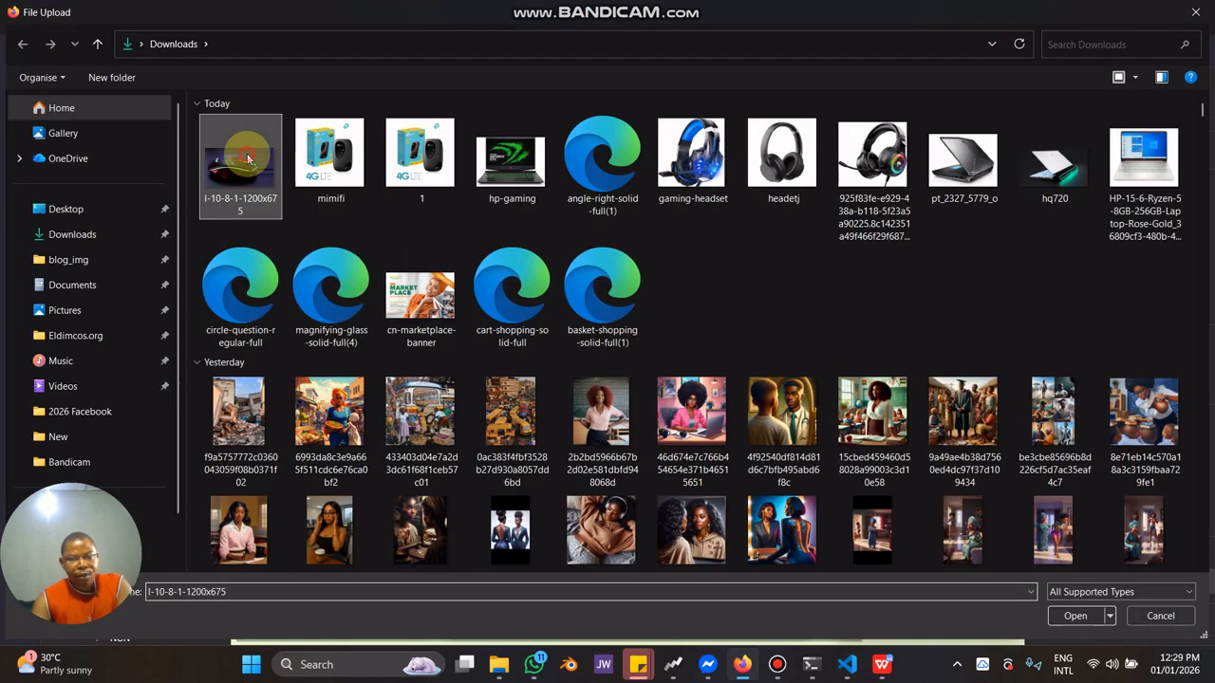
{"action": "left_click", "coordinate": [340, 152]}
{"action": "double_click", "coordinate": [340, 152]}
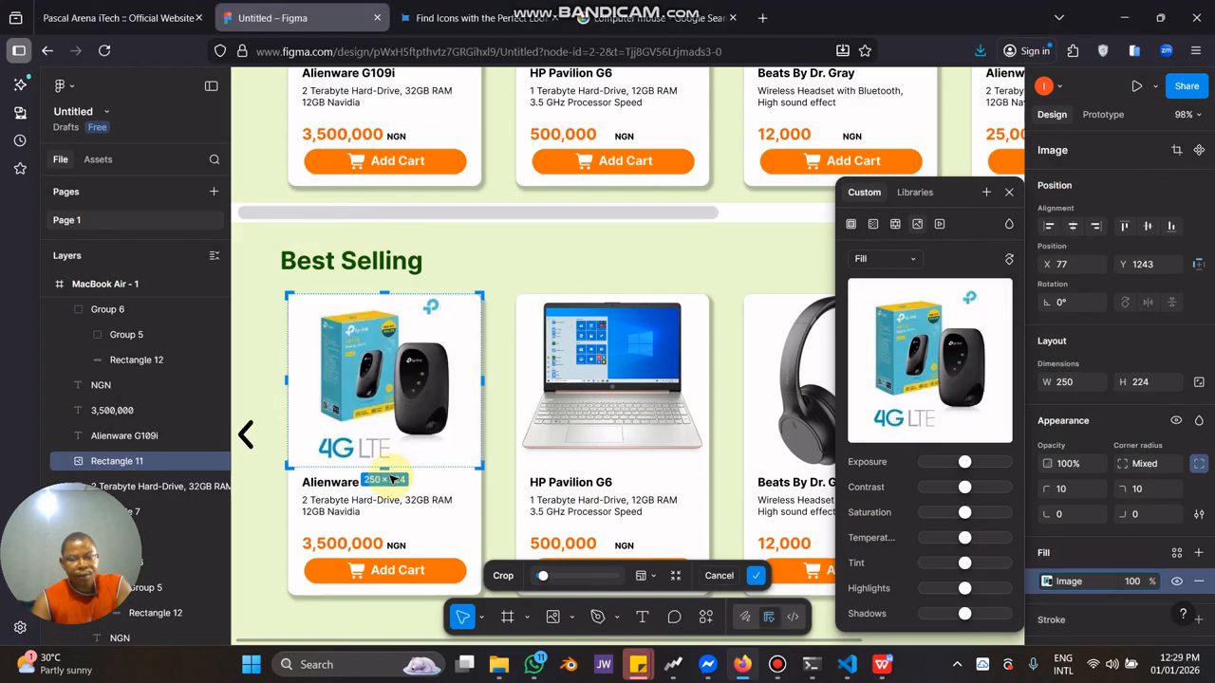
{"action": "left_click", "coordinate": [322, 481]}
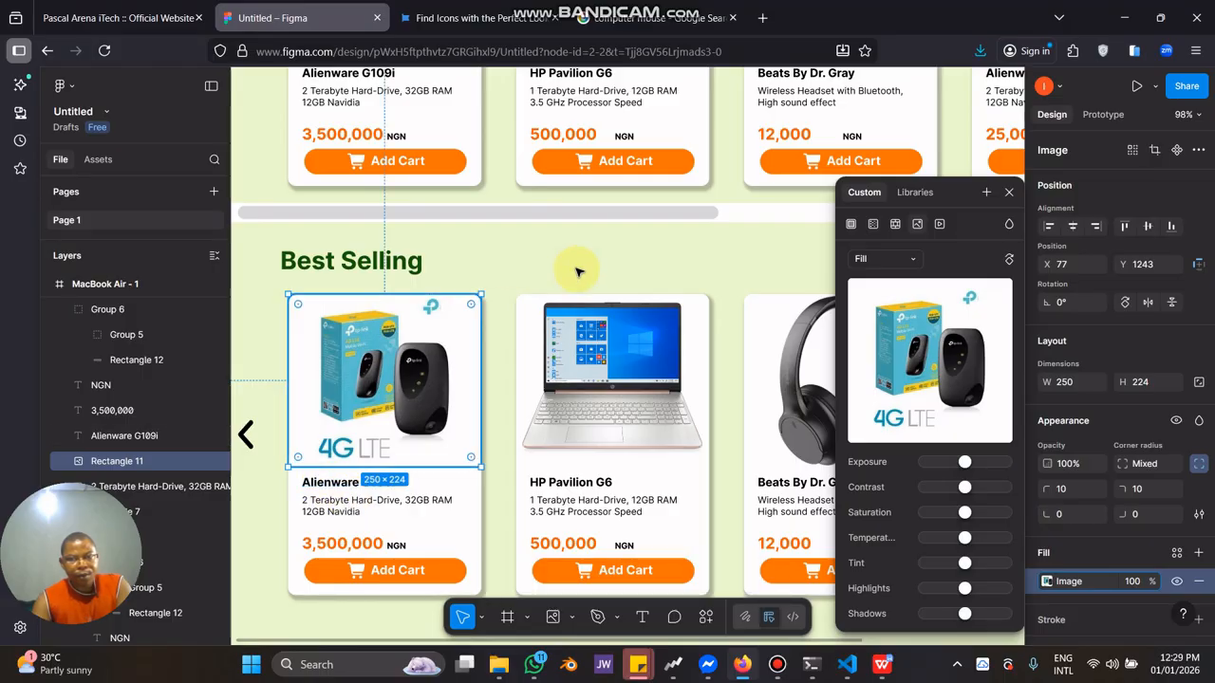
Replace the product title under the 4G LTE router image, starting the new name with "4".
{"action": "scroll", "coordinate": [326, 484], "scroll_direction": "down", "scroll_amount": 3}
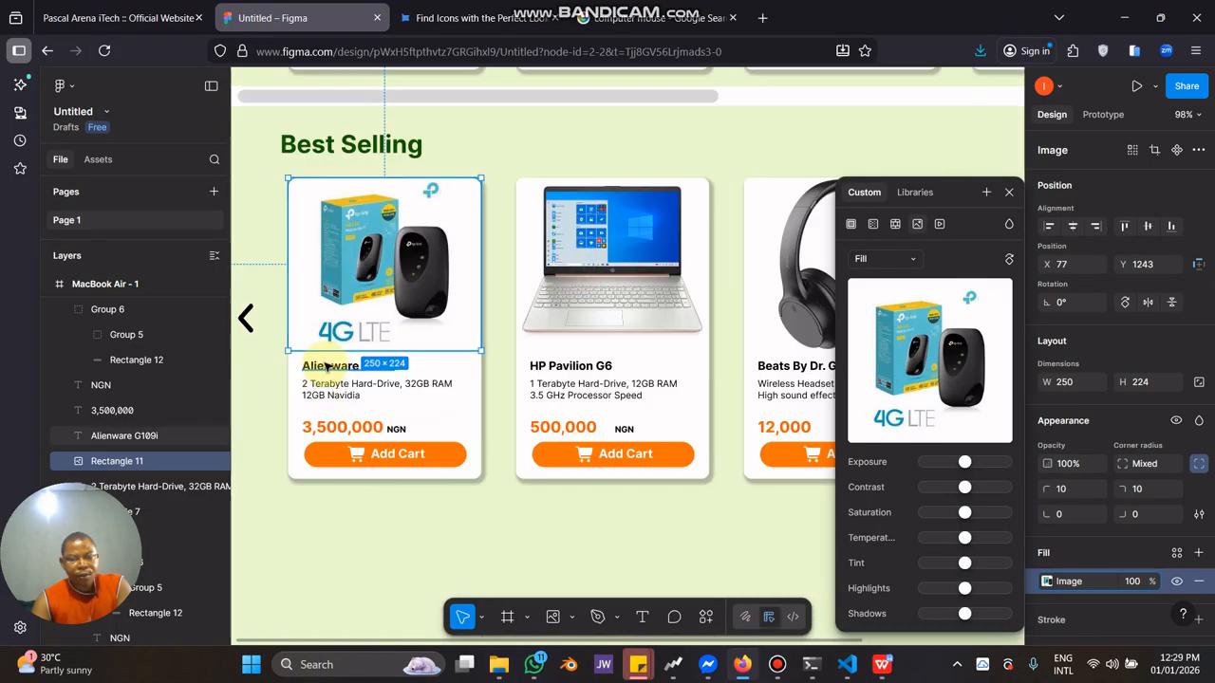
{"action": "double_click", "coordinate": [327, 372]}
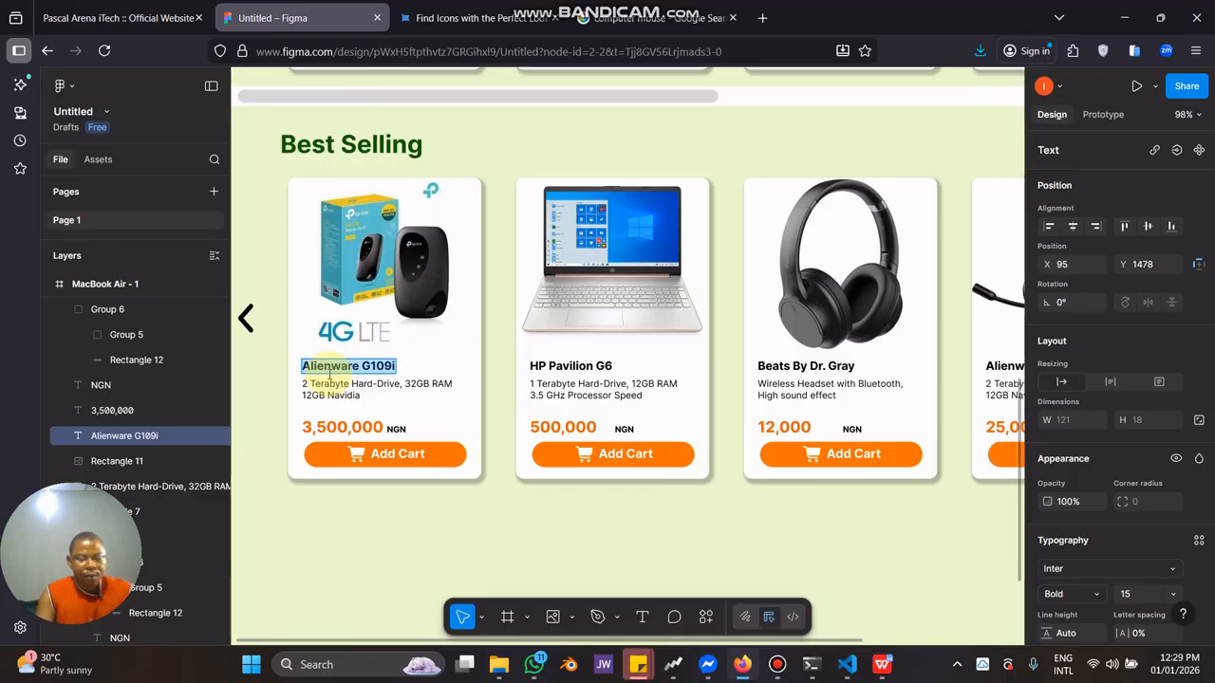
{"action": "type", "text": "4"}
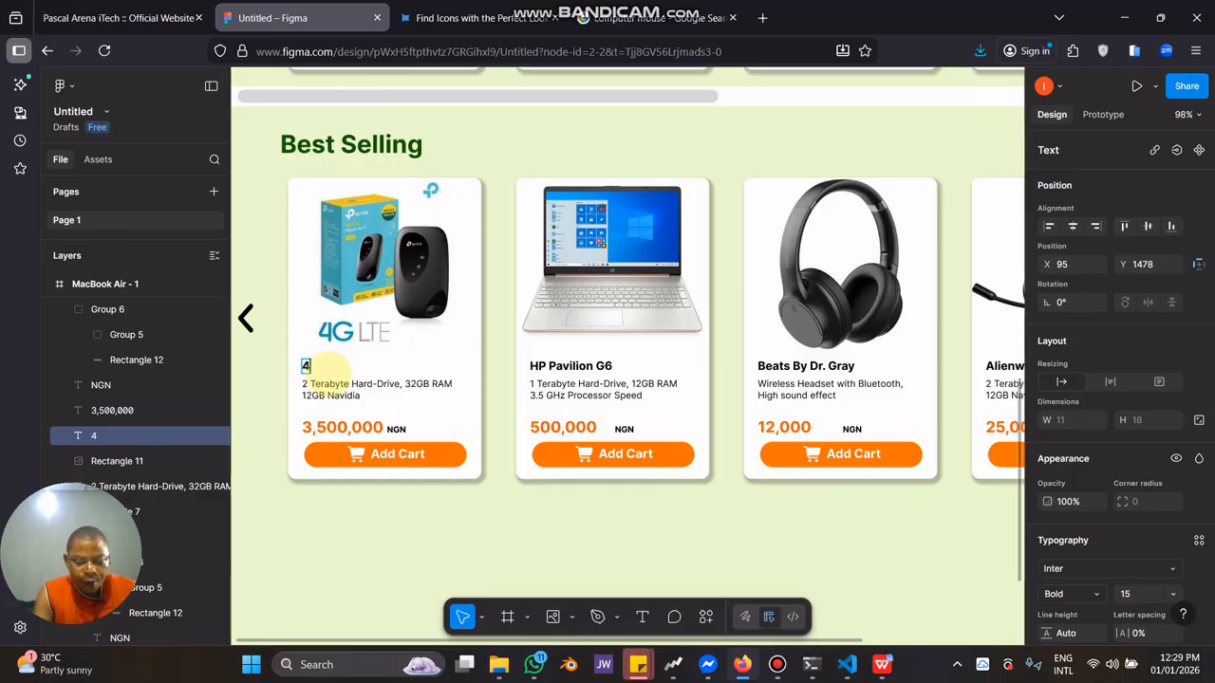